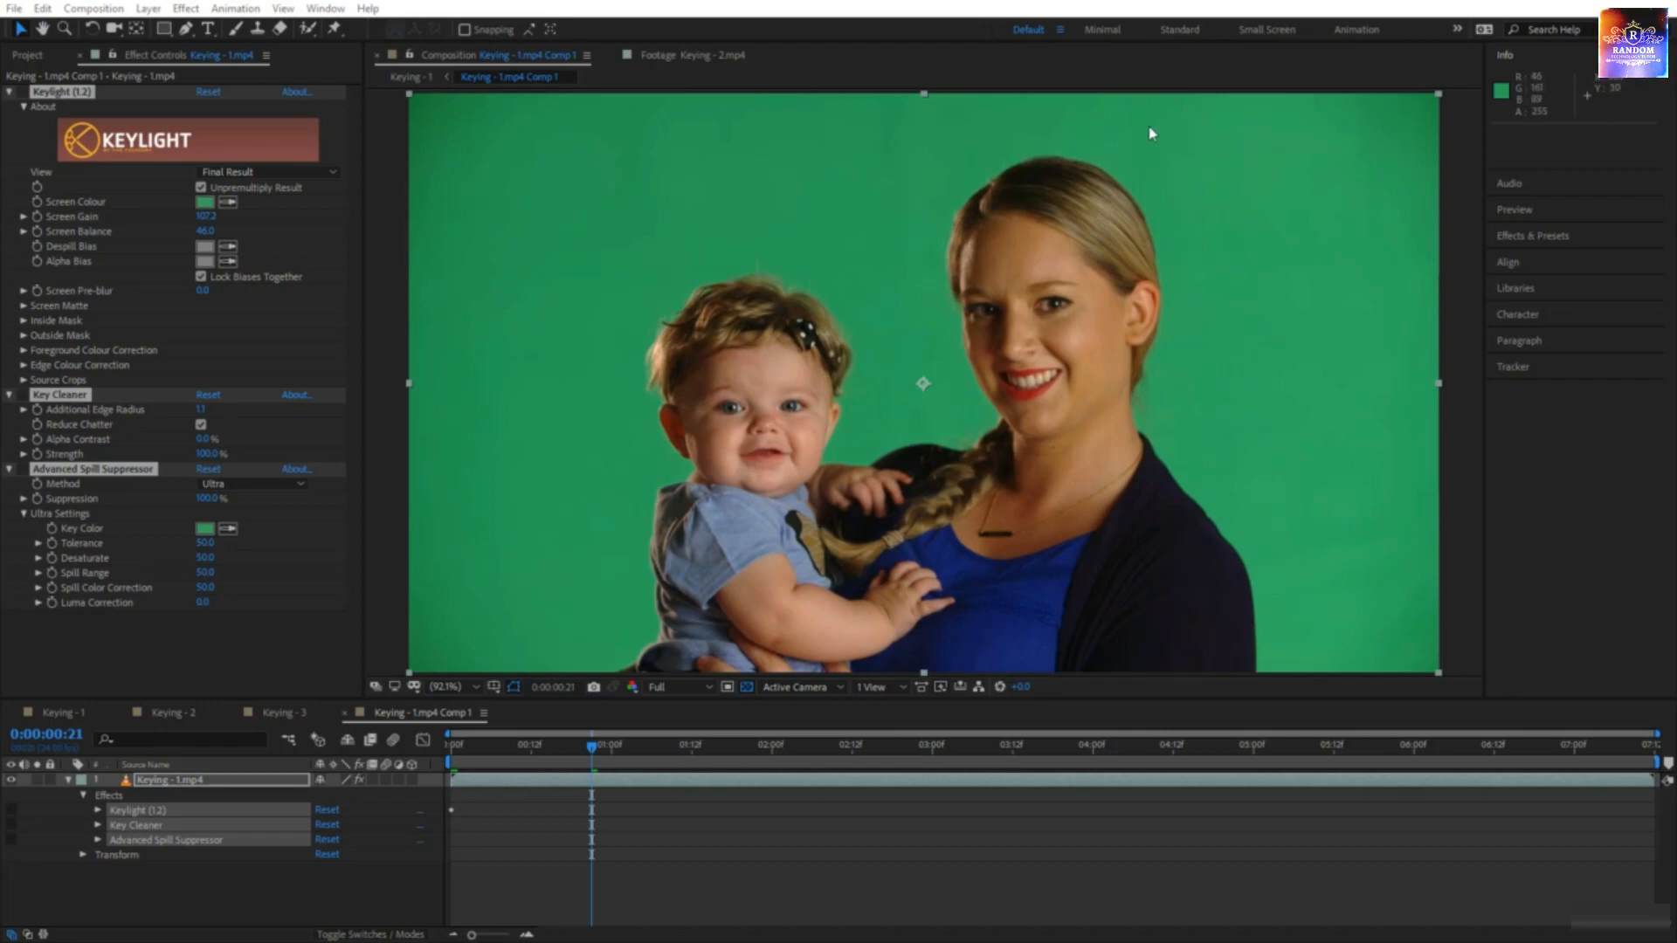
{"action": "left_click", "coordinate": [23, 93]}
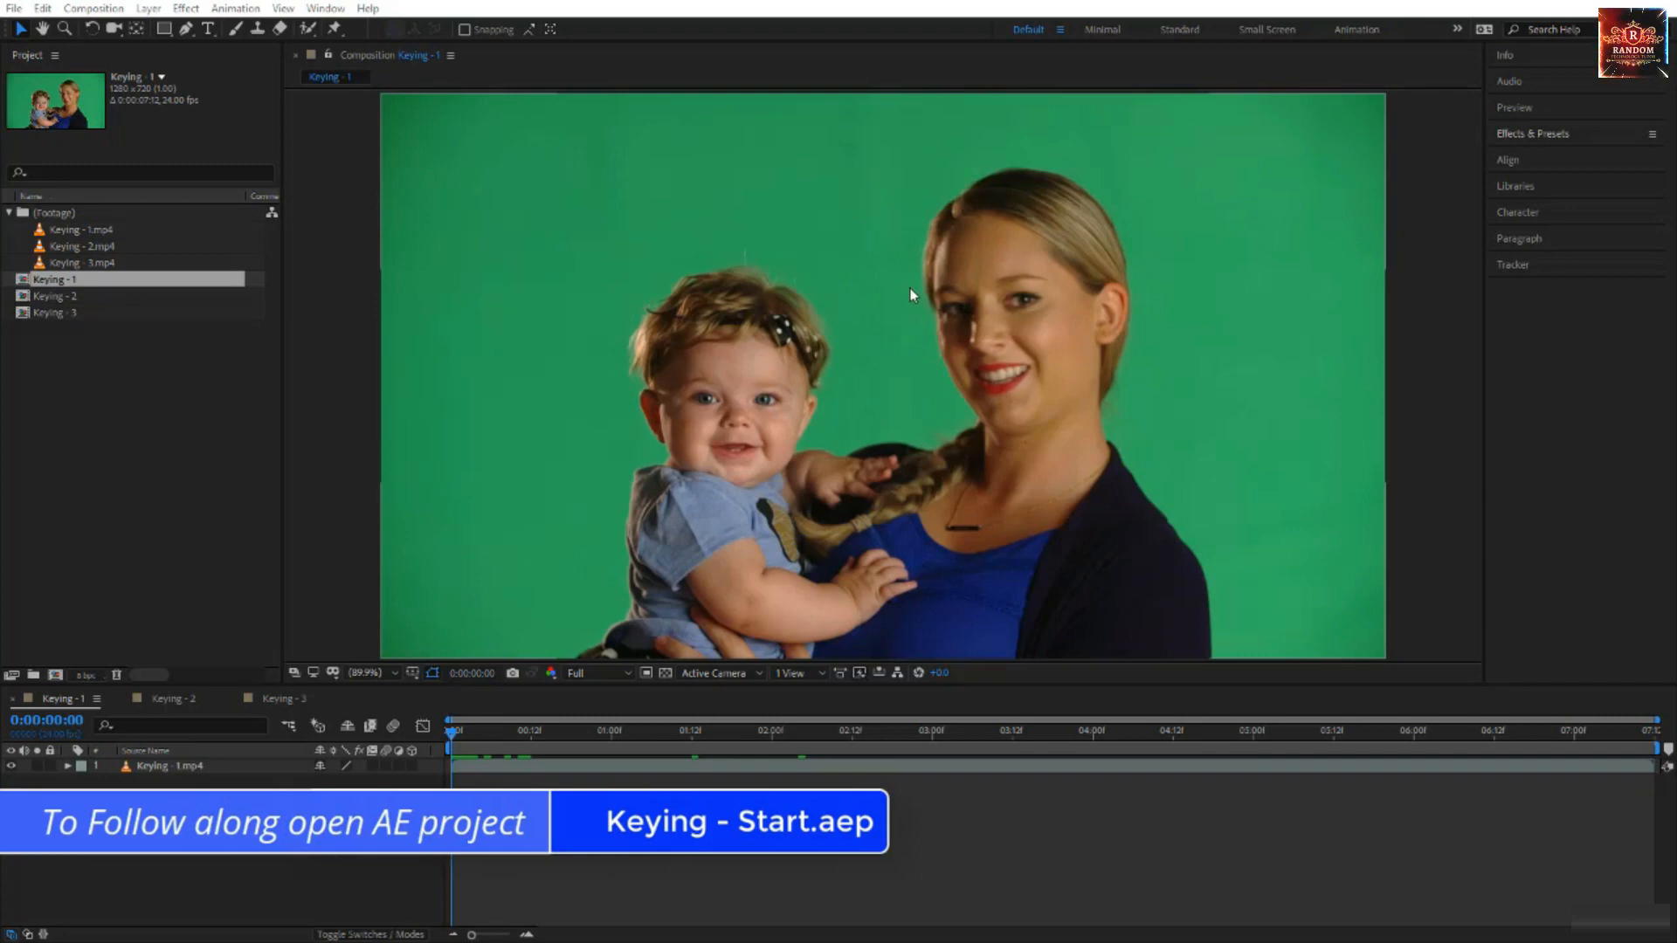
{"action": "left_click", "coordinate": [597, 733]}
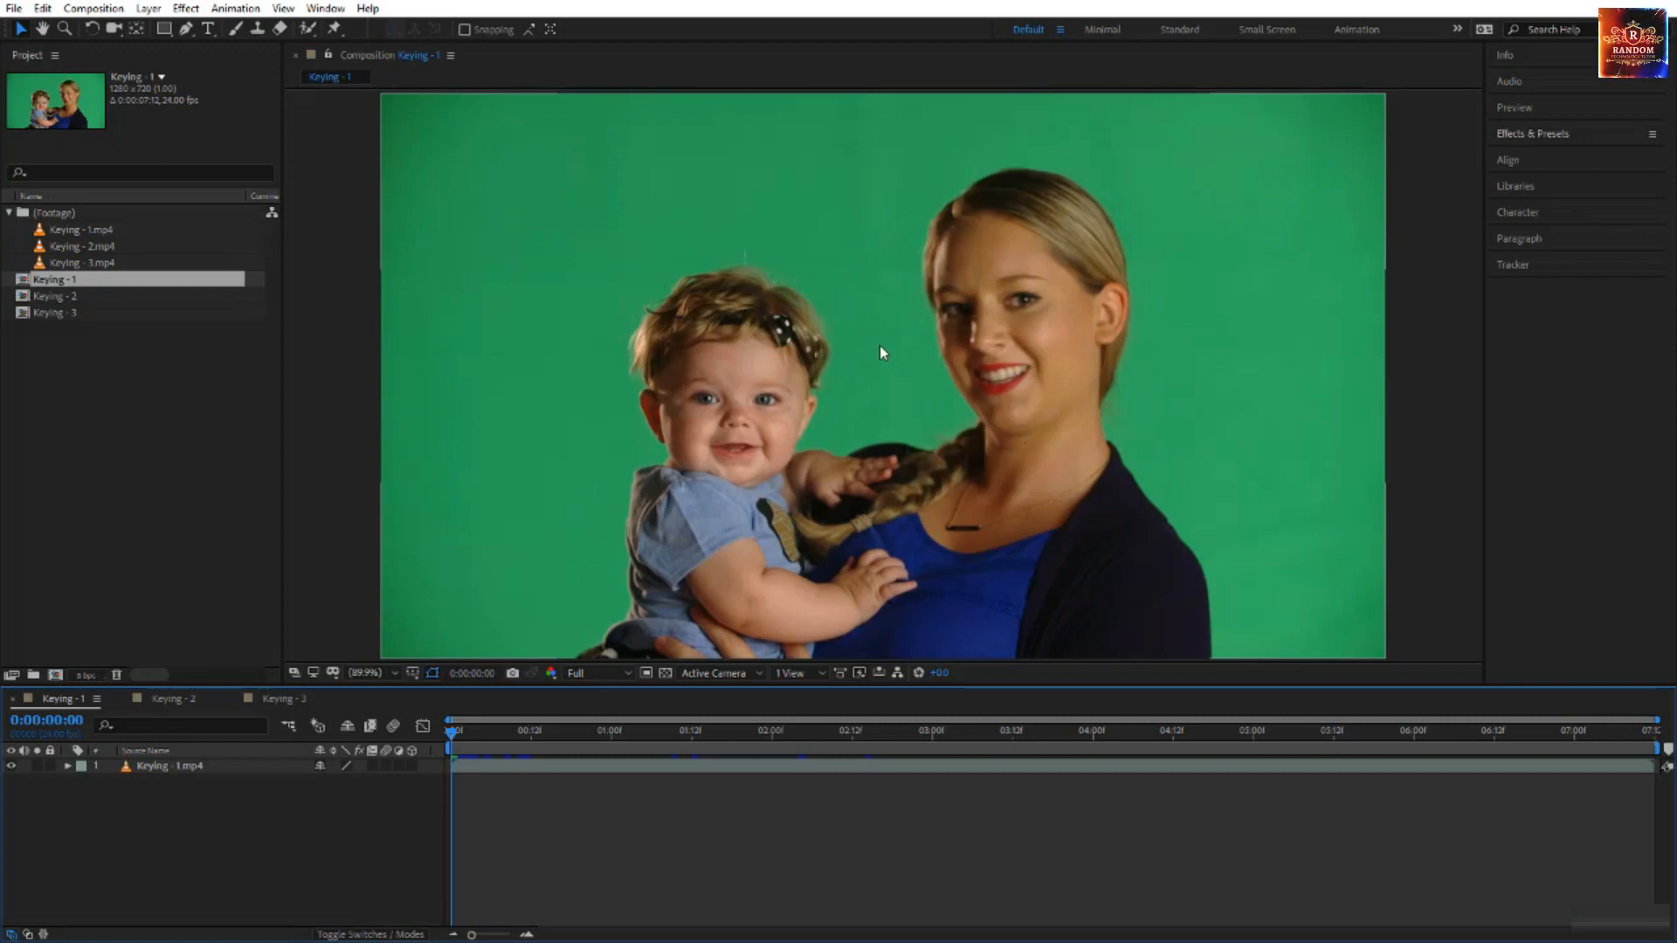
- Search the effects and presets for "key" and widen the results so the long preset names can be read in full
{"action": "left_click", "coordinate": [1551, 136]}
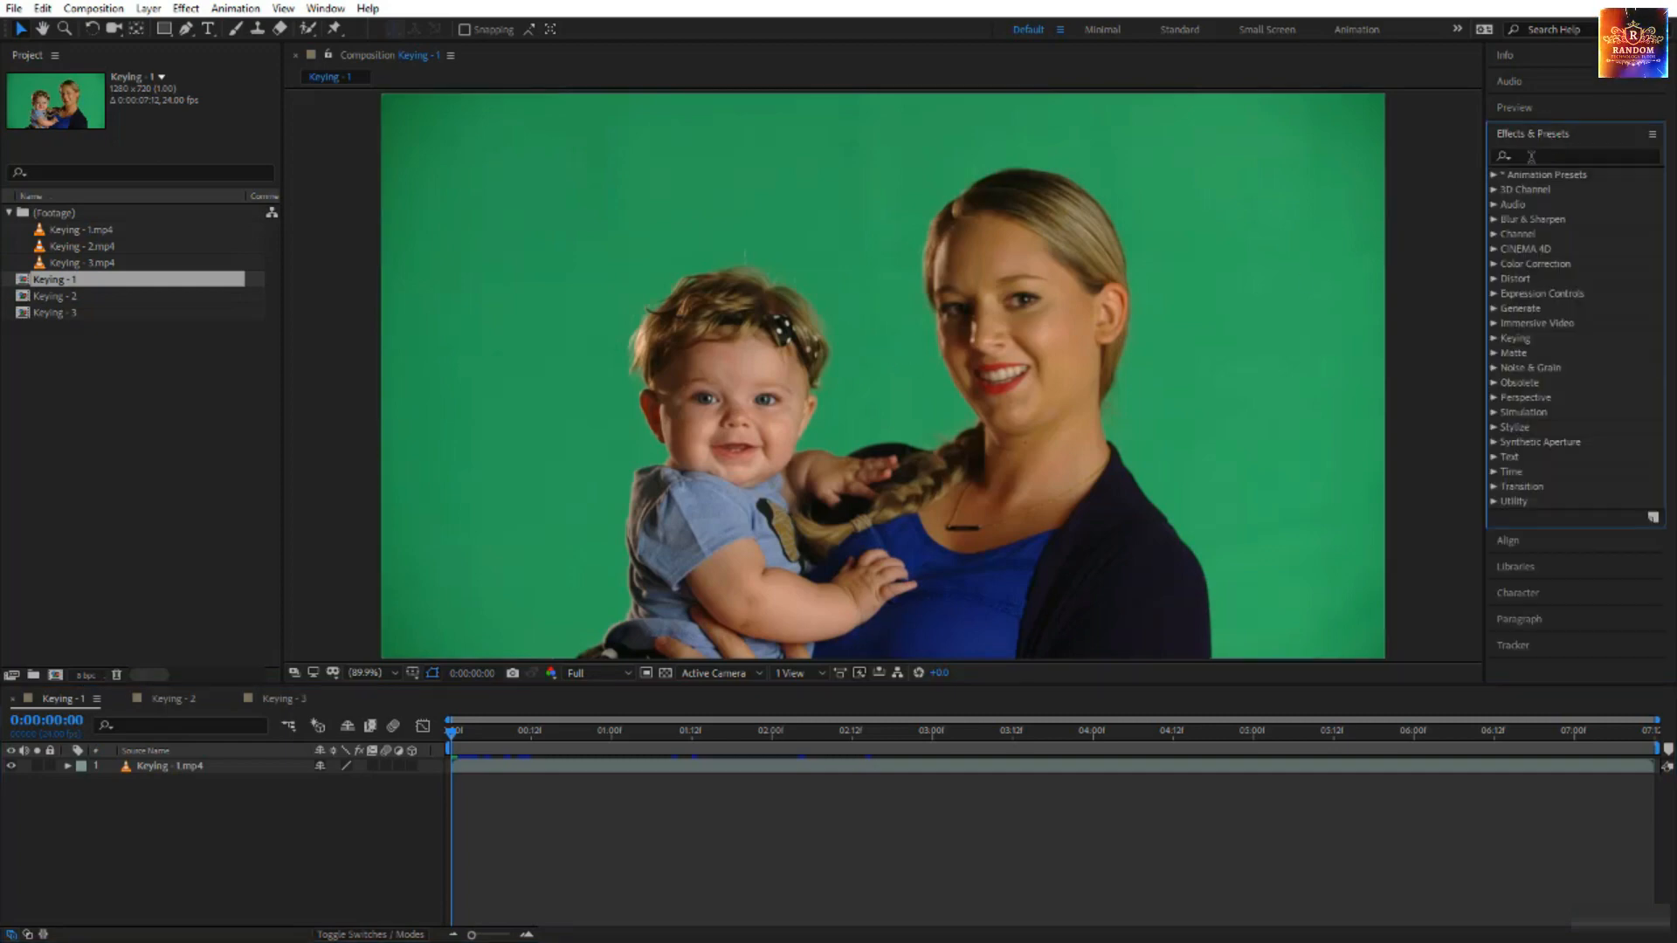
{"action": "left_click", "coordinate": [1549, 155]}
{"action": "type", "text": "key"}
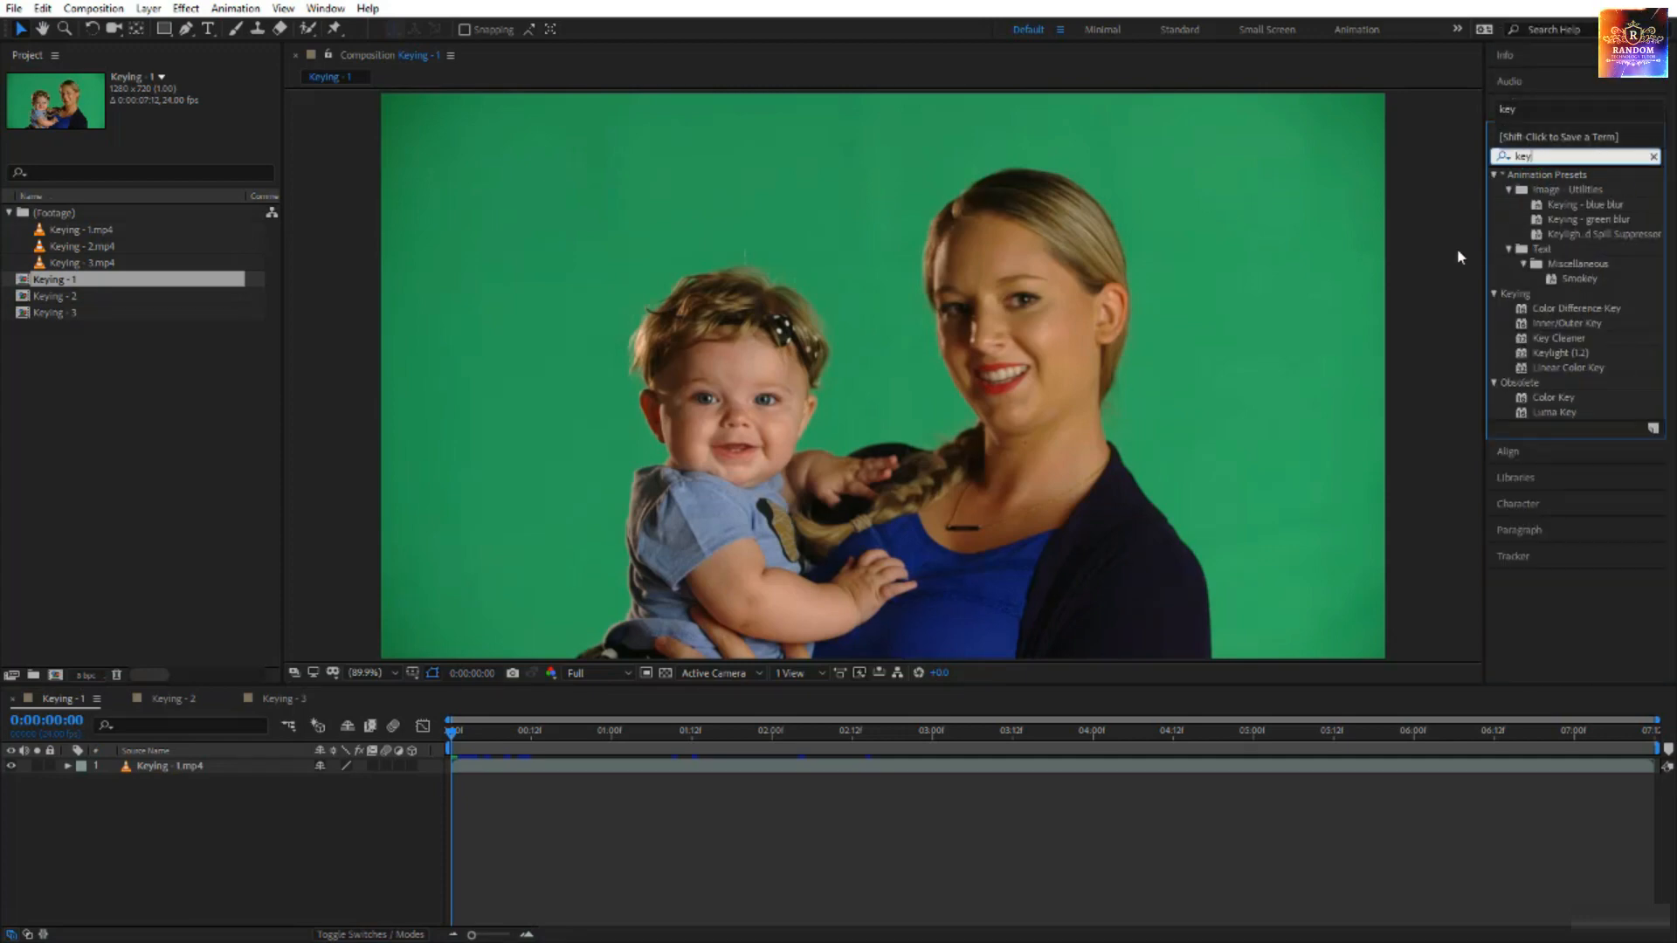
{"action": "left_click", "coordinate": [1482, 266]}
{"action": "left_click_drag", "start_coordinate": [1482, 265], "coordinate": [1246, 237]}
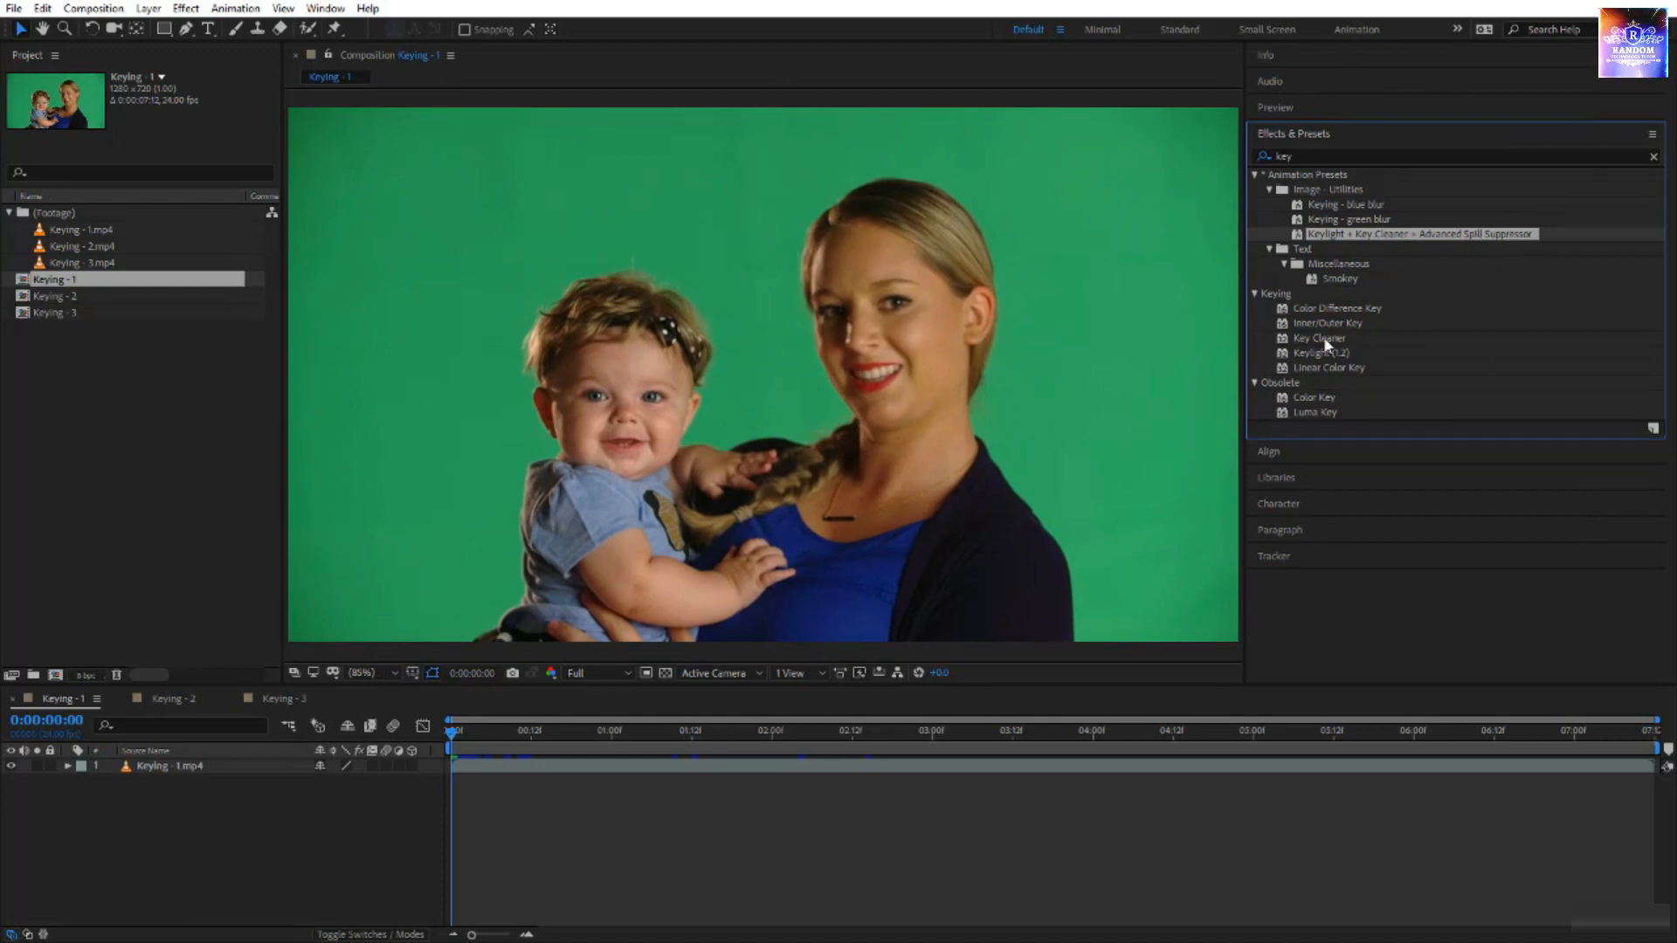
- Locate the individual Keylight (1.2) and Key Cleaner effects in the results and narrow the effects list again
{"action": "left_click", "coordinate": [1297, 354]}
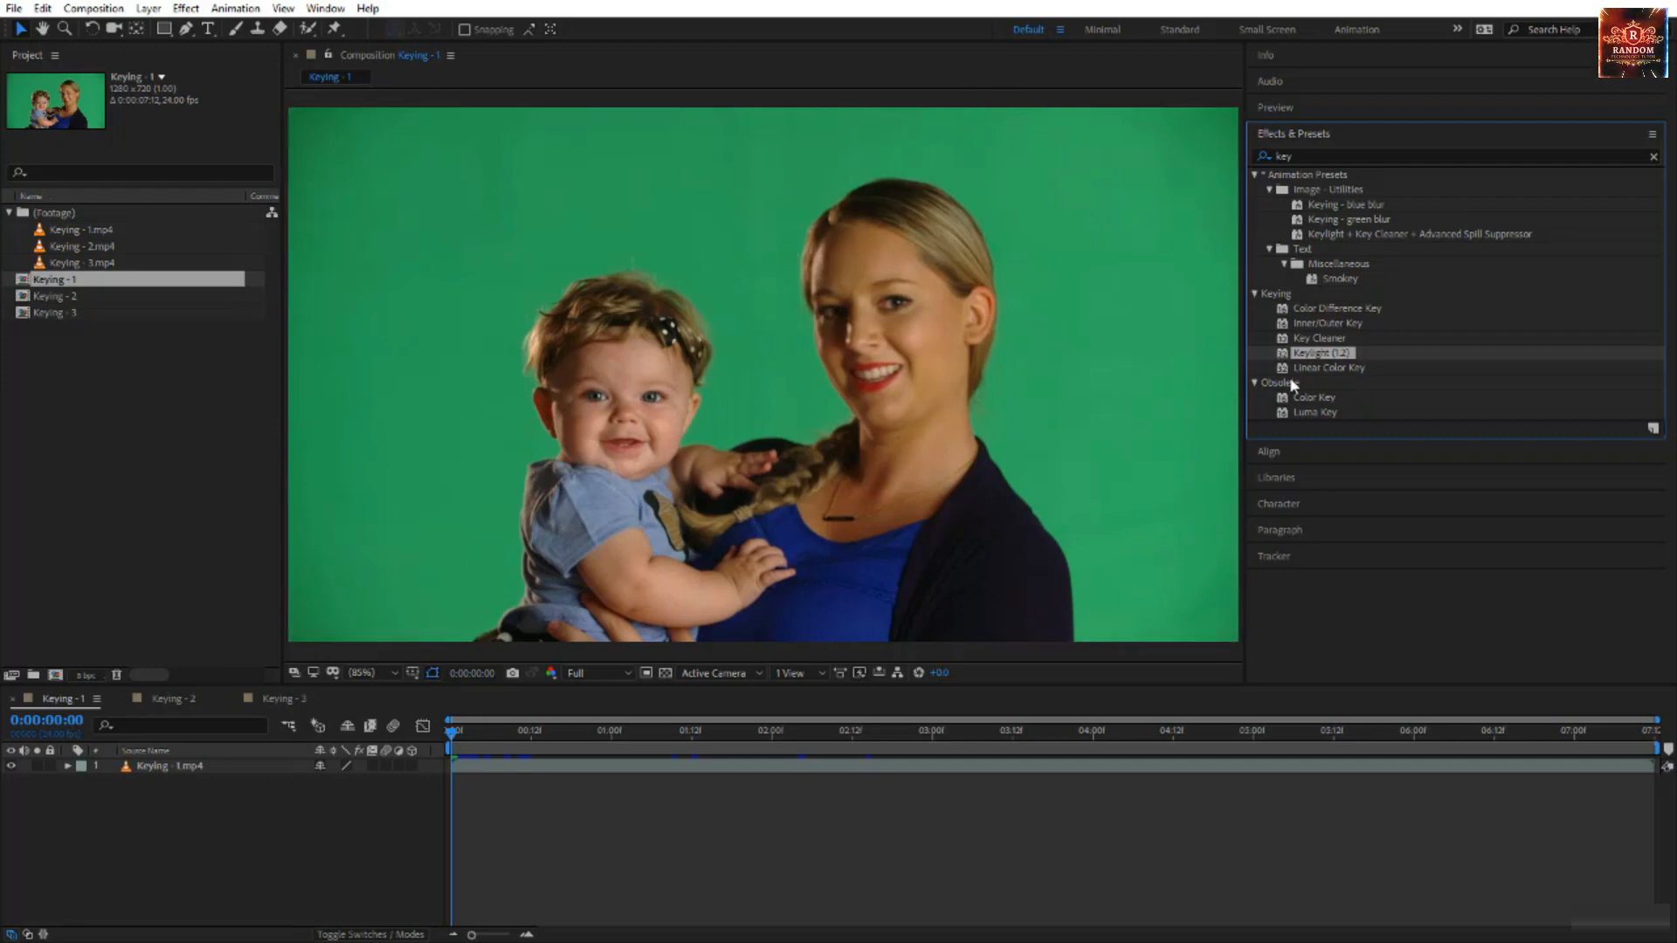
{"action": "left_click", "coordinate": [1320, 338]}
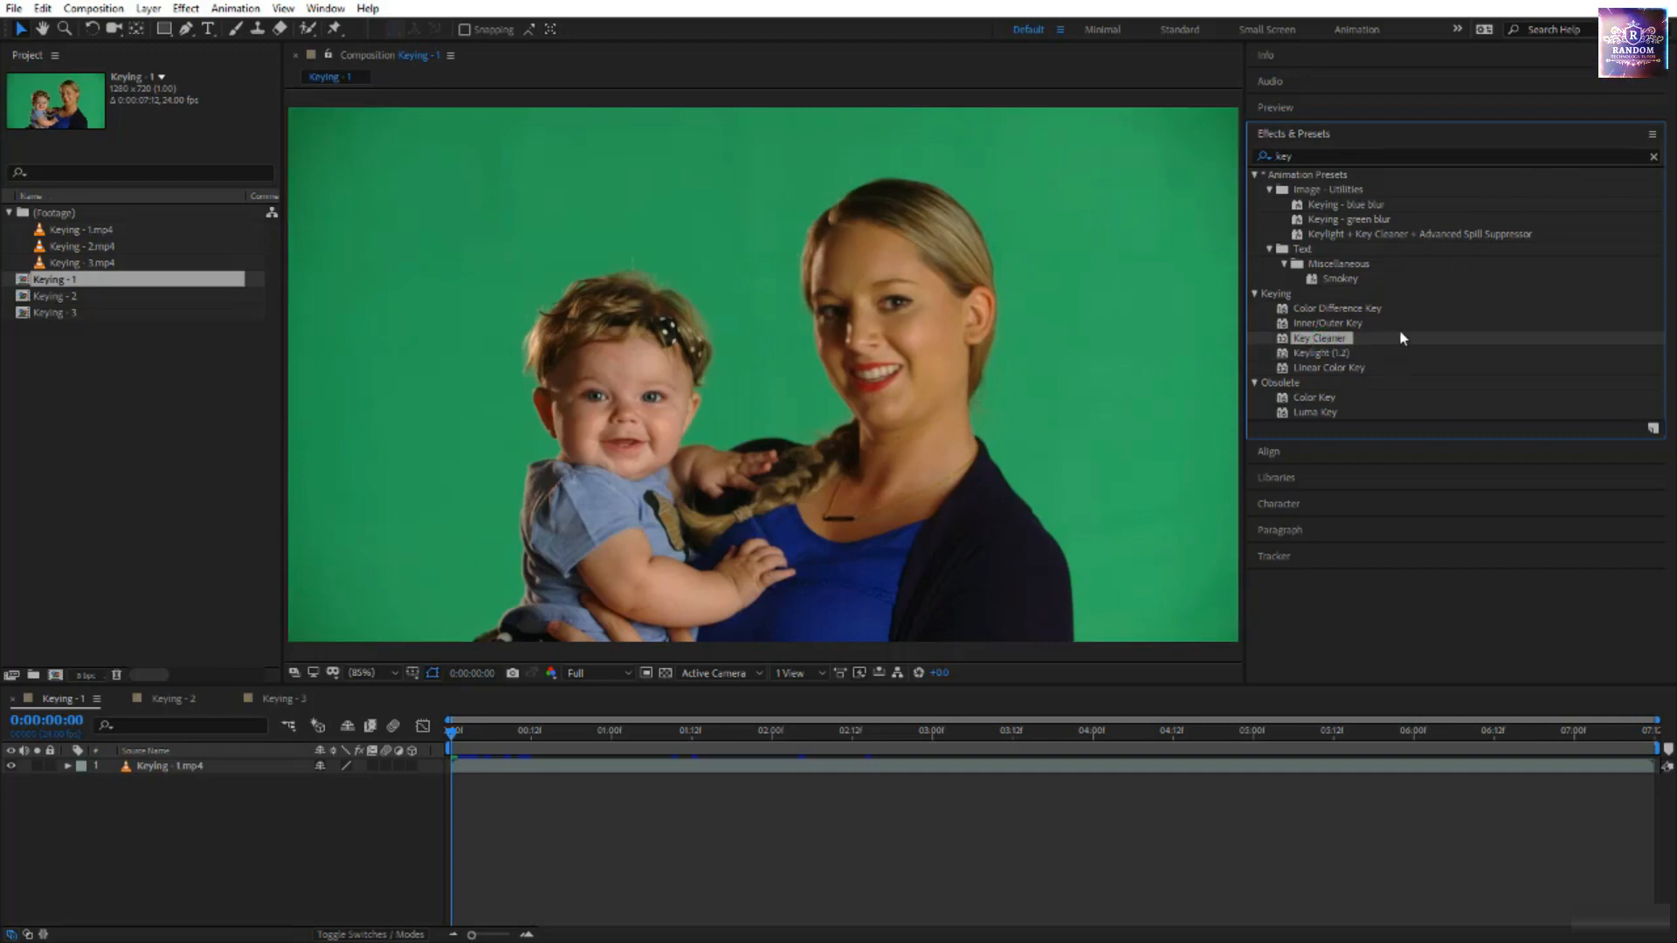
{"action": "left_click_drag", "start_coordinate": [1245, 325], "coordinate": [1457, 341]}
{"action": "left_click", "coordinate": [1534, 354]}
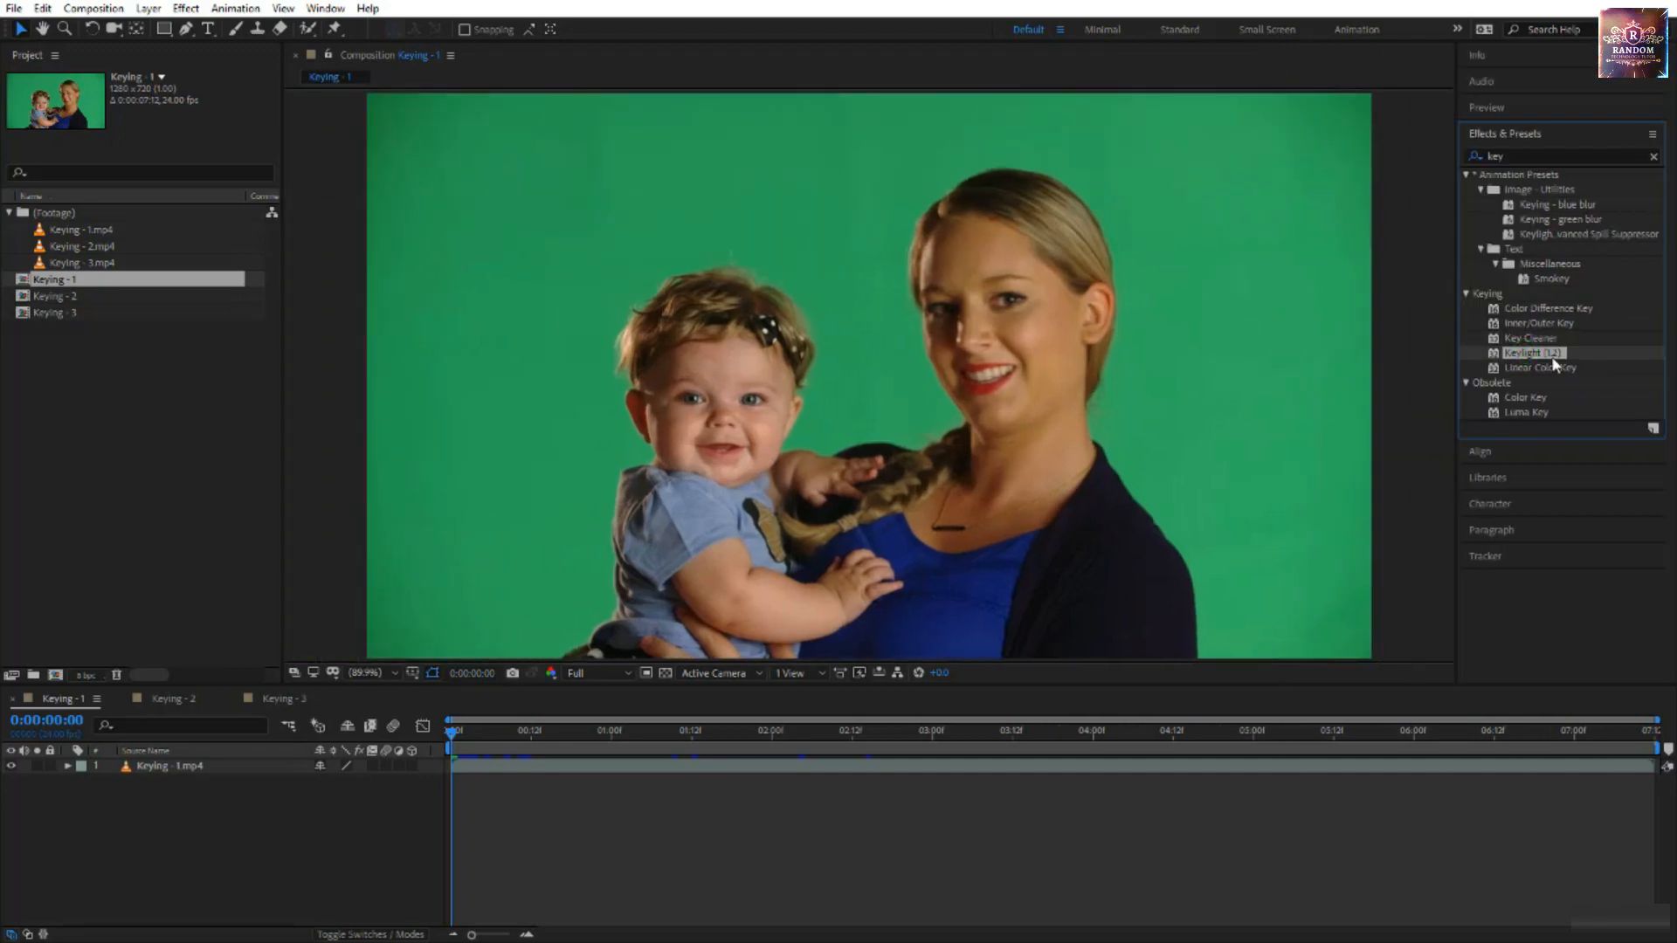
{"action": "left_click", "coordinate": [1547, 338]}
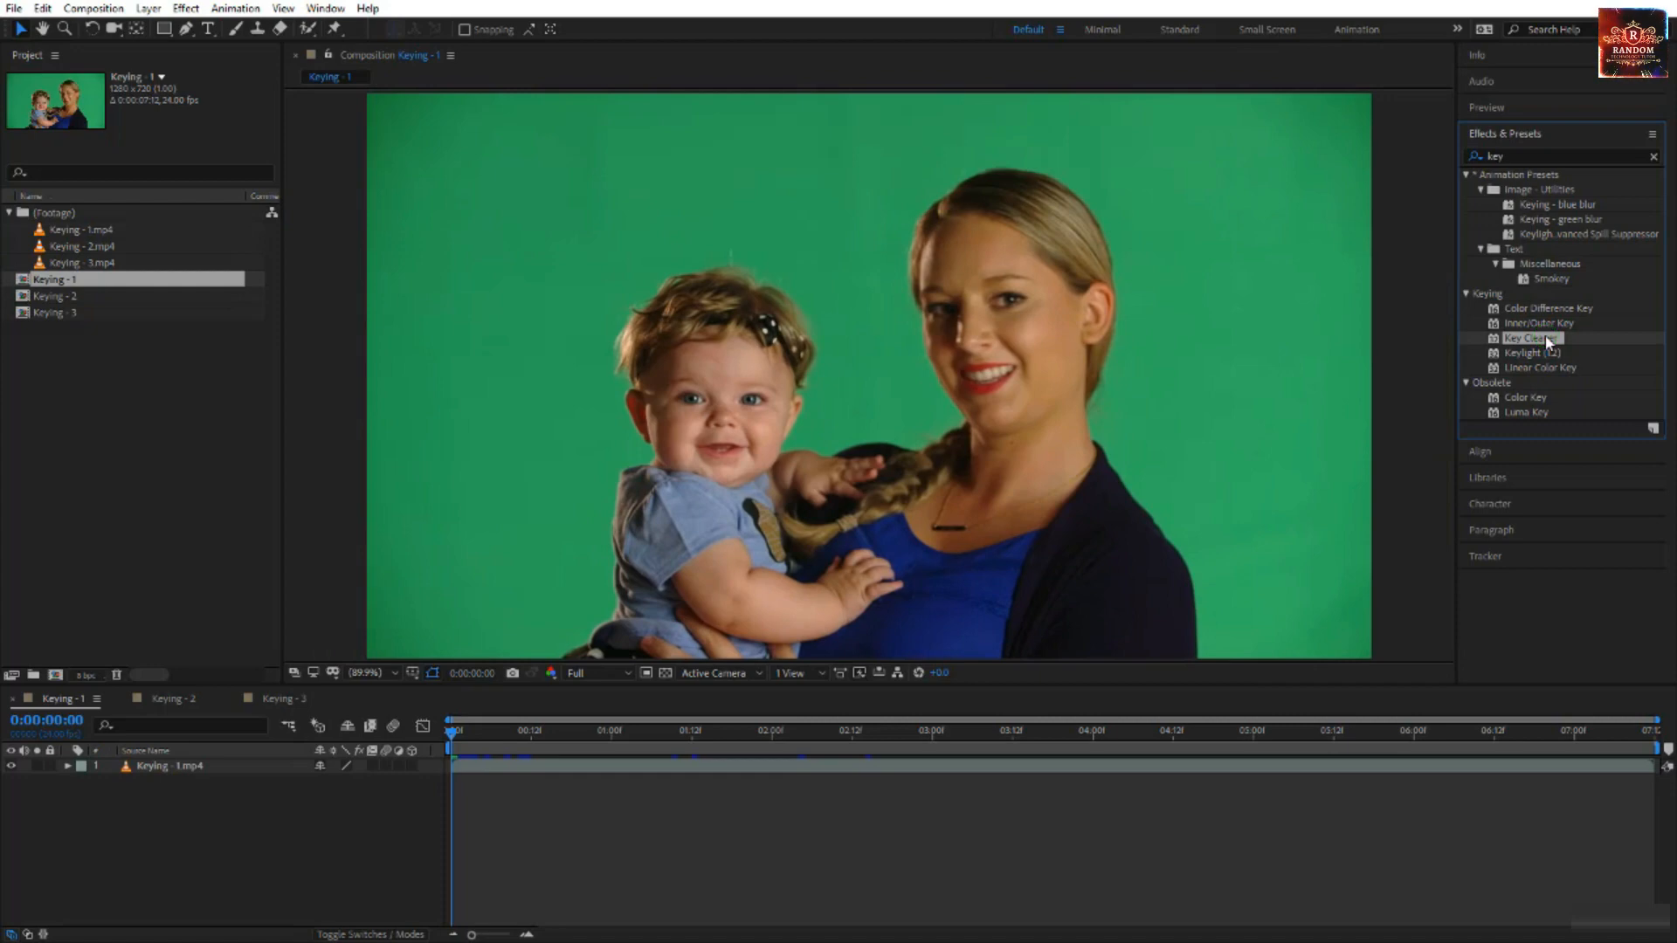
- Apply the Keylight + Key Cleaner + Advanced Spill Suppressor preset to the Keying - 1.mp4 footage and select its Keylight effect
{"action": "left_click", "coordinate": [1608, 234]}
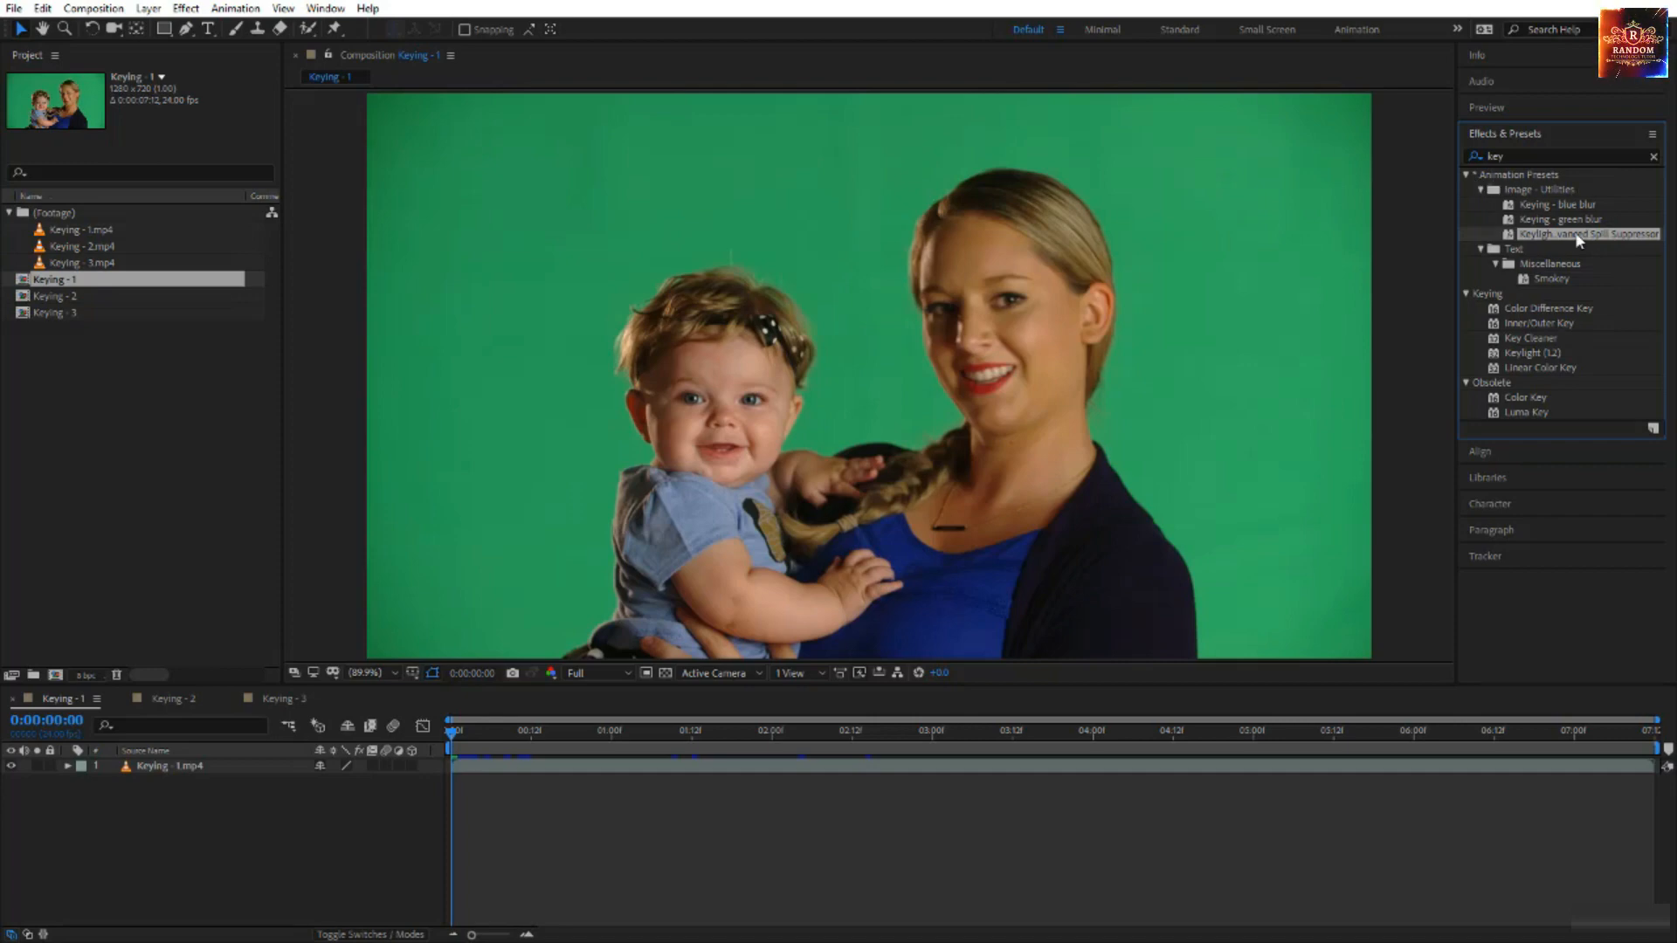
{"action": "left_click_drag", "start_coordinate": [1576, 242], "coordinate": [1275, 293]}
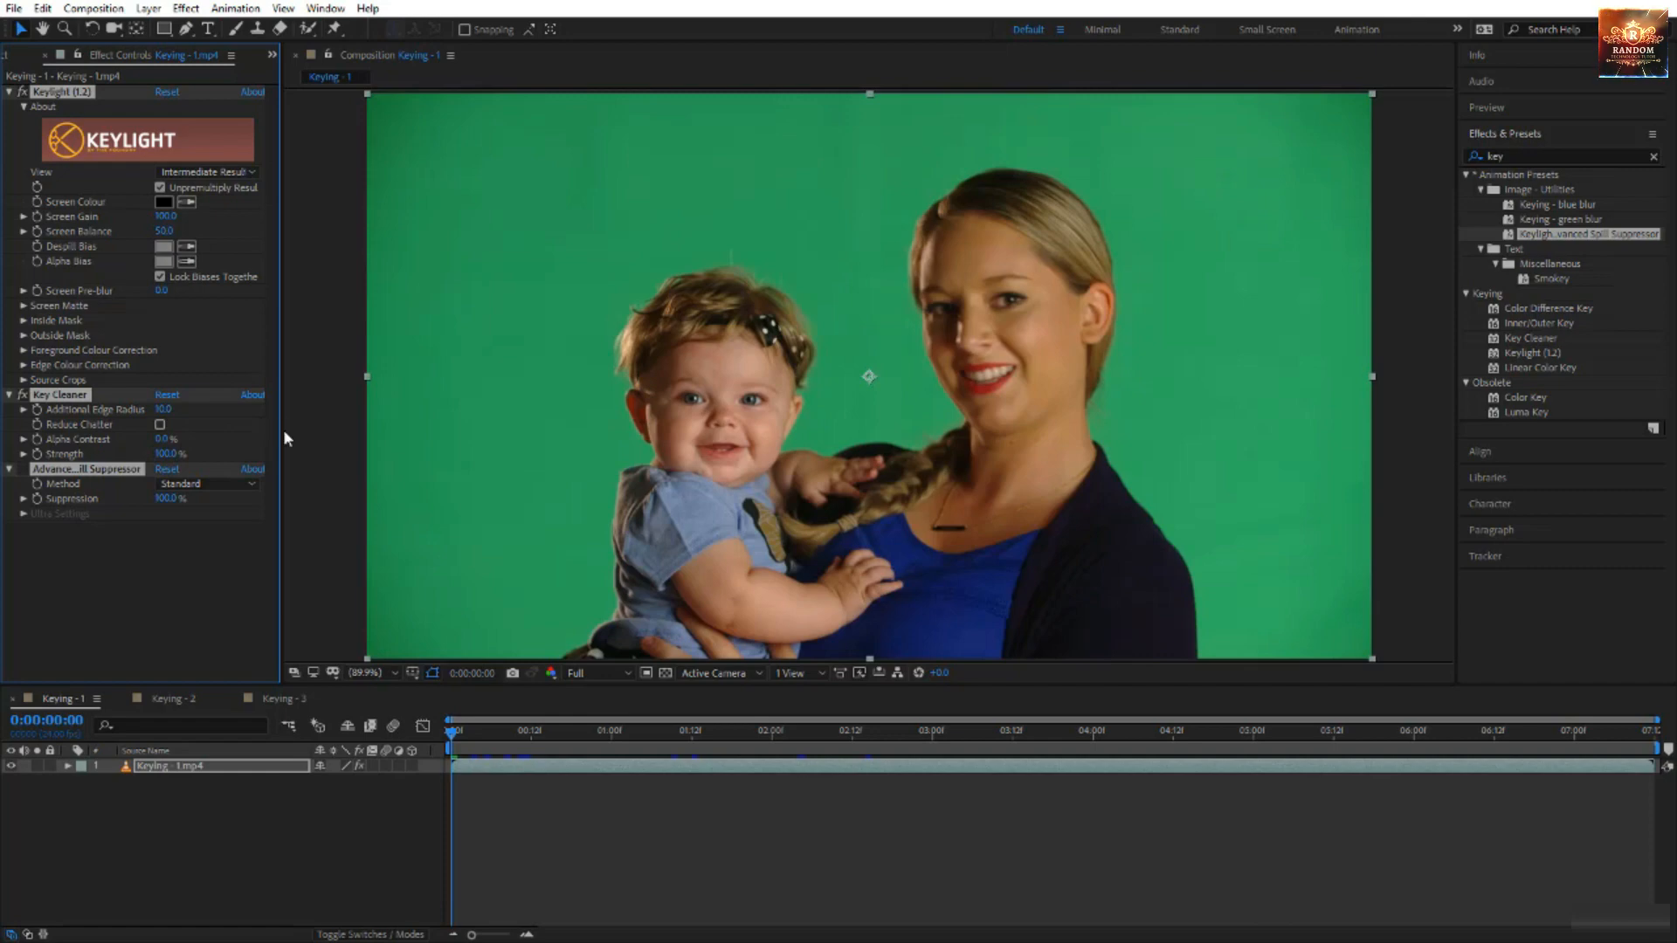
{"action": "left_click", "coordinate": [204, 568]}
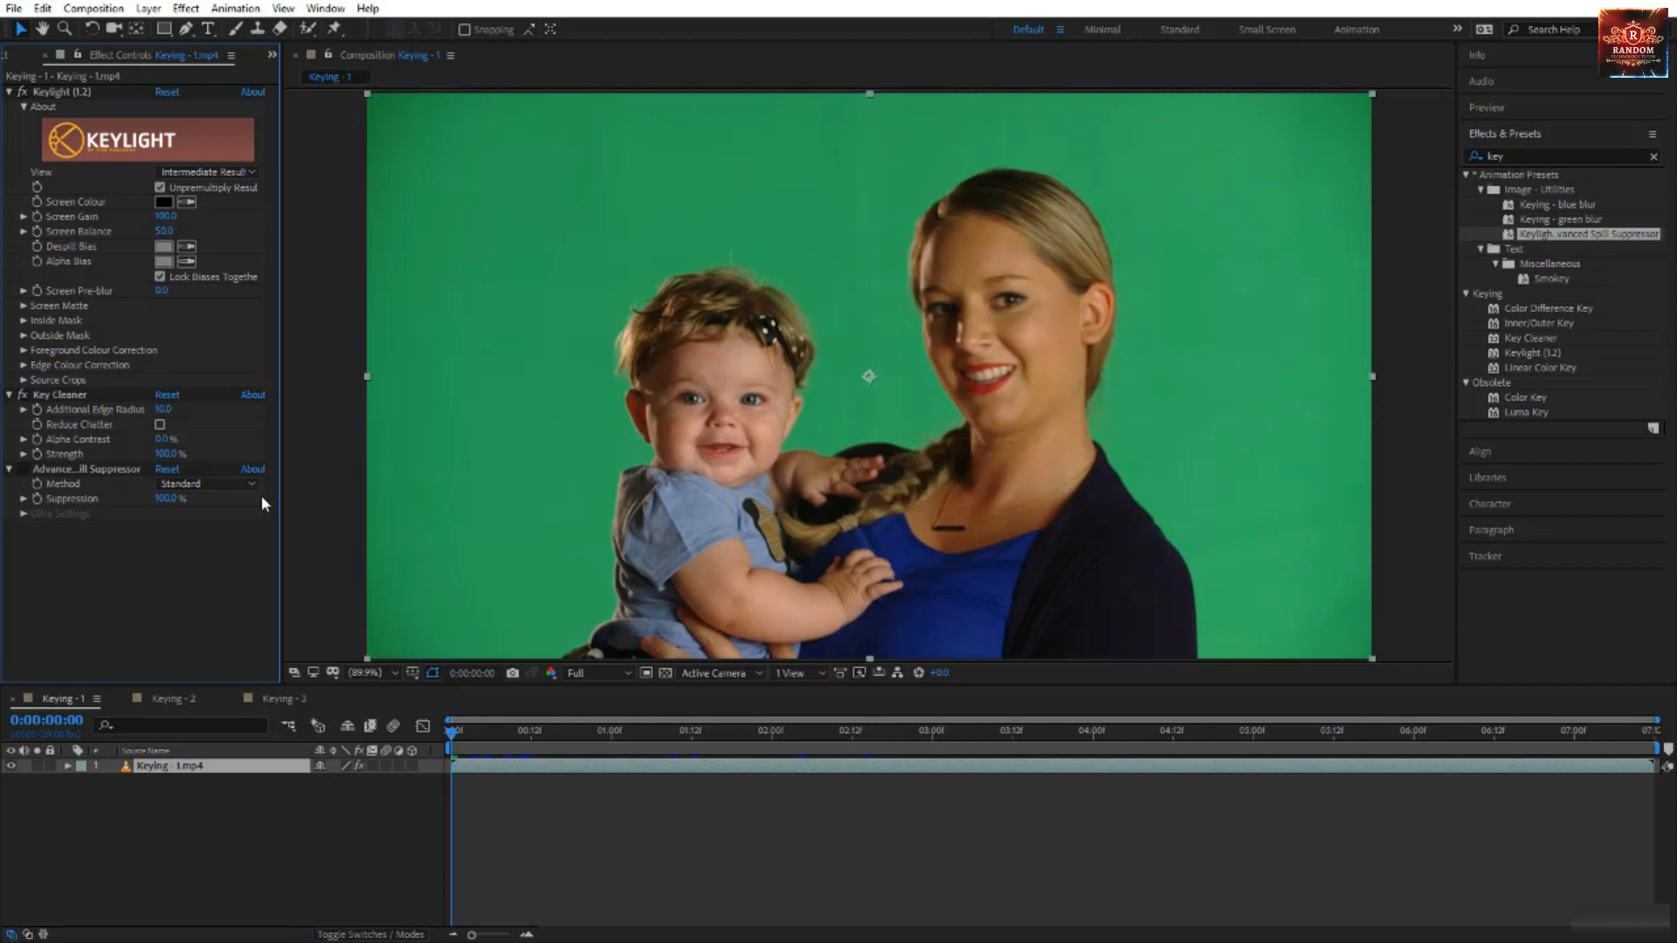
{"action": "left_click", "coordinate": [24, 398]}
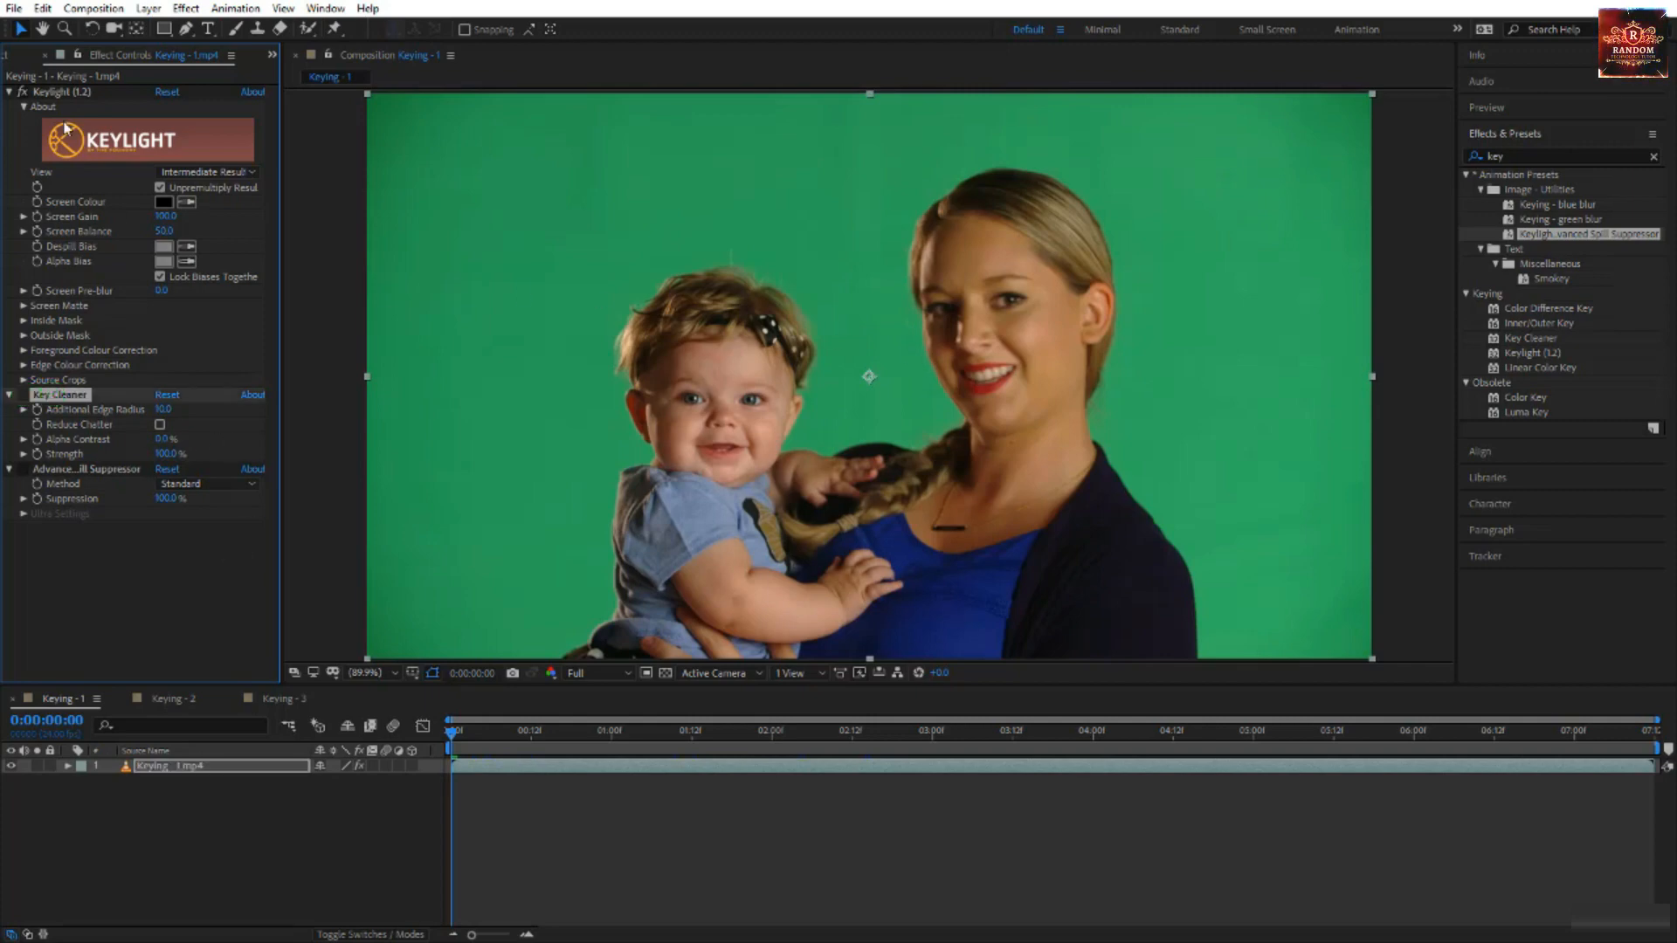
{"action": "left_click", "coordinate": [68, 93]}
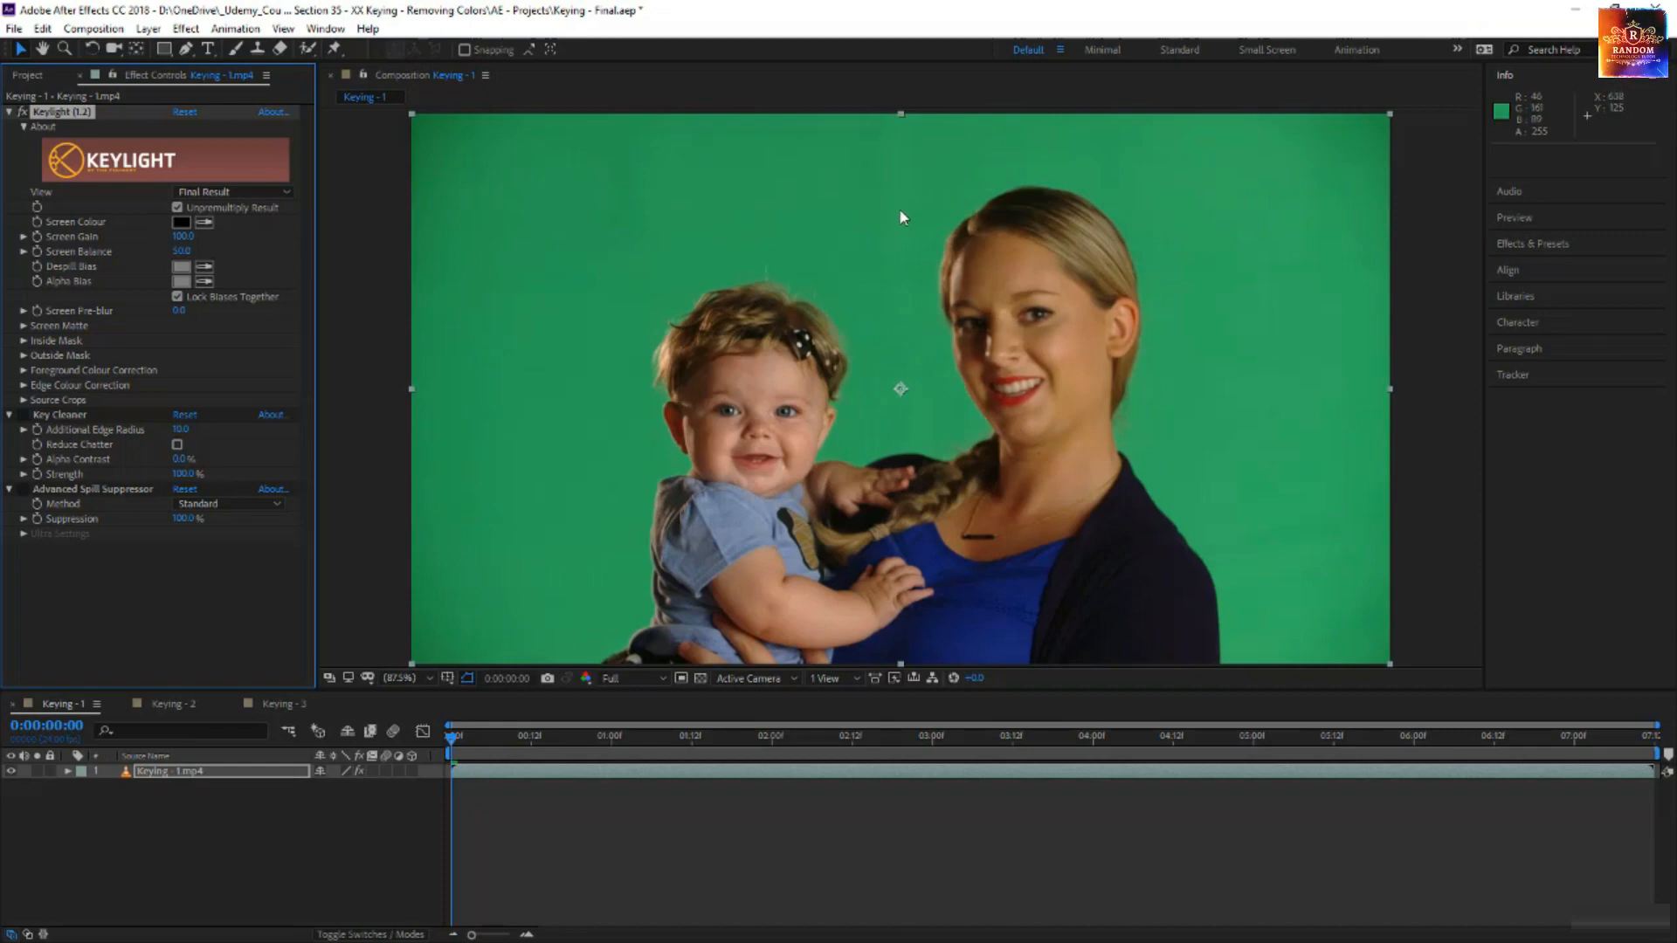
- Set Keylight's View to Intermediate Result and display the Info panel for reading colour values
{"action": "left_click", "coordinate": [253, 194]}
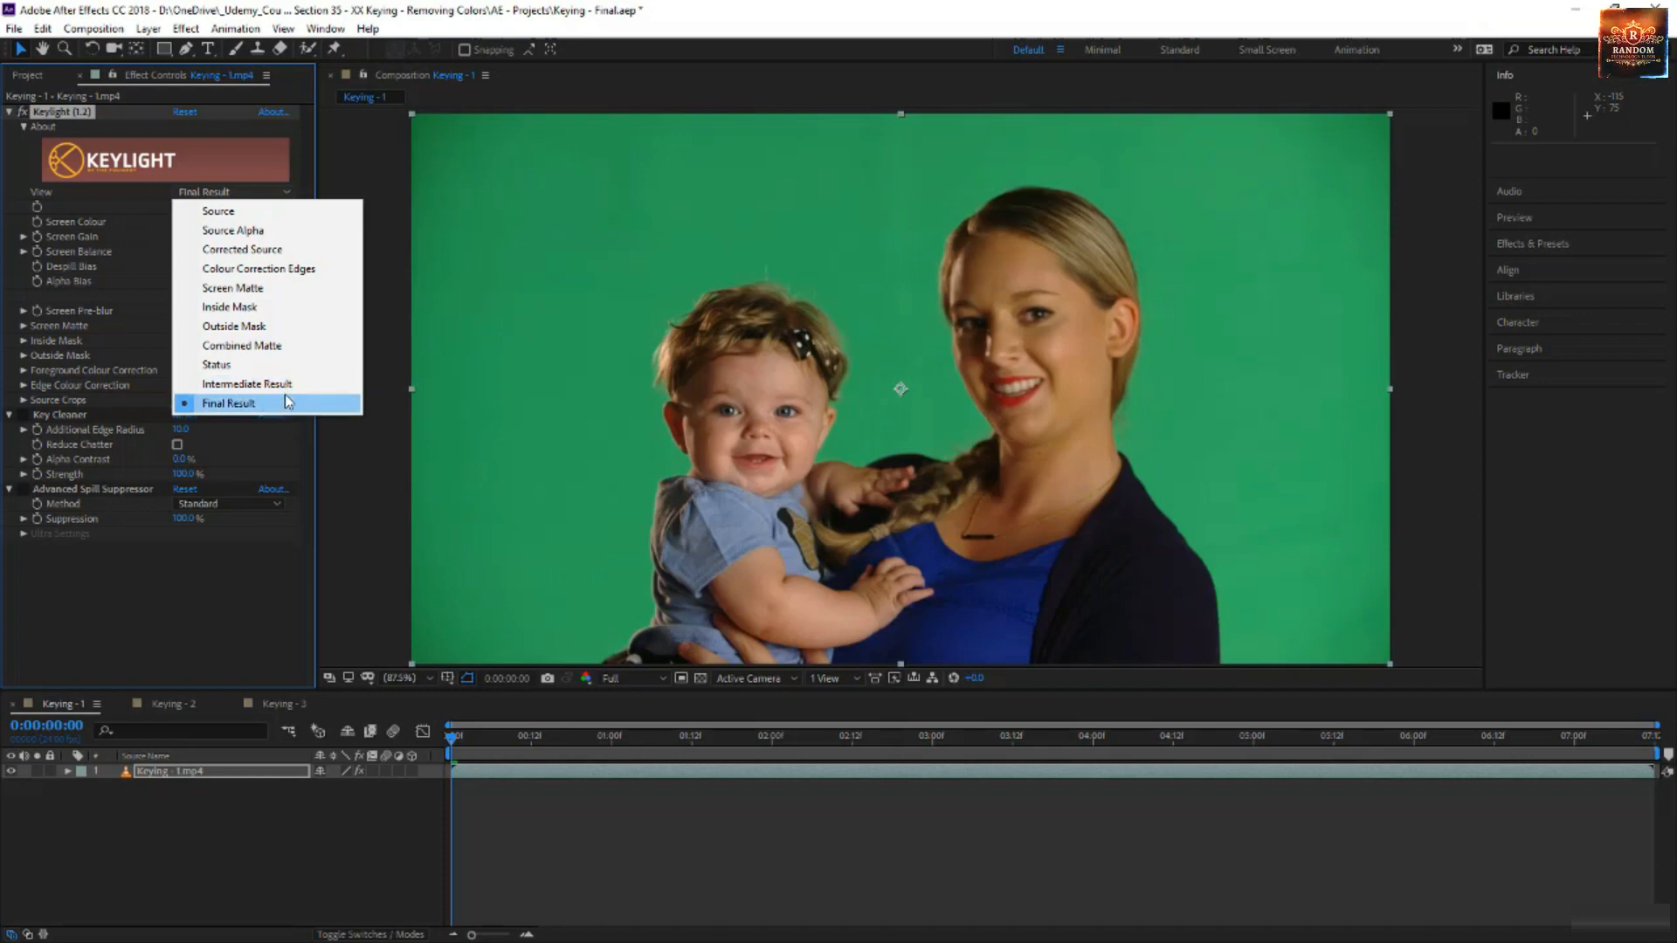
{"action": "left_click", "coordinate": [285, 389]}
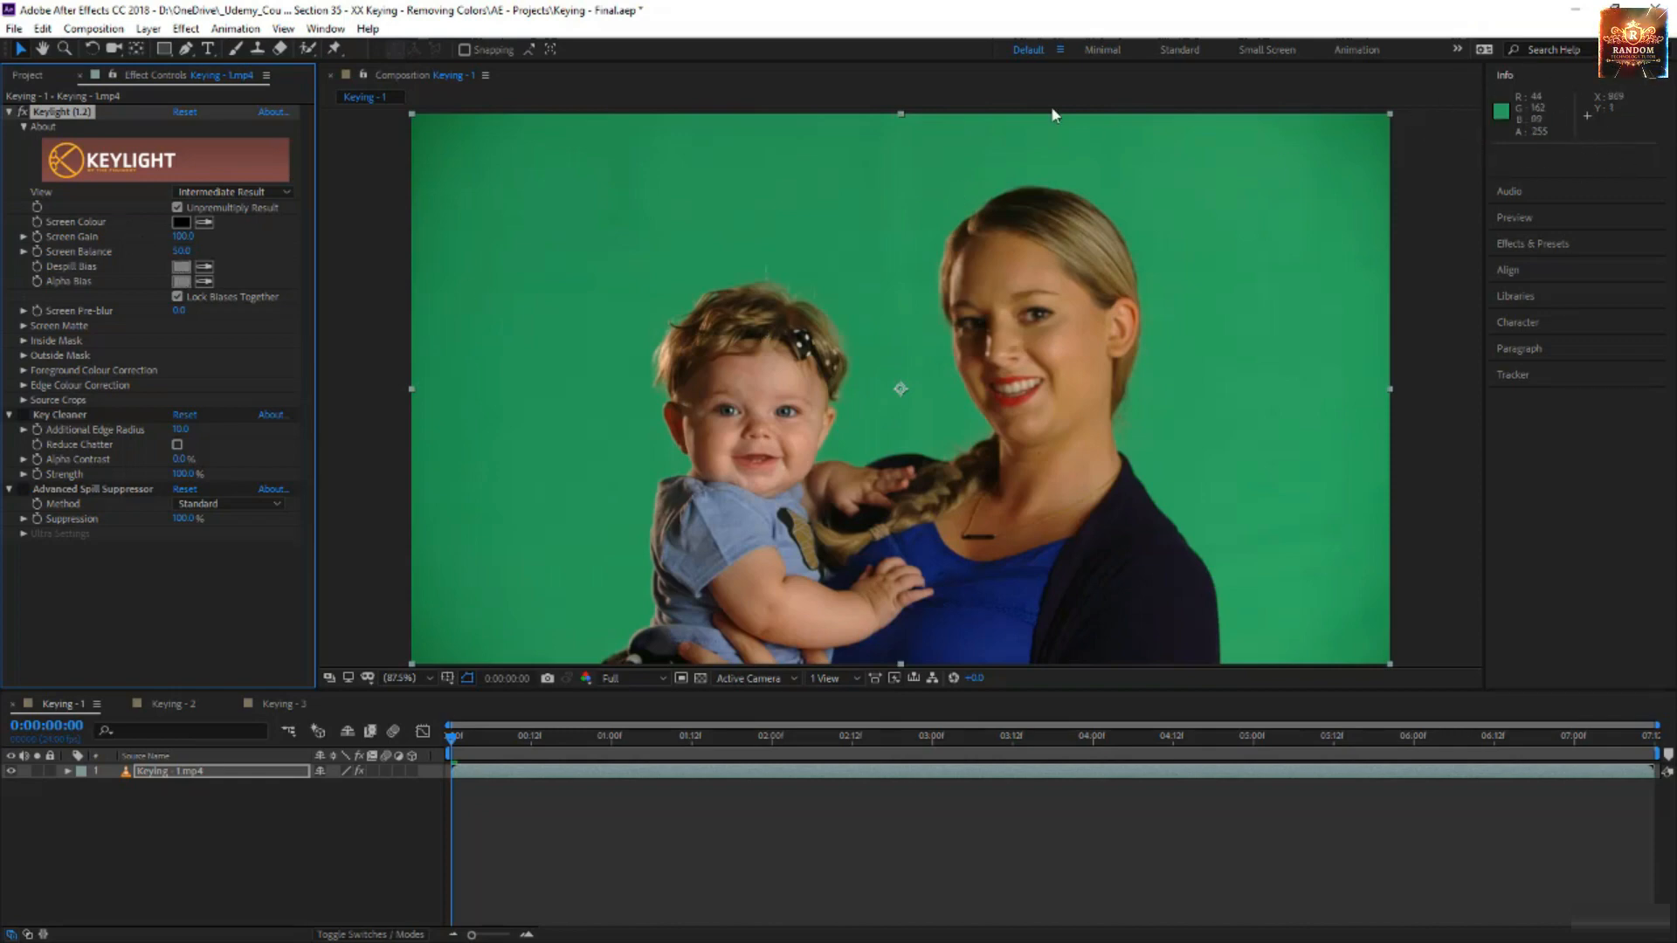
{"action": "left_click", "coordinate": [324, 28]}
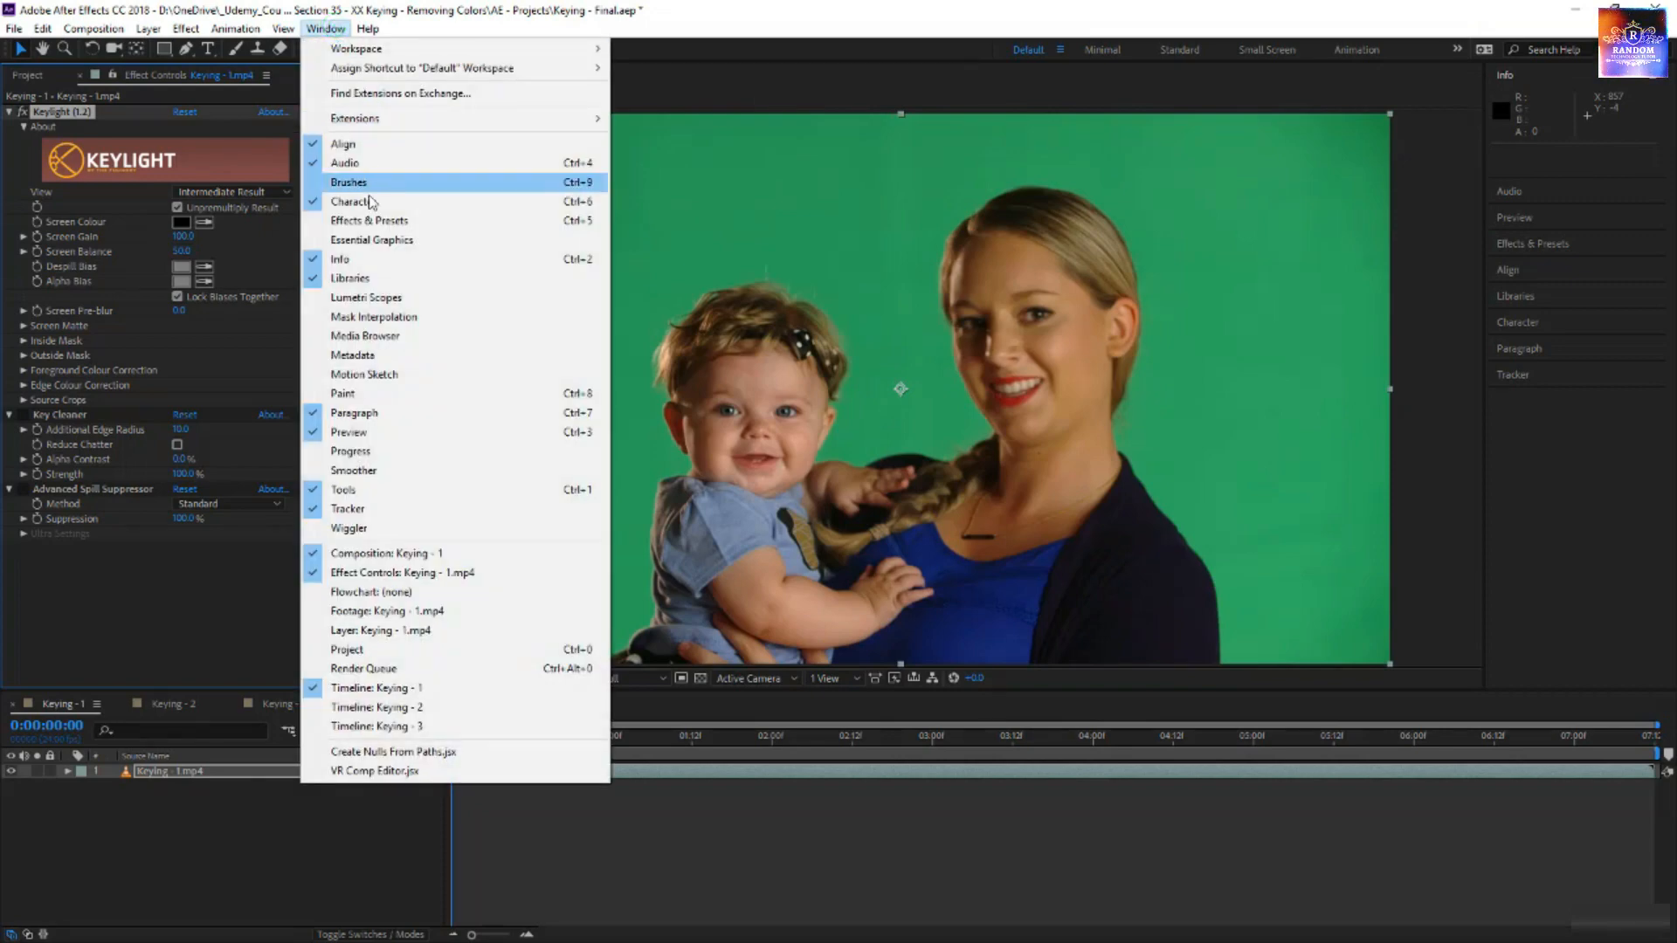
{"action": "left_click", "coordinate": [312, 260]}
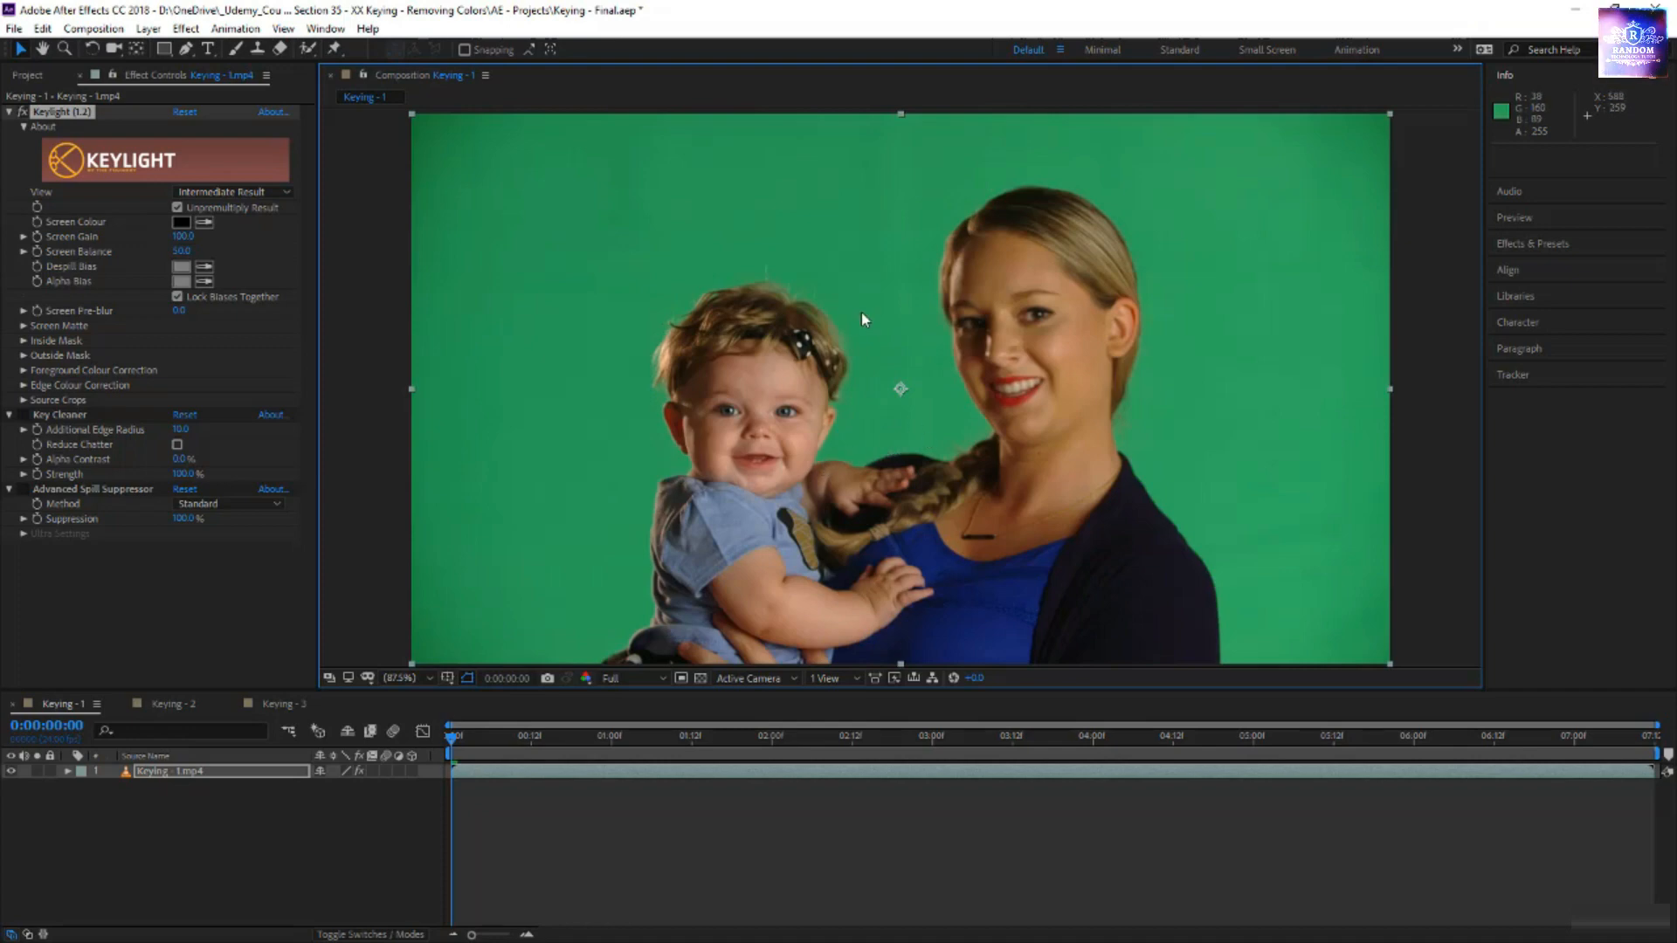
- Sample the green background between the woman's neck and braid as Keylight's Screen Colour
{"action": "left_click", "coordinate": [205, 221]}
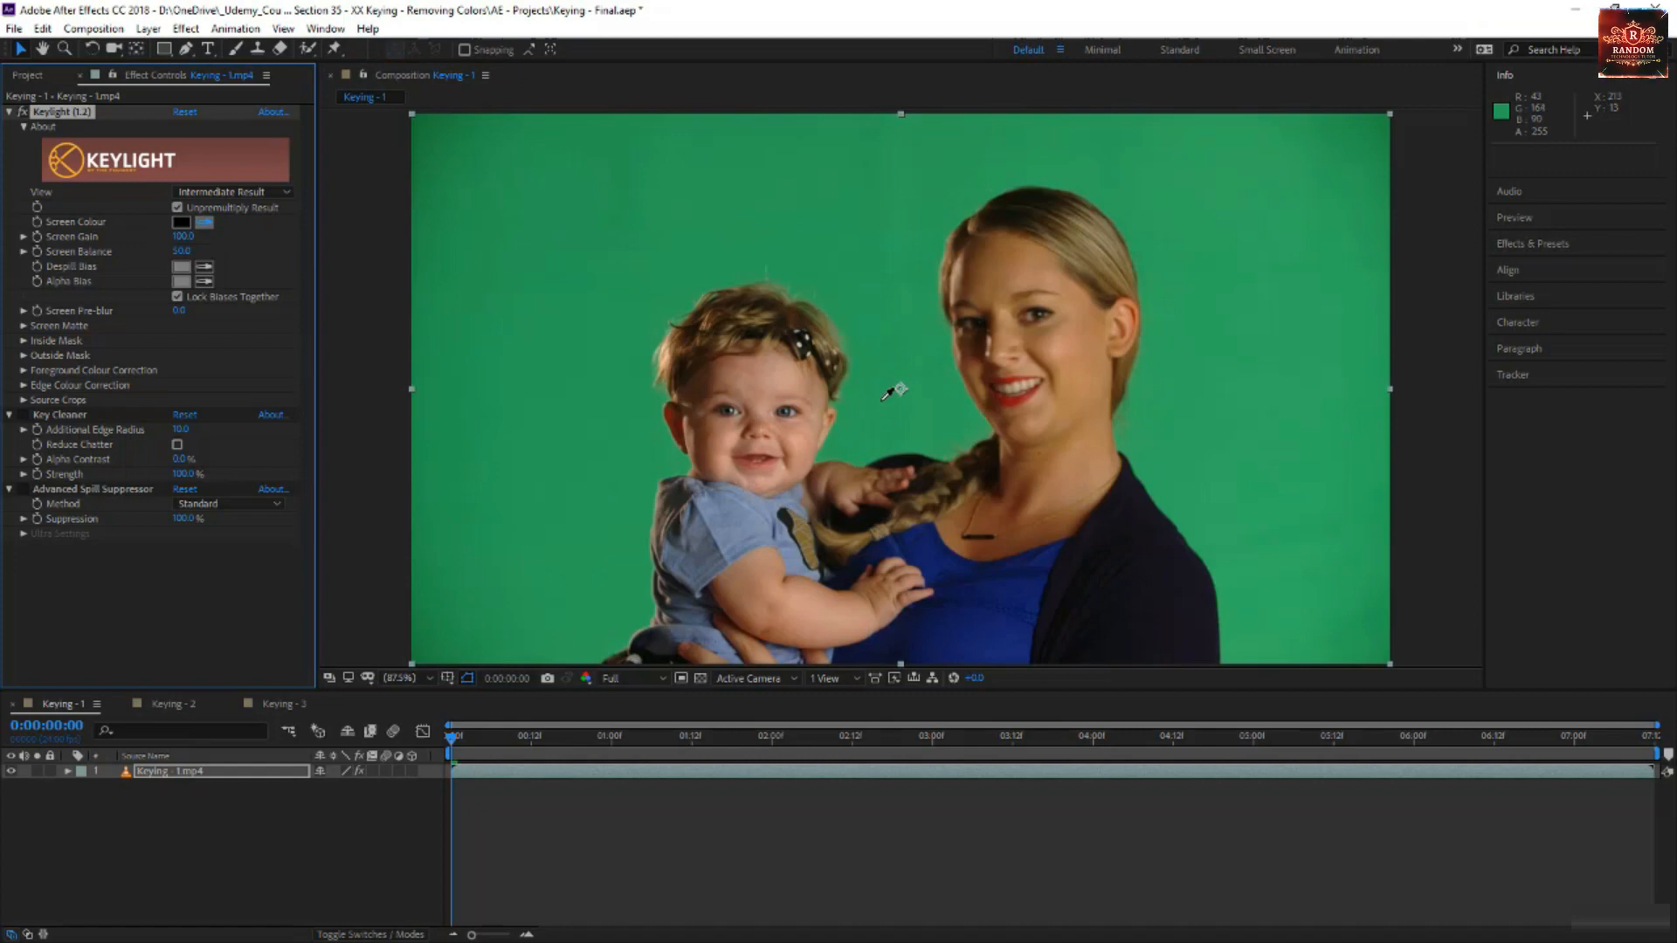
{"action": "left_click", "coordinate": [992, 427]}
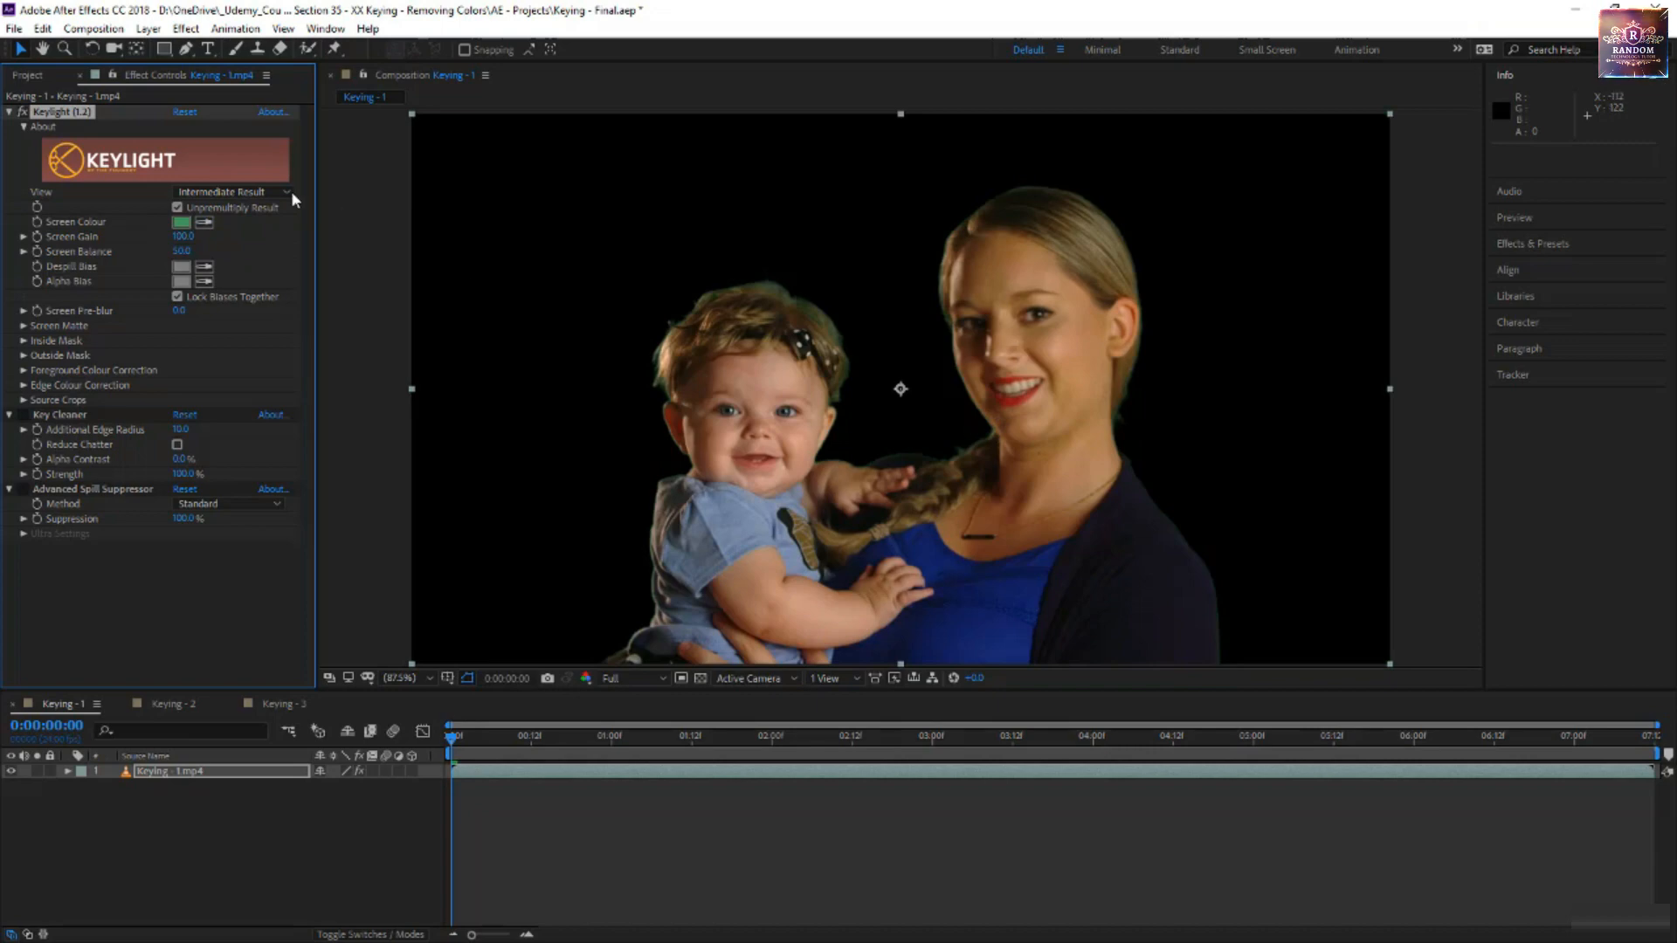
{"action": "left_click", "coordinate": [181, 222]}
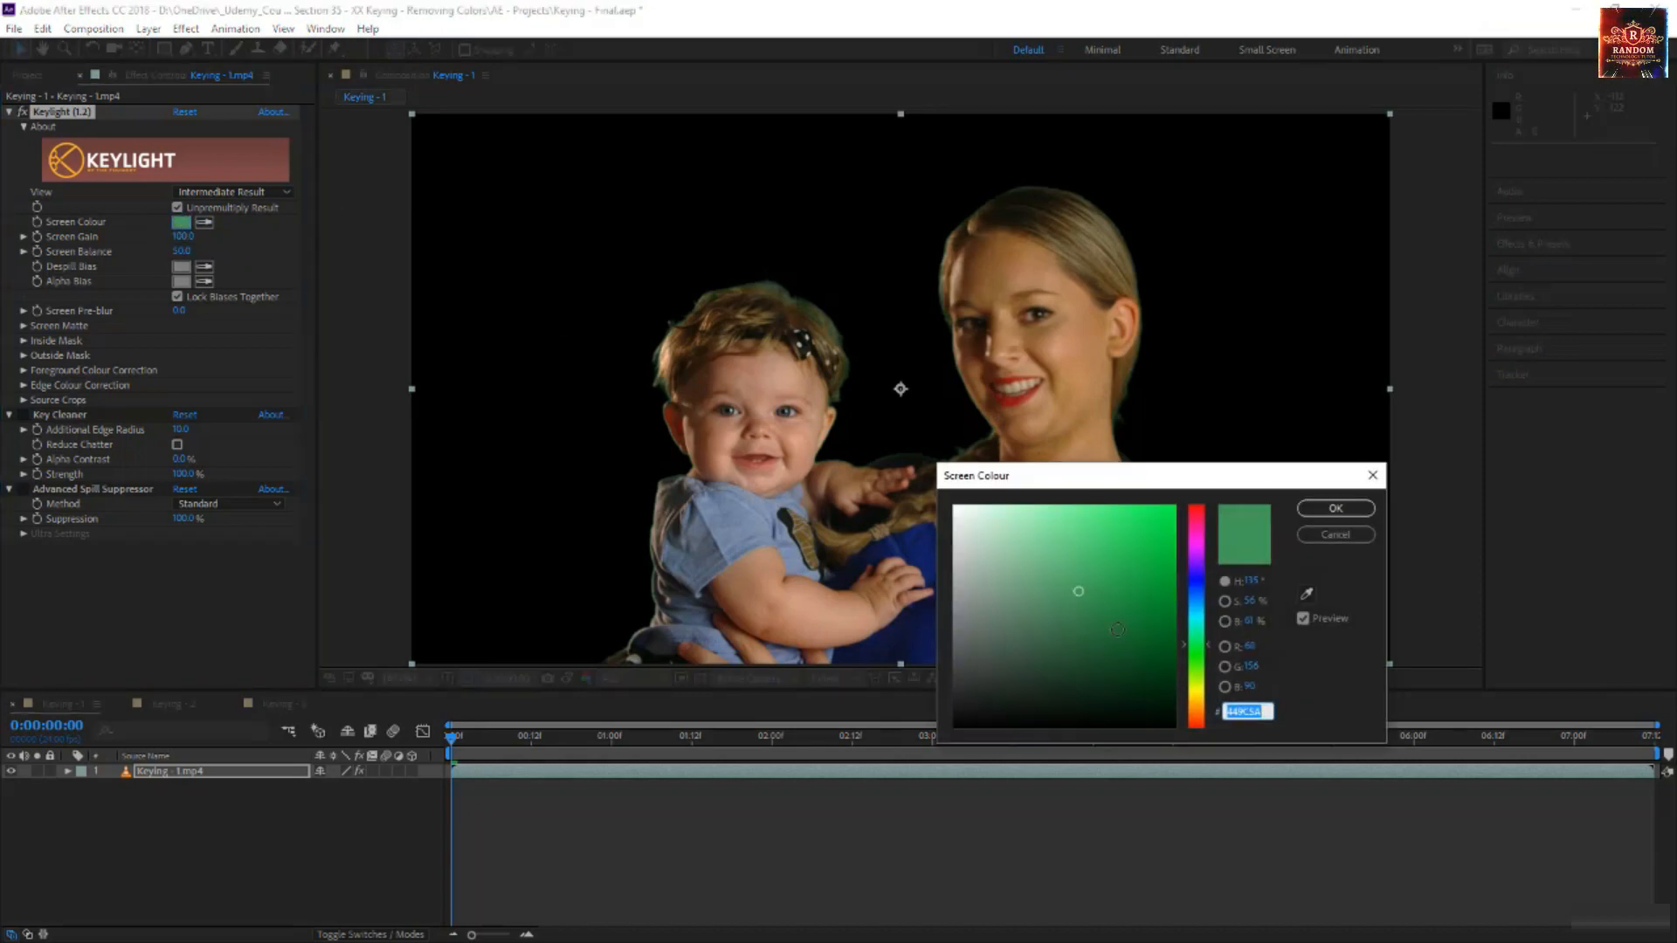
{"action": "mouse_move", "coordinate": [1075, 592]}
{"action": "left_mouse_down"}
{"action": "mouse_move", "coordinate": [1089, 568]}
{"action": "mouse_move", "coordinate": [1095, 580]}
{"action": "left_mouse_up"}
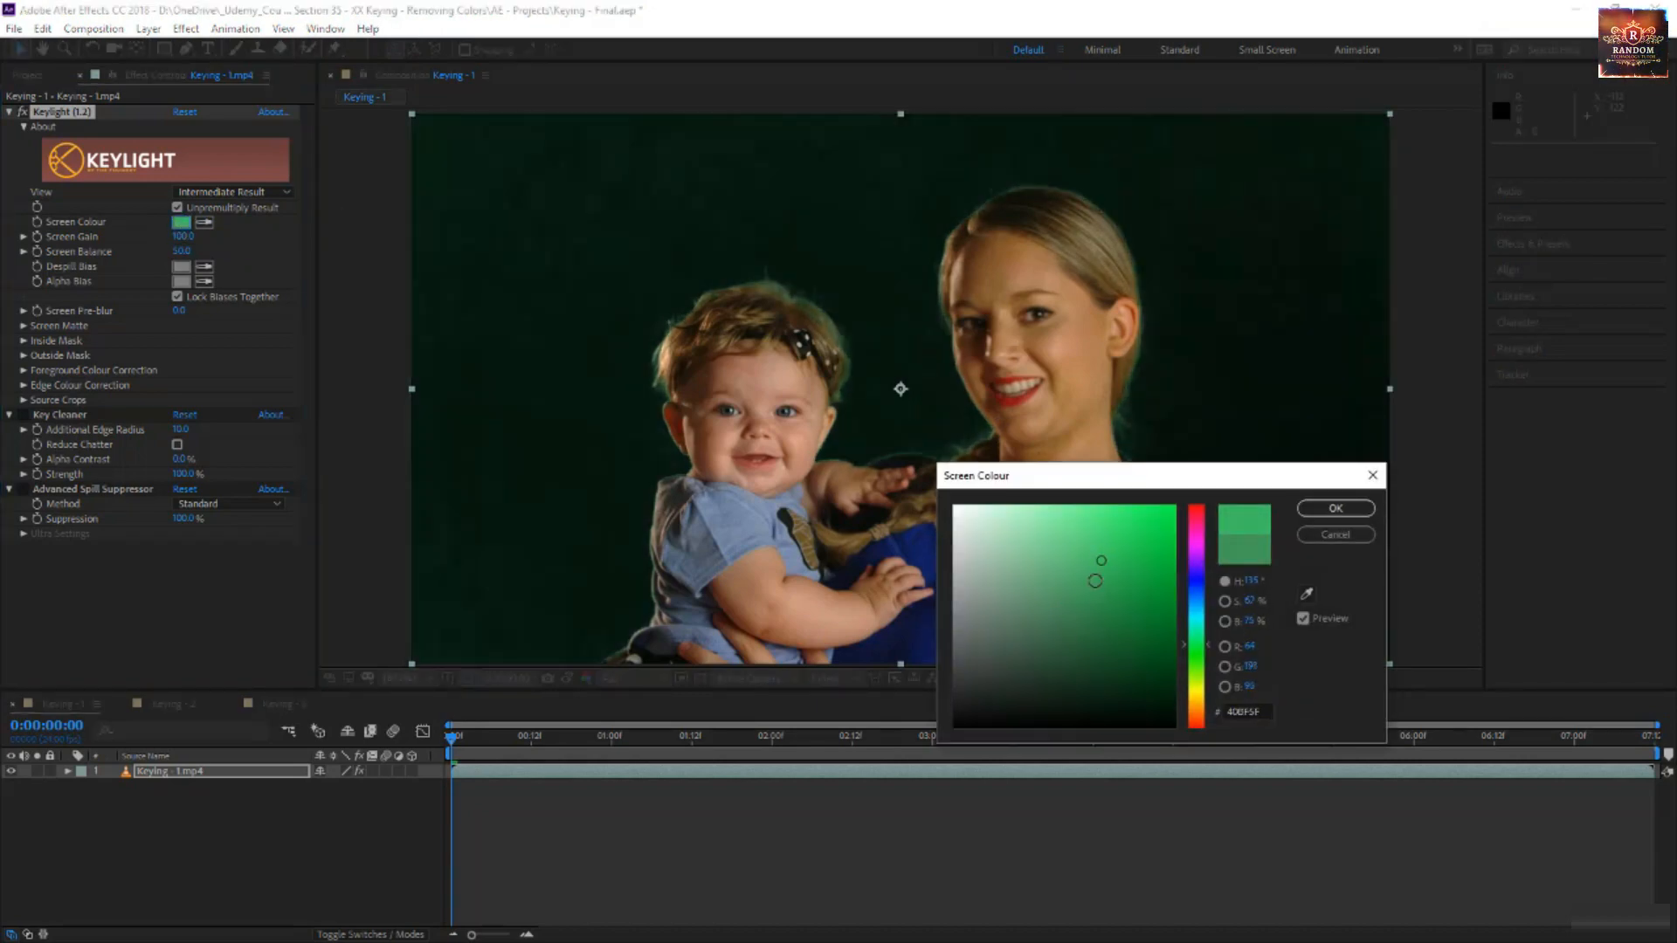
{"action": "left_click", "coordinate": [1335, 534]}
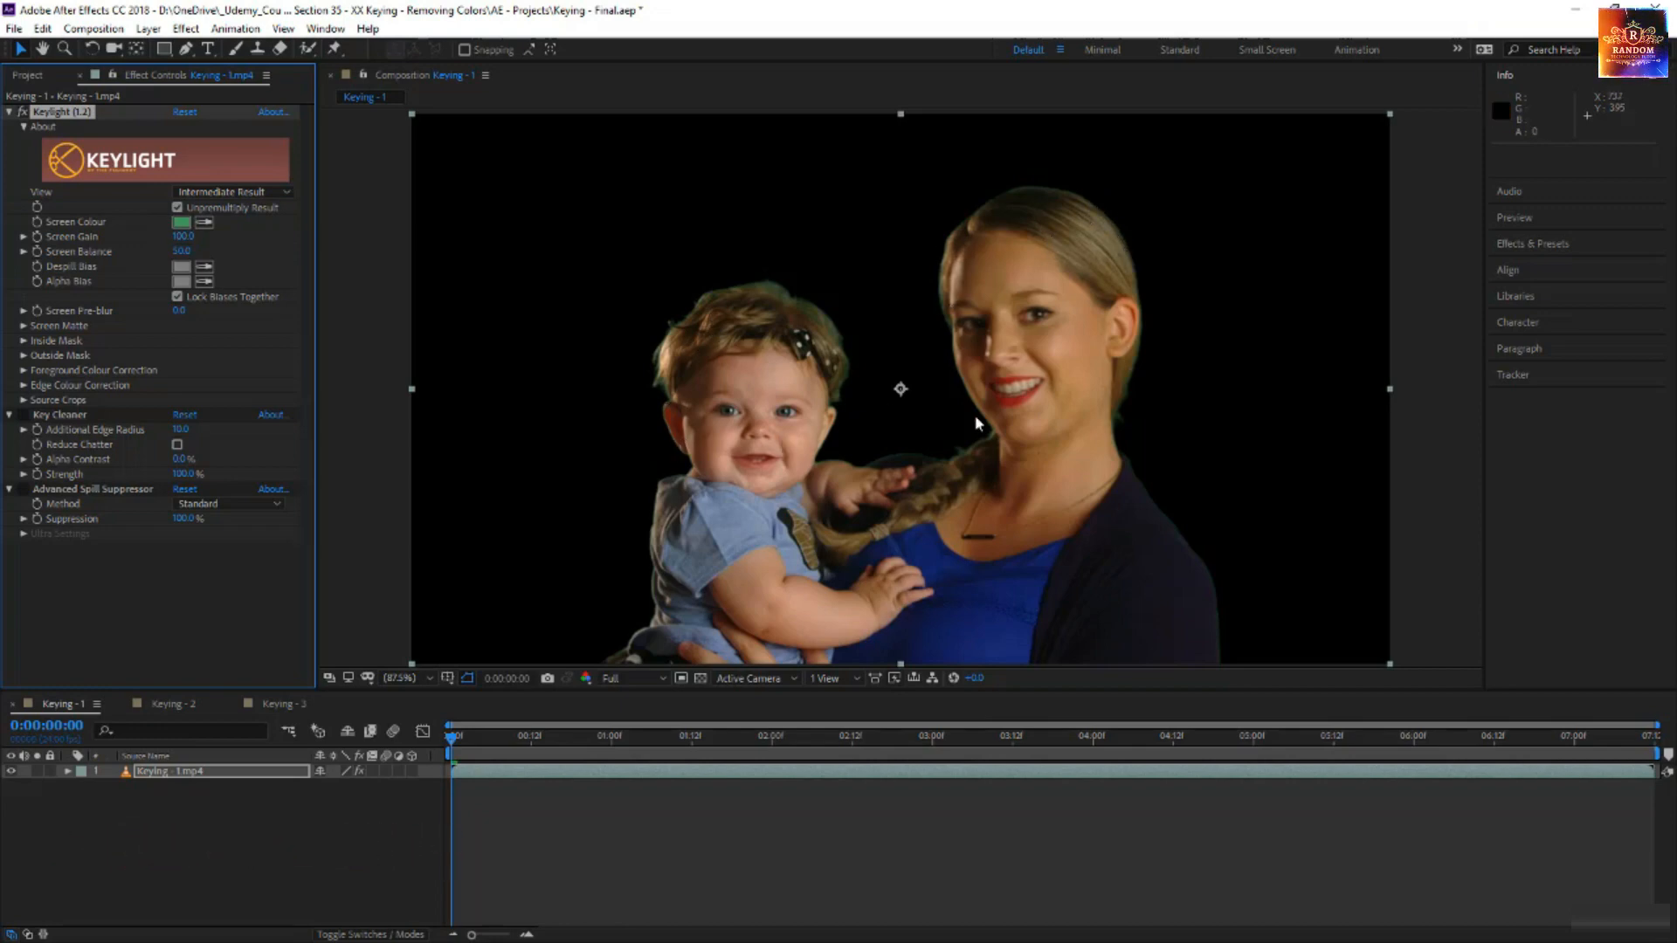
- Try the Screen Colour sampled from the keyed-out background, undo it, and sample the green beside the woman's lower arm instead
{"action": "left_click", "coordinate": [205, 222]}
{"action": "left_click", "coordinate": [569, 275]}
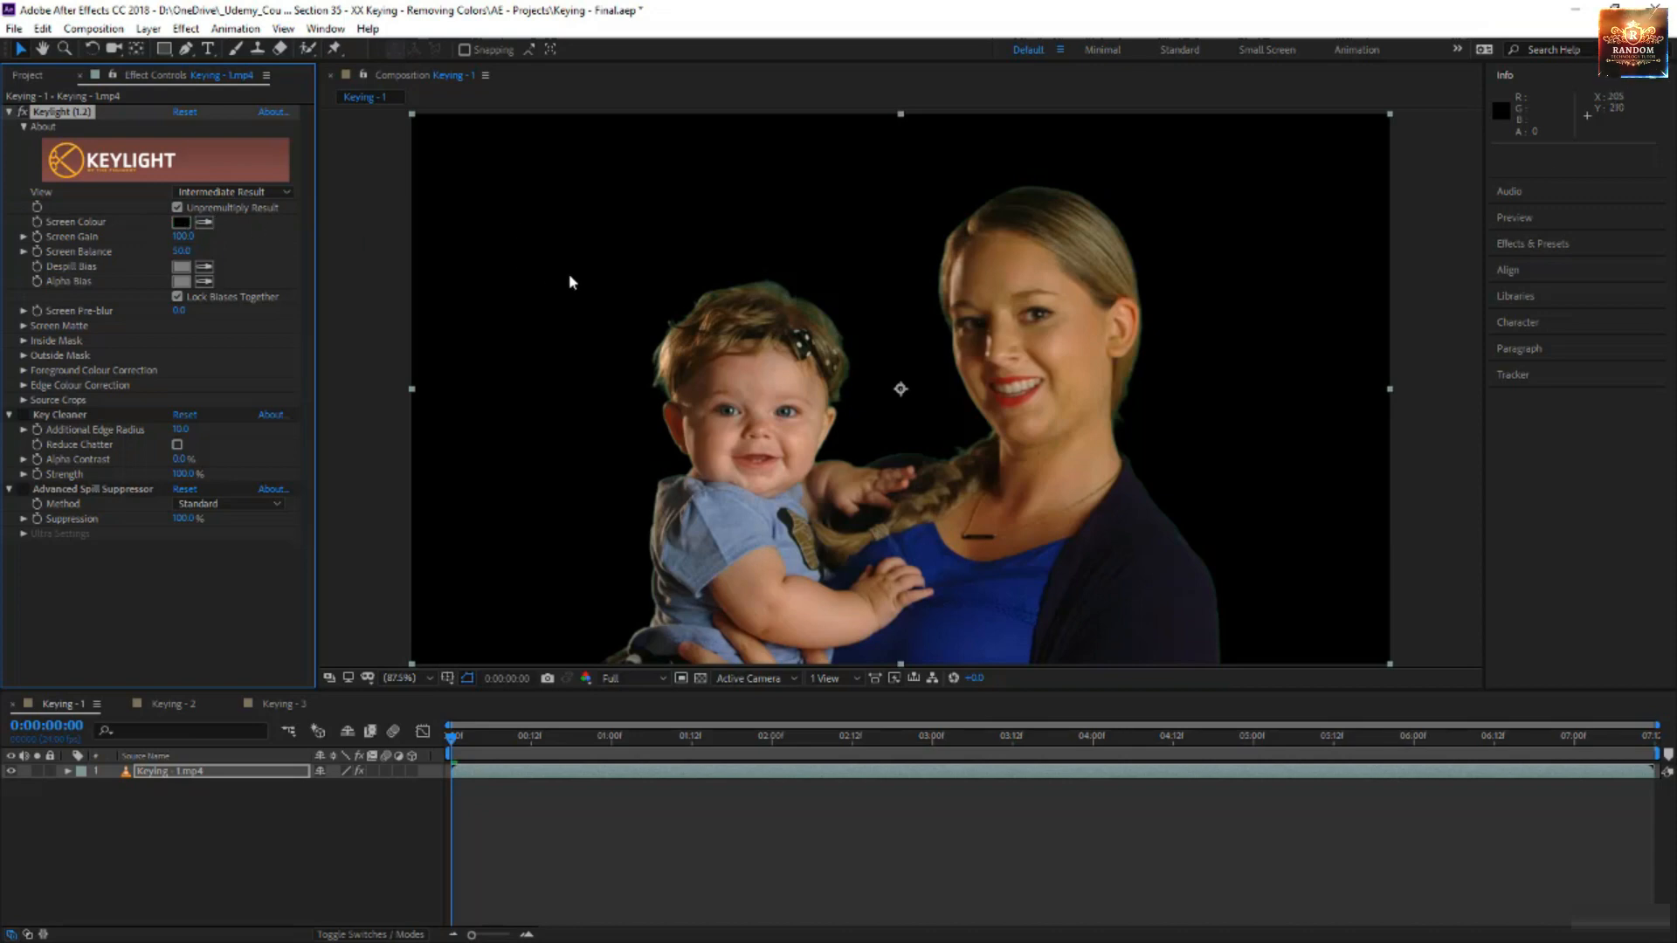
{"action": "left_click", "coordinate": [204, 222]}
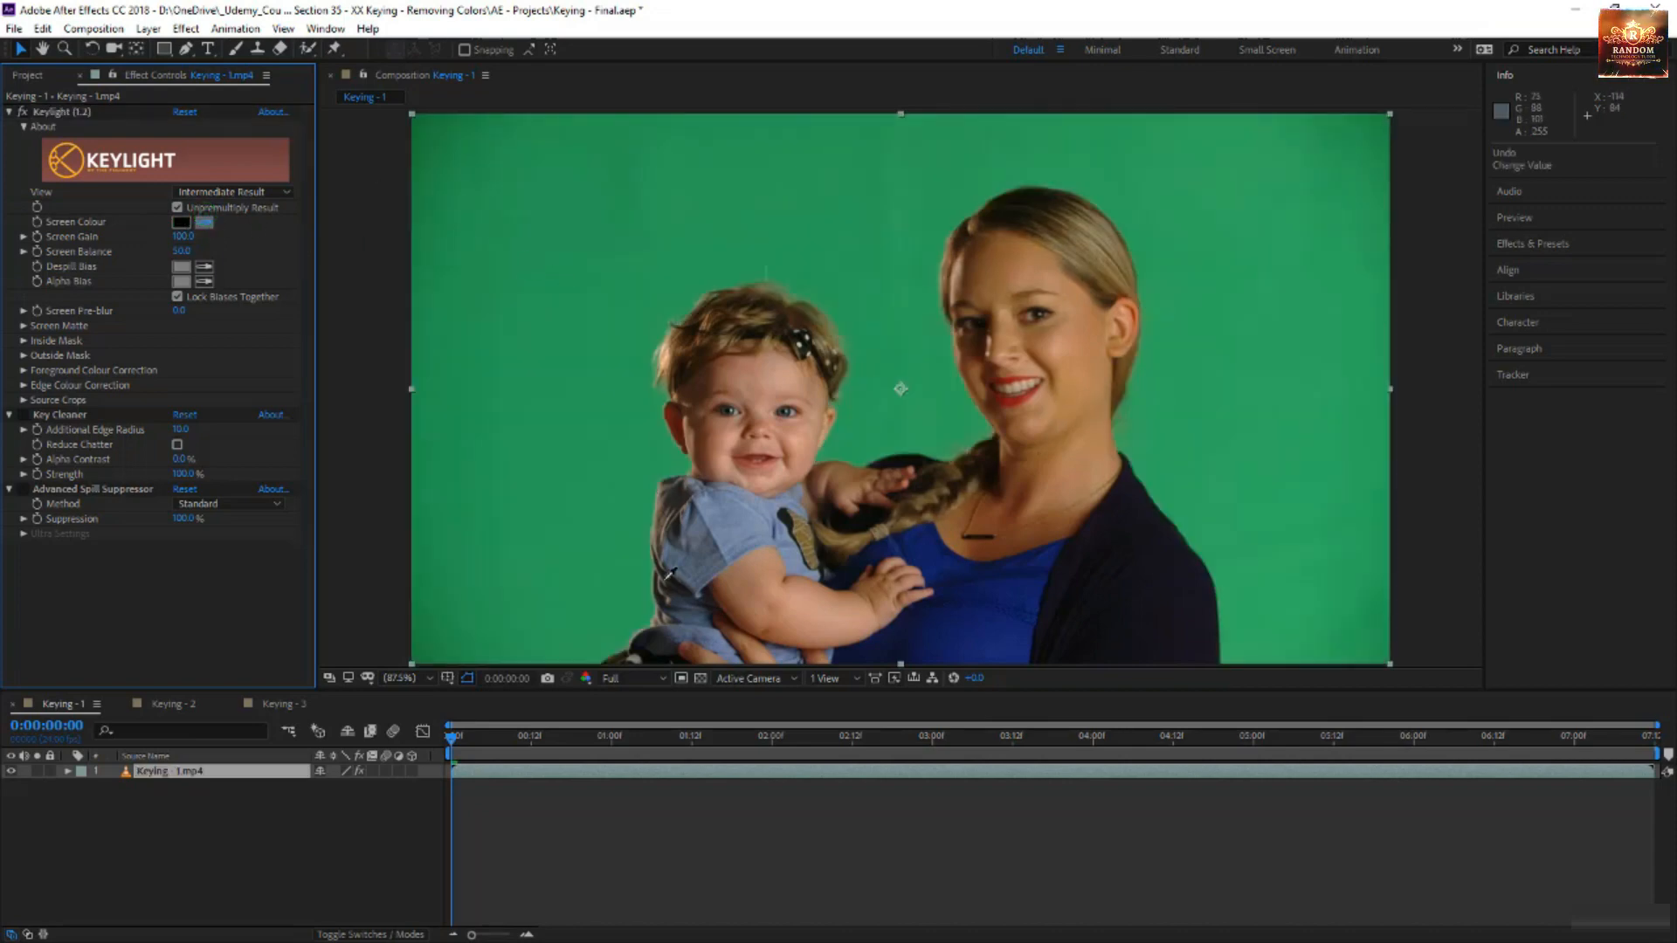
{"action": "left_click", "coordinate": [1232, 656]}
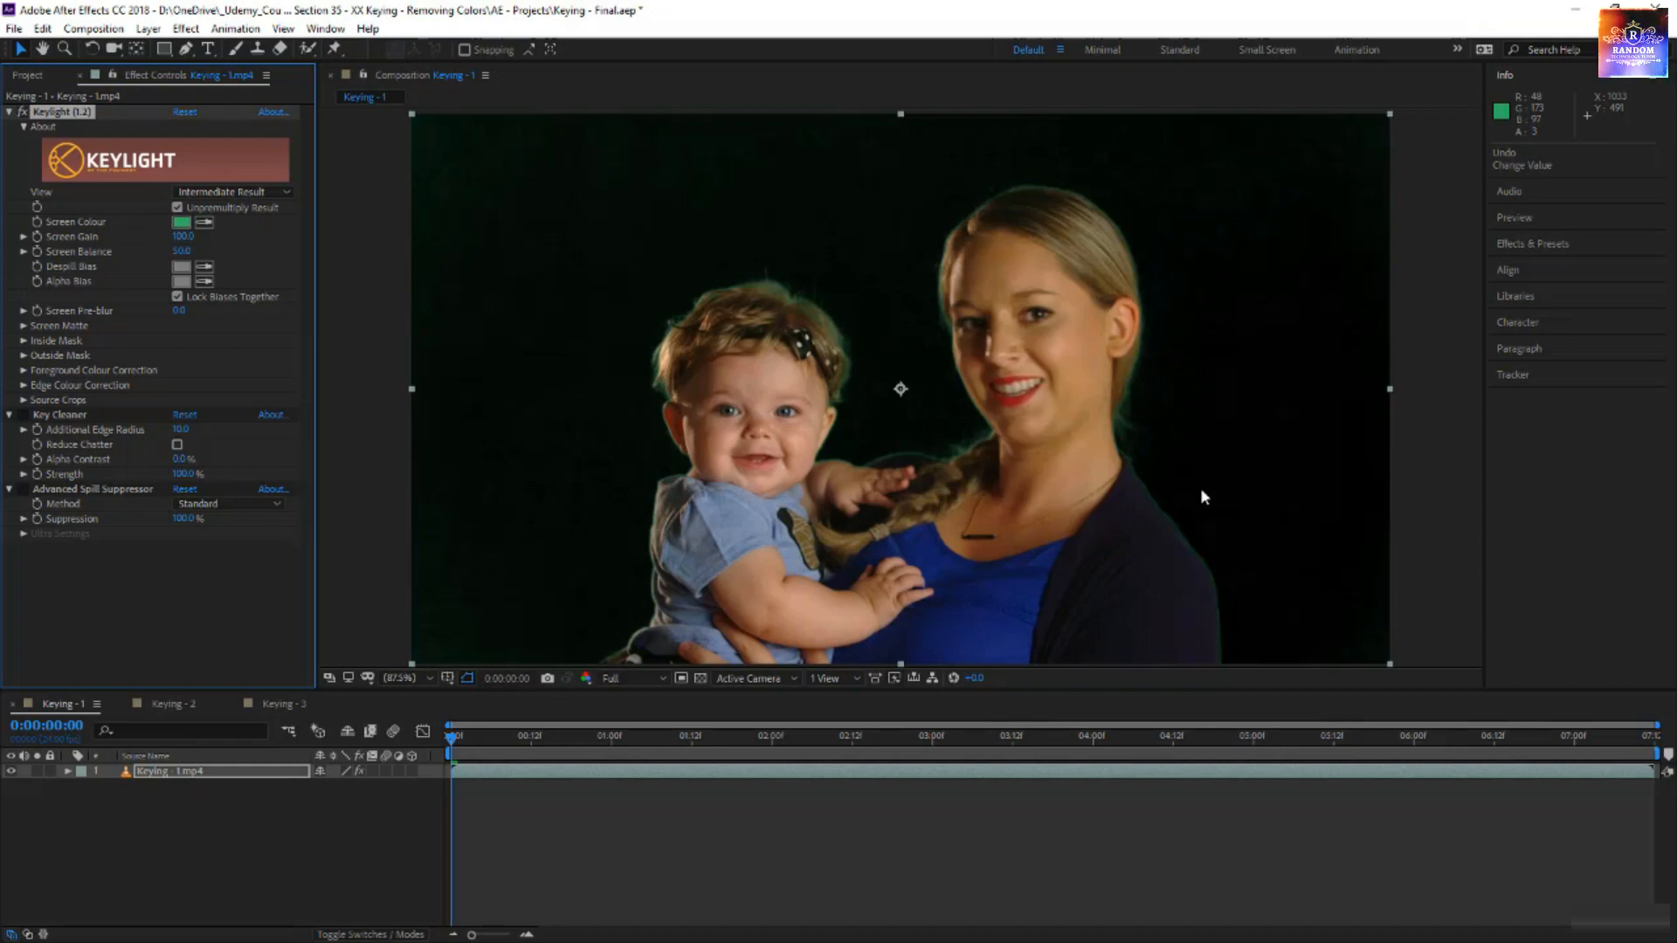
- Try to resample Keylight's Screen Colour from the keyed-out area above the baby's head, and undo back to the unkeyed footage
{"action": "left_click", "coordinate": [204, 224]}
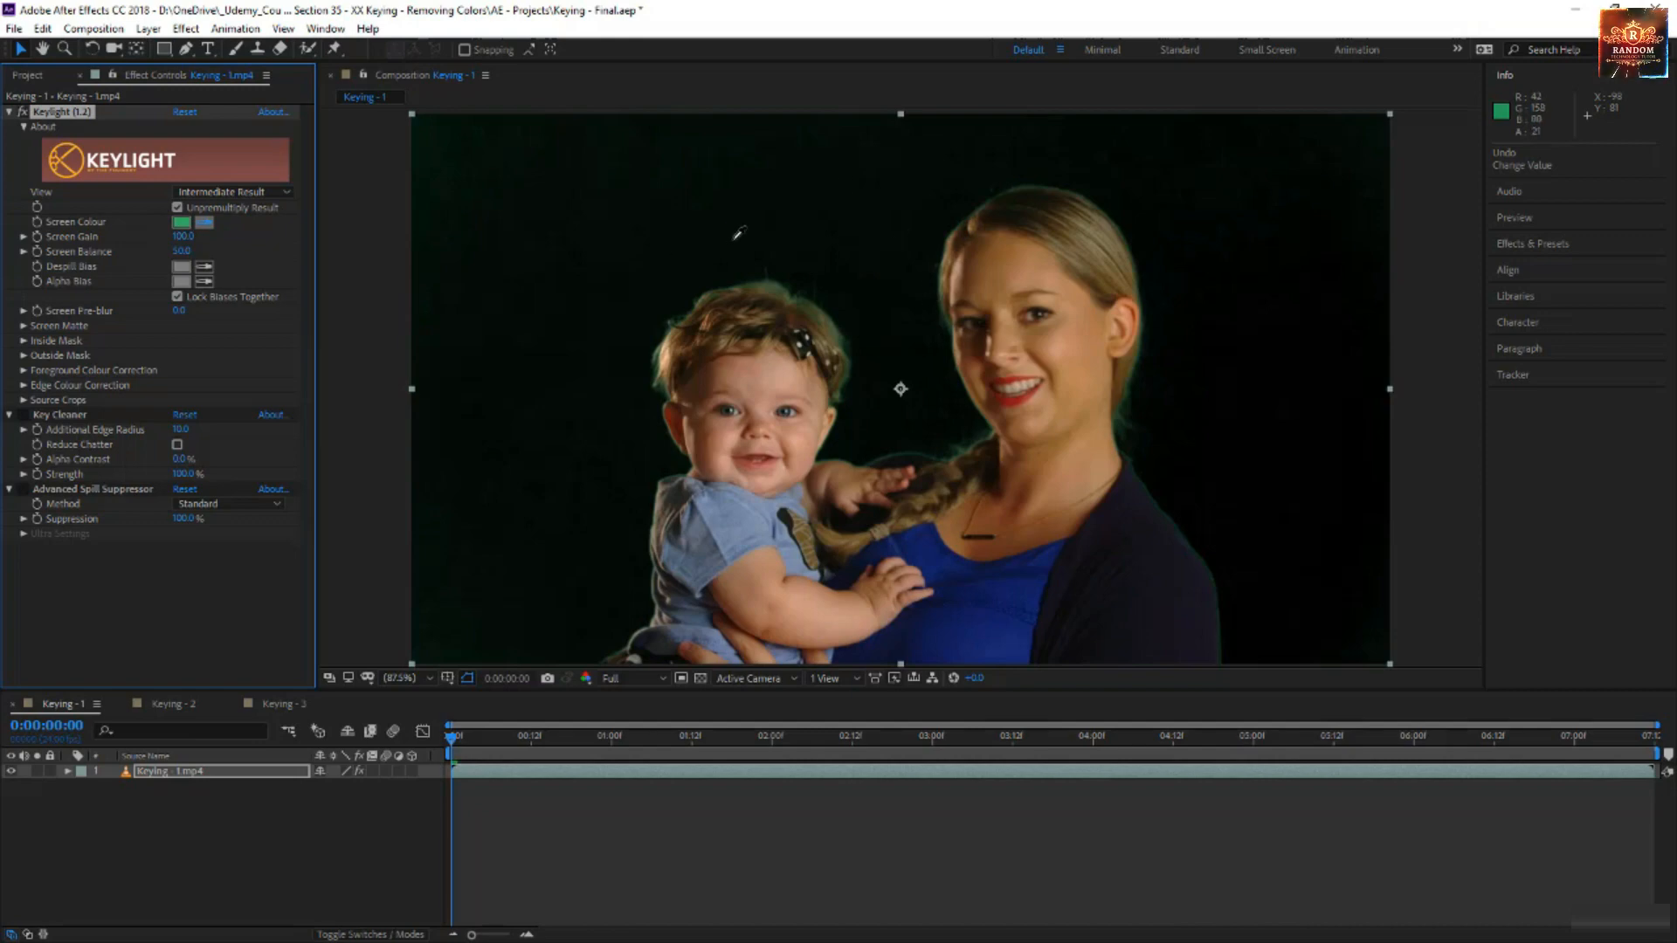
{"action": "left_click", "coordinate": [738, 233]}
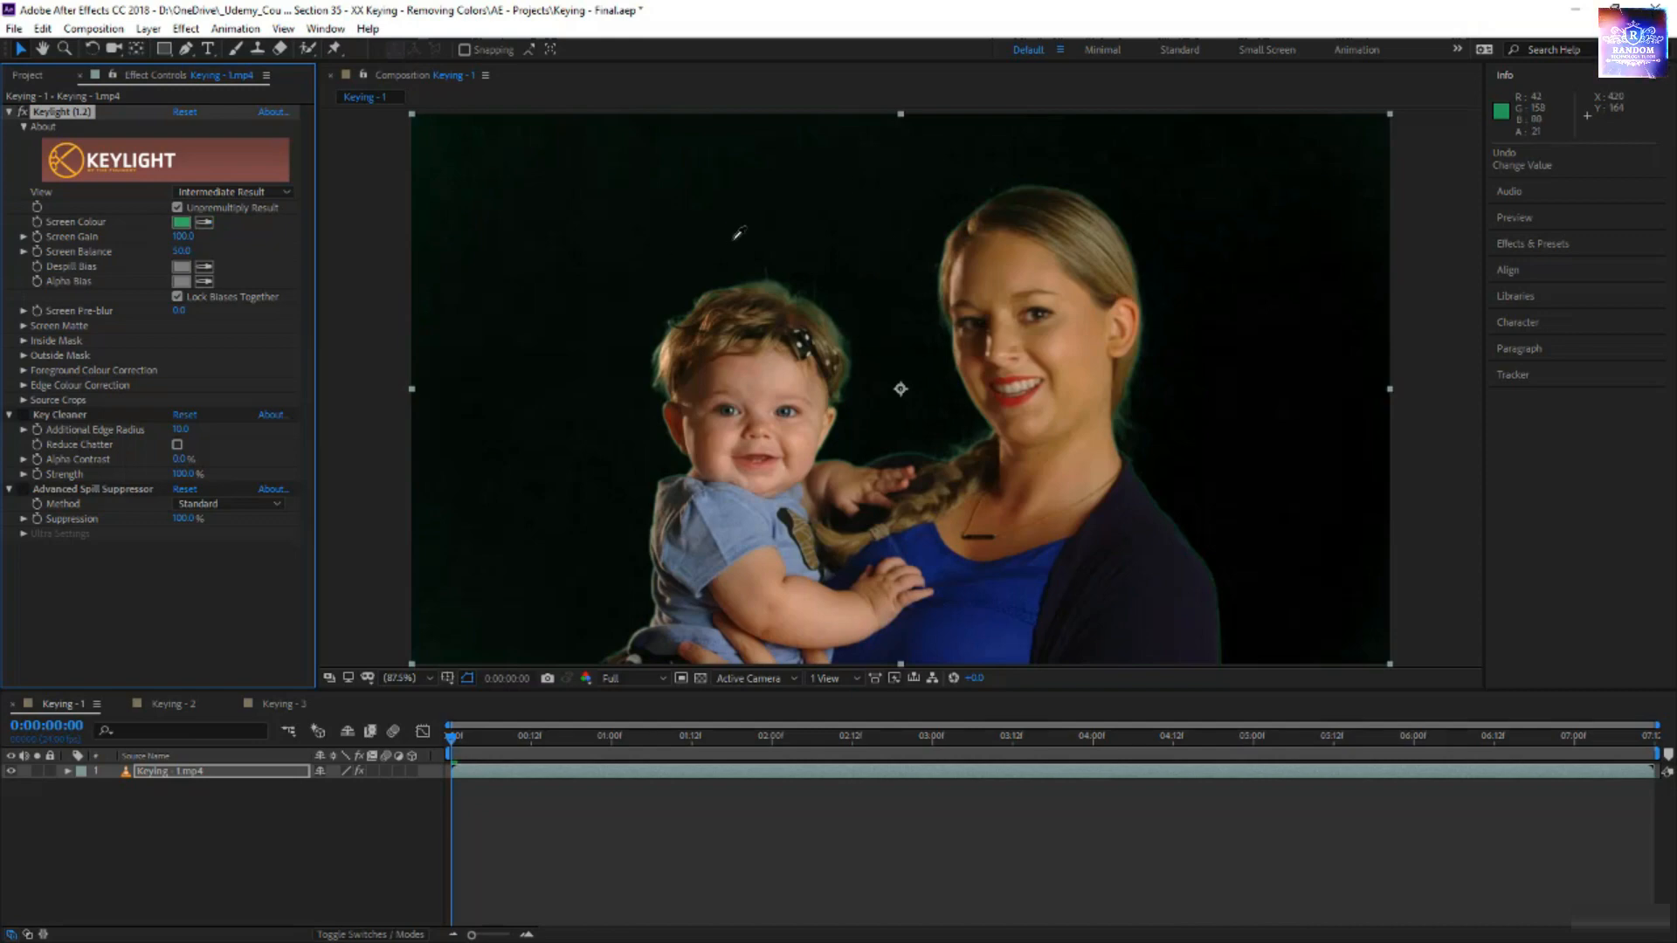
{"action": "key", "text": "ctrl+z"}
- Sample the green beside the woman's shoulder as Keylight's Screen Colour and undo the change
{"action": "left_click", "coordinate": [201, 223]}
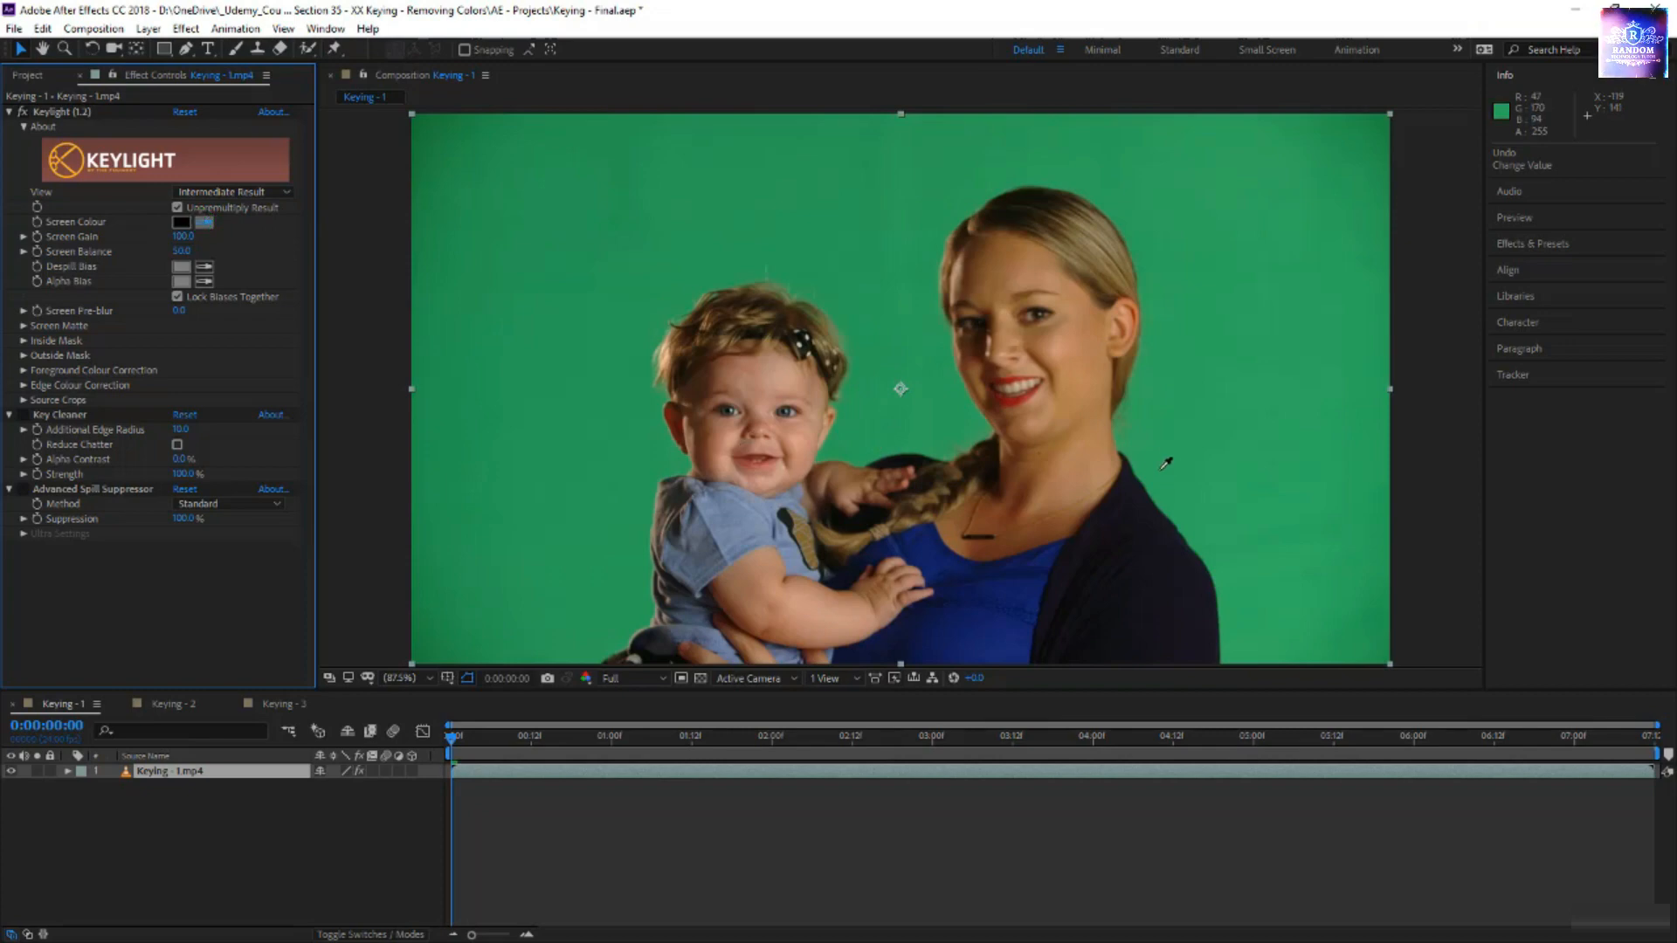
{"action": "left_click", "coordinate": [1131, 461]}
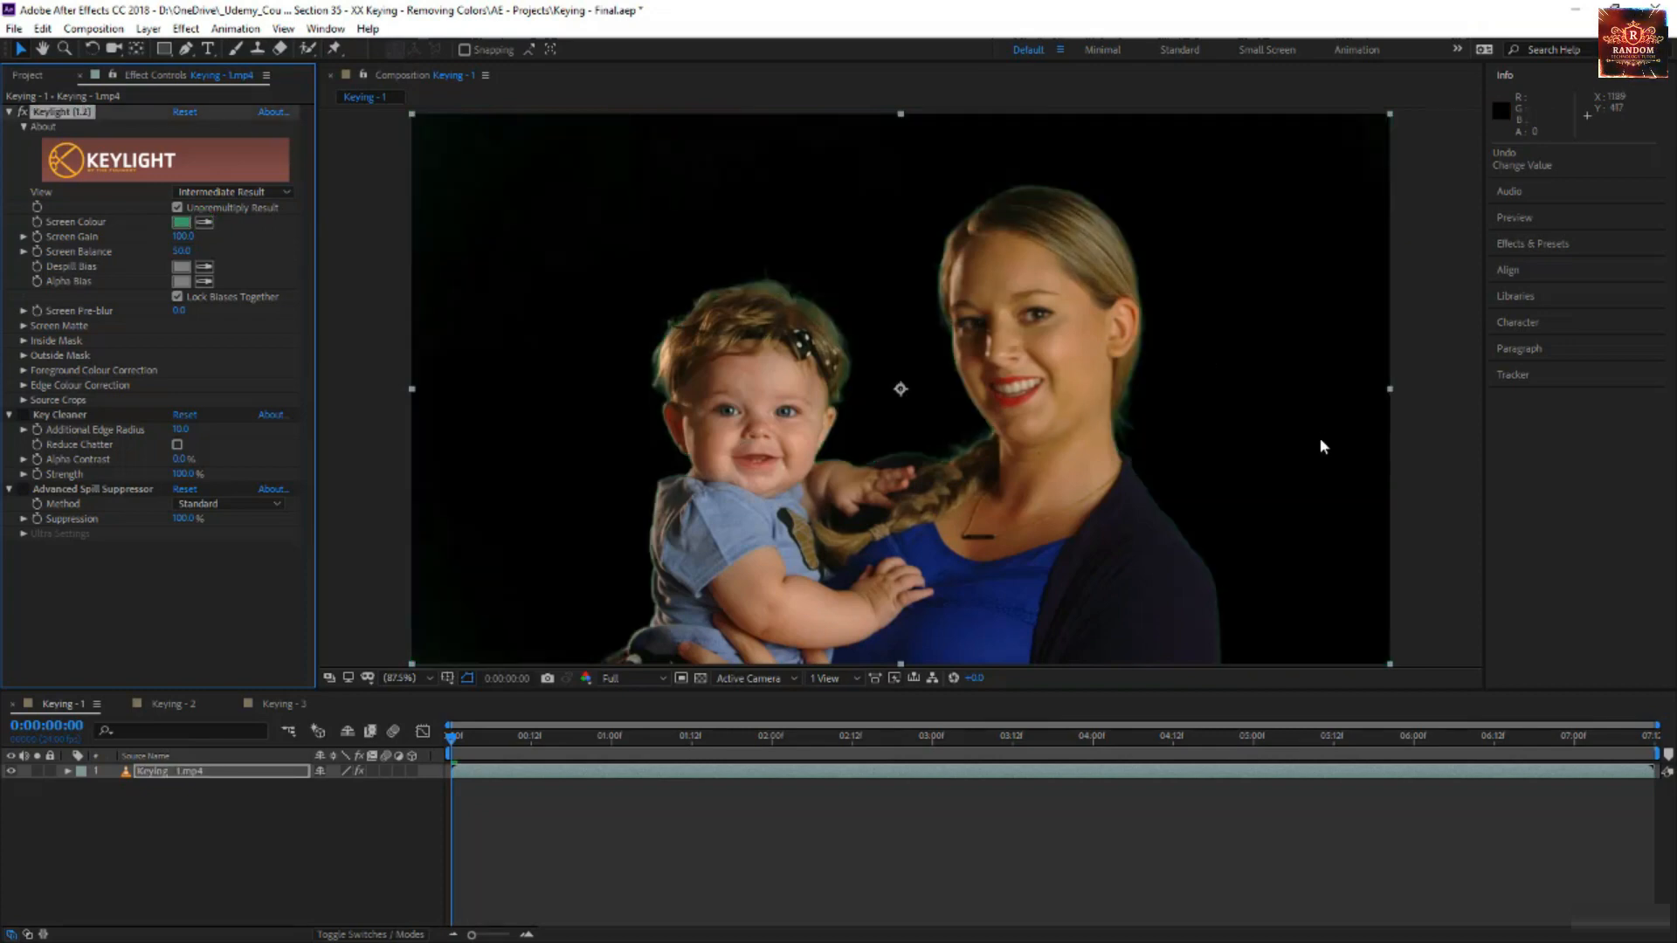
{"action": "key", "text": "ctrl+z"}
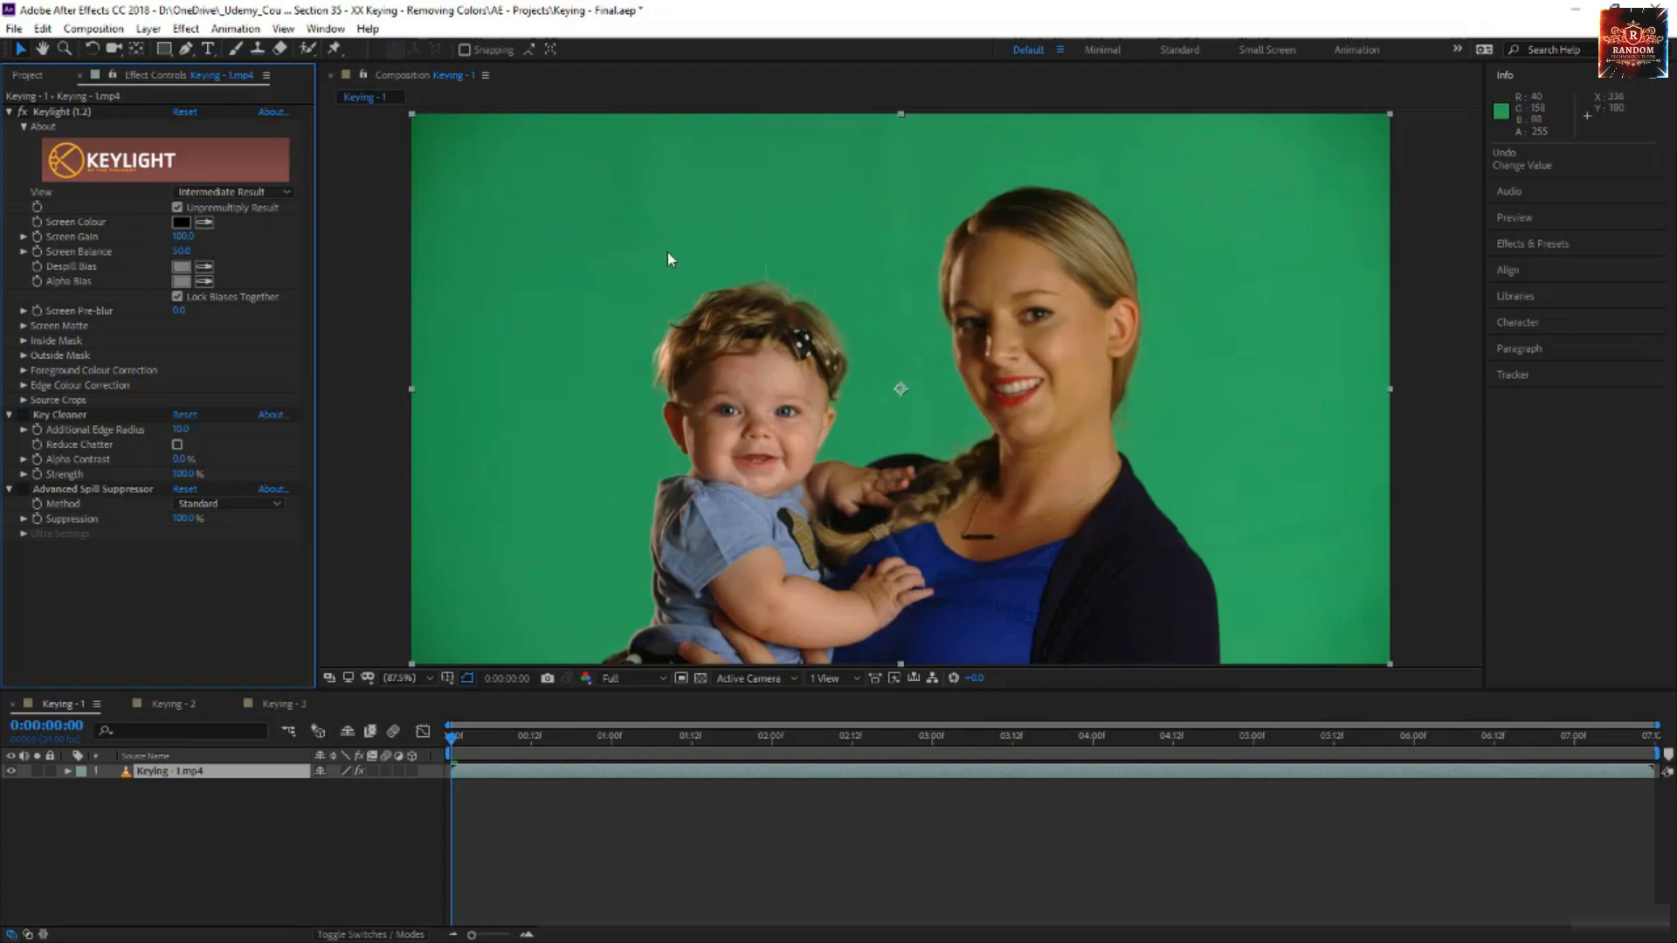
- Open the Keying - 1.mp4 layer in its own Layer viewer and dock it in the same group as the Composition viewer
{"action": "left_click", "coordinate": [613, 252]}
{"action": "left_click", "coordinate": [395, 256]}
{"action": "left_click", "coordinate": [233, 774]}
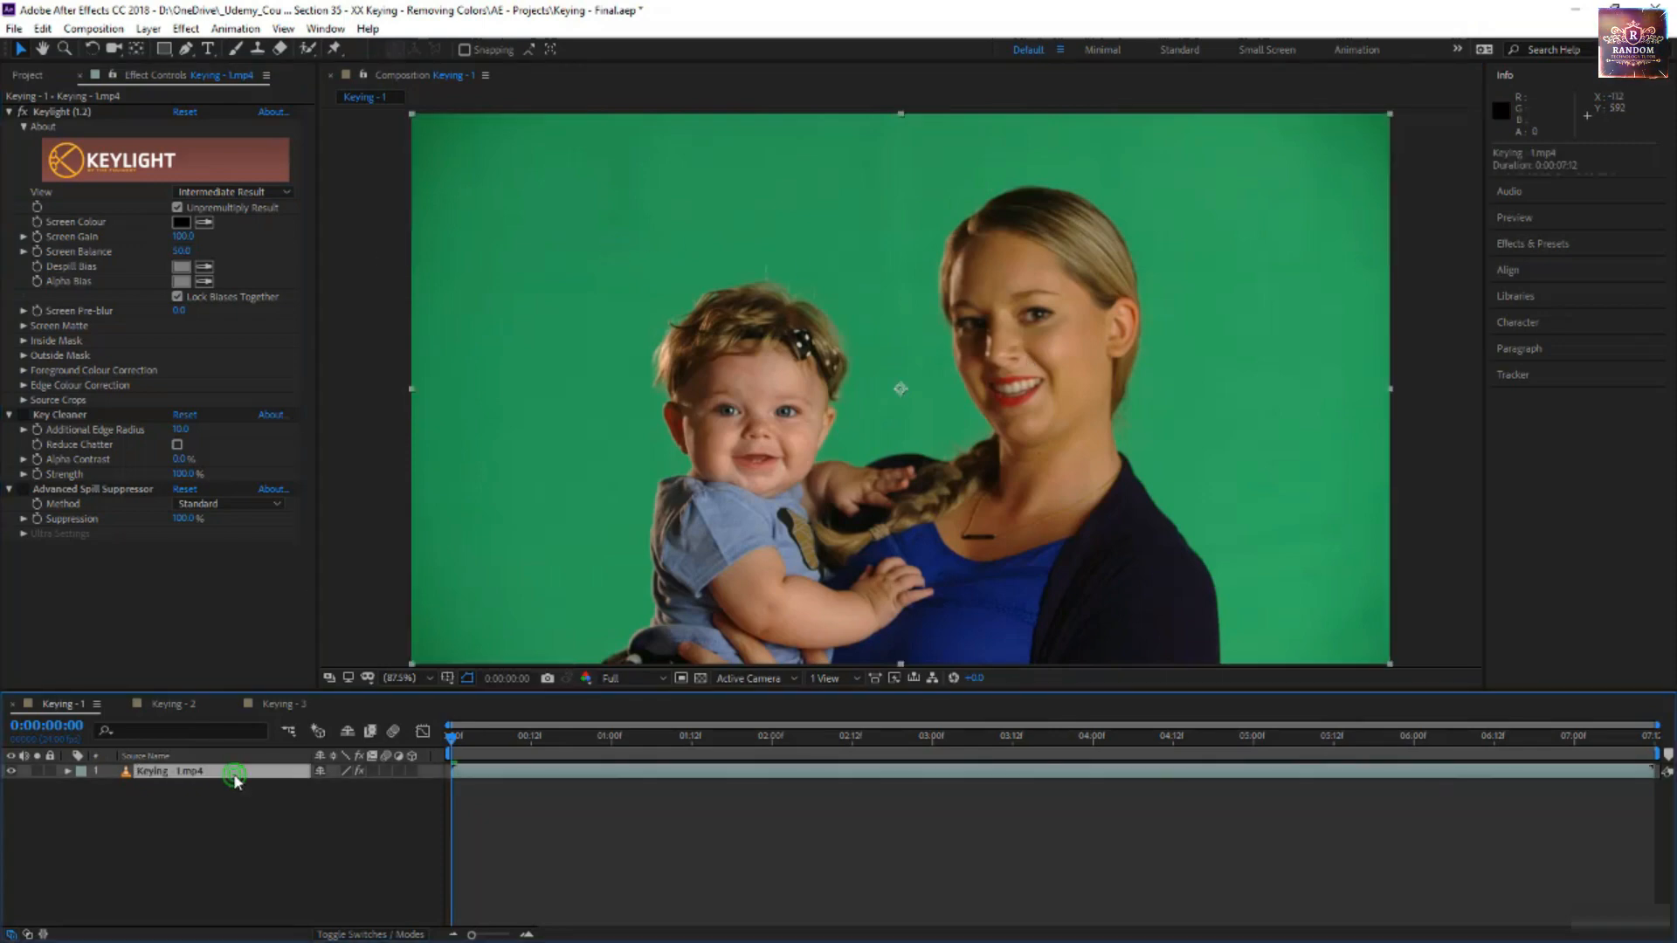
{"action": "double_click", "coordinate": [233, 774]}
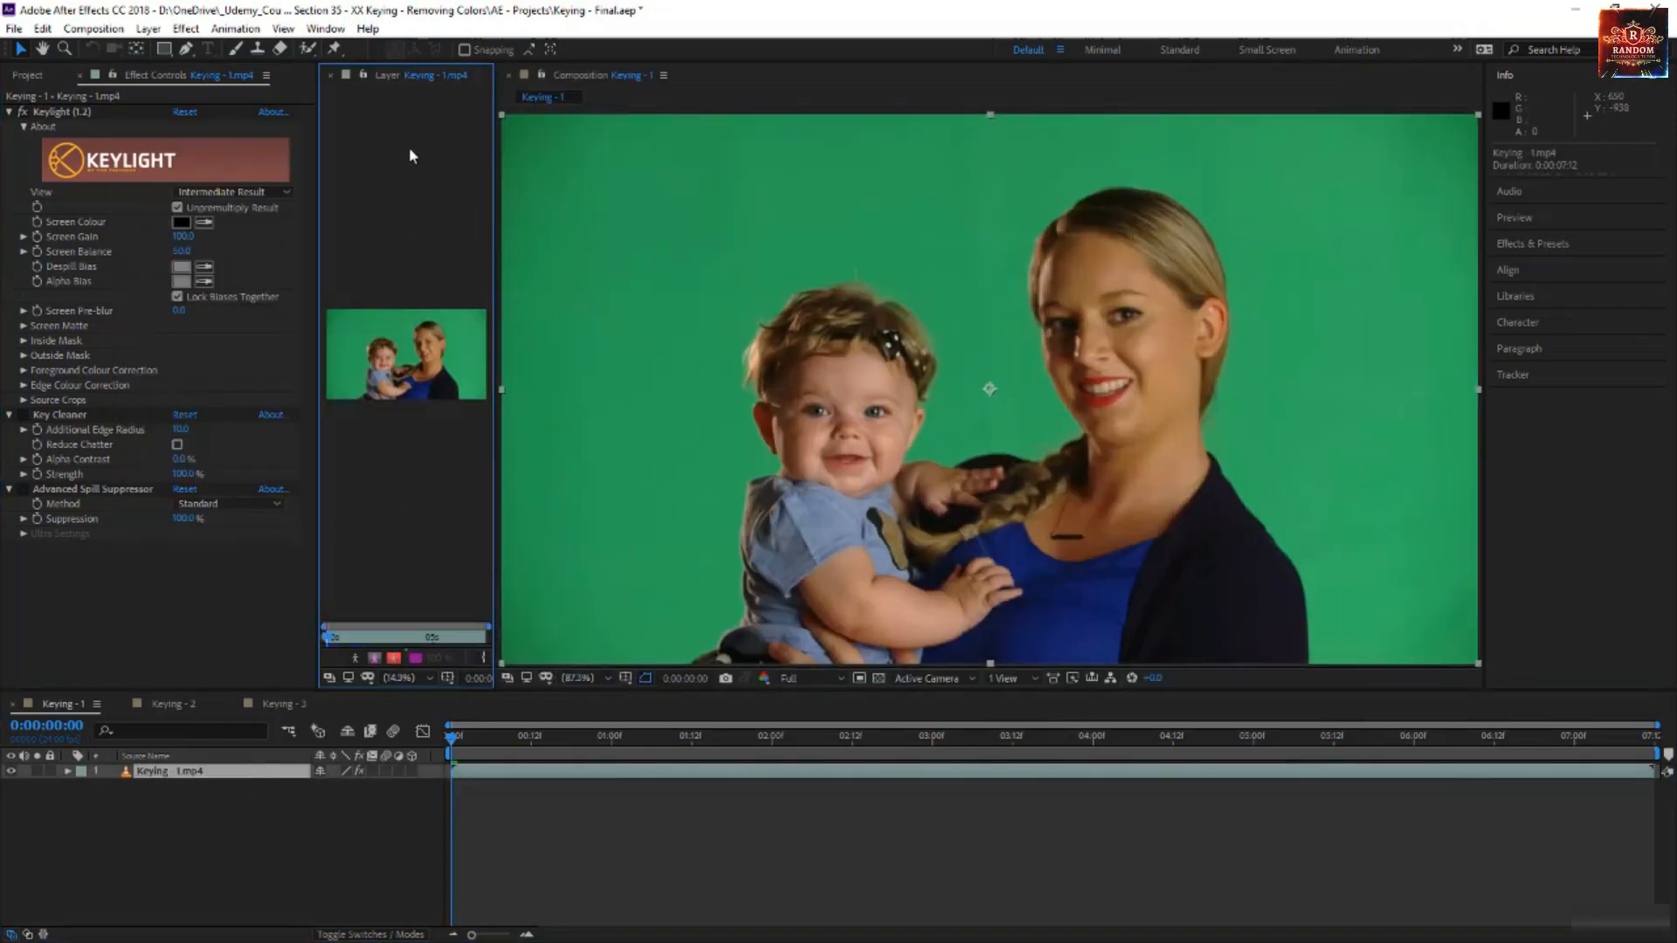
{"action": "left_click", "coordinate": [420, 74]}
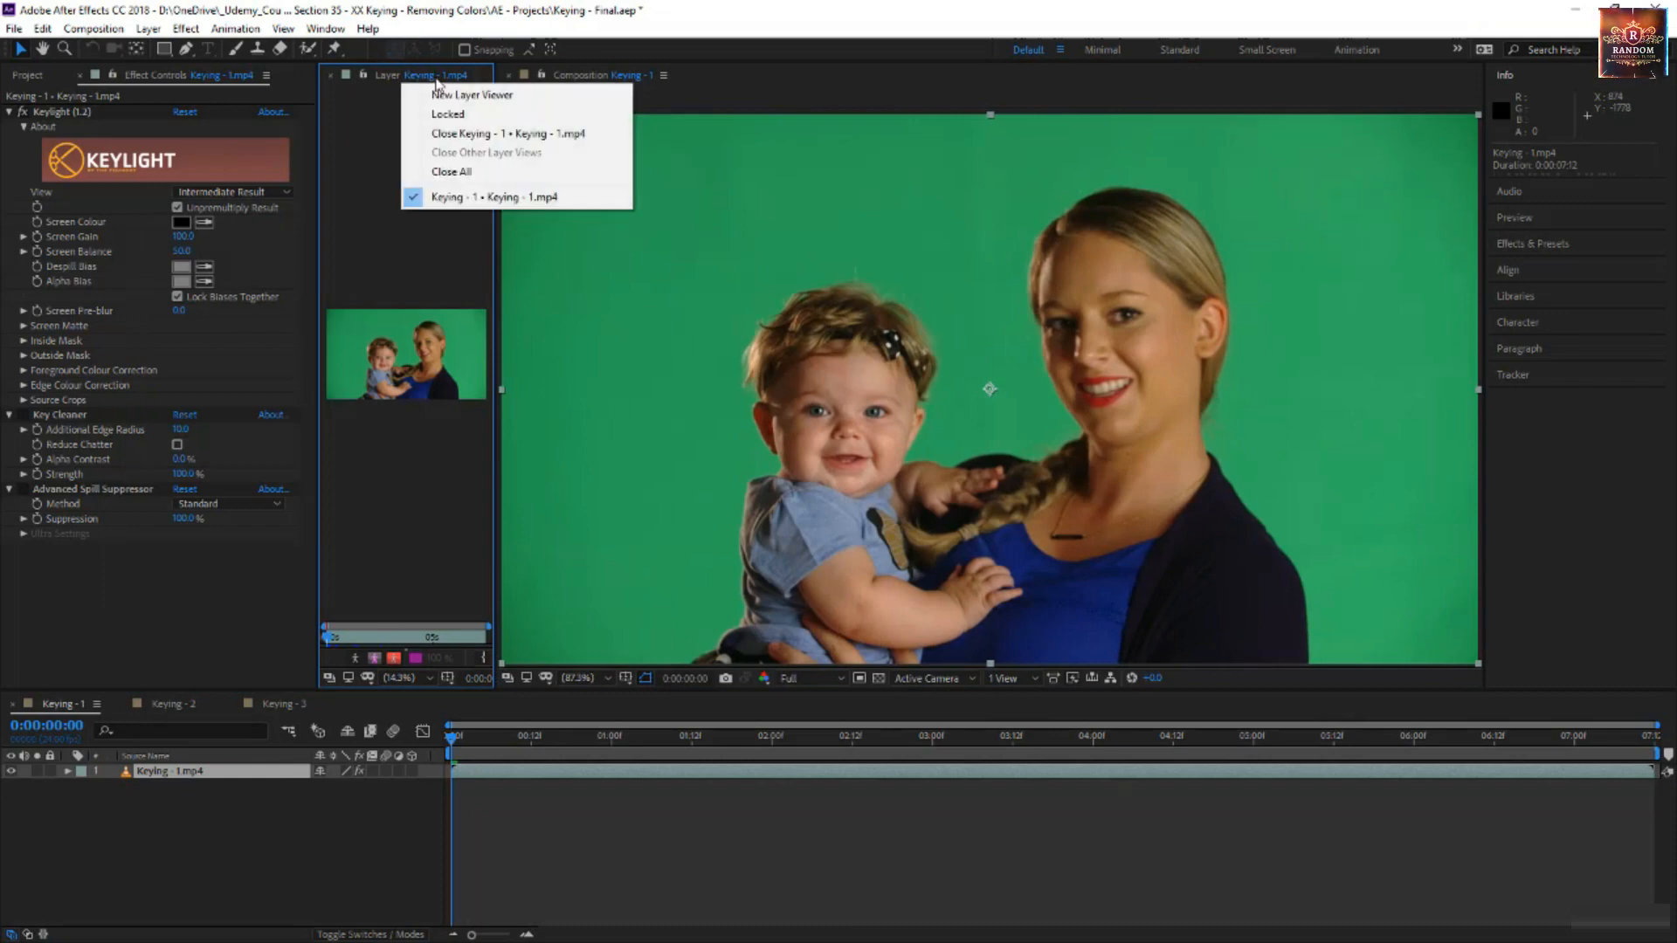
{"action": "left_click_drag", "start_coordinate": [372, 78], "coordinate": [690, 79]}
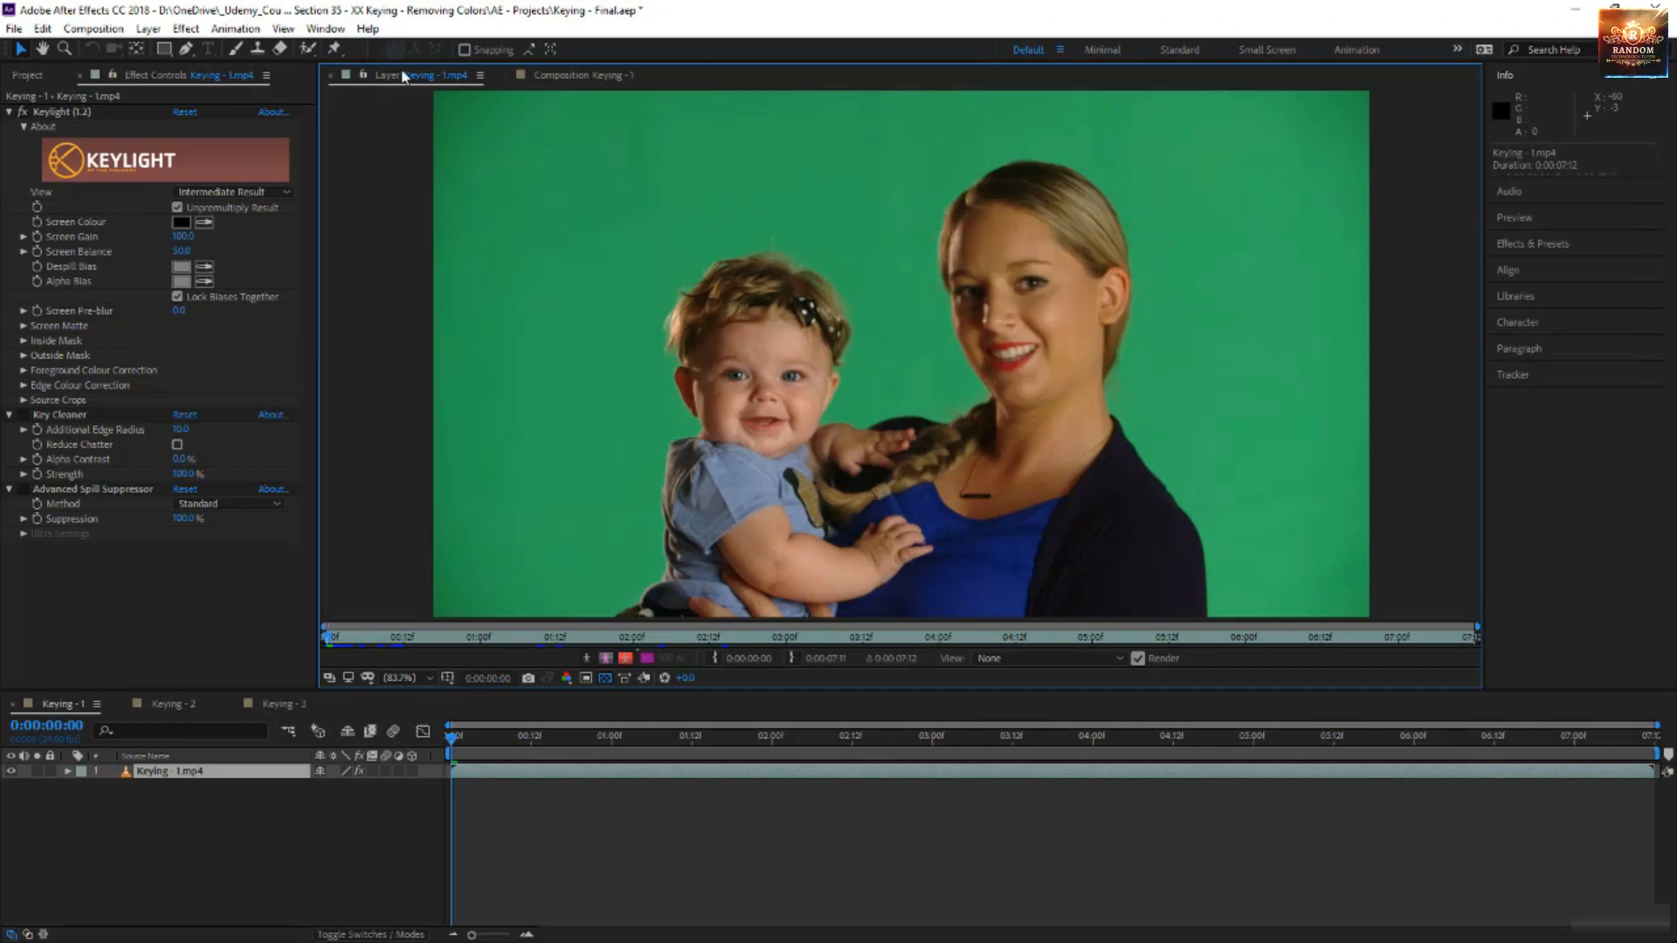
- Dock the Keying - 1.mp4 Layer viewer side by side with the Composition viewer, widen it slightly, and keep its View at None
{"action": "left_click_drag", "start_coordinate": [404, 77], "coordinate": [358, 207]}
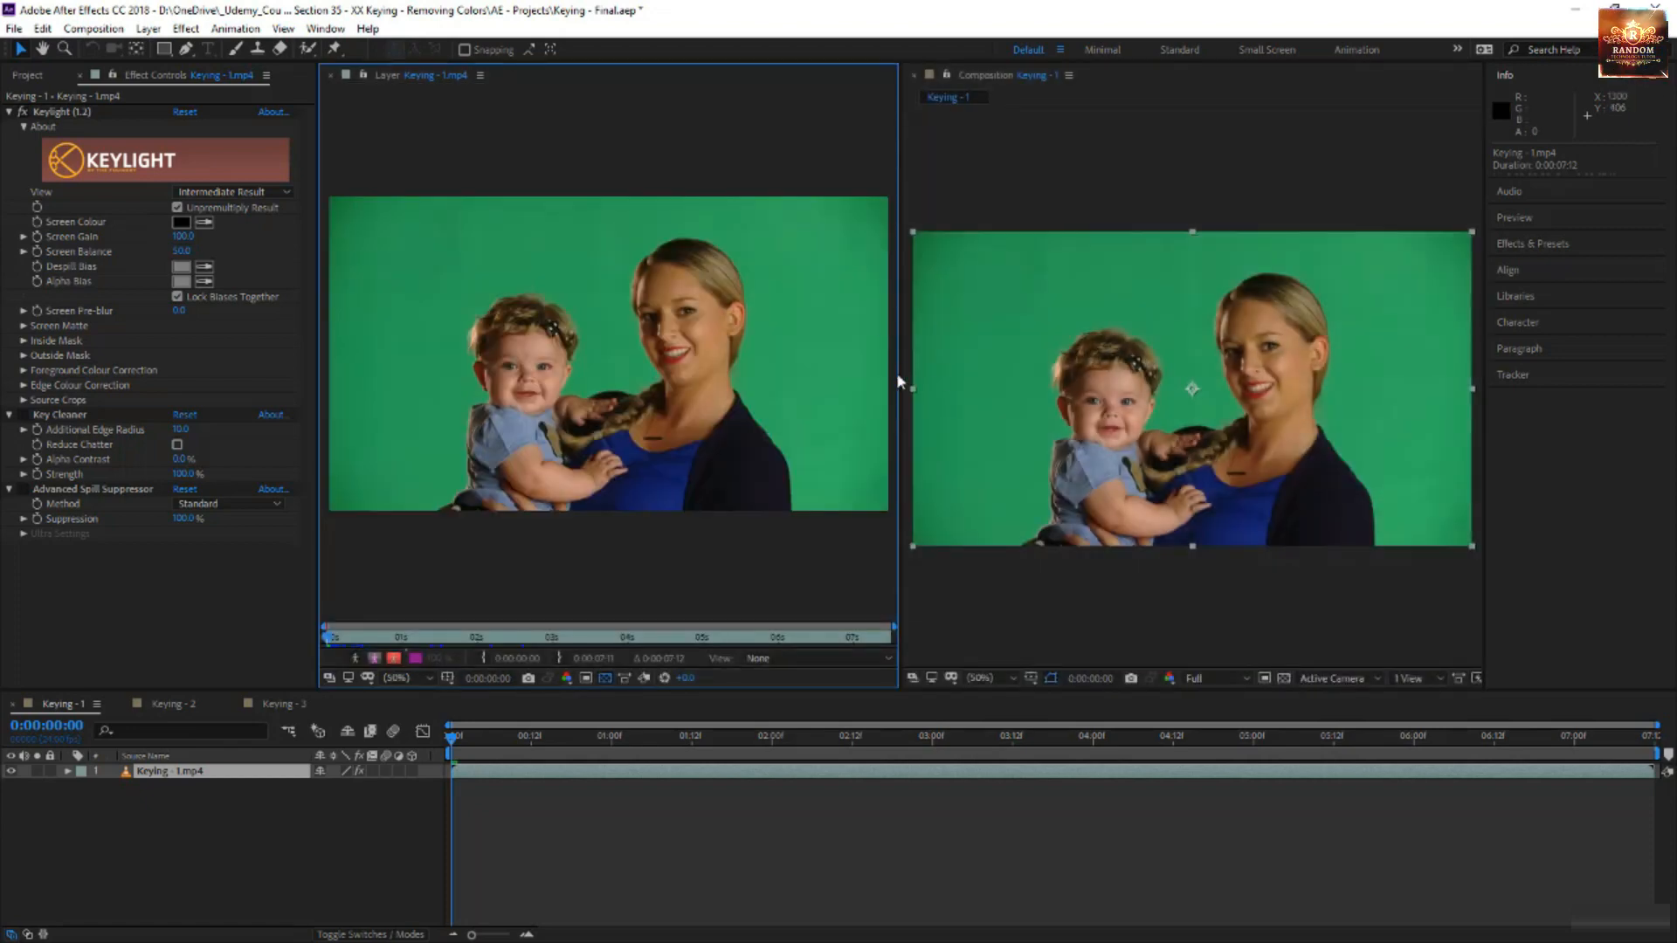
{"action": "left_click_drag", "start_coordinate": [900, 381], "coordinate": [915, 382]}
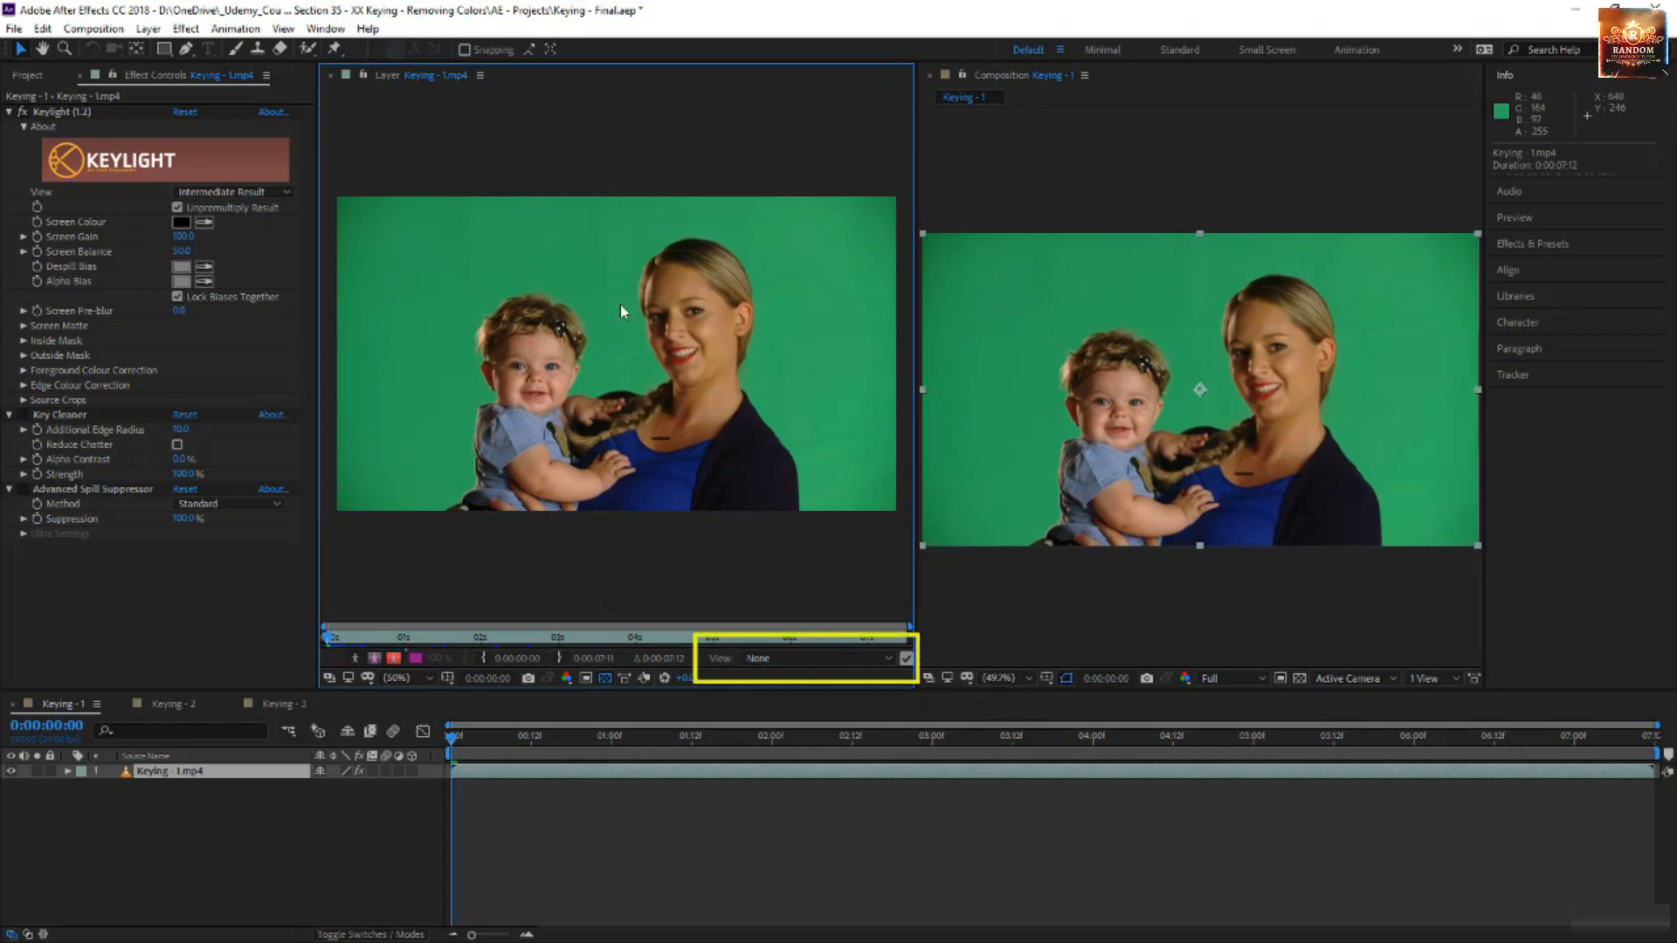
{"action": "left_click", "coordinate": [816, 661]}
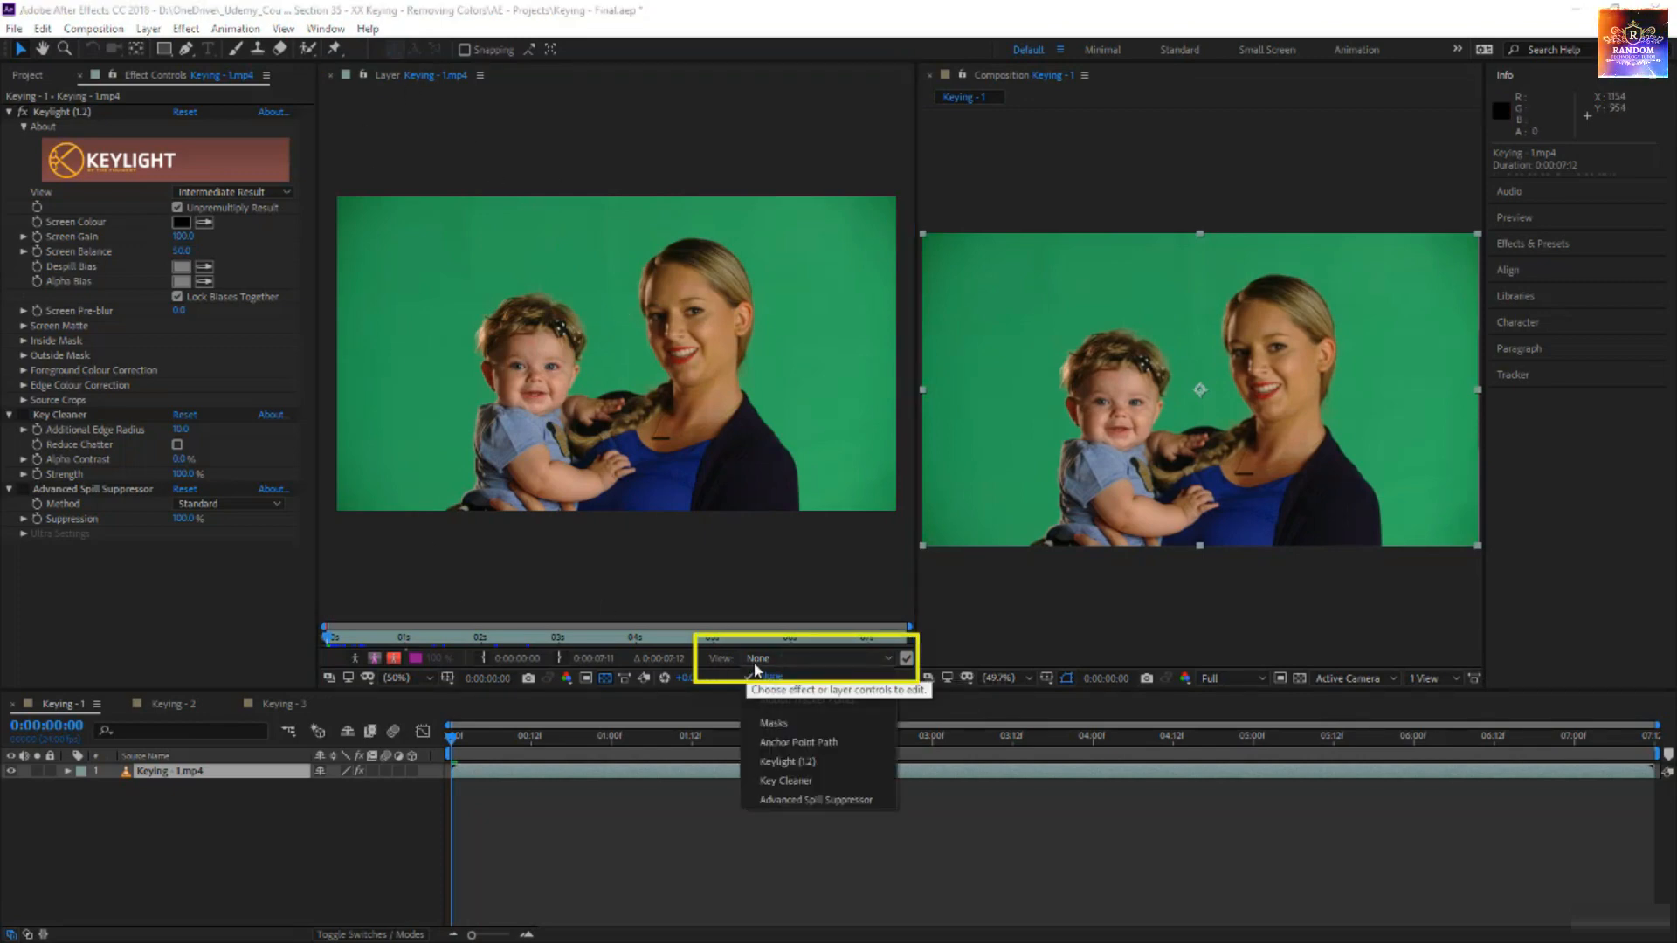
{"action": "left_click", "coordinate": [805, 660]}
{"action": "left_click", "coordinate": [810, 678]}
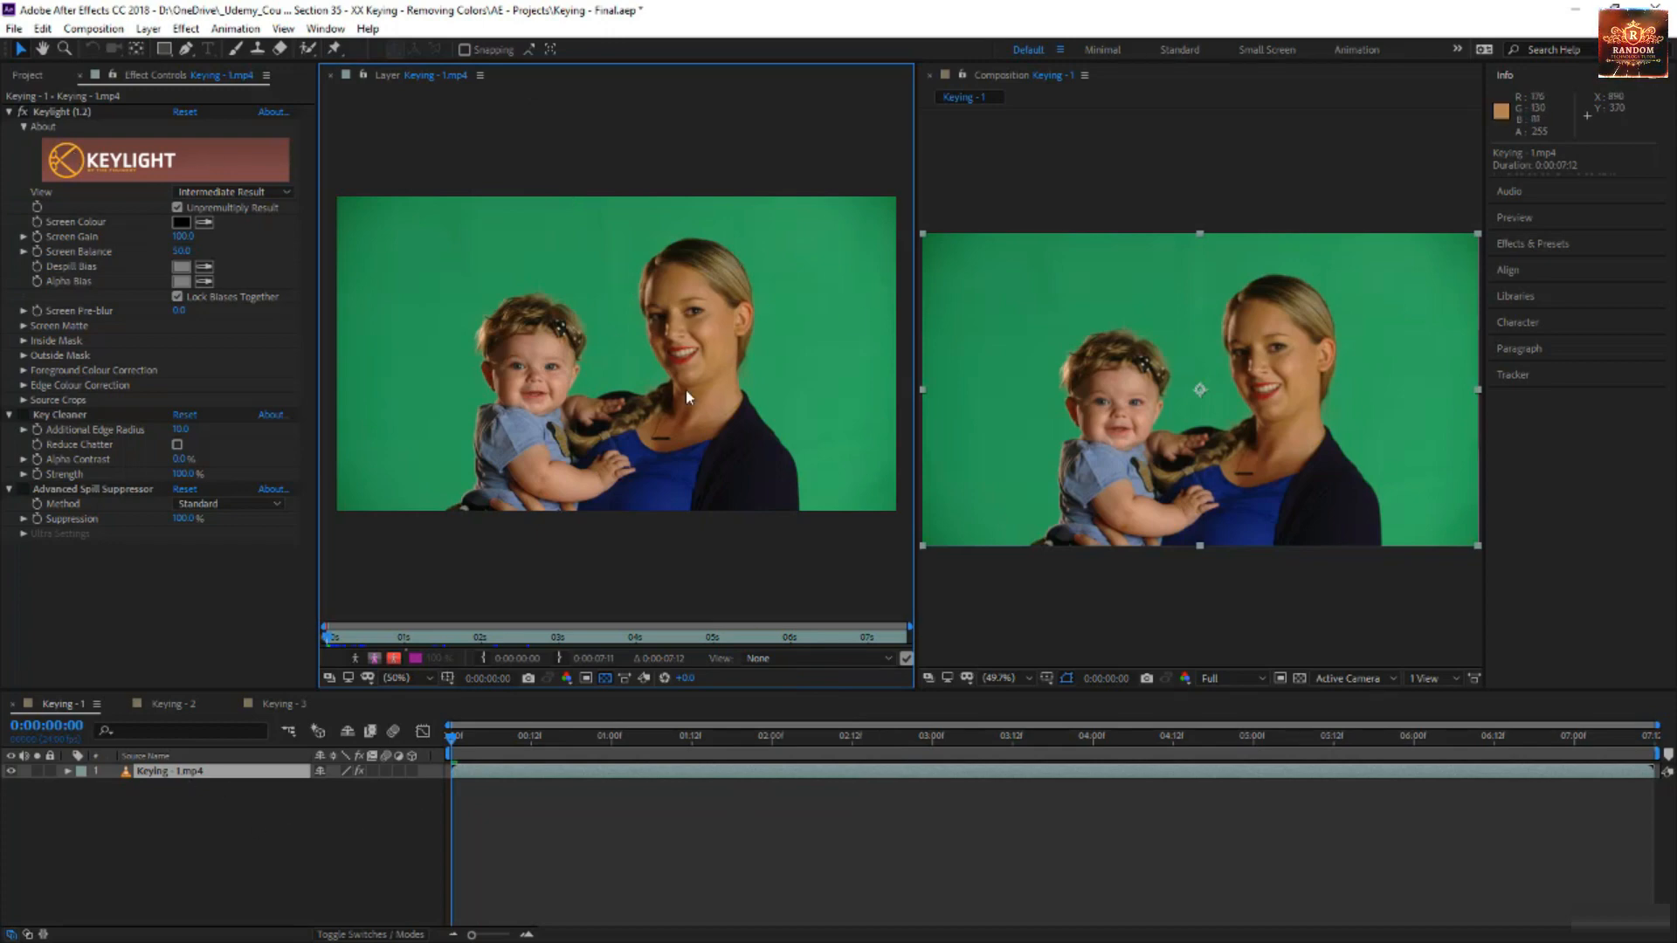
- Try the green beside the woman's neck in the Layer viewer and the keyed-out background as Screen Colour, and undo the samples
{"action": "left_click", "coordinate": [205, 225]}
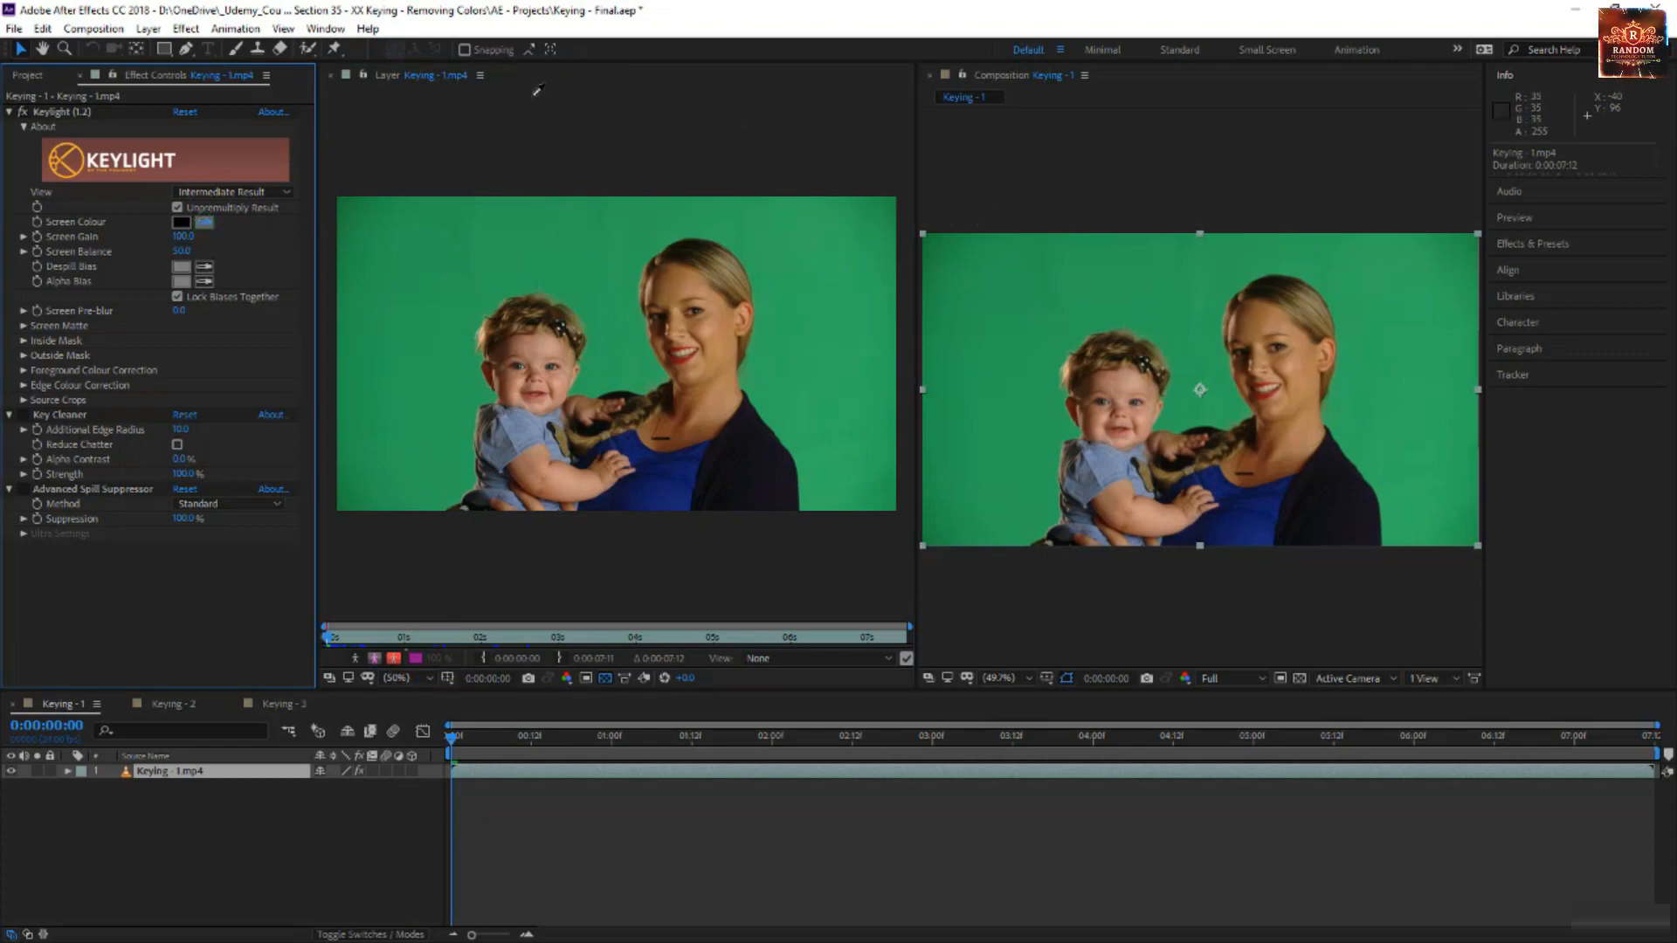
{"action": "left_click", "coordinate": [766, 372]}
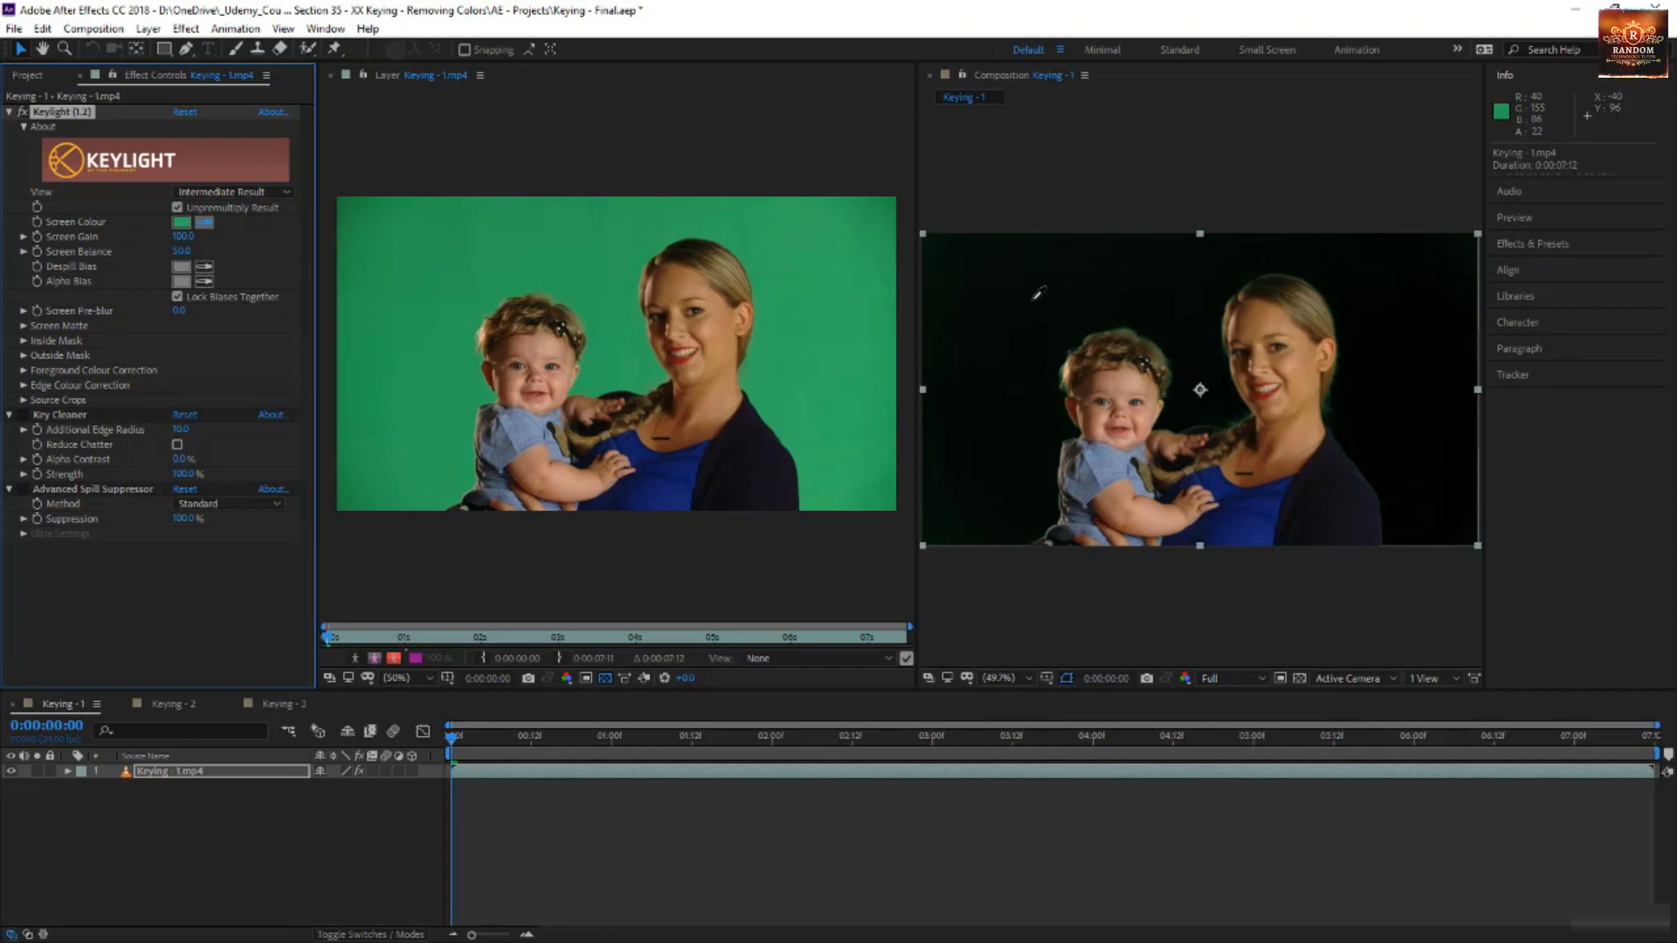
{"action": "left_click", "coordinate": [1034, 297]}
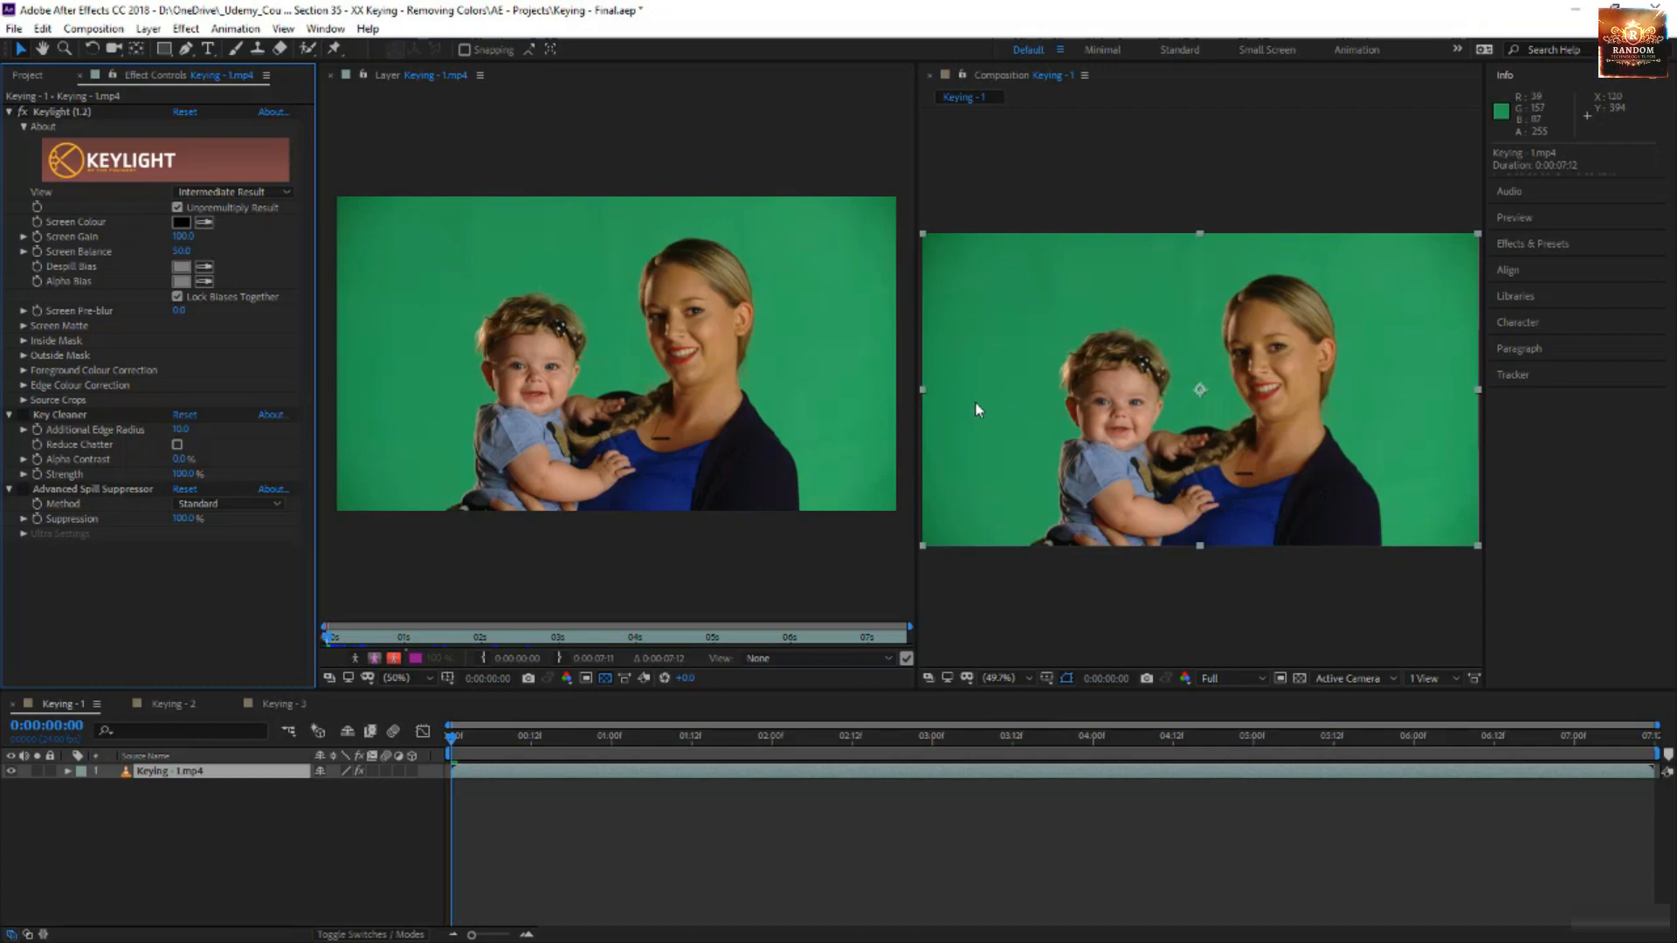
- Set Keylight's View to Status, try the green near the woman's jaw in the Layer viewer as Screen Colour, and undo the sample
{"action": "left_click", "coordinate": [232, 192]}
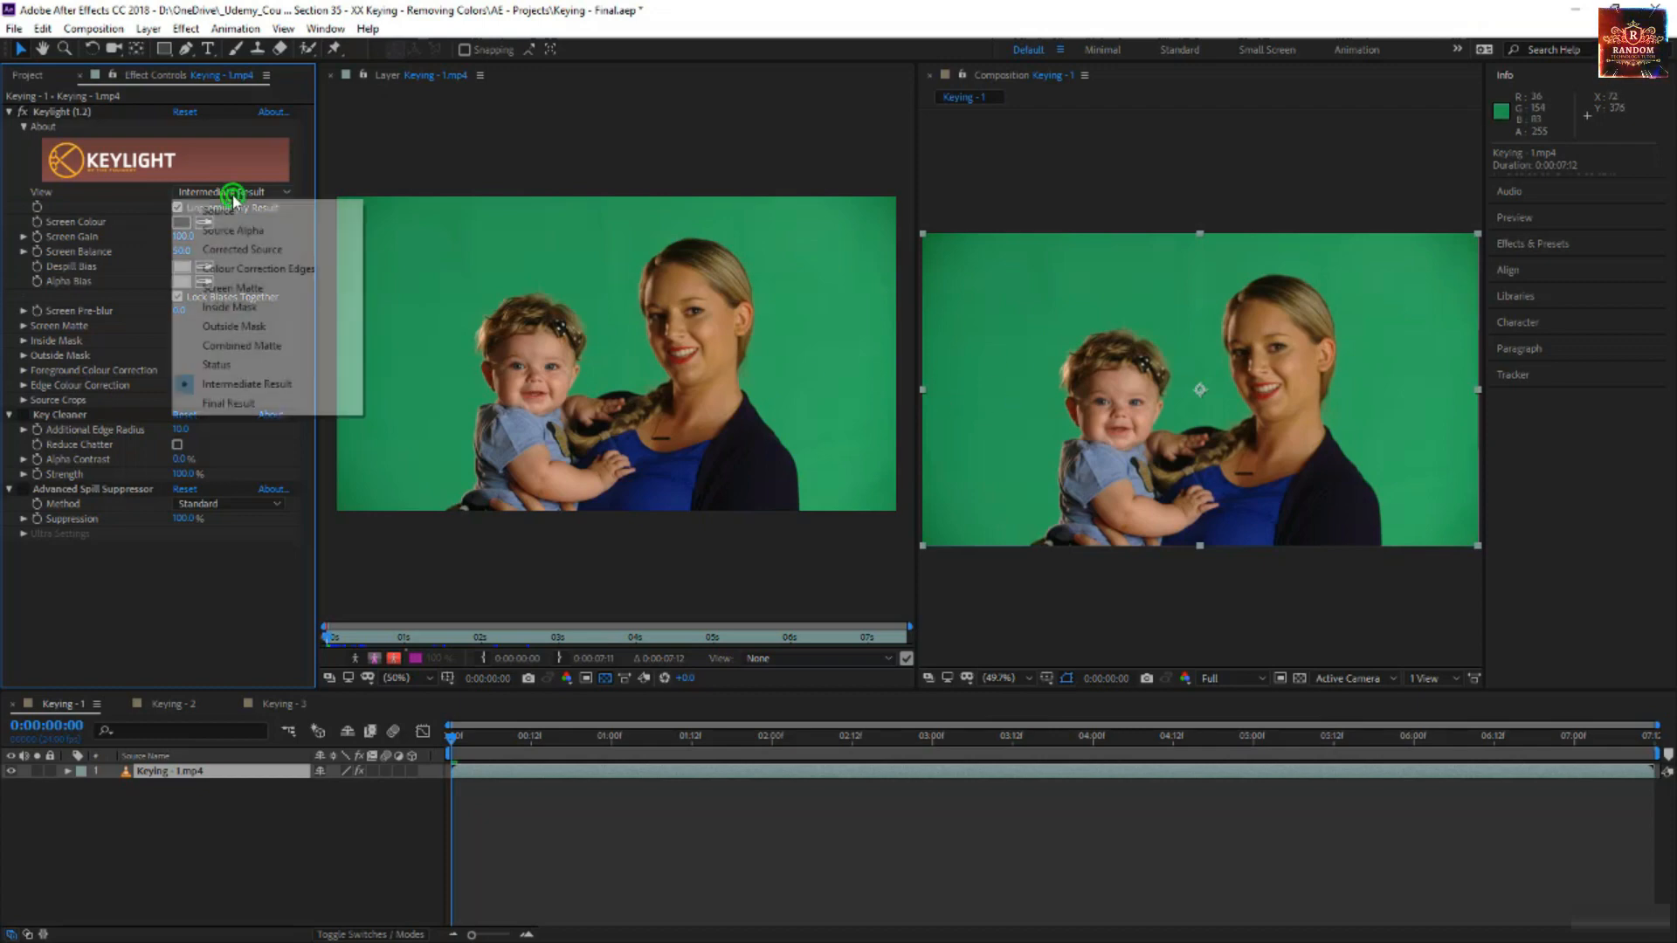
{"action": "left_click", "coordinate": [266, 365]}
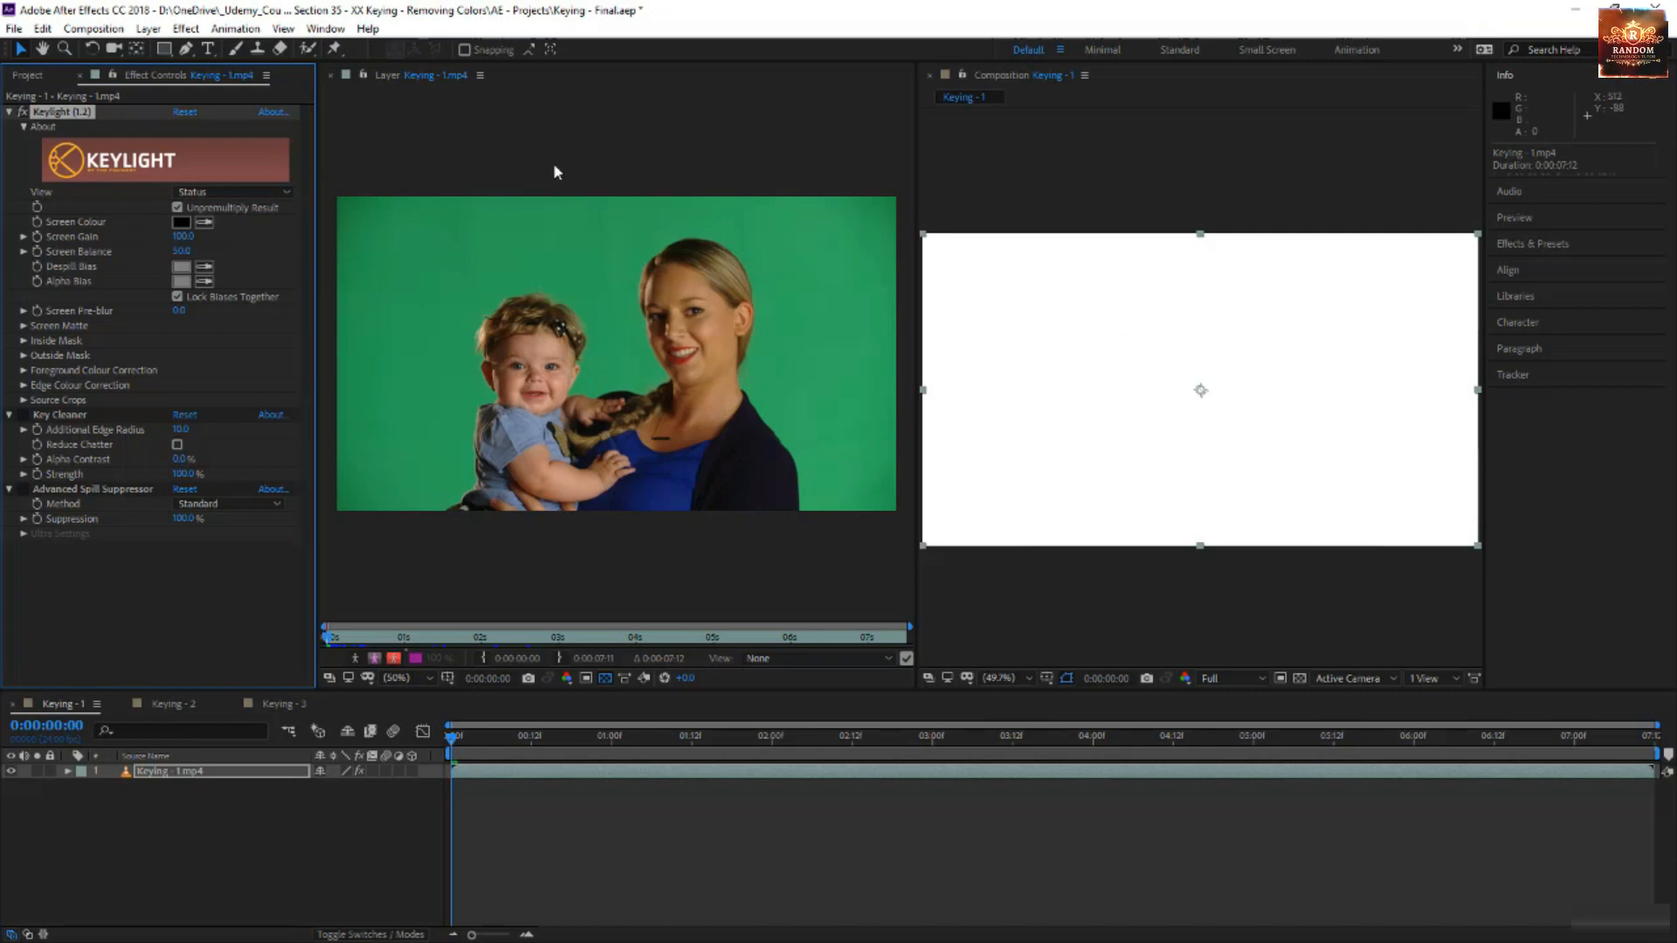
{"action": "left_click", "coordinate": [205, 223]}
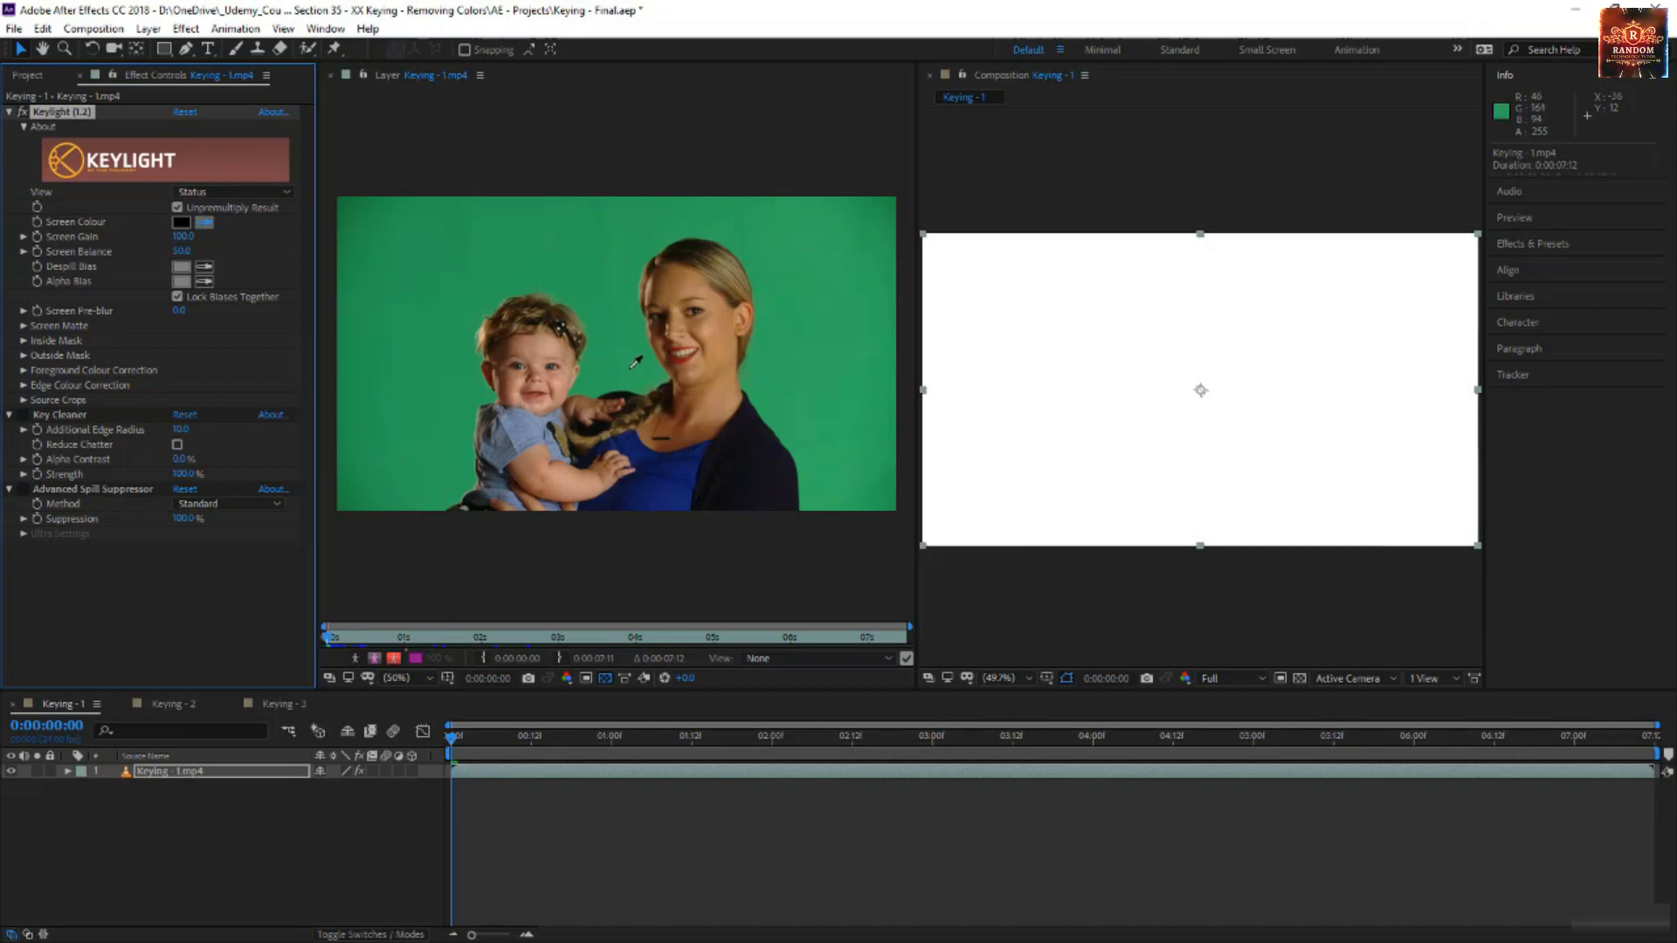
{"action": "left_click", "coordinate": [667, 373]}
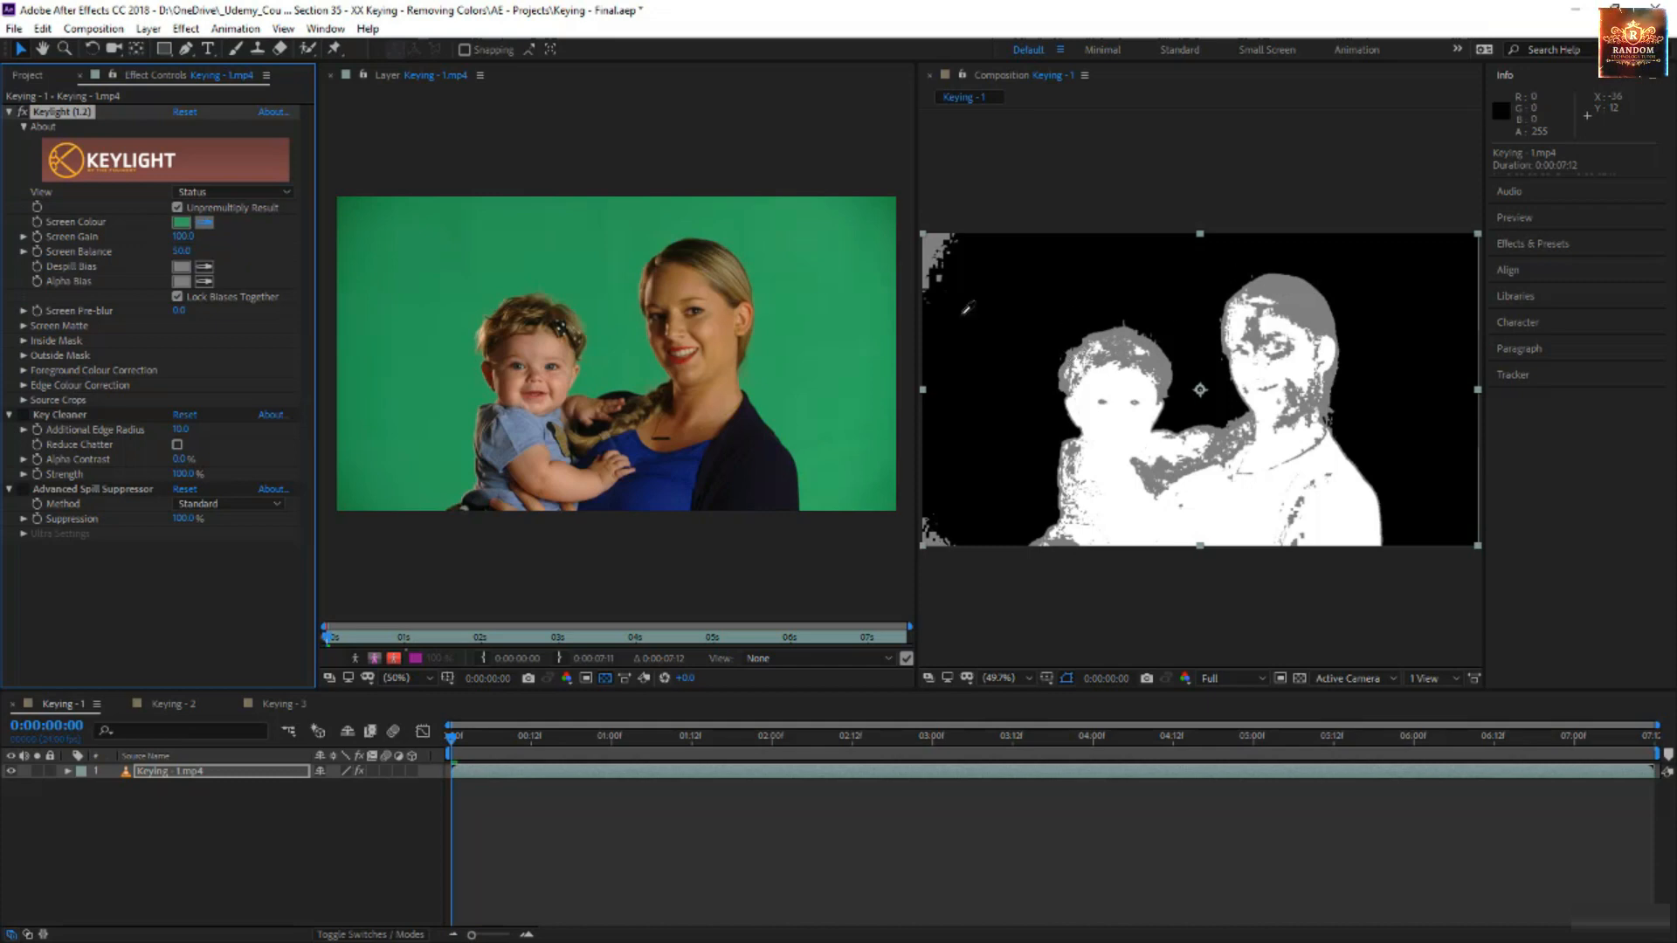
{"action": "left_click", "coordinate": [254, 191]}
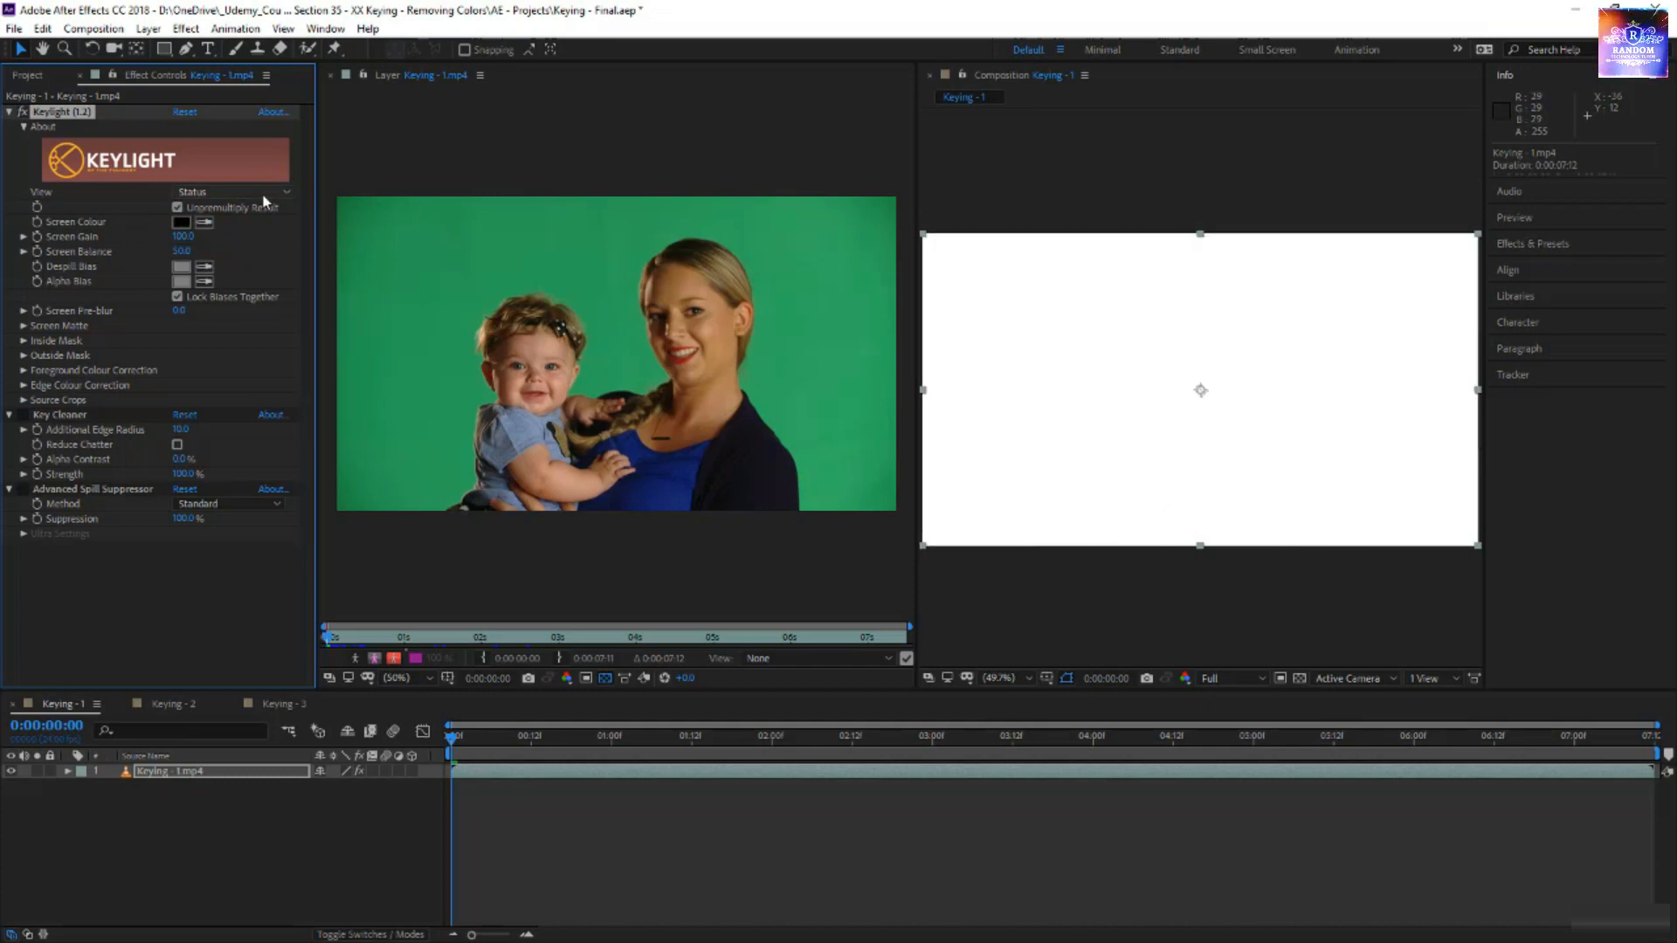
{"action": "left_click", "coordinate": [257, 191]}
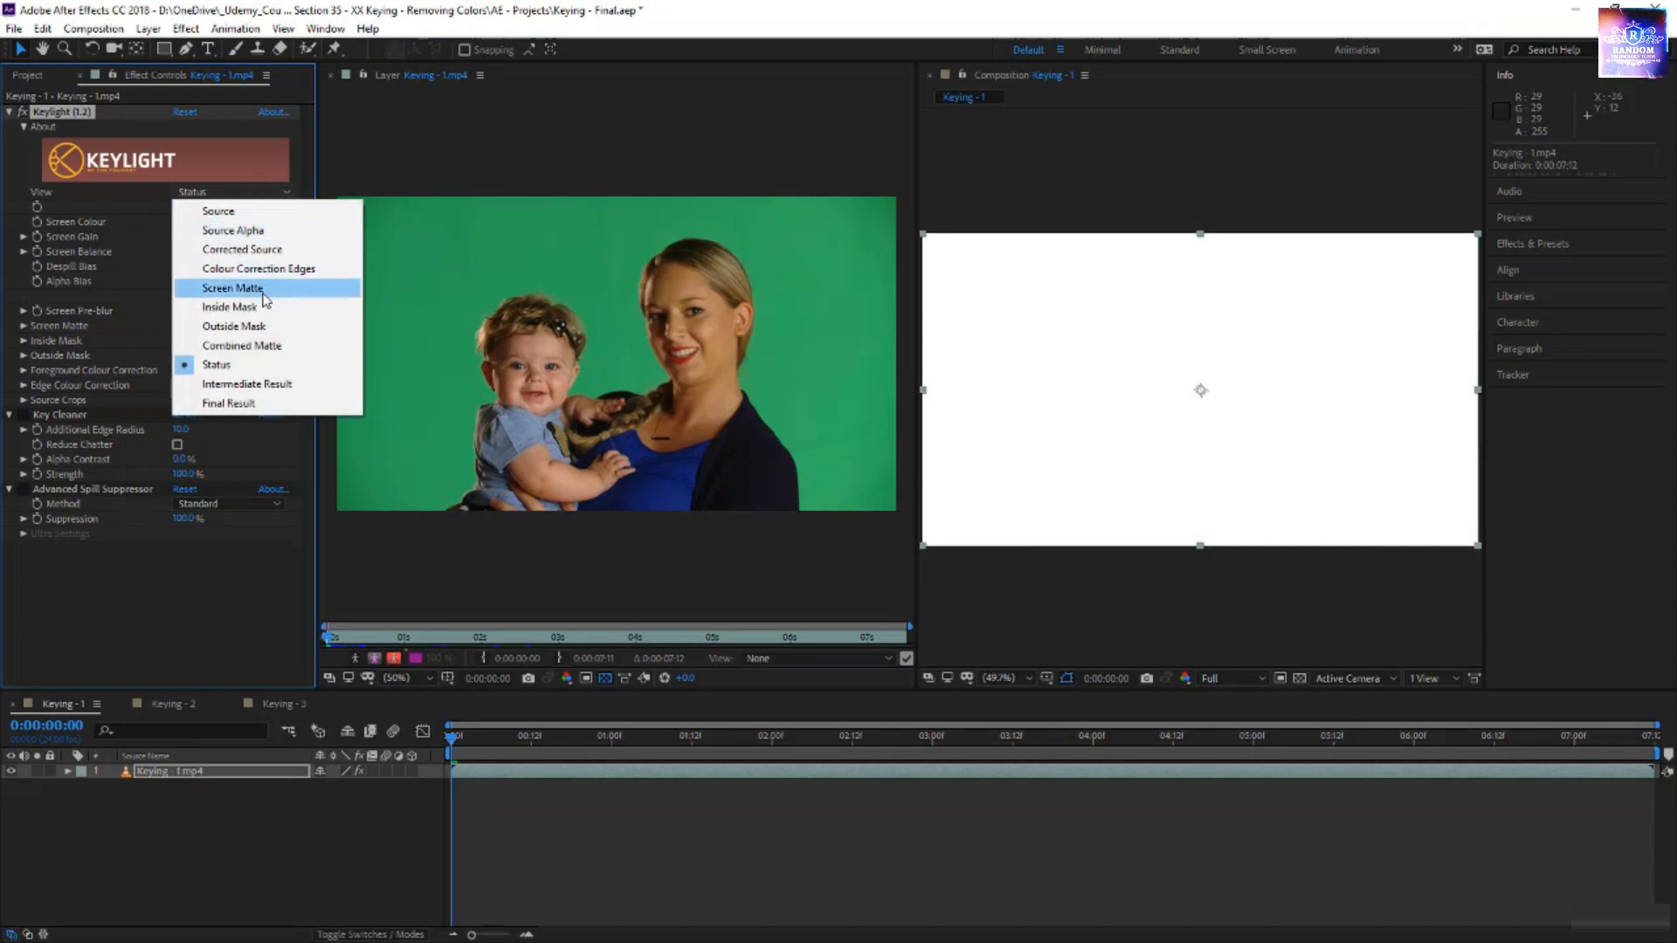
{"action": "left_click", "coordinate": [277, 365]}
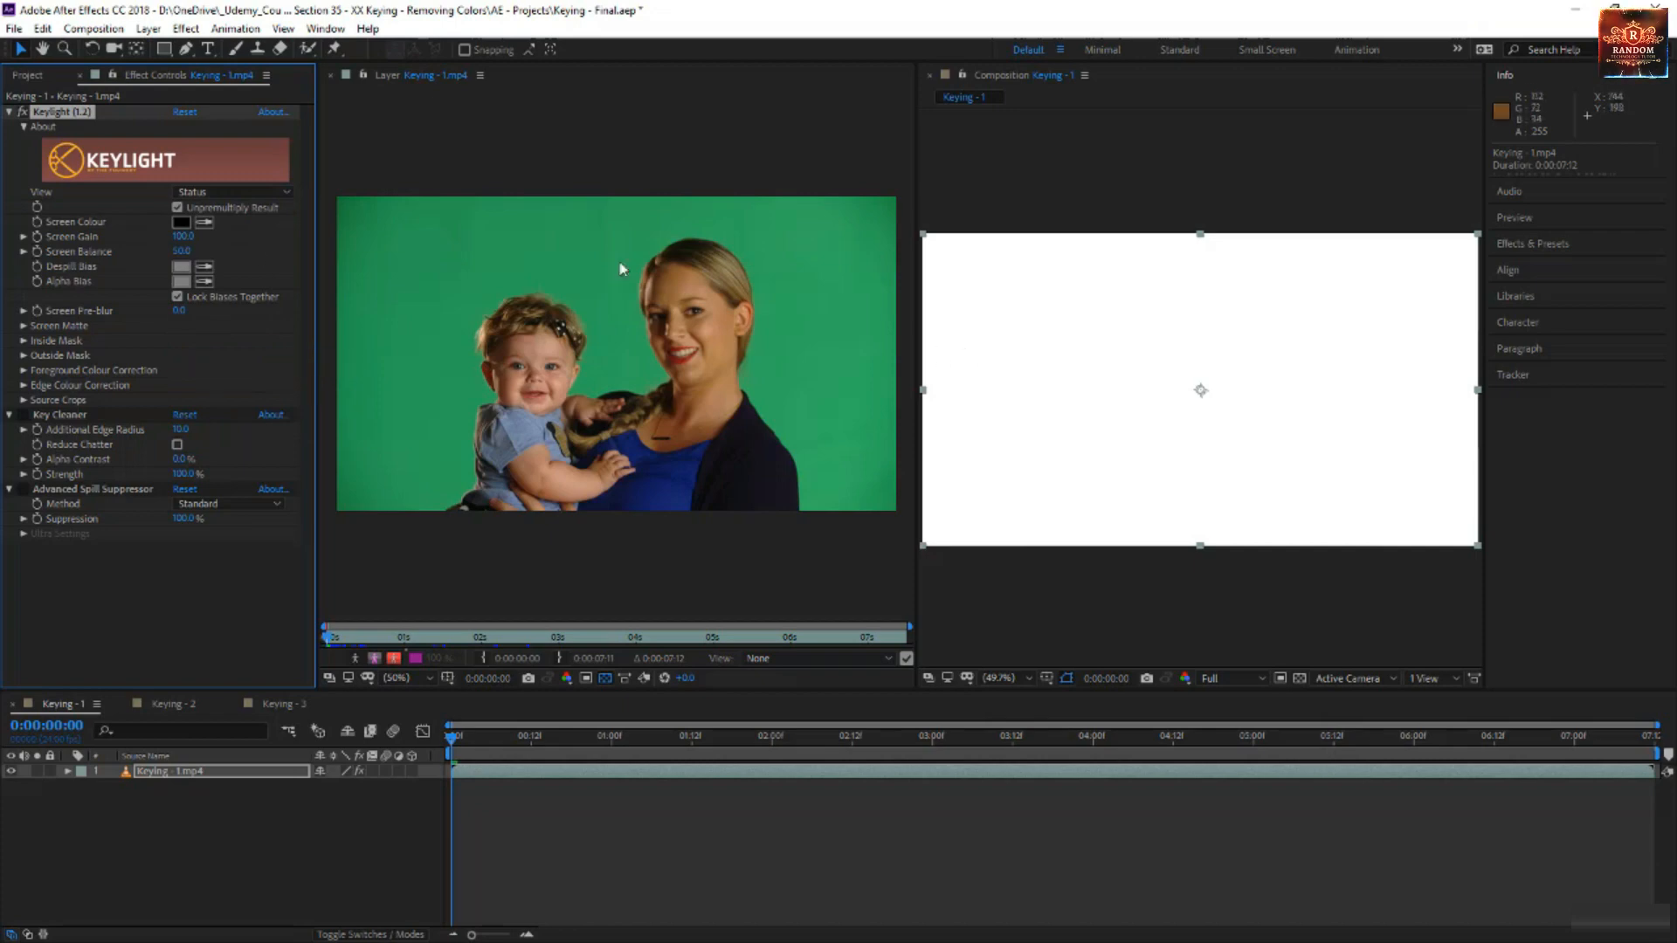
- Sample several green areas around the woman in the Layer viewer as Keylight's Screen Colour, and close the Layer viewer
{"action": "left_click", "coordinate": [203, 222]}
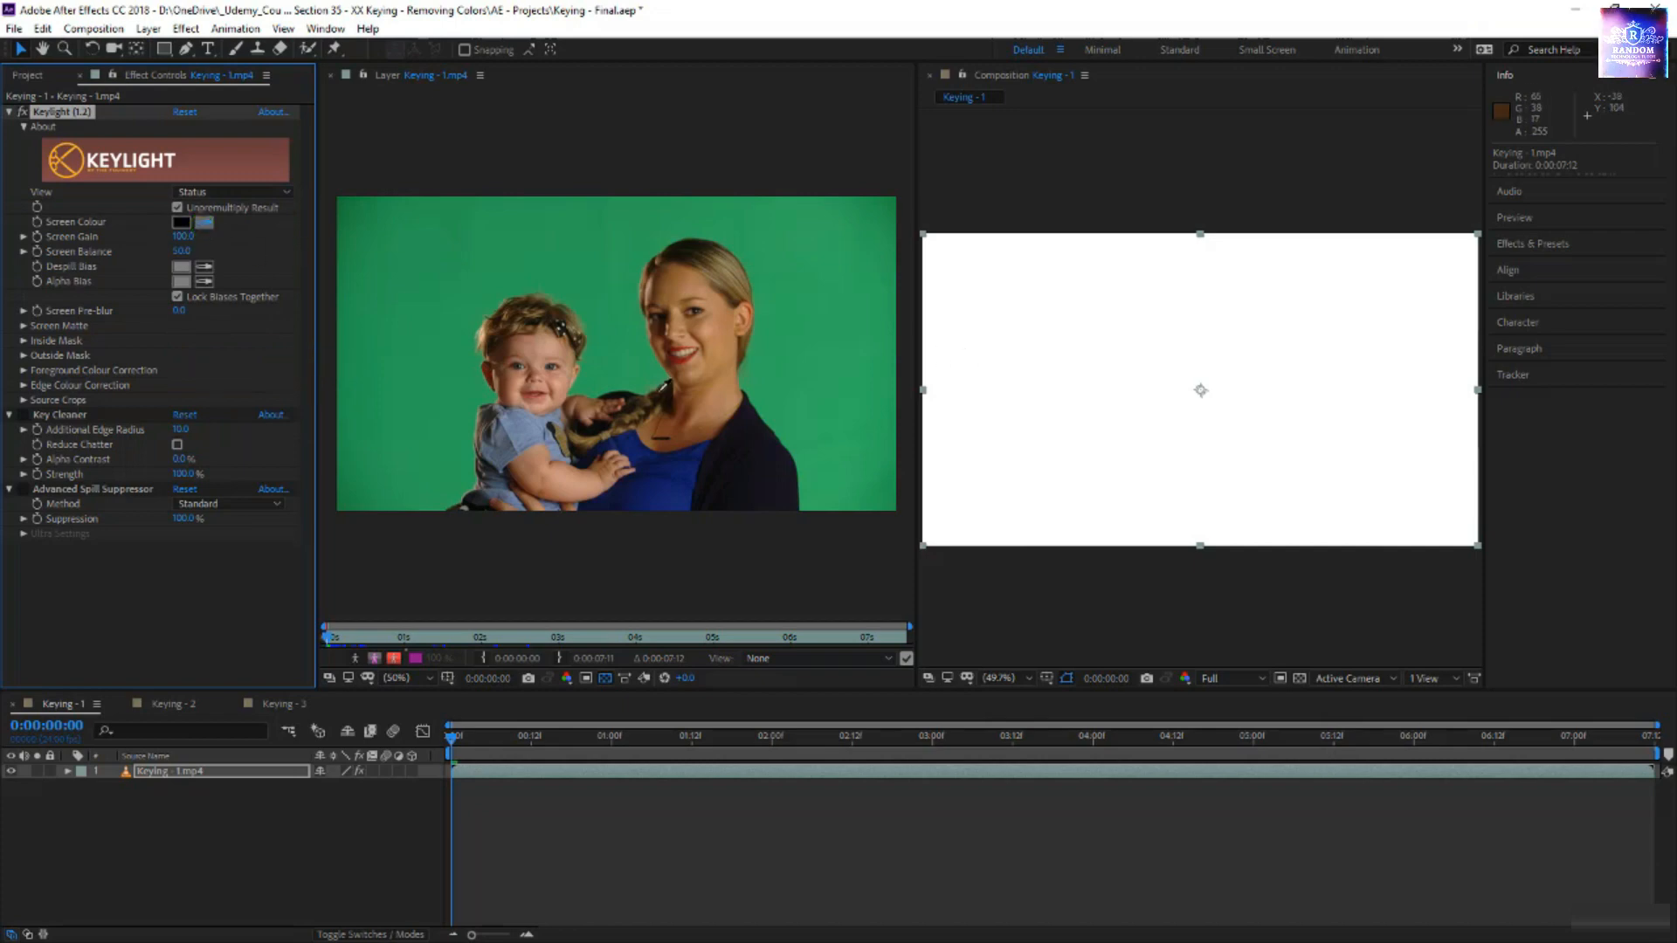
{"action": "left_click", "coordinate": [625, 375]}
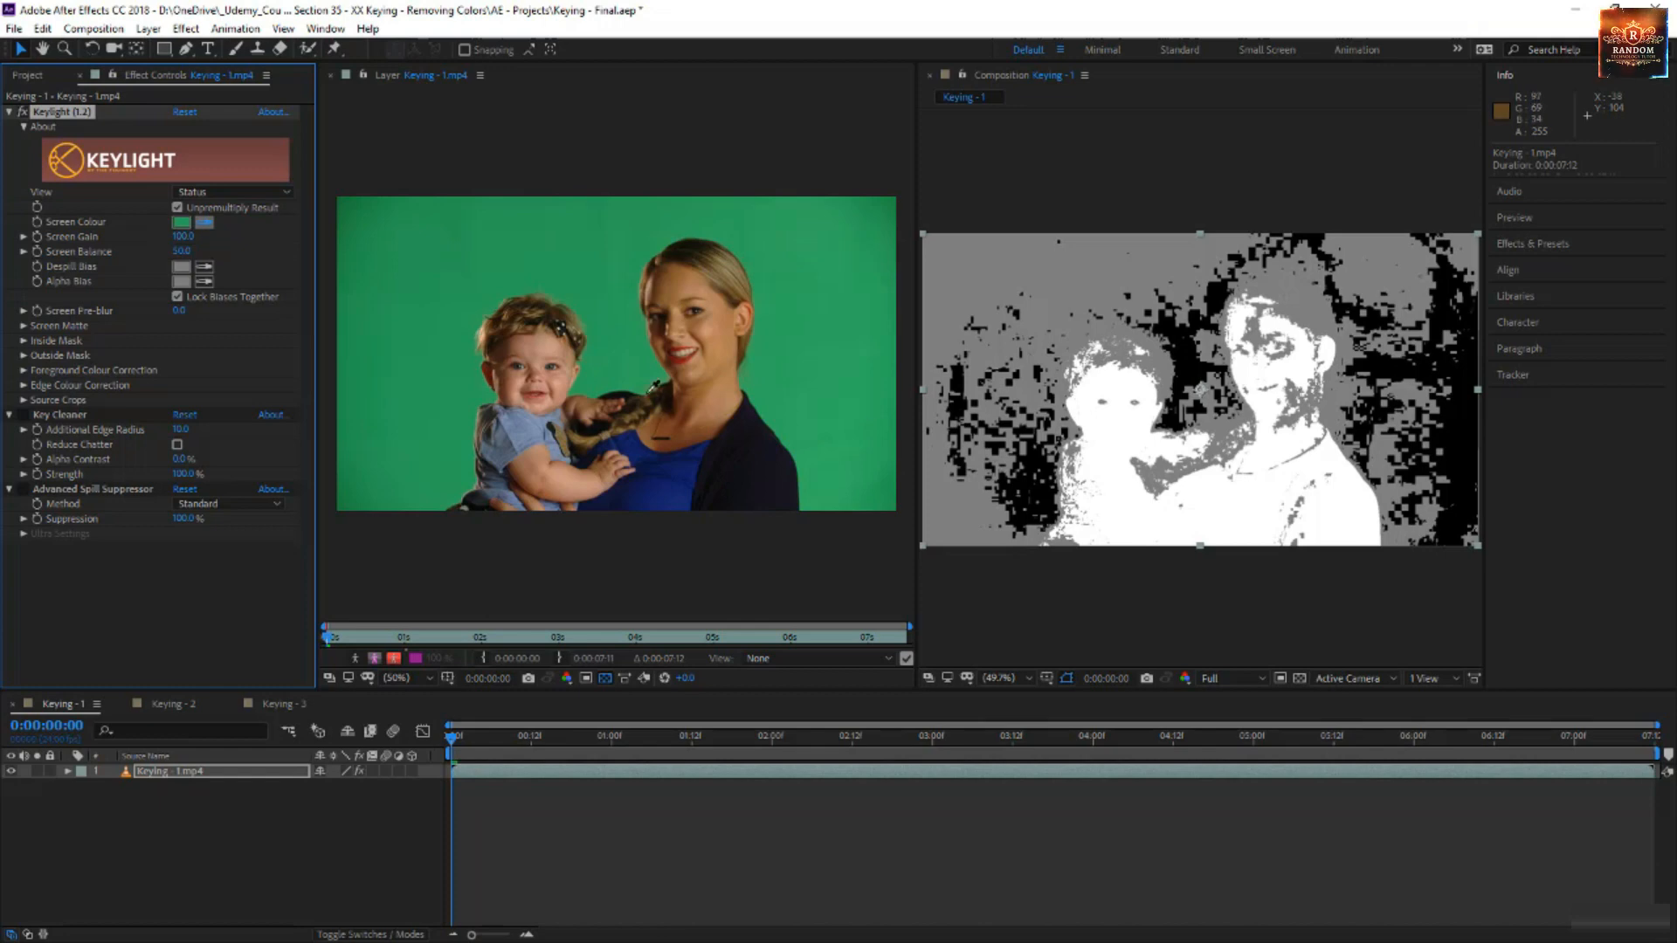
{"action": "left_click", "coordinate": [654, 376]}
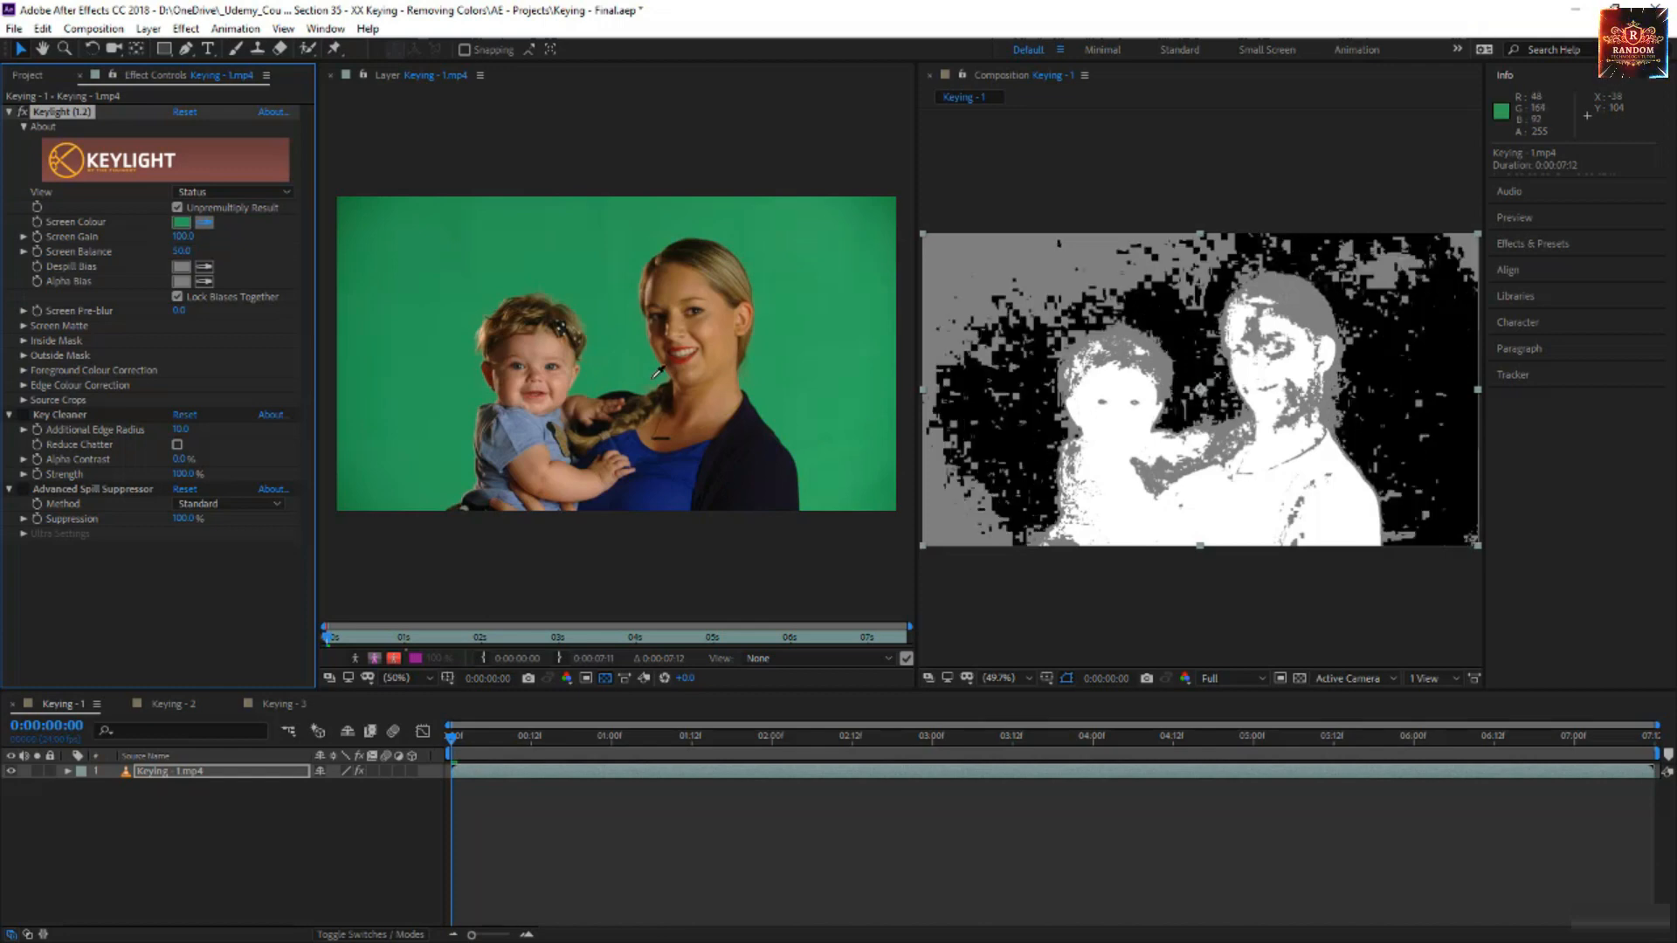
{"action": "left_click", "coordinate": [757, 386]}
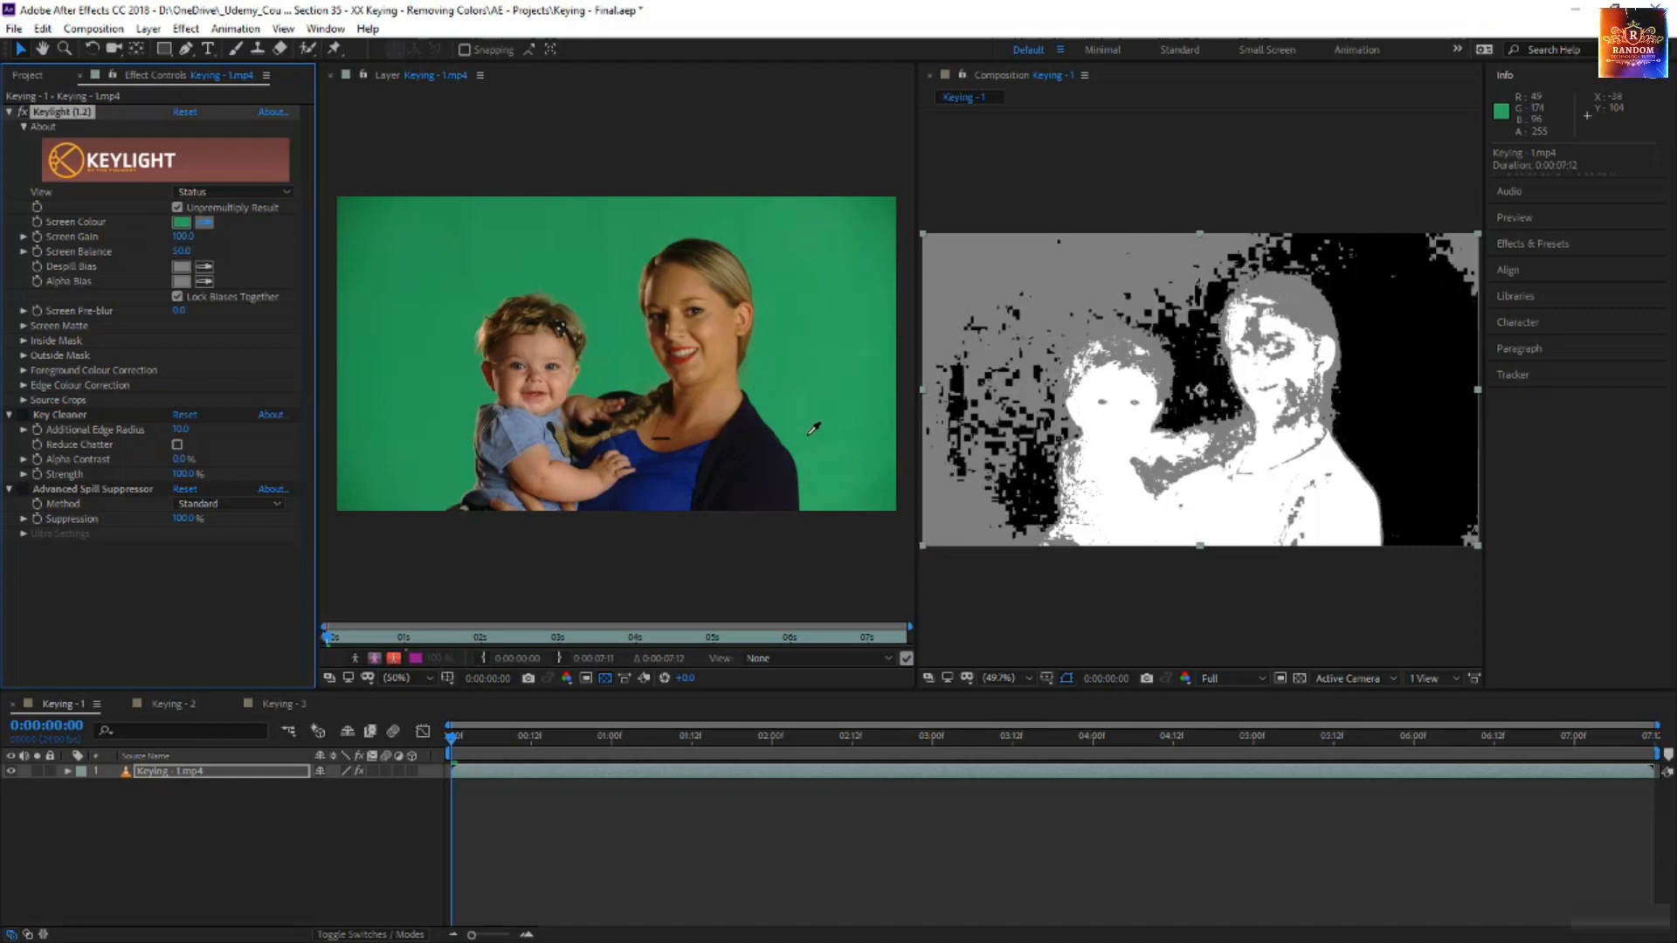
{"action": "left_click", "coordinate": [811, 490]}
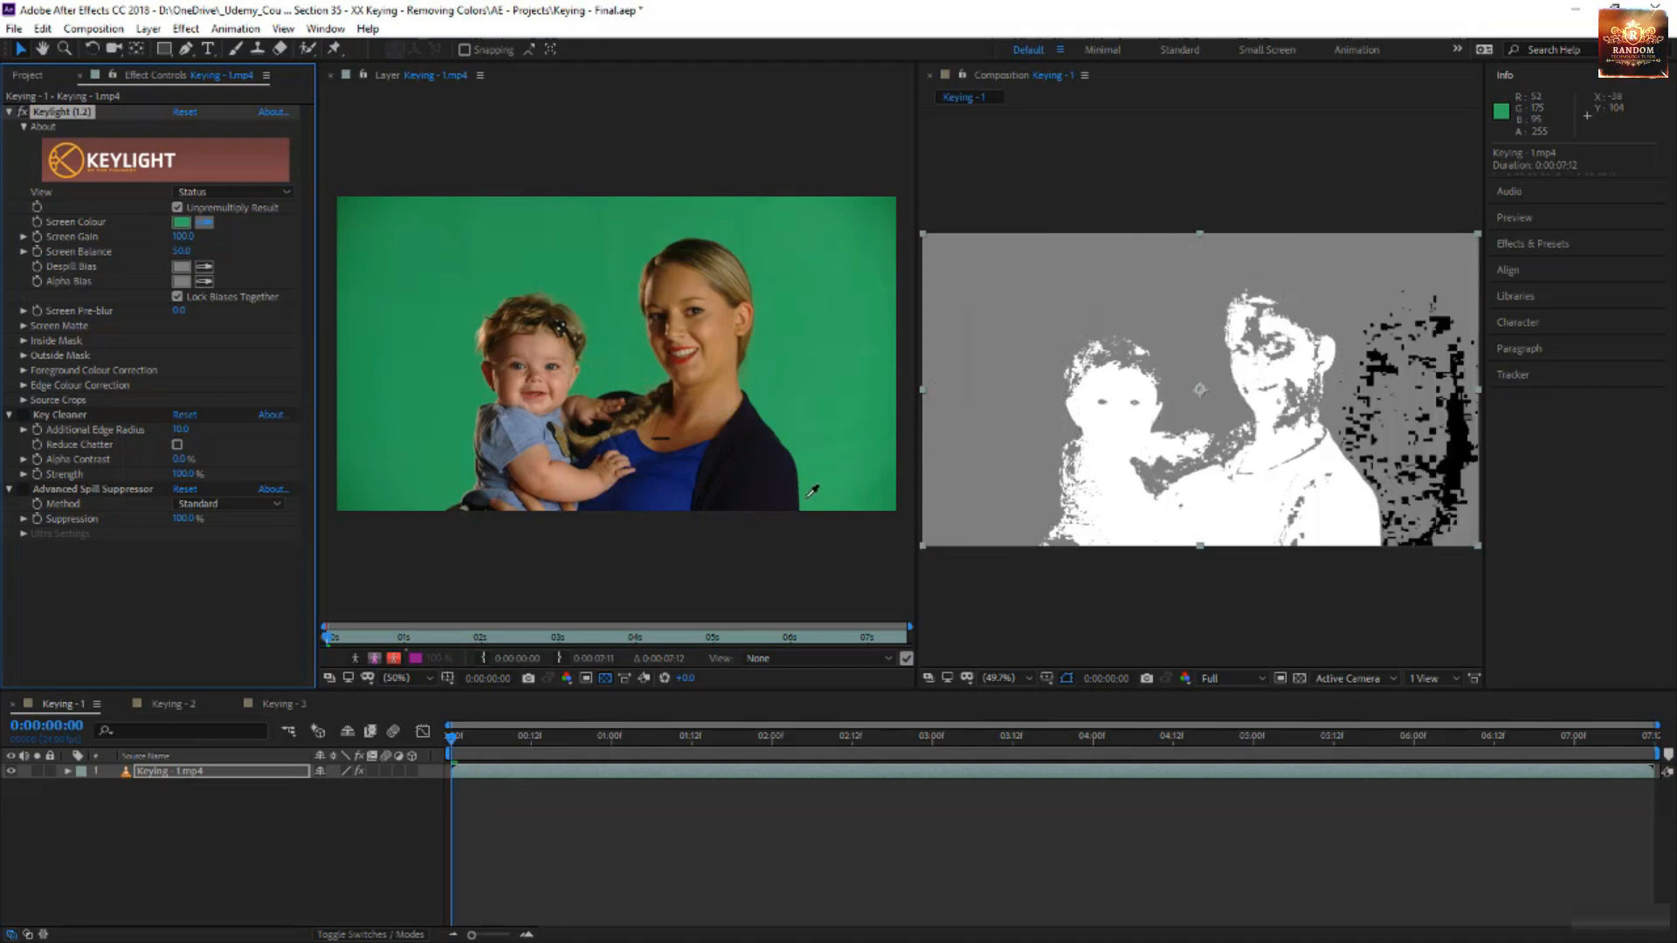
{"action": "left_click", "coordinate": [662, 245]}
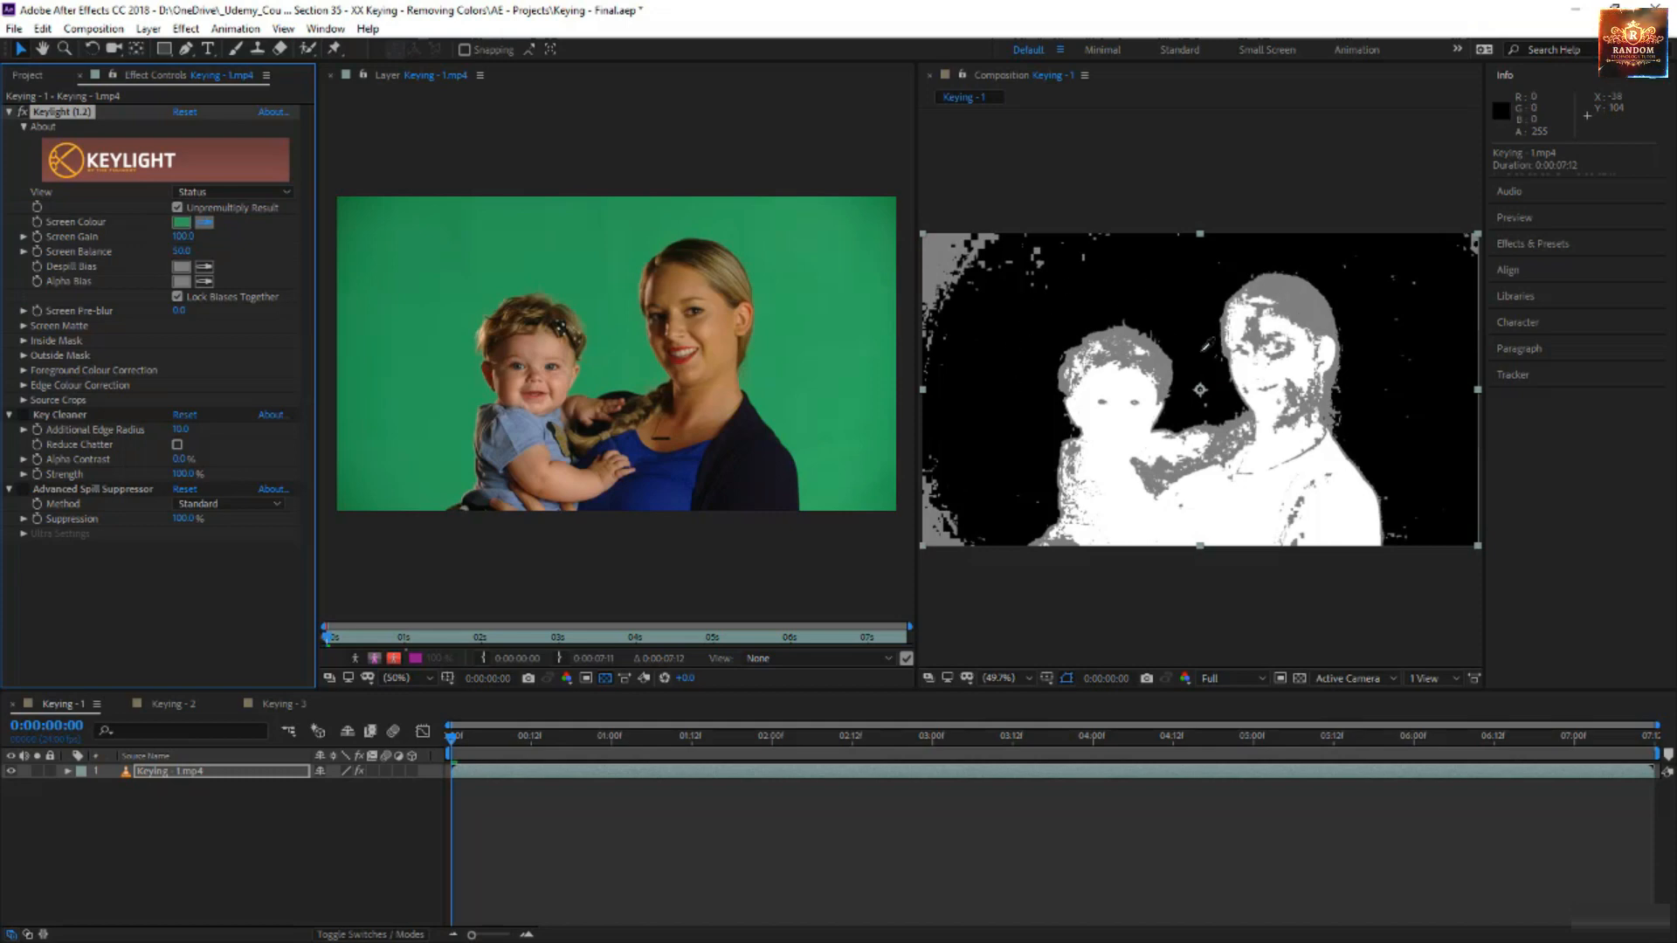
{"action": "left_click", "coordinate": [793, 311]}
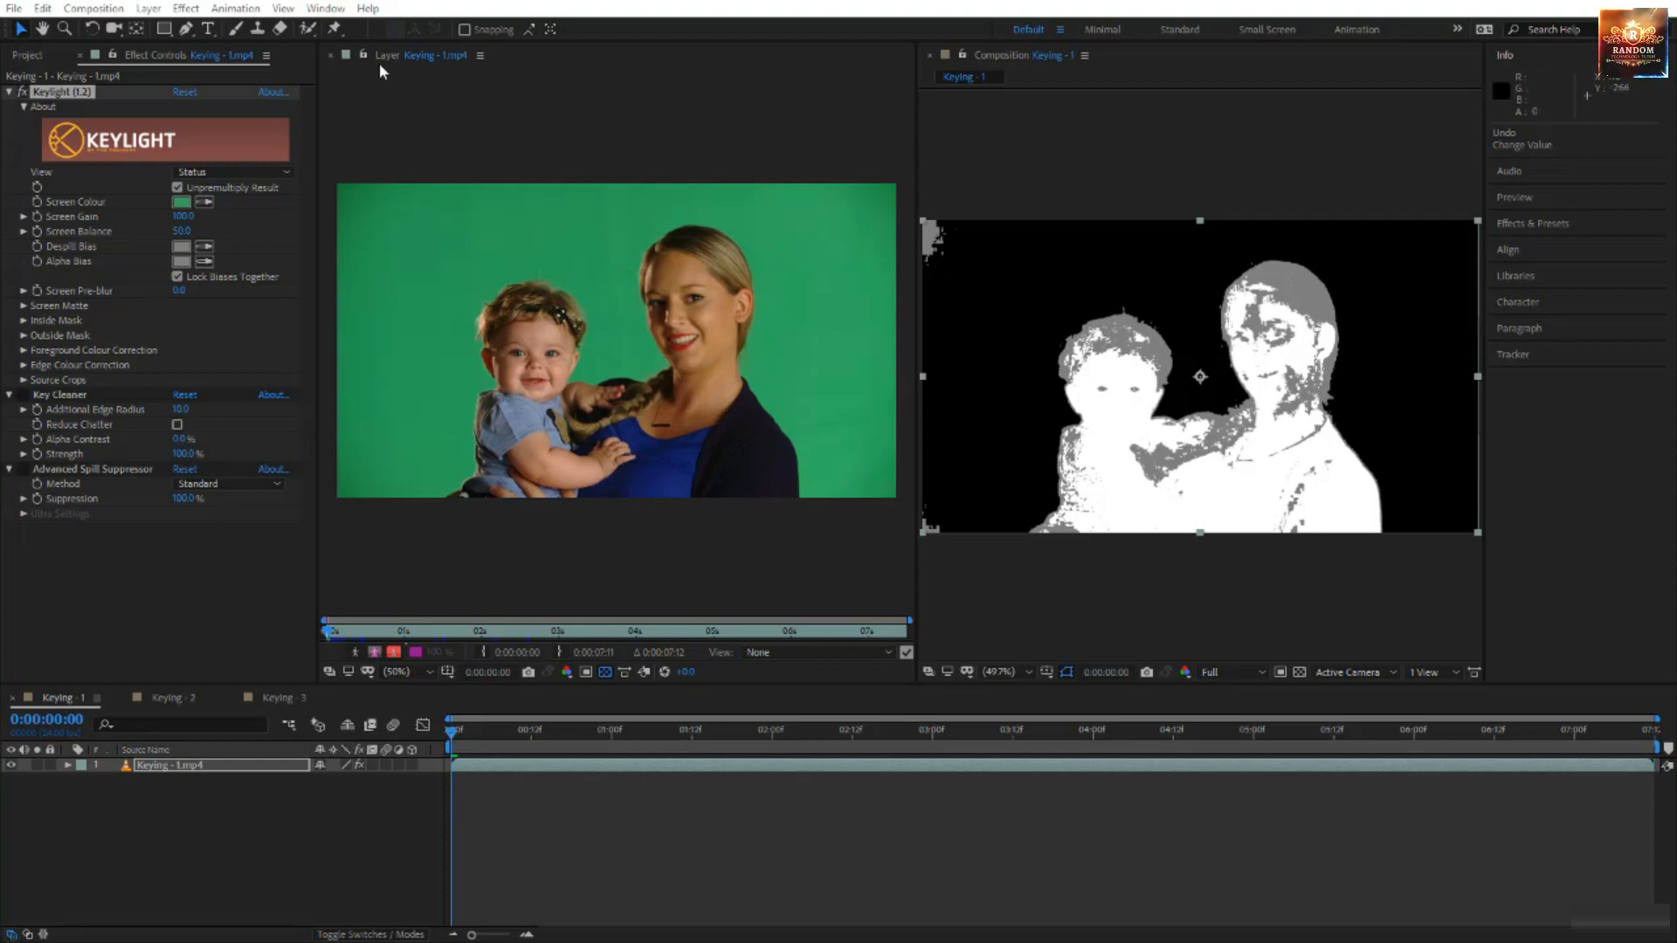
{"action": "left_click", "coordinate": [331, 56]}
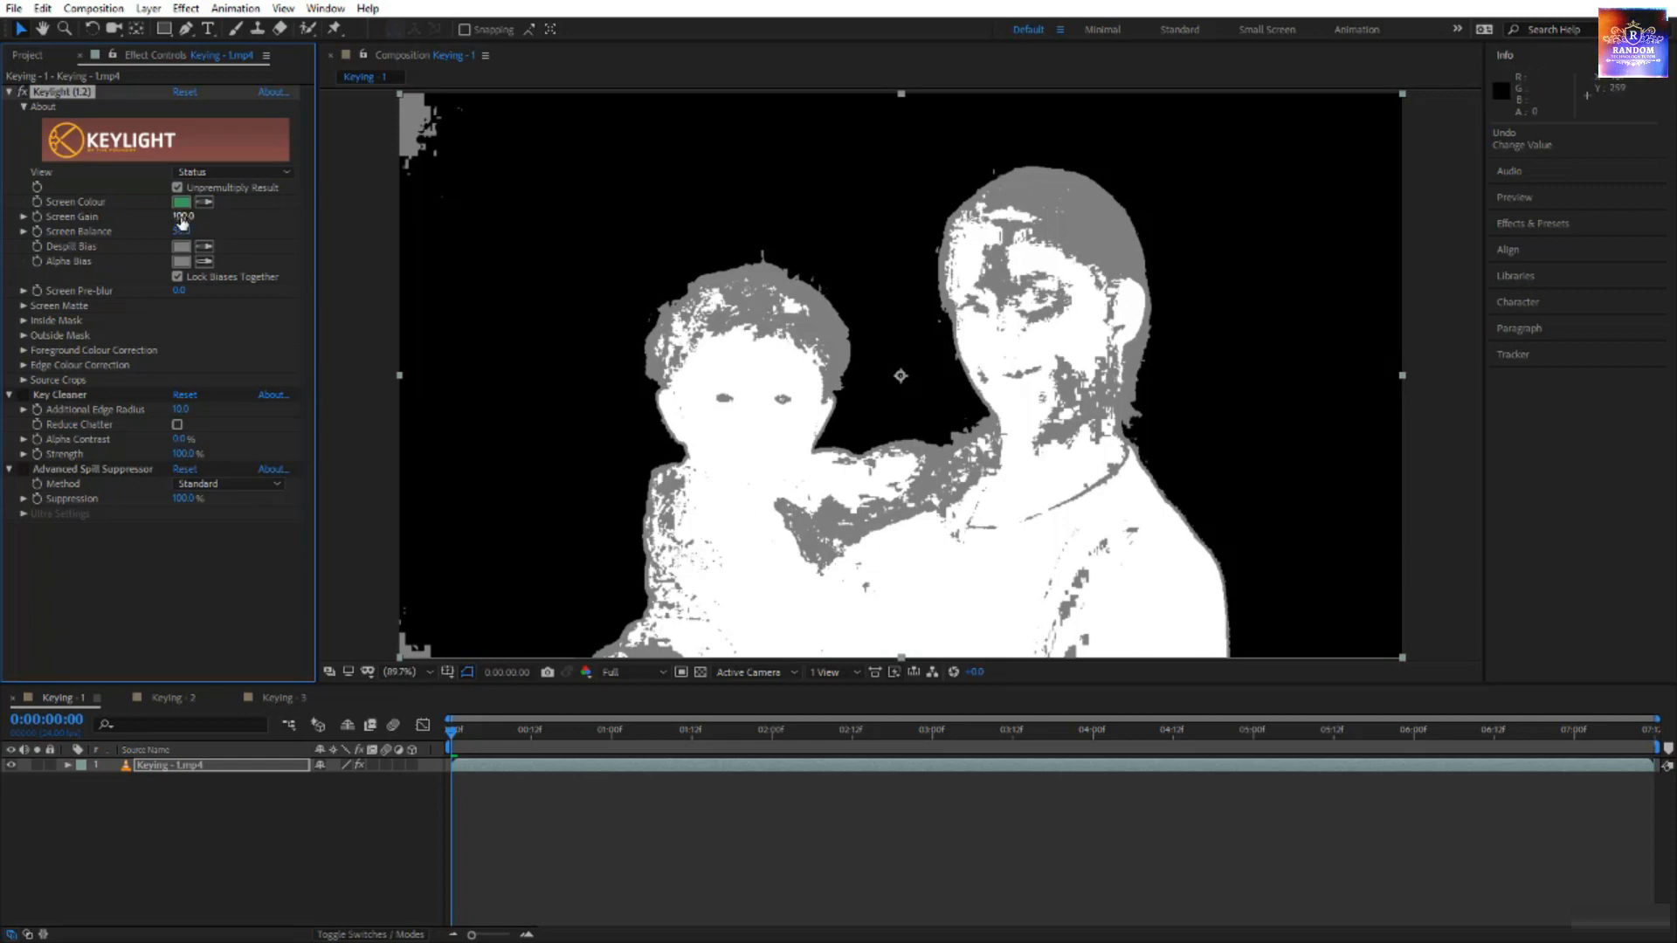
- Try a much higher Keylight Screen Gain, undo it, and set Screen Gain to 99.8
{"action": "left_click_drag", "start_coordinate": [182, 219], "coordinate": [278, 226]}
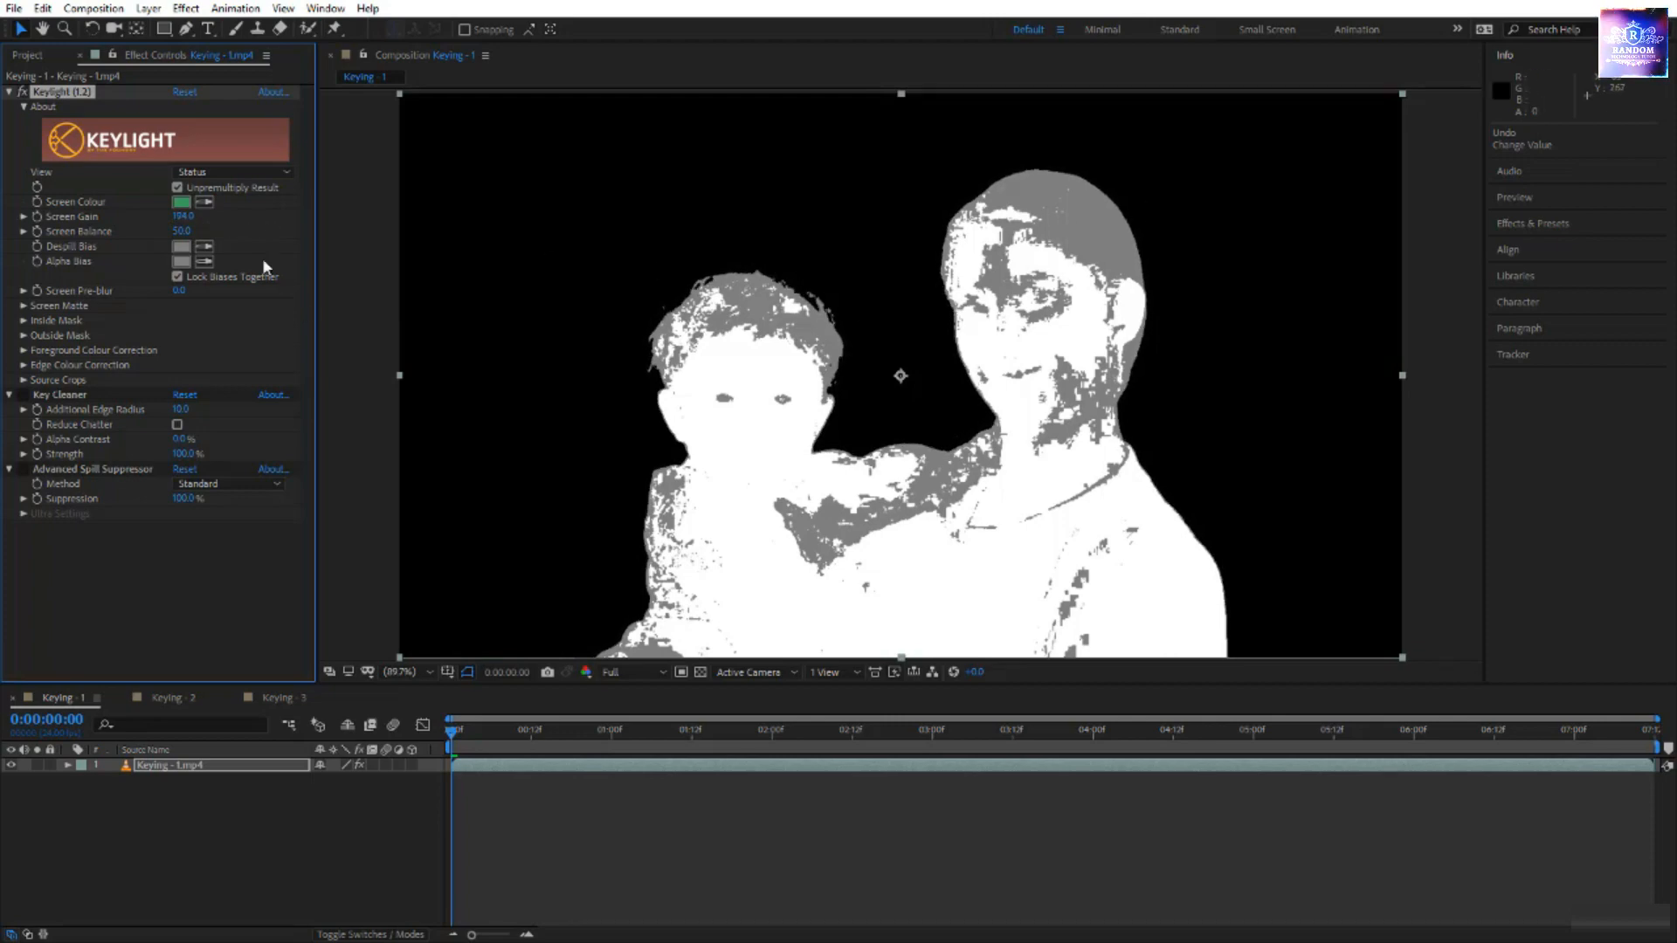
{"action": "key", "text": "ctrl+z"}
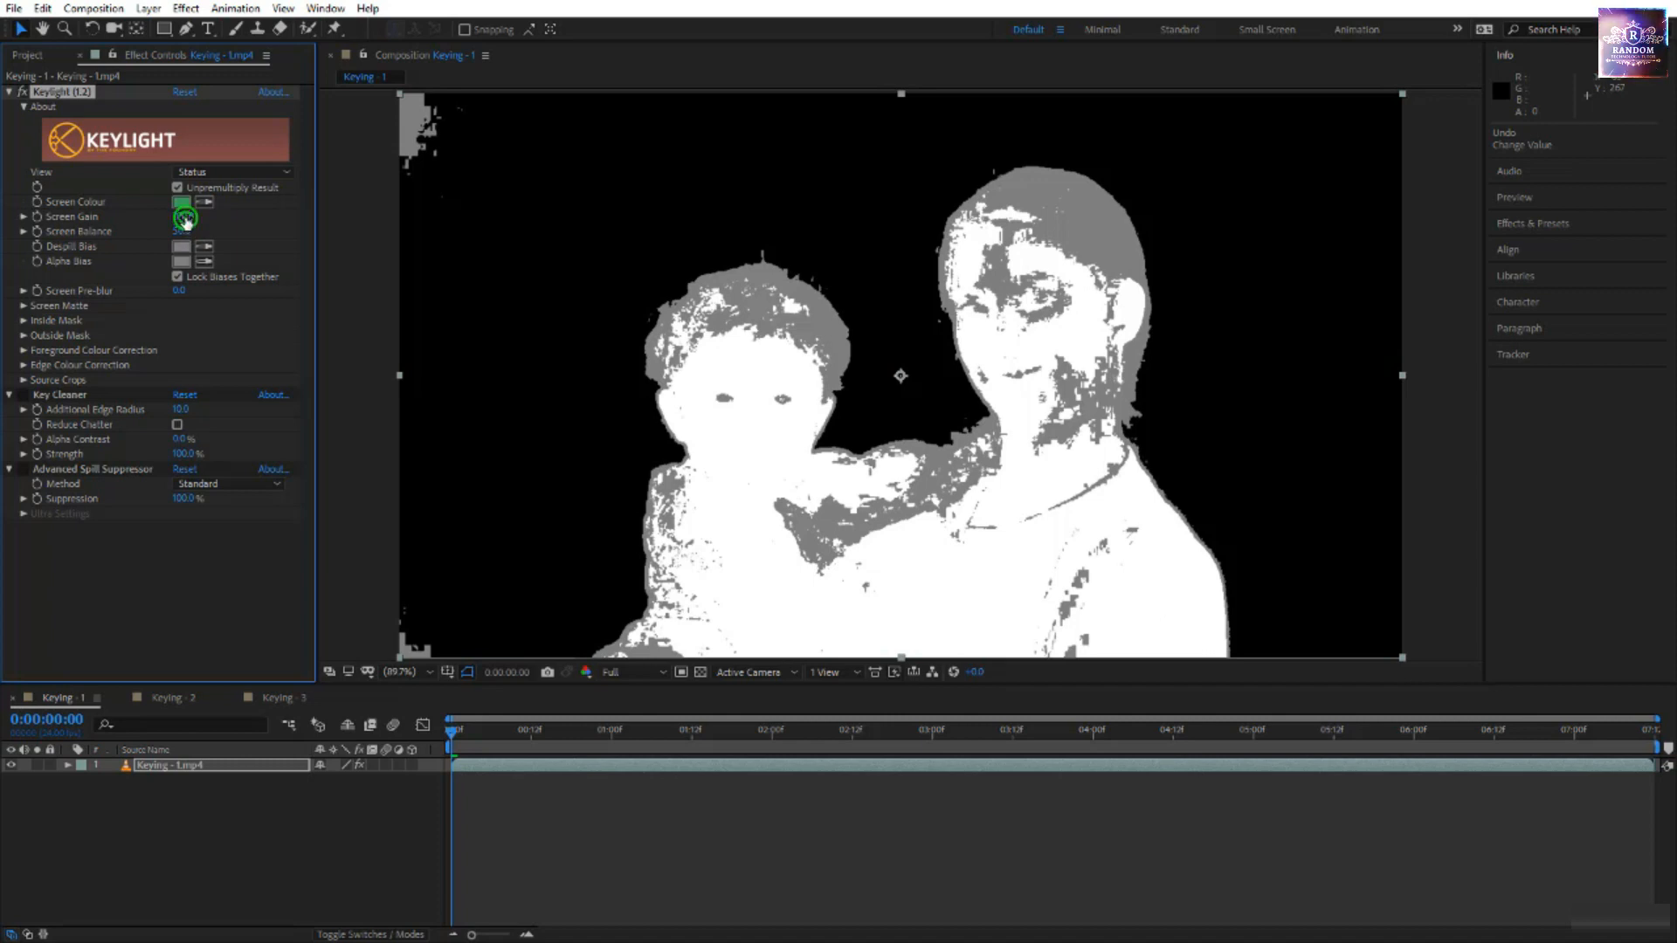
{"action": "left_click_drag", "start_coordinate": [184, 218], "coordinate": [191, 225]}
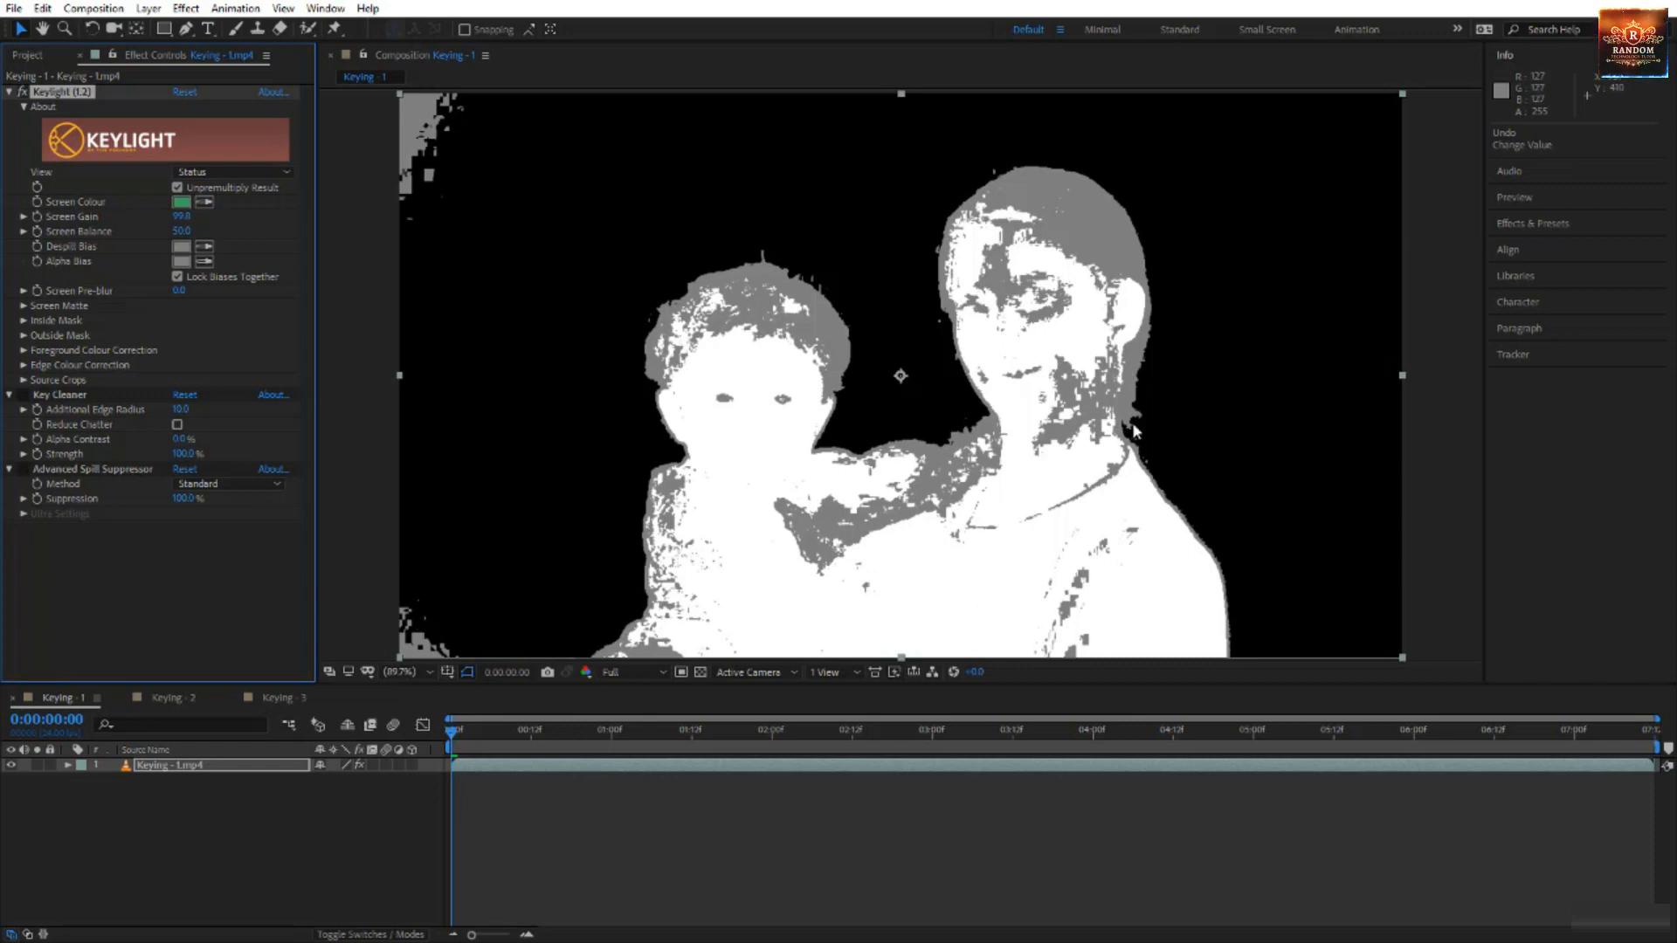
- Examine the fine hair beside the woman's neck with Keylight's View on Source, and return the View to Status
{"action": "left_click", "coordinate": [194, 172]}
{"action": "left_click", "coordinate": [223, 185]}
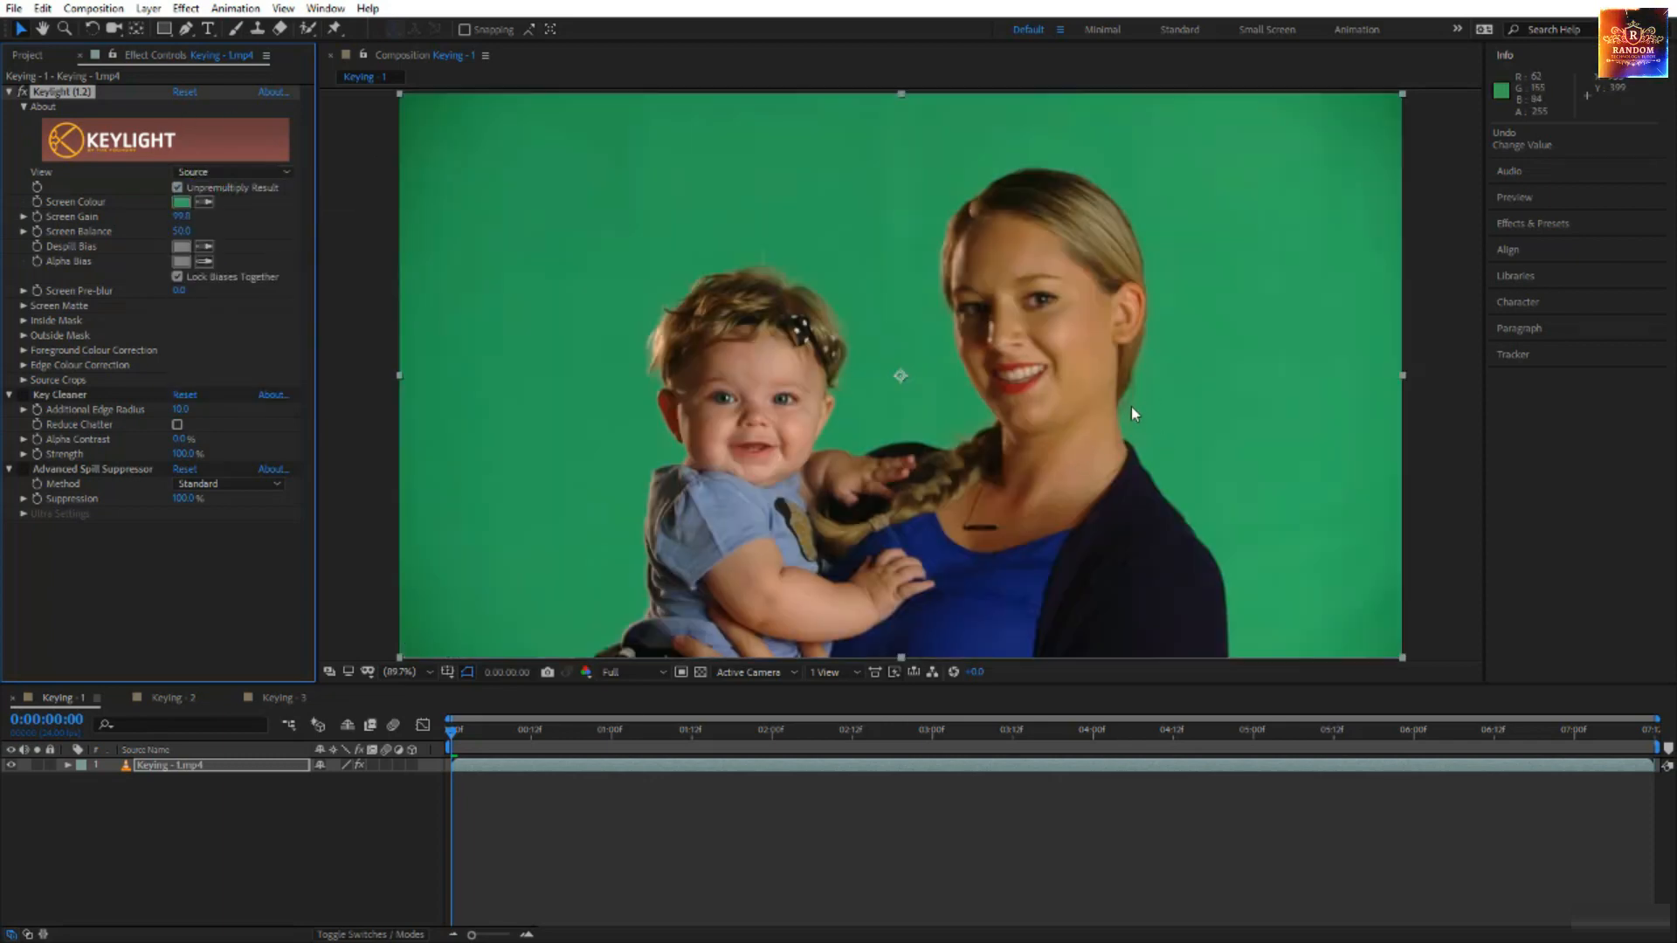
{"action": "scroll", "coordinate": [1137, 410], "scroll_direction": "up", "scroll_amount": 2}
{"action": "scroll", "coordinate": [1403, 463], "scroll_direction": "up", "scroll_amount": 2}
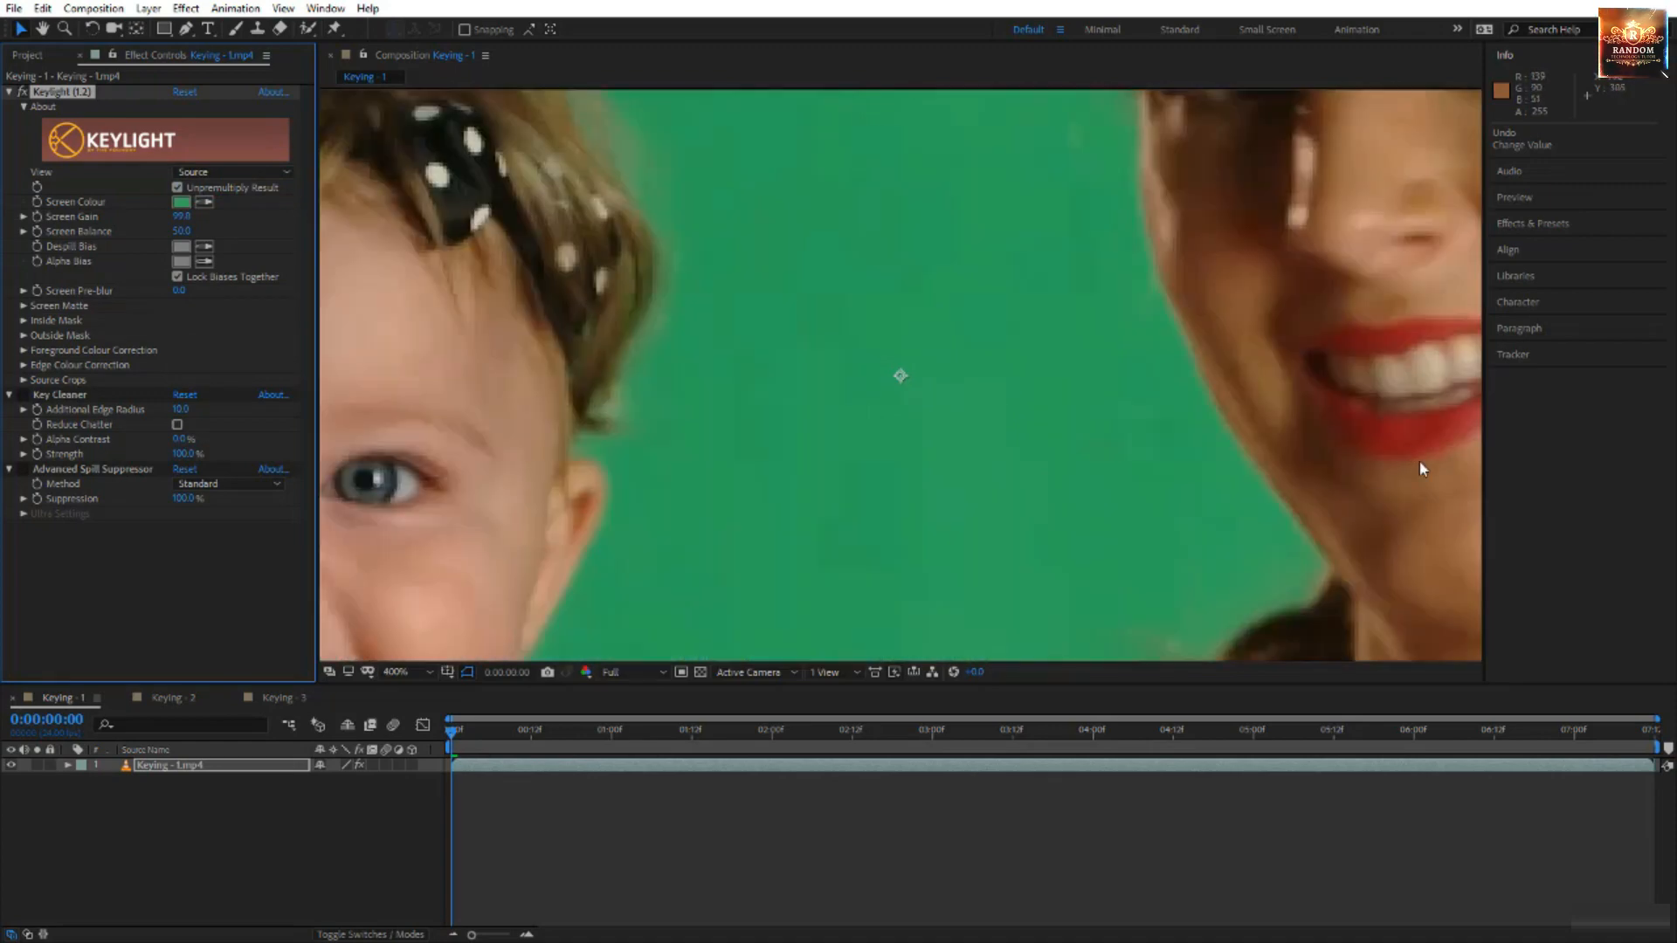
{"action": "left_click_drag", "start_coordinate": [1332, 531], "coordinate": [734, 404]}
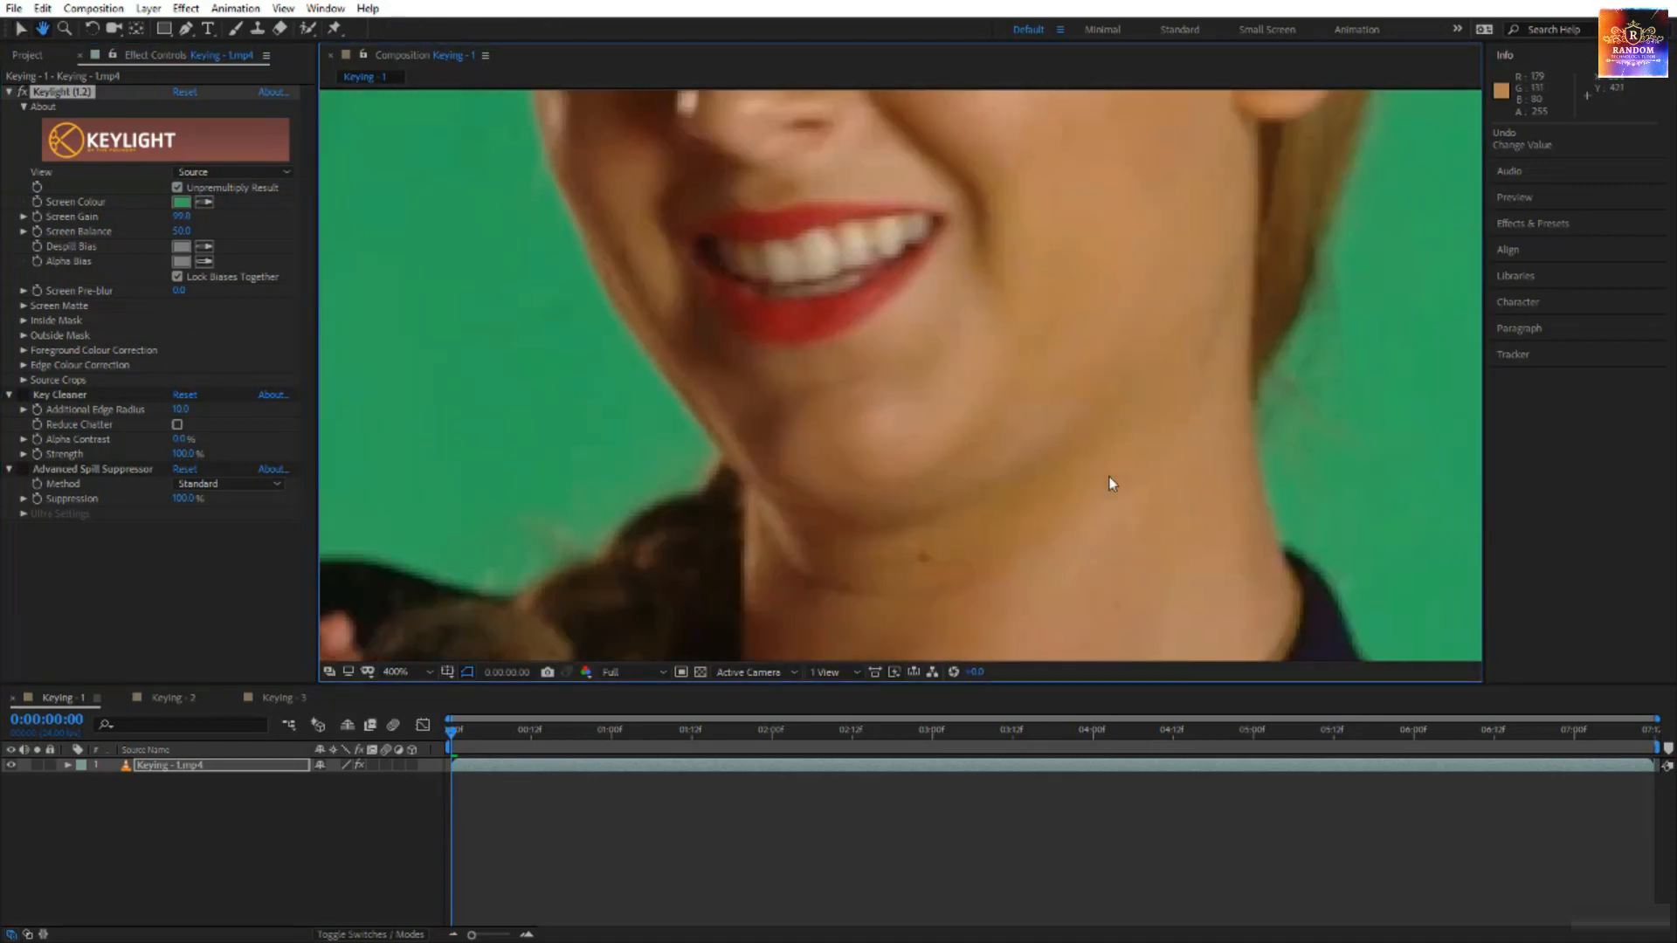
{"action": "key", "text": "v"}
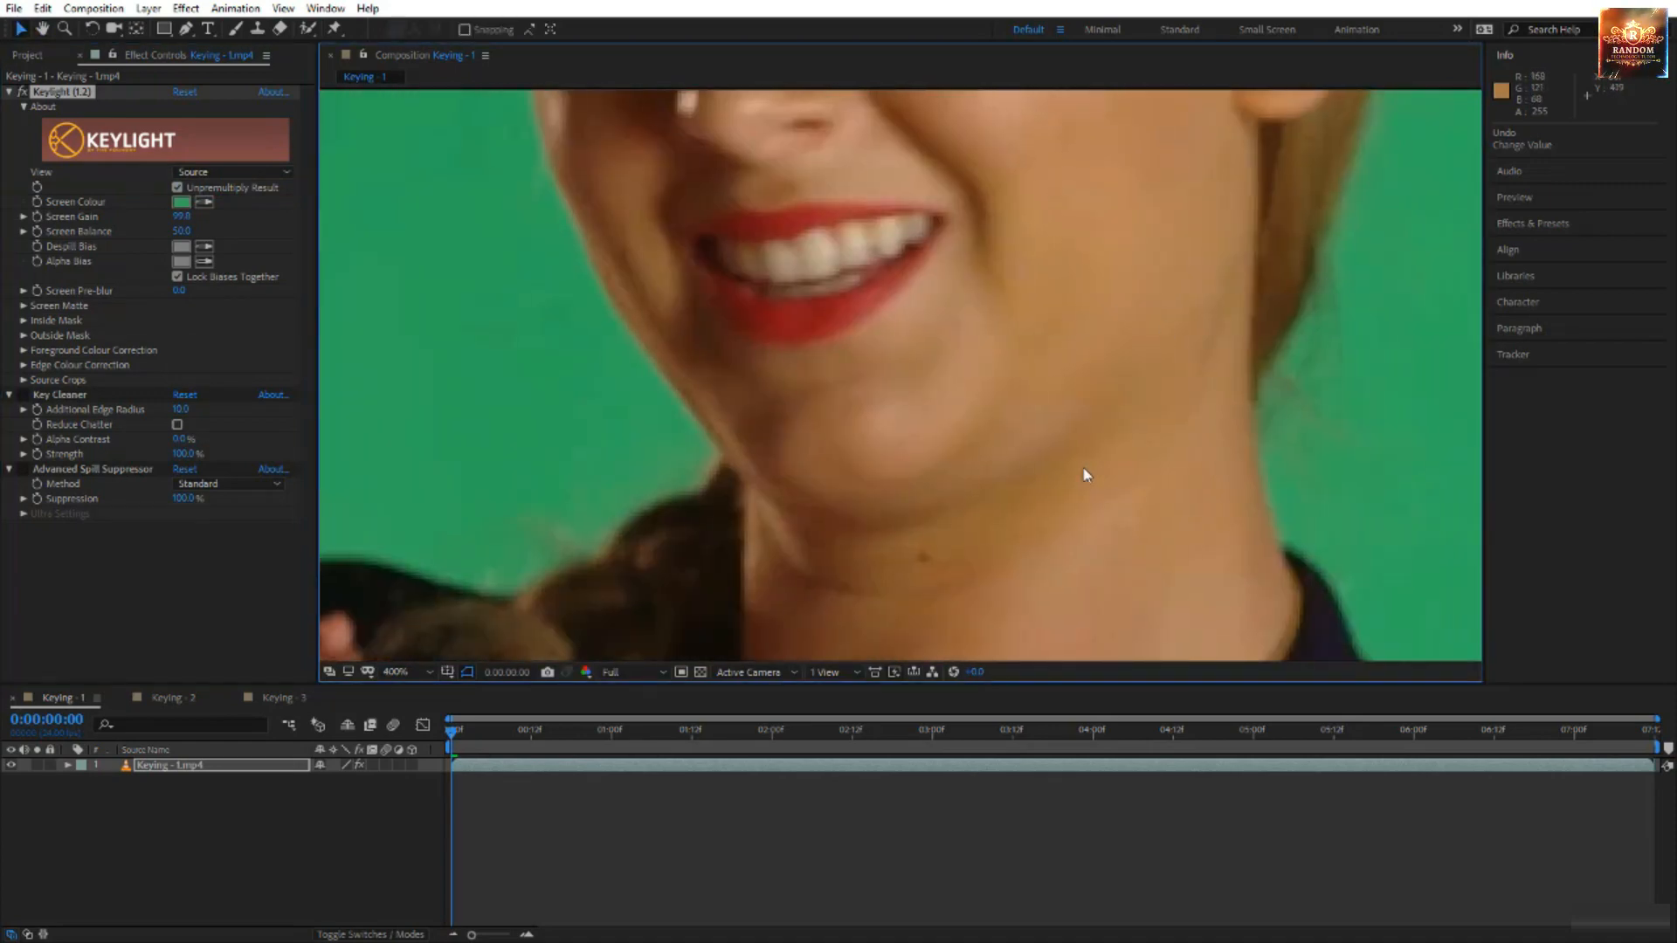
{"action": "left_click", "coordinate": [397, 671]}
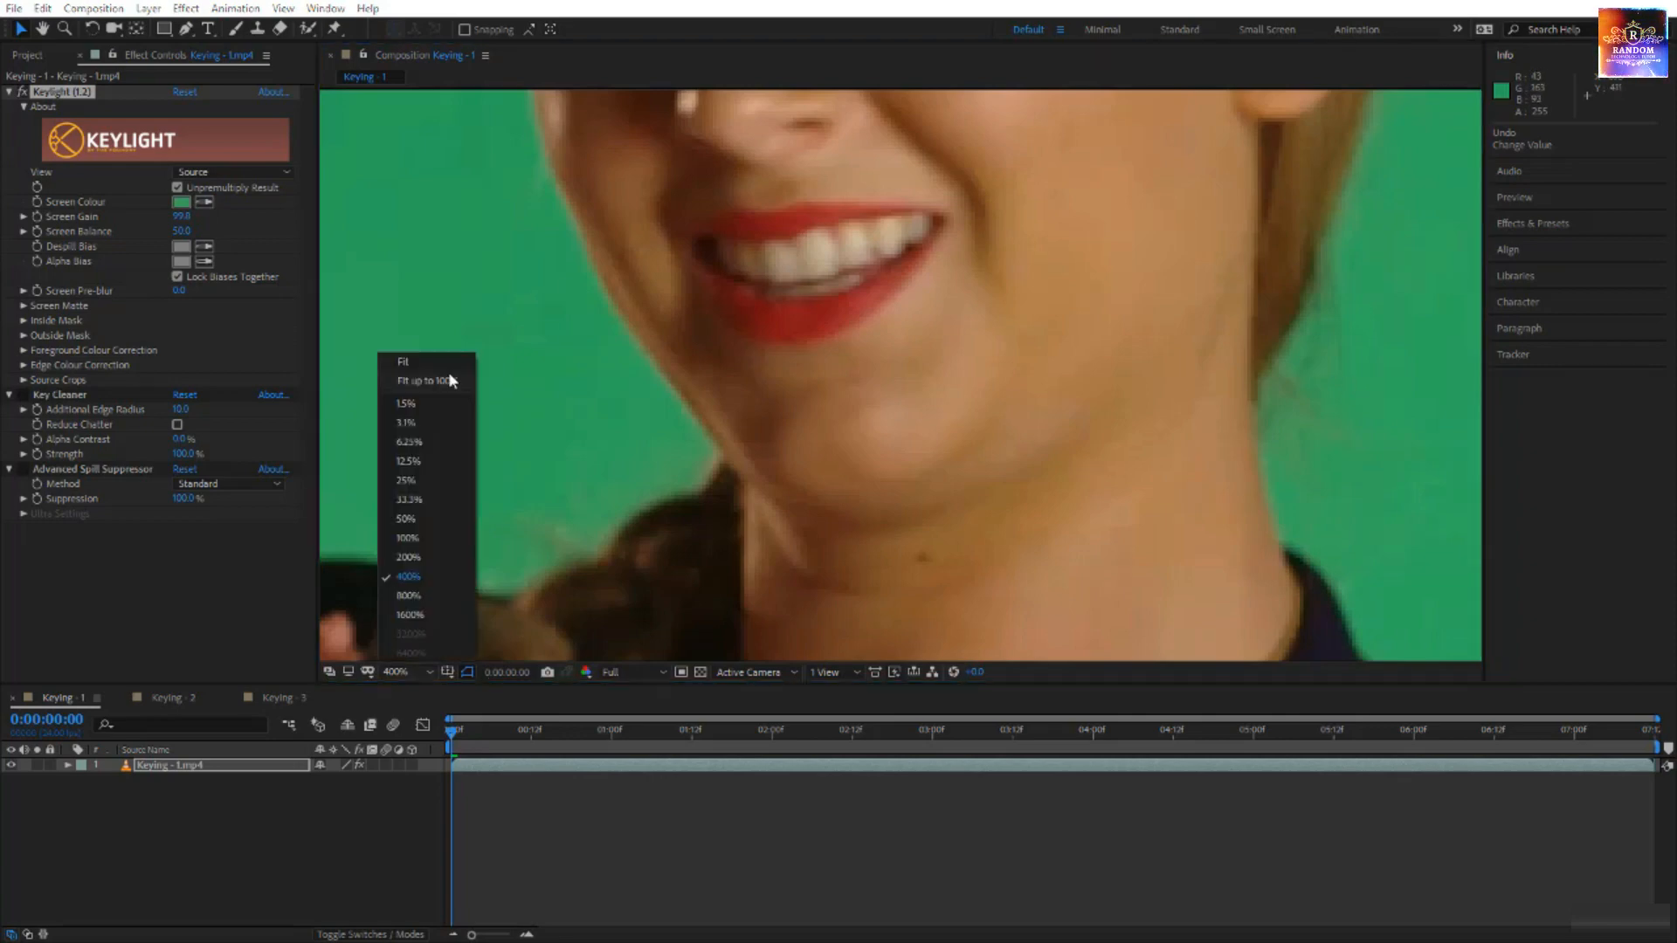
{"action": "left_click", "coordinate": [450, 380]}
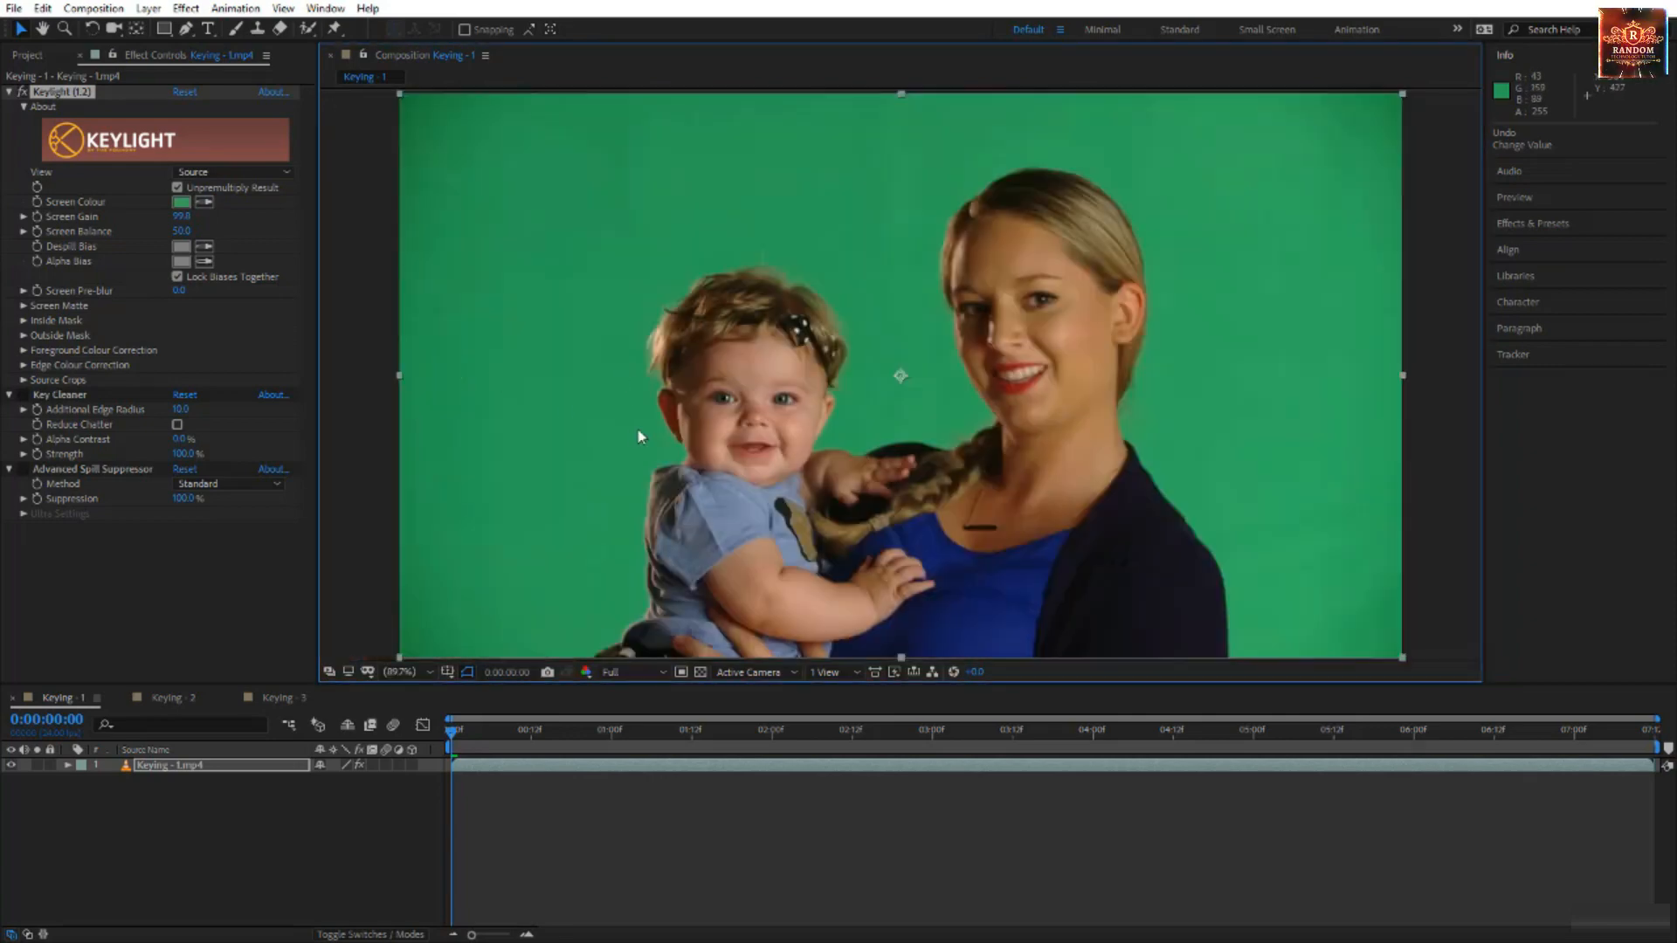
{"action": "left_click", "coordinate": [235, 172]}
{"action": "left_click", "coordinate": [258, 347]}
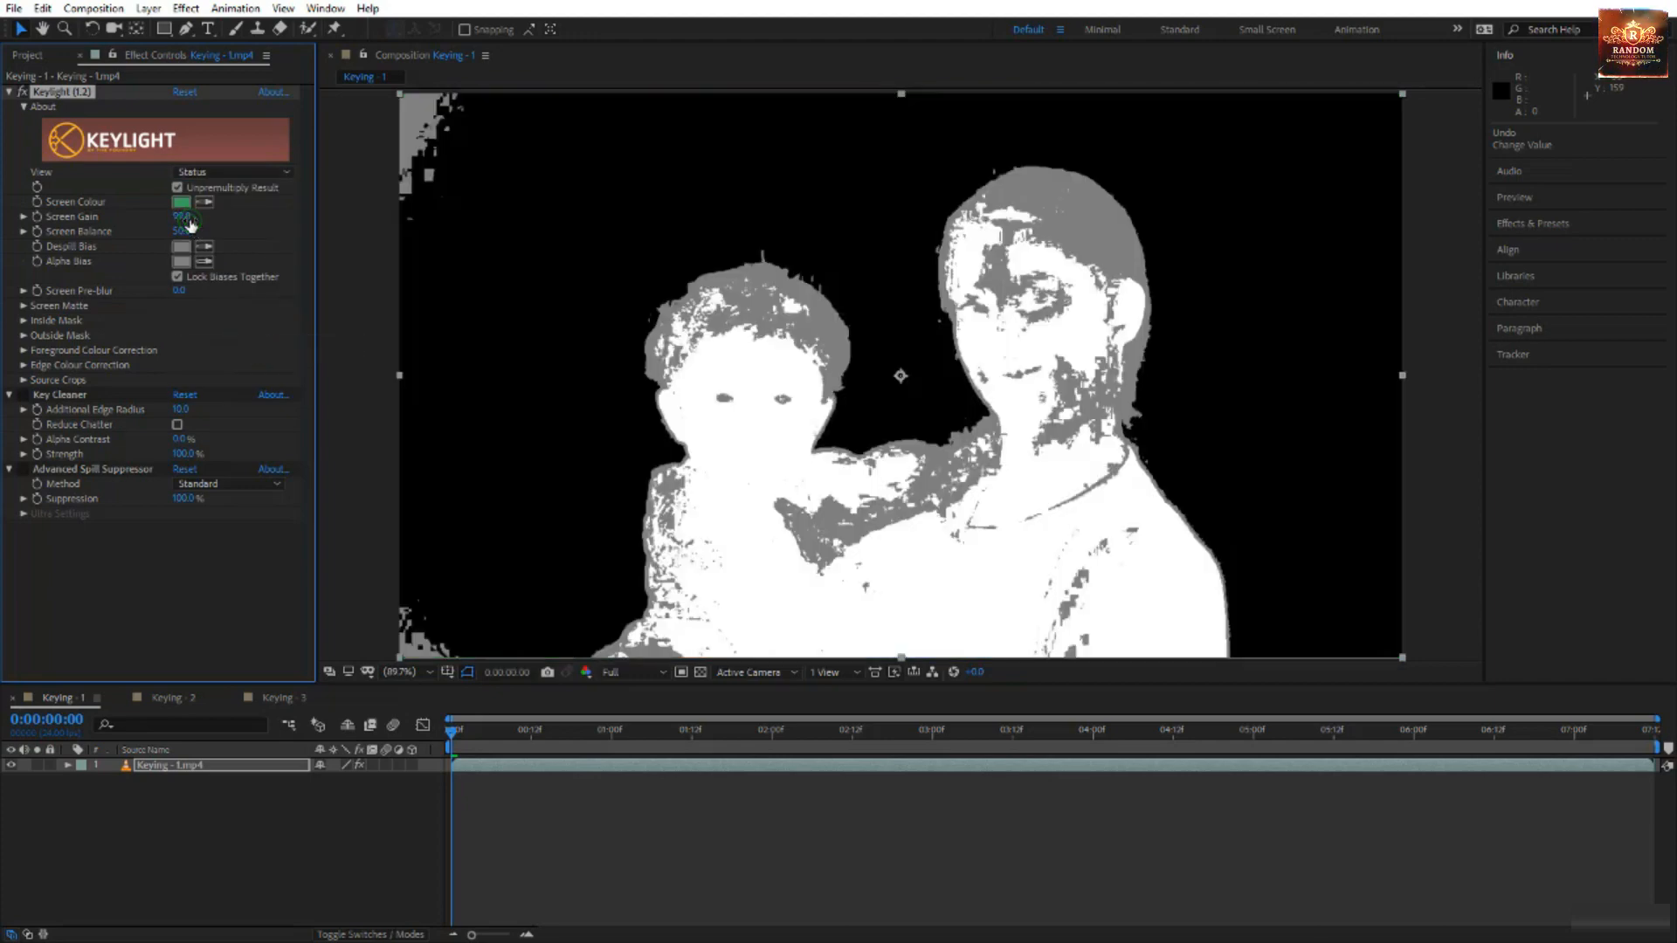
- Try raising Keylight's Screen Gain to 102.9 and undo the change
{"action": "left_click_drag", "start_coordinate": [189, 219], "coordinate": [205, 221]}
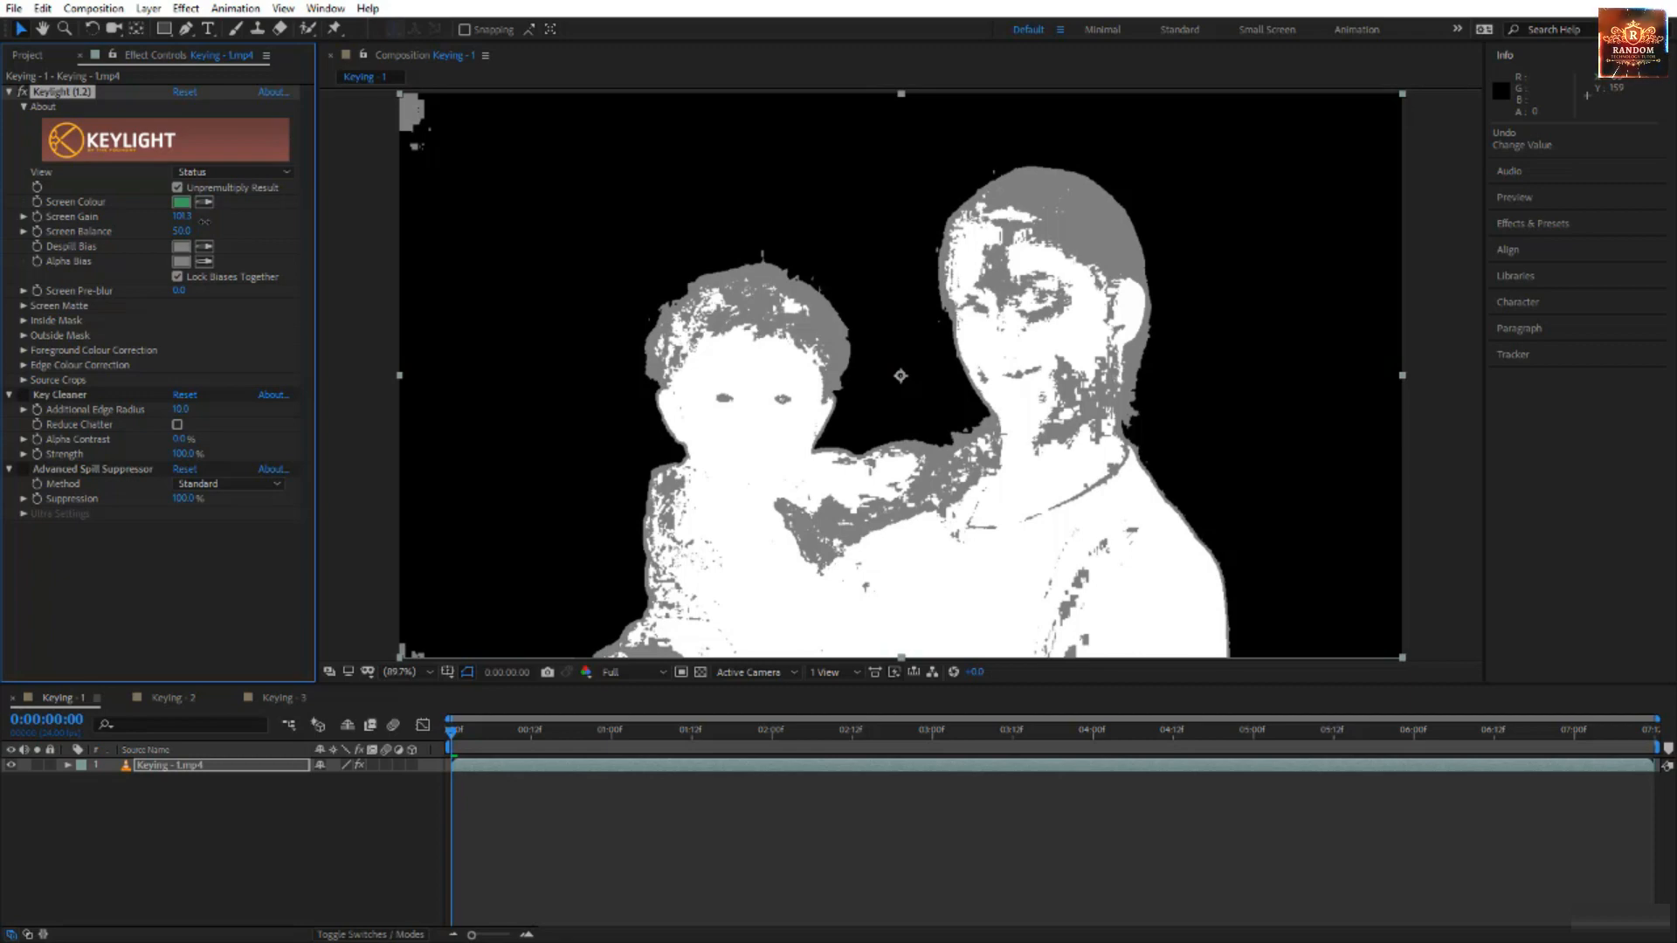
{"action": "left_click_drag", "start_coordinate": [210, 222], "coordinate": [224, 224]}
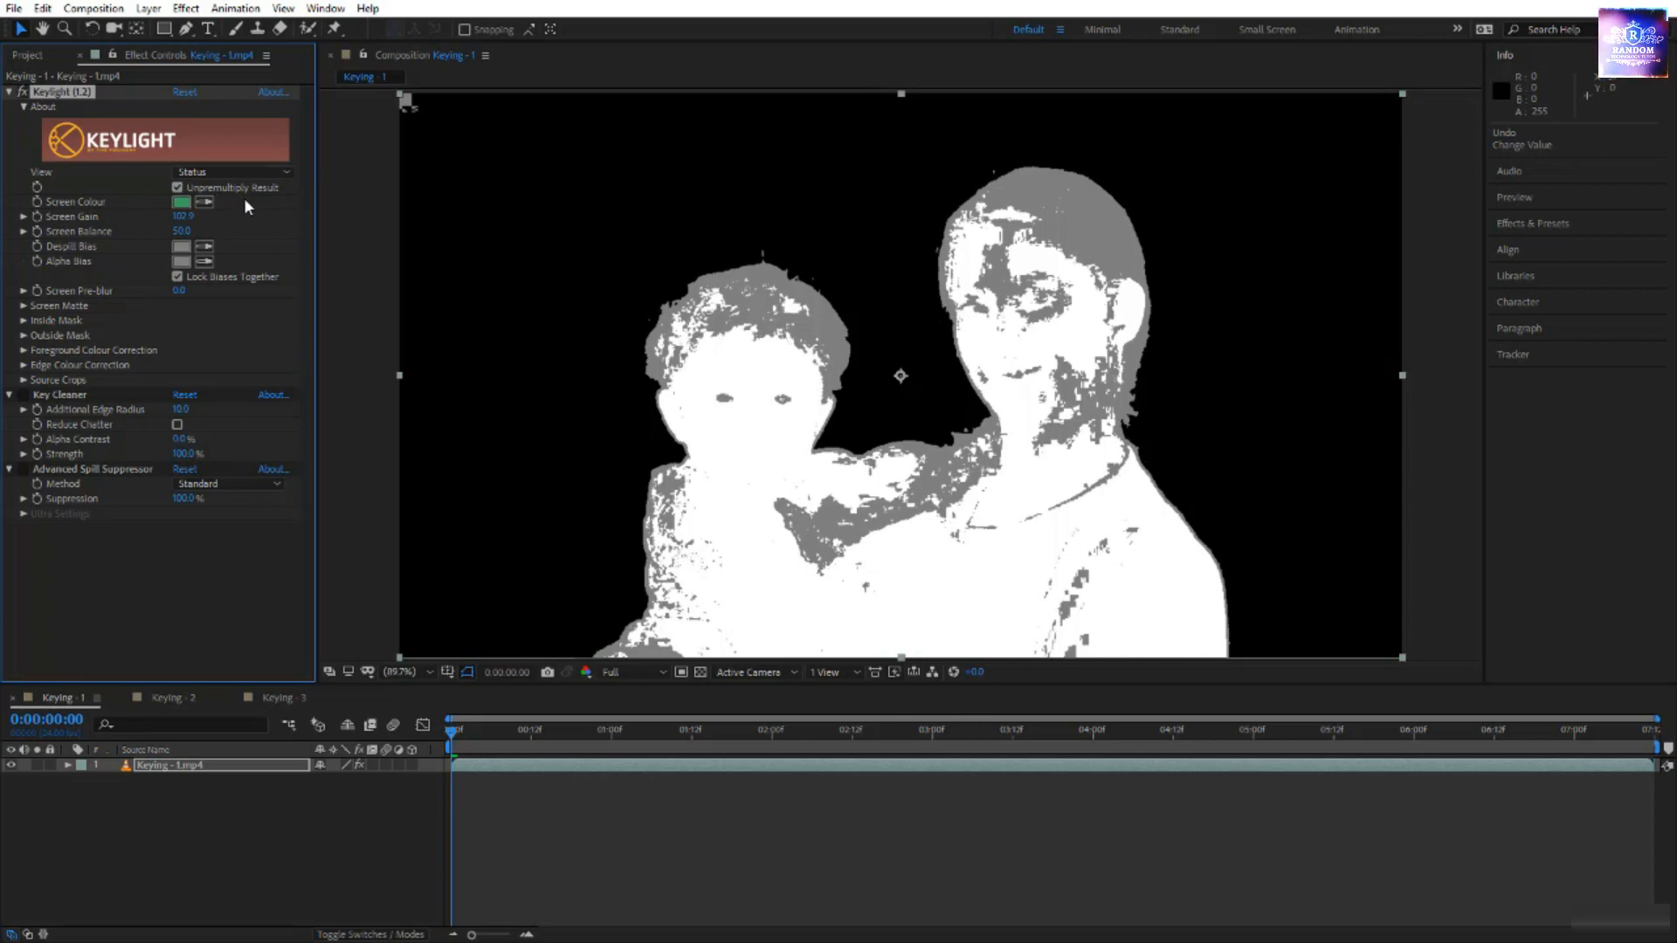
{"action": "key", "text": "ctrl+z"}
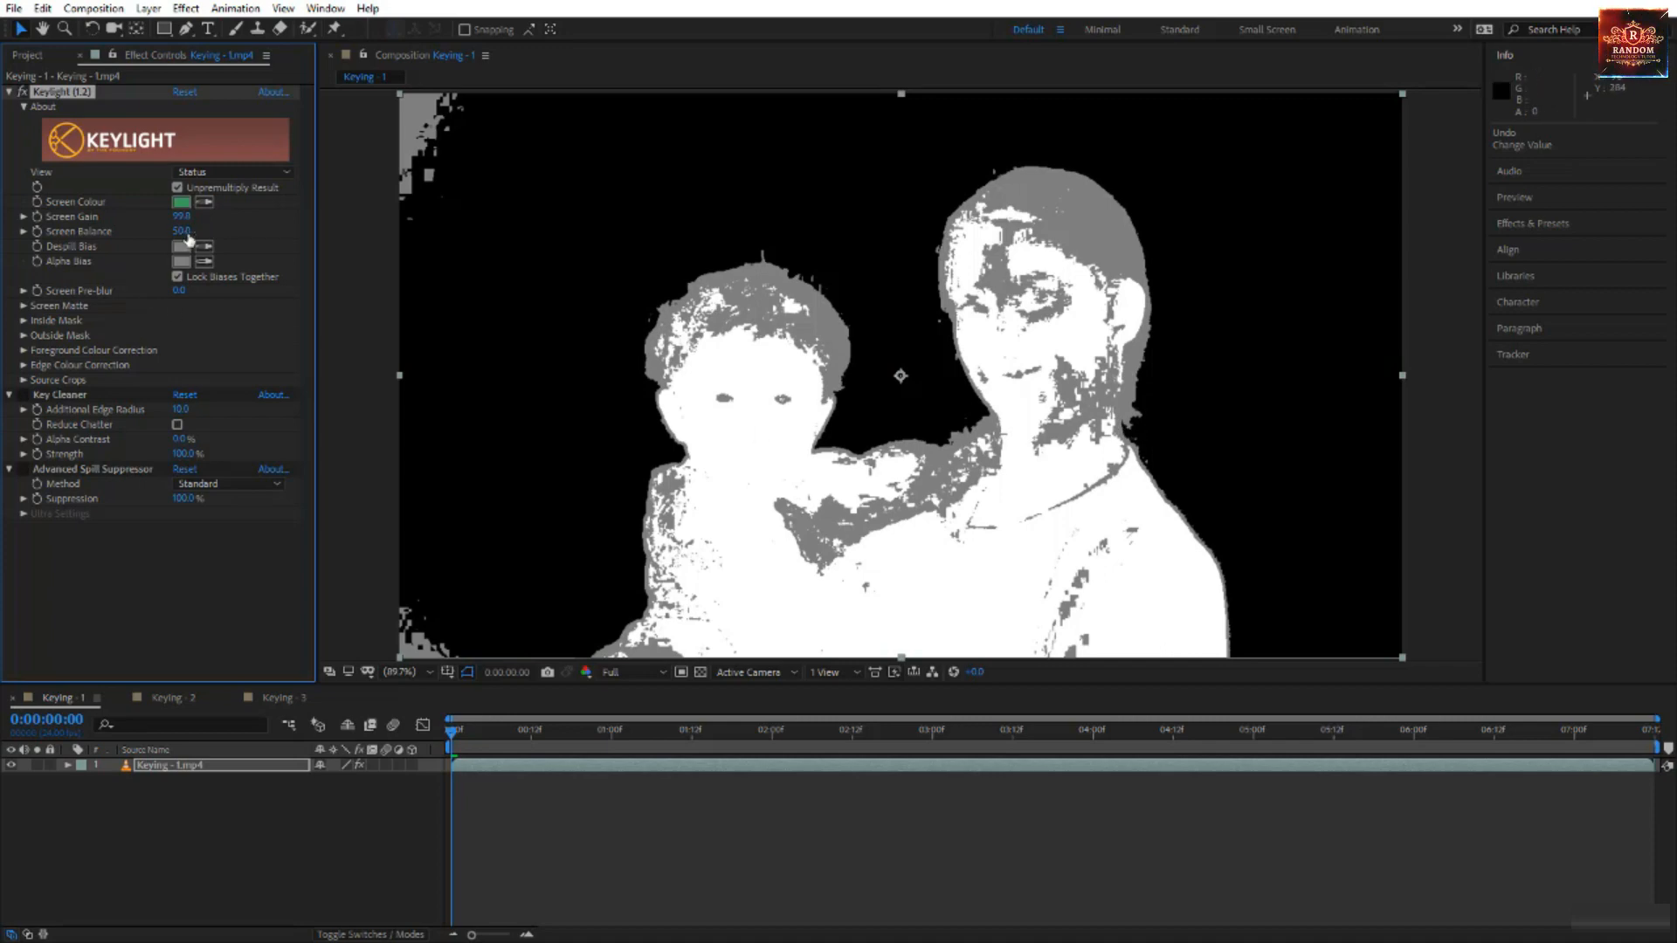
- Try a very high Keylight Screen Balance, reduce it to 40.0, and check the Status matte at other times in the clip
{"action": "left_click", "coordinate": [182, 234]}
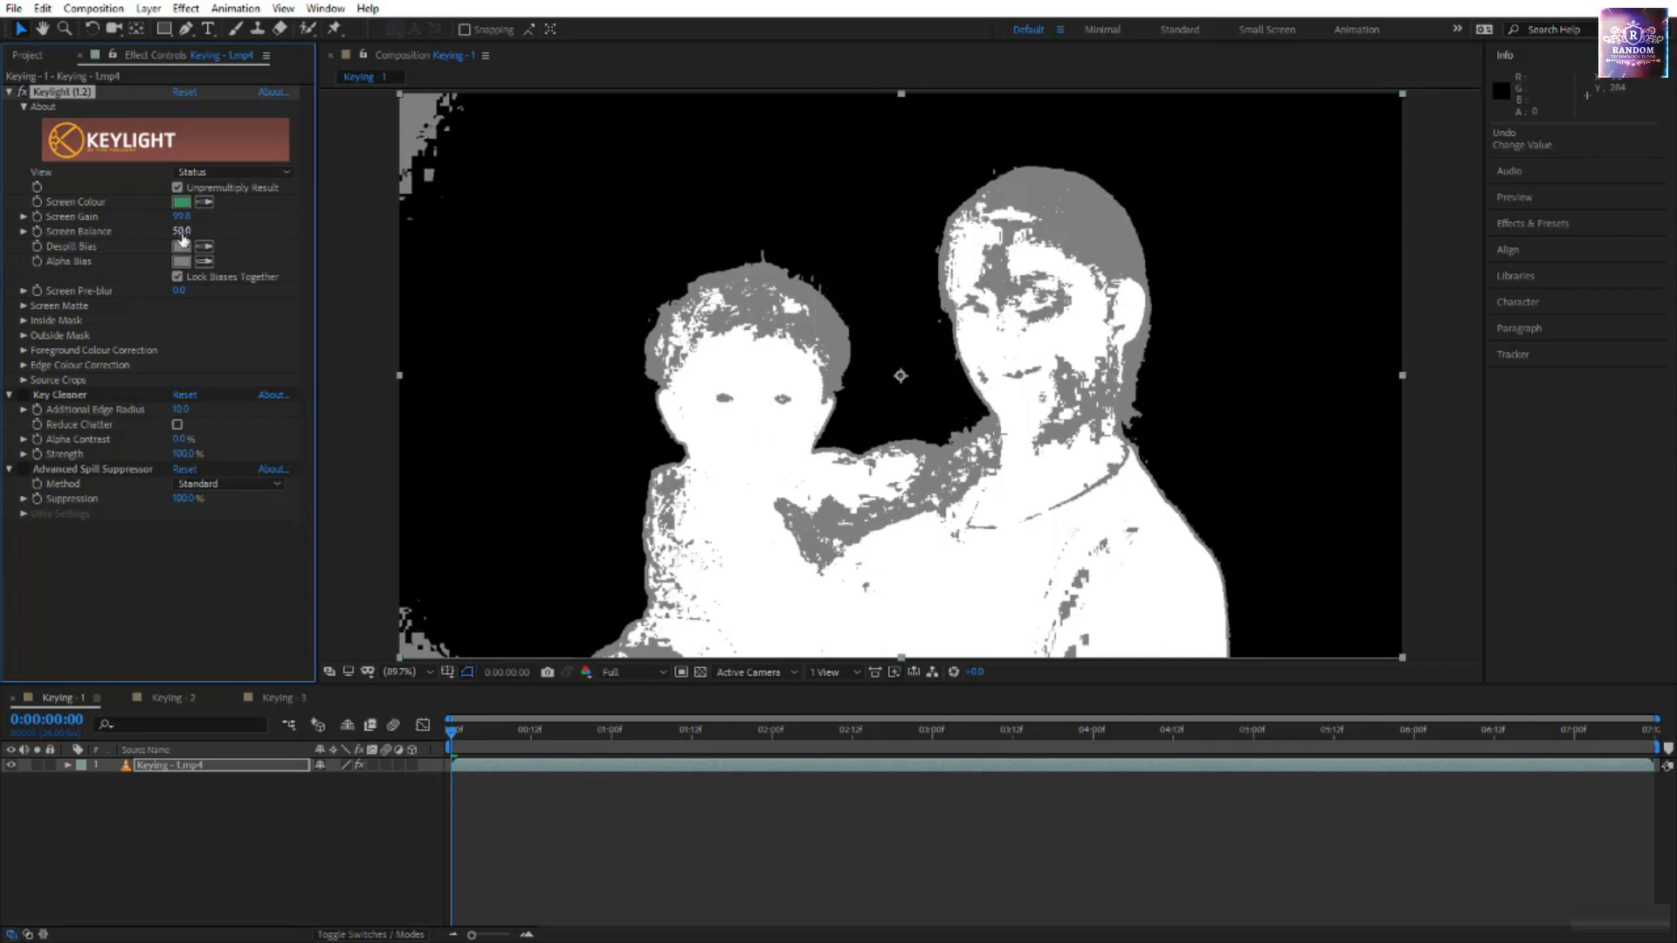
{"action": "left_click_drag", "start_coordinate": [182, 238], "coordinate": [225, 237]}
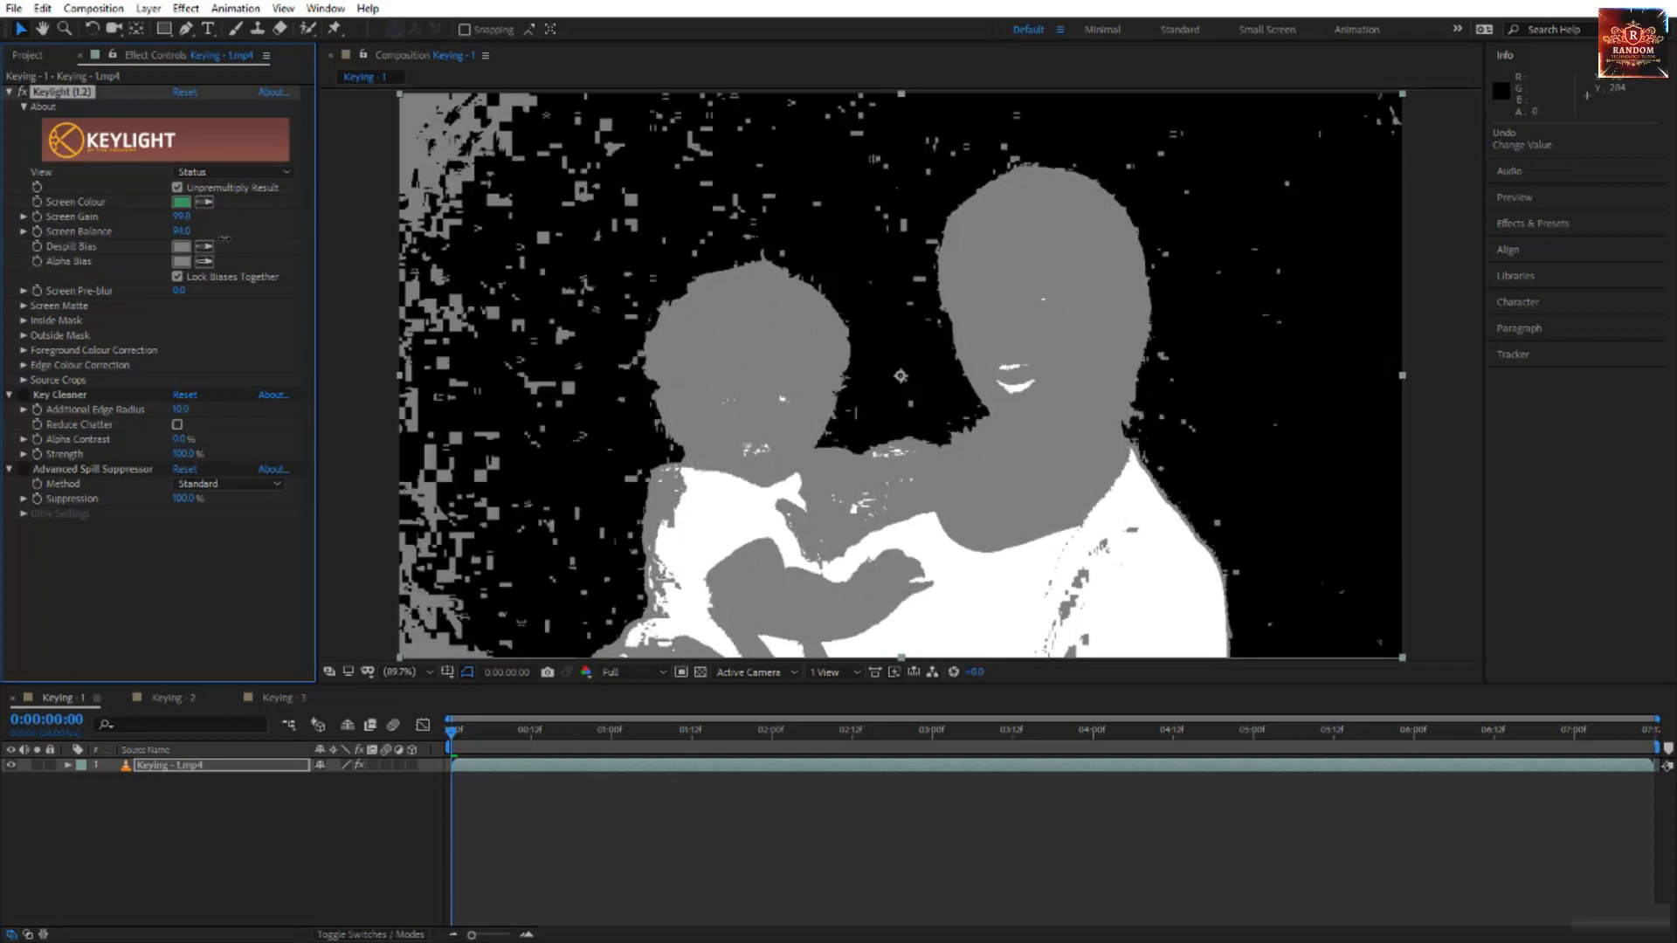
{"action": "left_click_drag", "start_coordinate": [224, 237], "coordinate": [179, 241]}
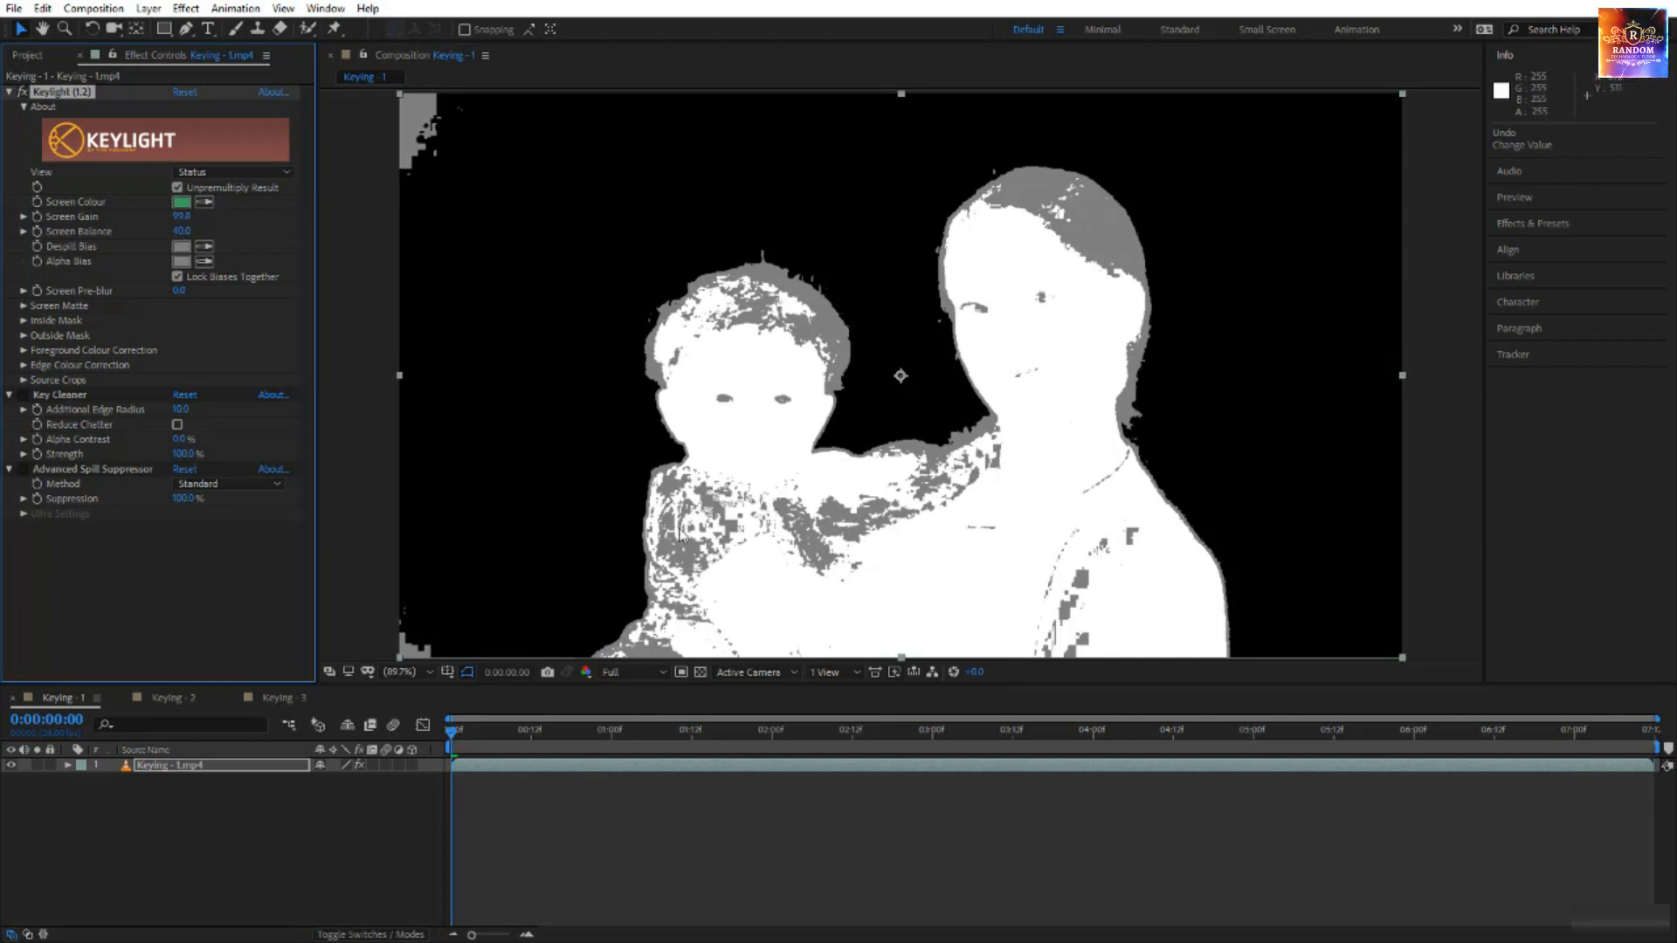
{"action": "left_click", "coordinate": [183, 232]}
{"action": "left_click_drag", "start_coordinate": [185, 233], "coordinate": [172, 232]}
{"action": "left_click_drag", "start_coordinate": [176, 231], "coordinate": [186, 232]}
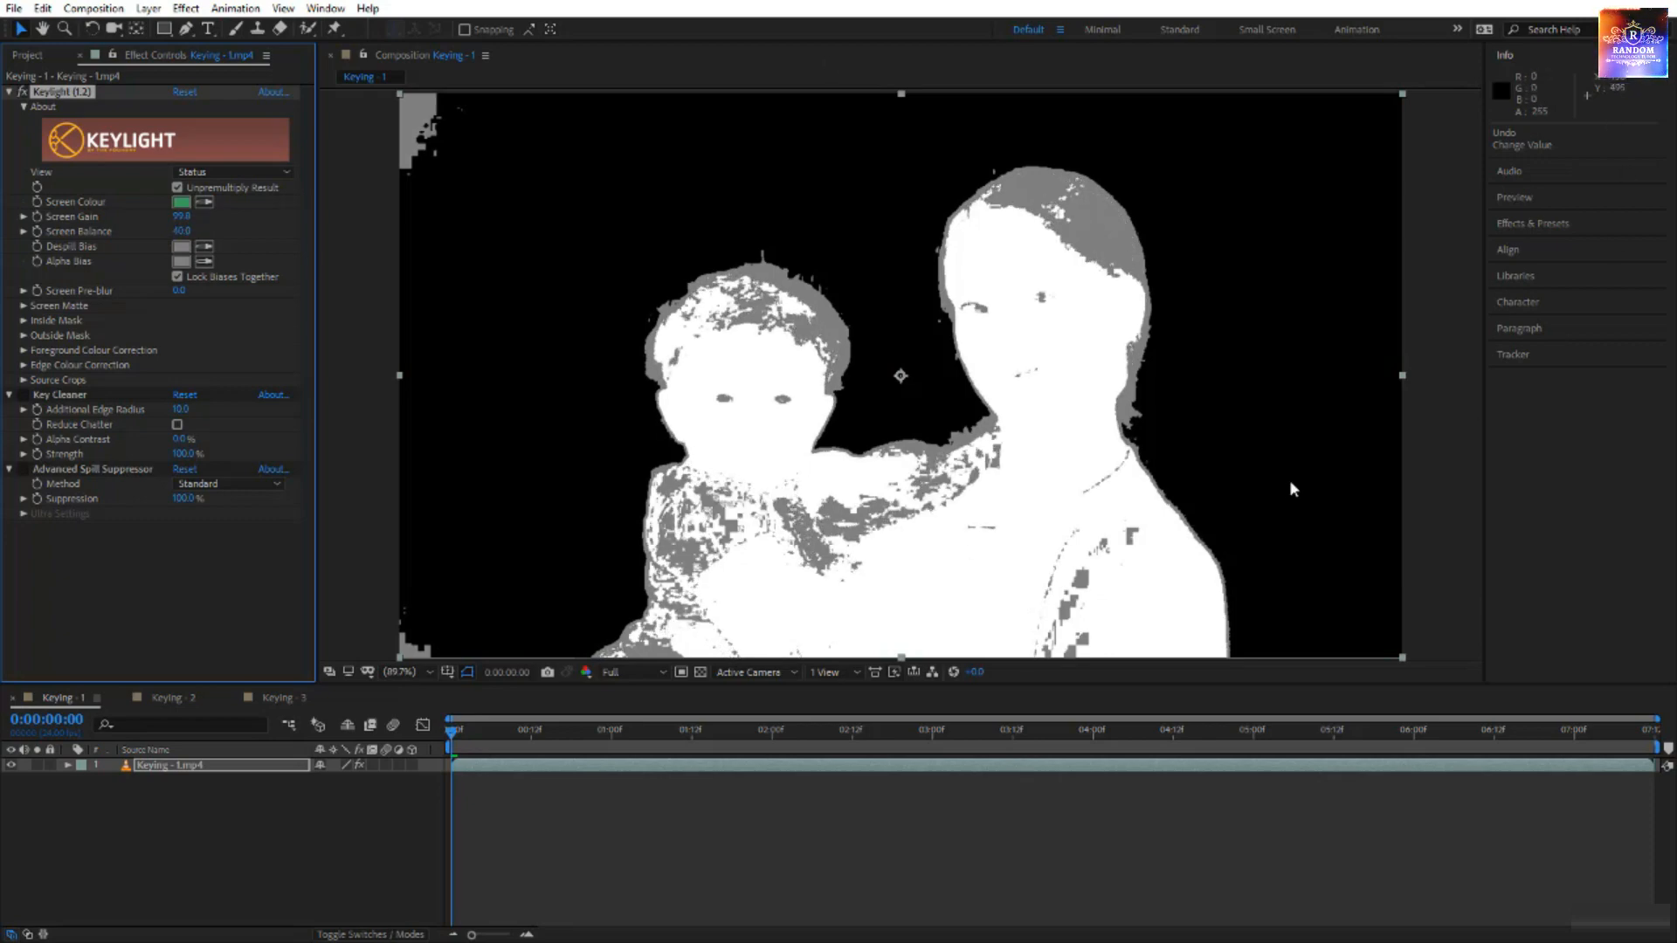
{"action": "left_click", "coordinate": [734, 730]}
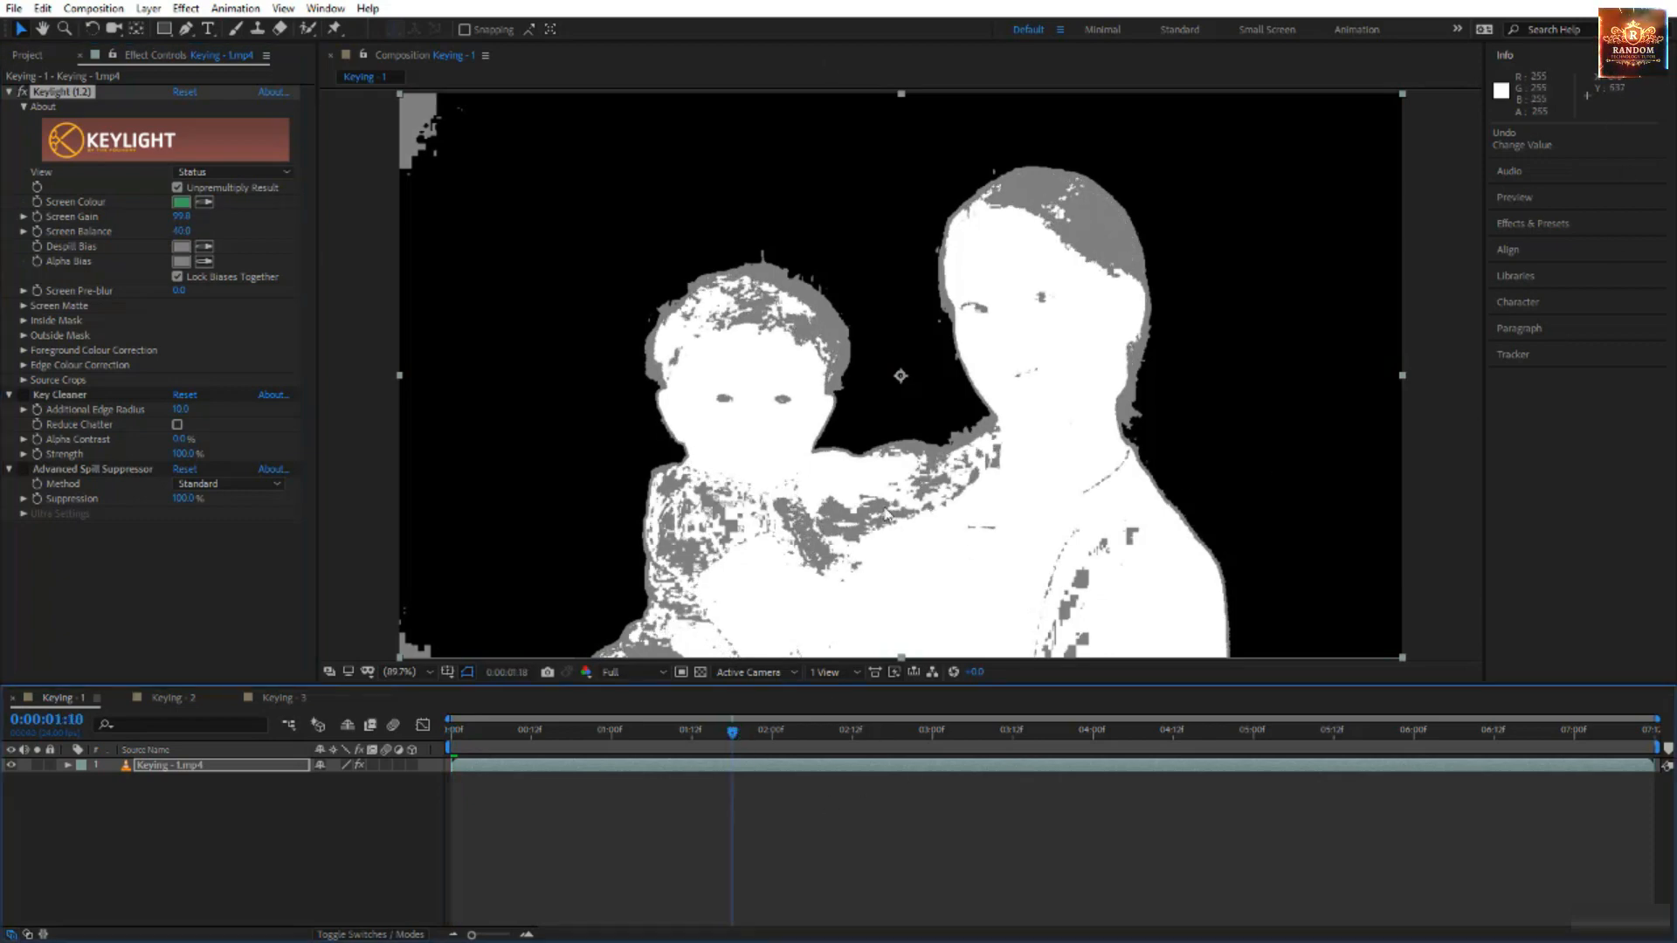
{"action": "left_click_drag", "start_coordinate": [788, 745], "coordinate": [415, 768]}
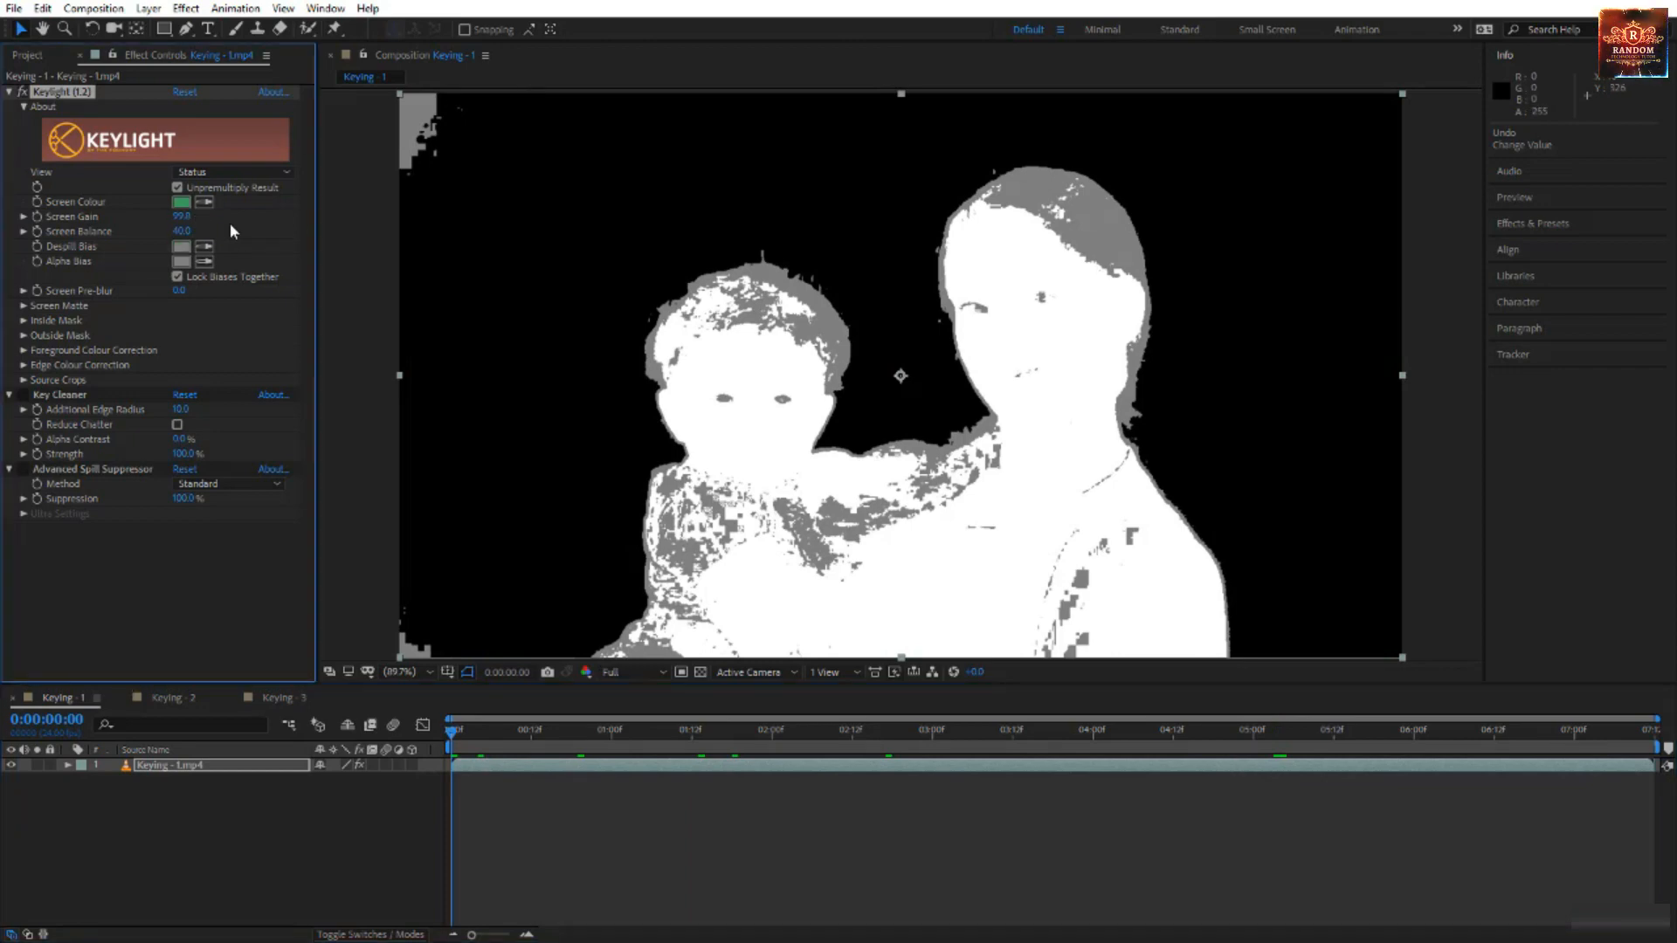
- Raise Keylight's Screen Gain to about 107 and set Screen Balance to 48.0
{"action": "left_click_drag", "start_coordinate": [181, 219], "coordinate": [196, 220]}
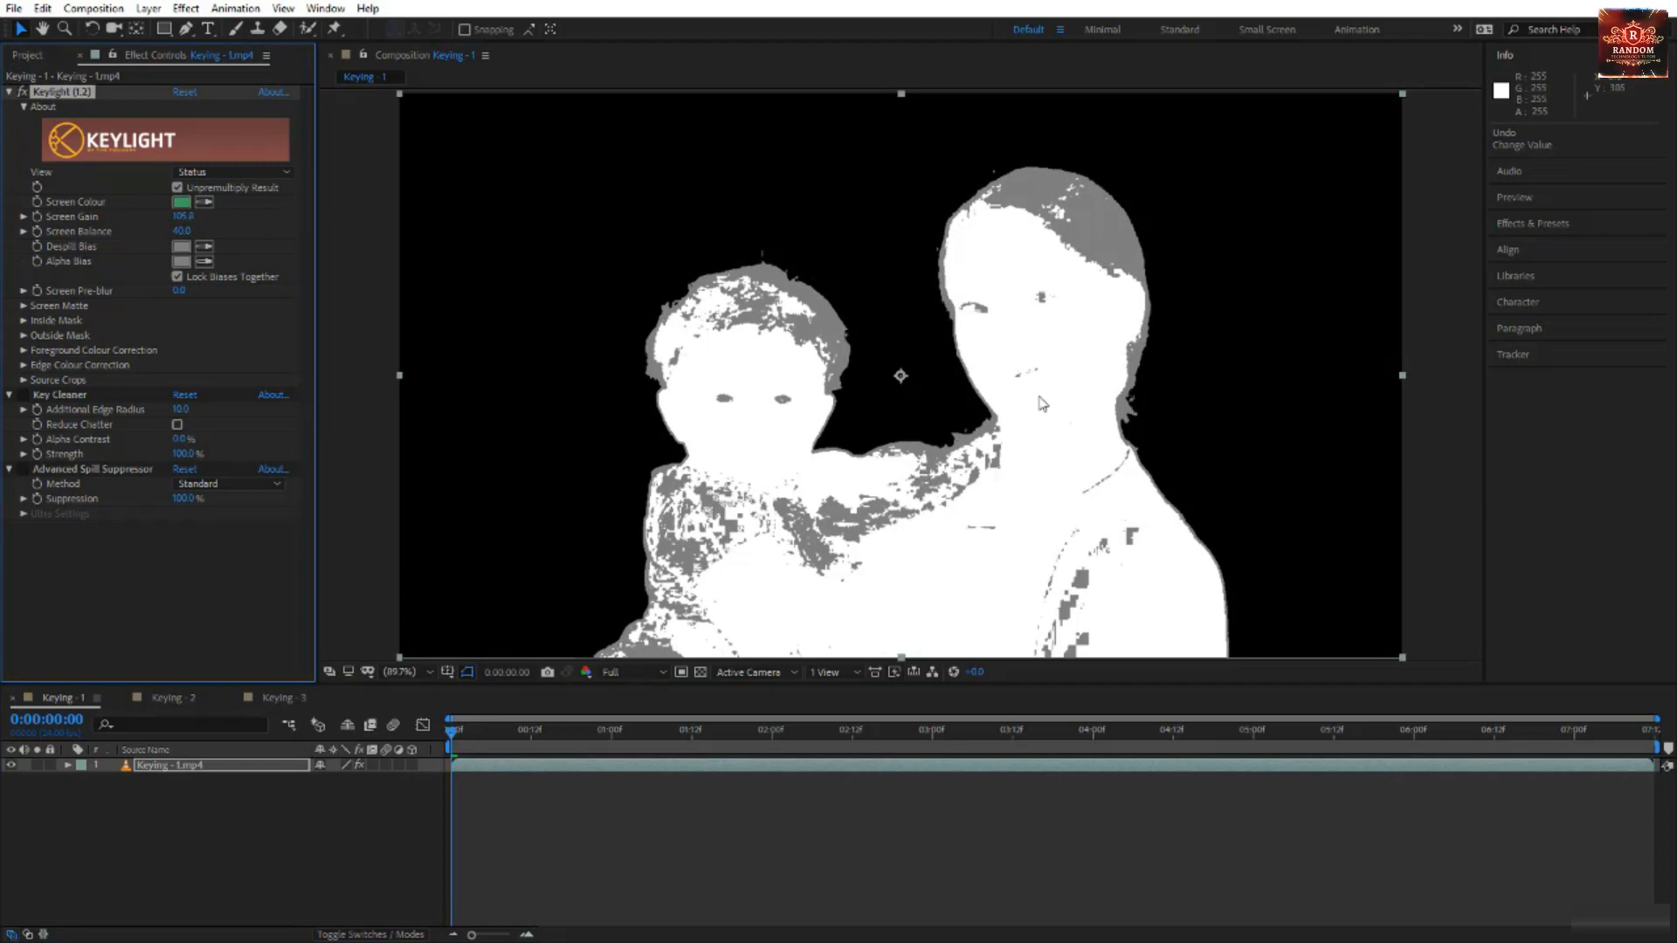
{"action": "left_click_drag", "start_coordinate": [182, 216], "coordinate": [204, 222]}
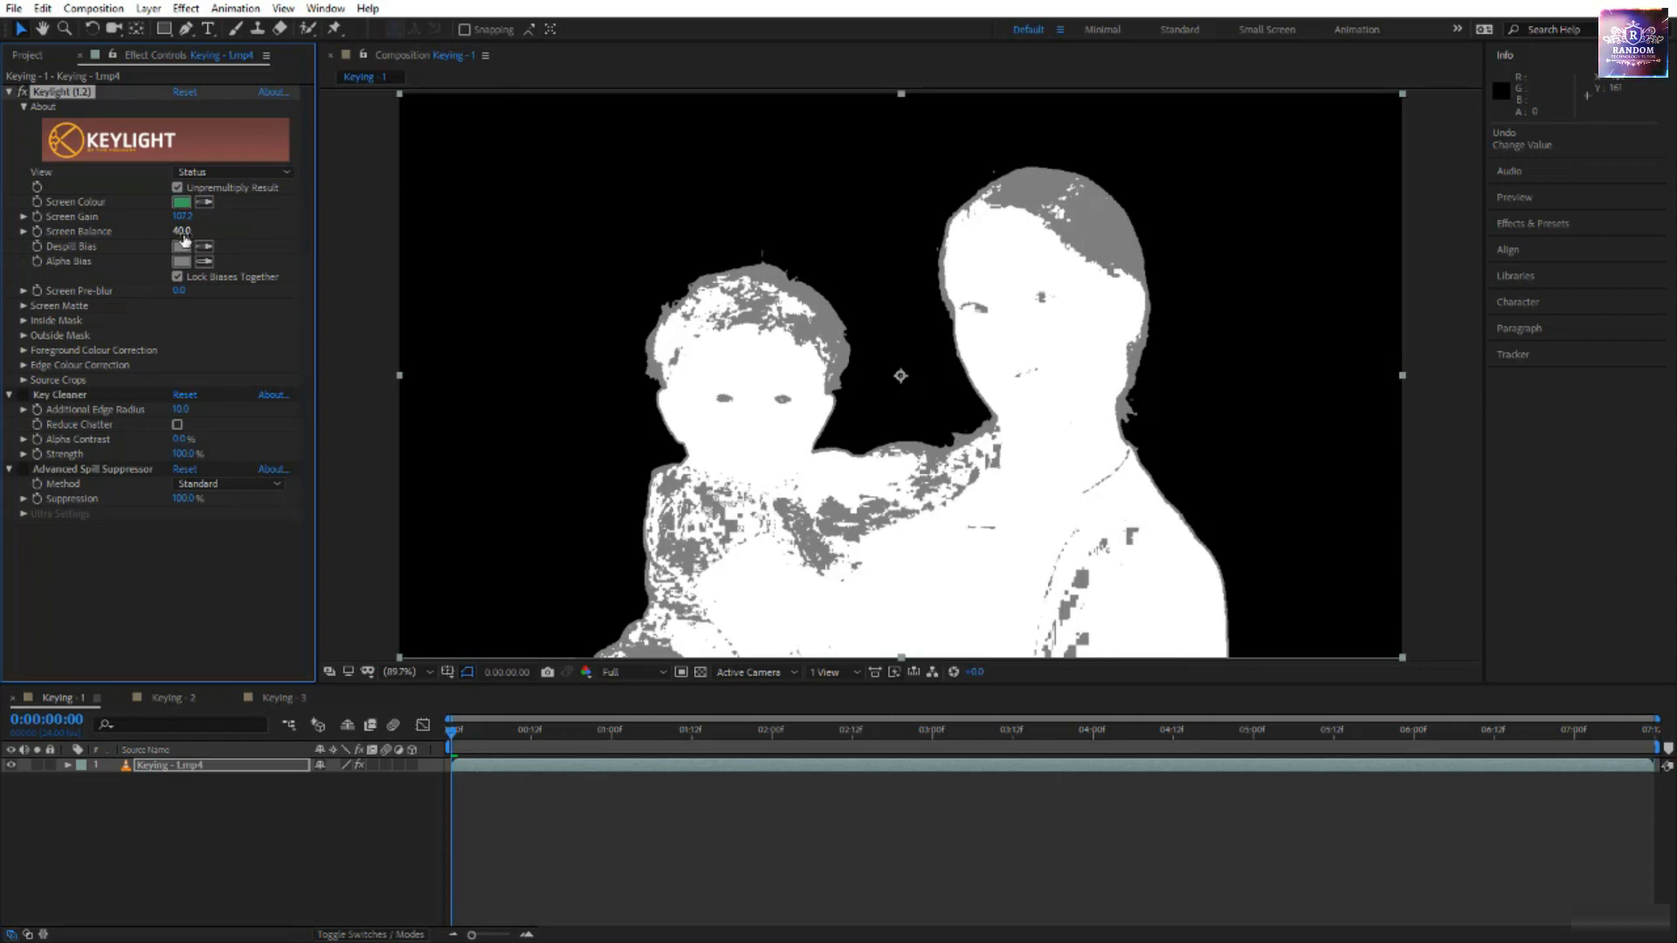
{"action": "left_click_drag", "start_coordinate": [184, 235], "coordinate": [239, 237]}
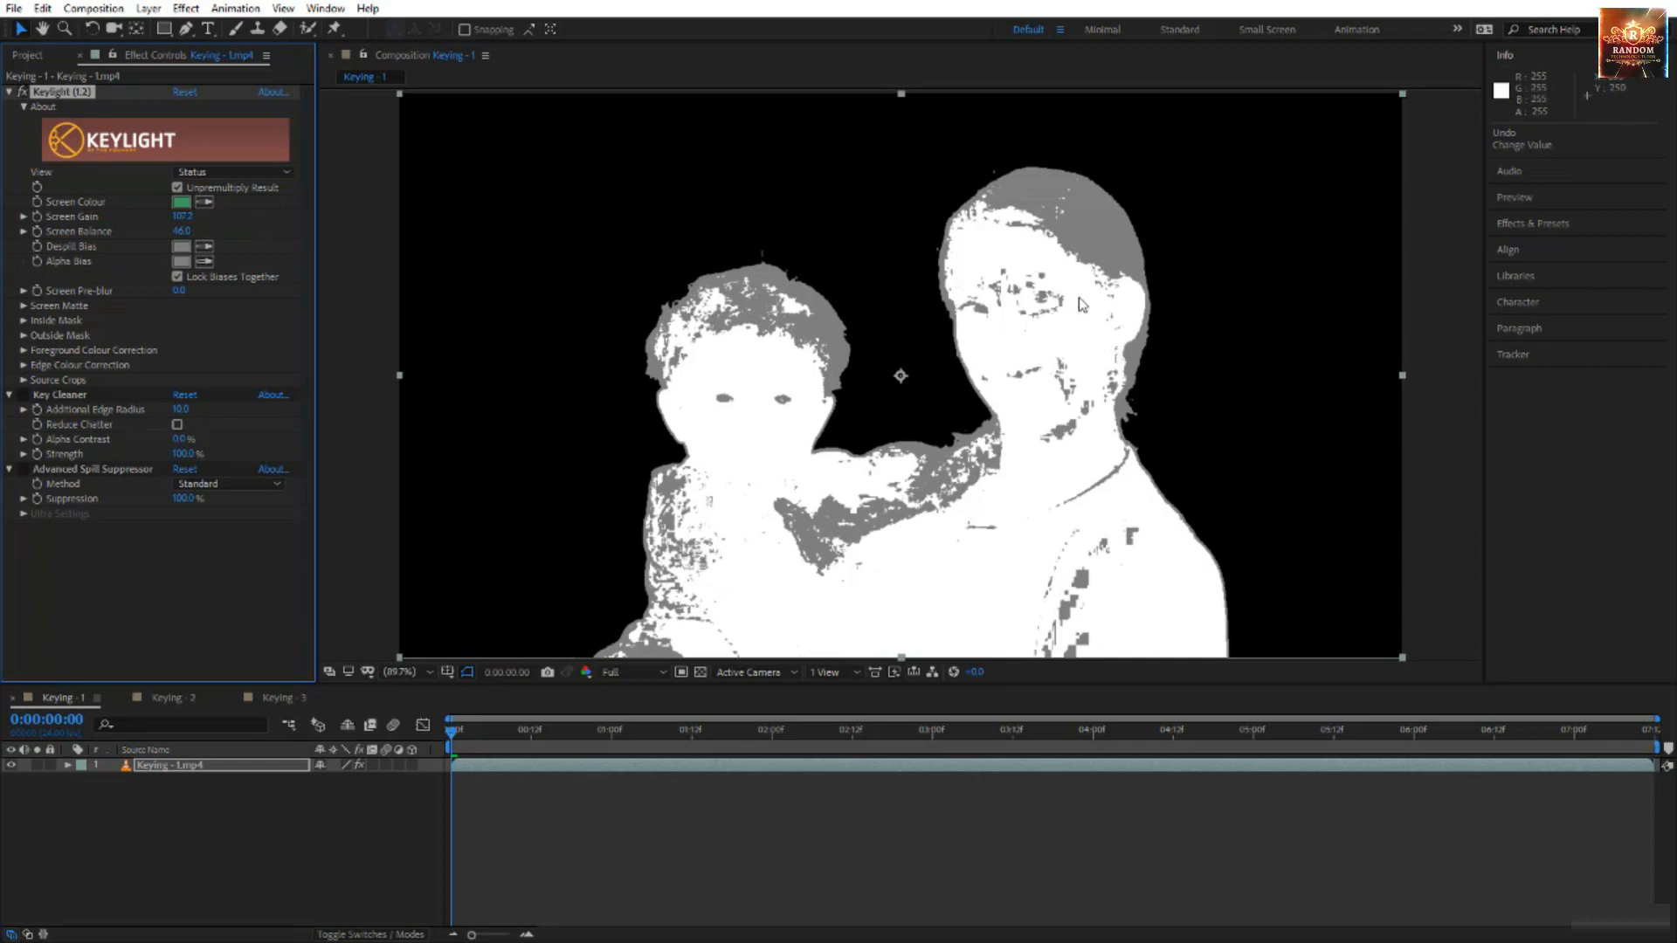
- Examine the edges of the child's hair up close, comparing Keylight's Intermediate Result and Status views
{"action": "left_click", "coordinate": [234, 172]}
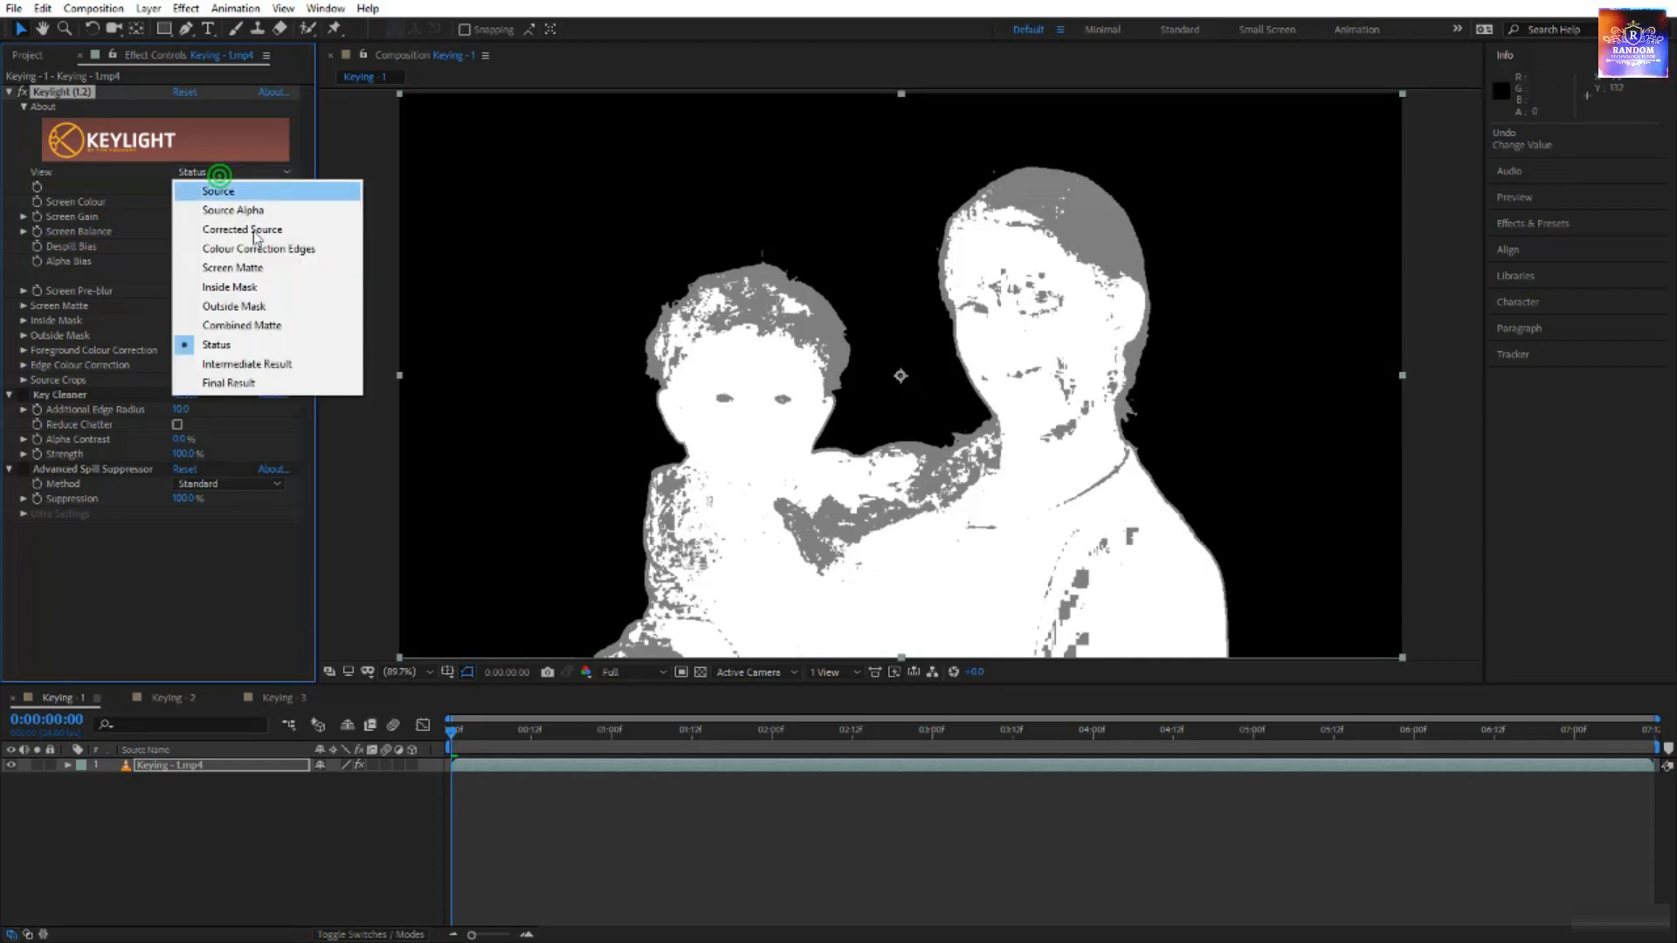
{"action": "left_click", "coordinate": [320, 376]}
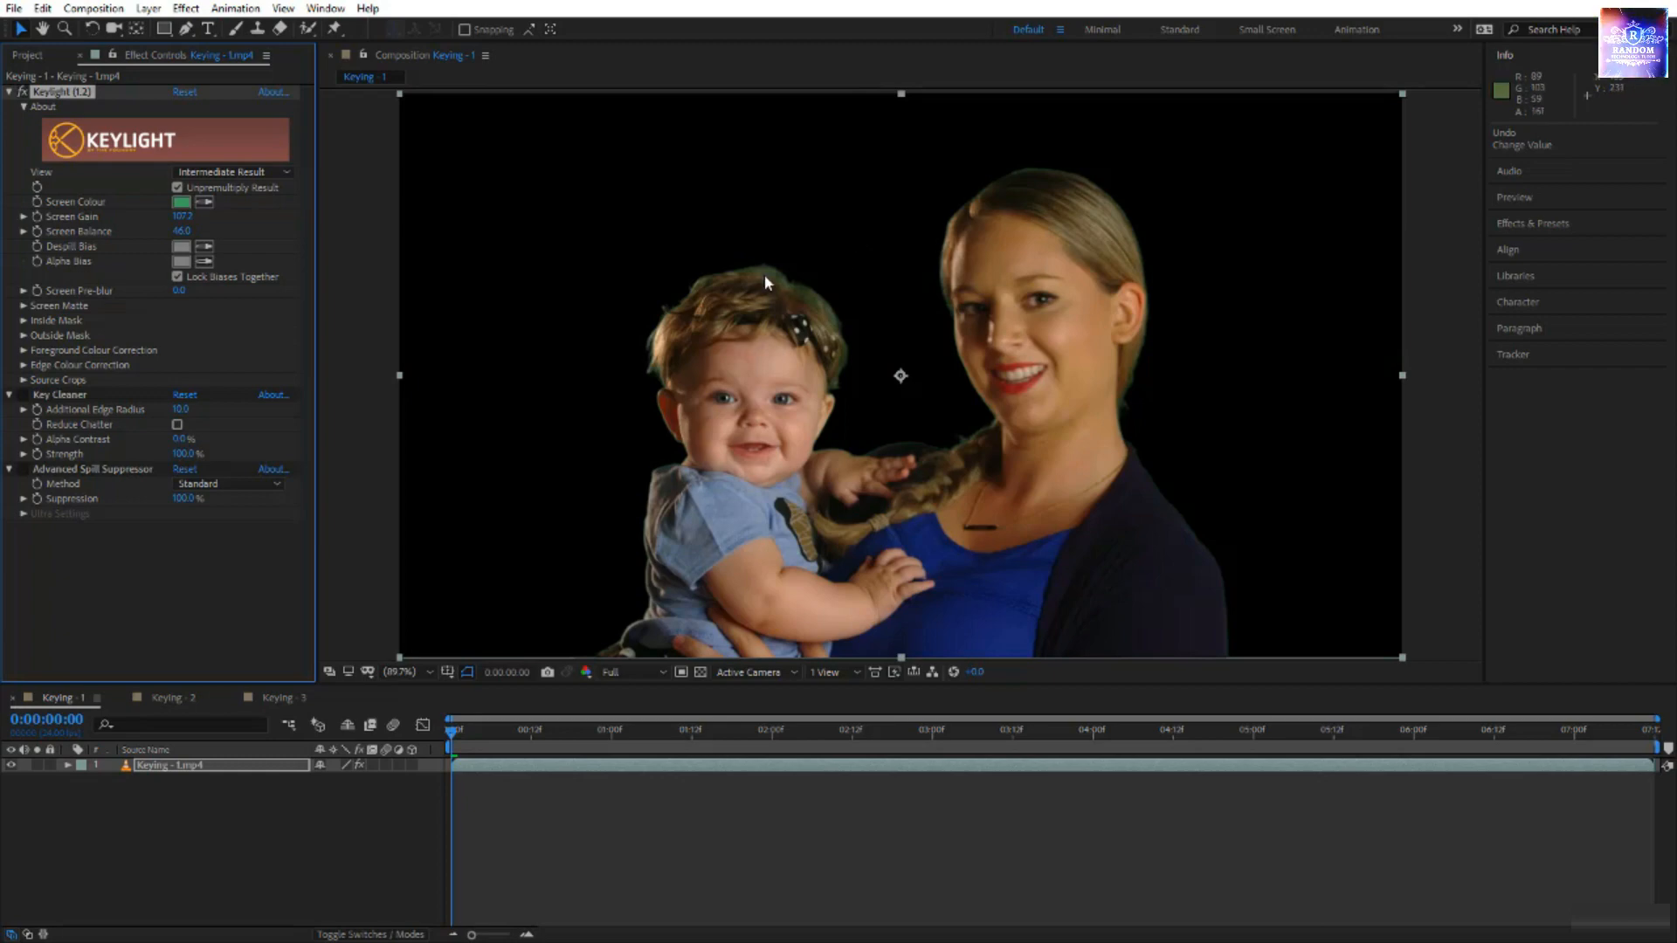
{"action": "scroll", "coordinate": [805, 290], "scroll_direction": "up", "scroll_amount": 3}
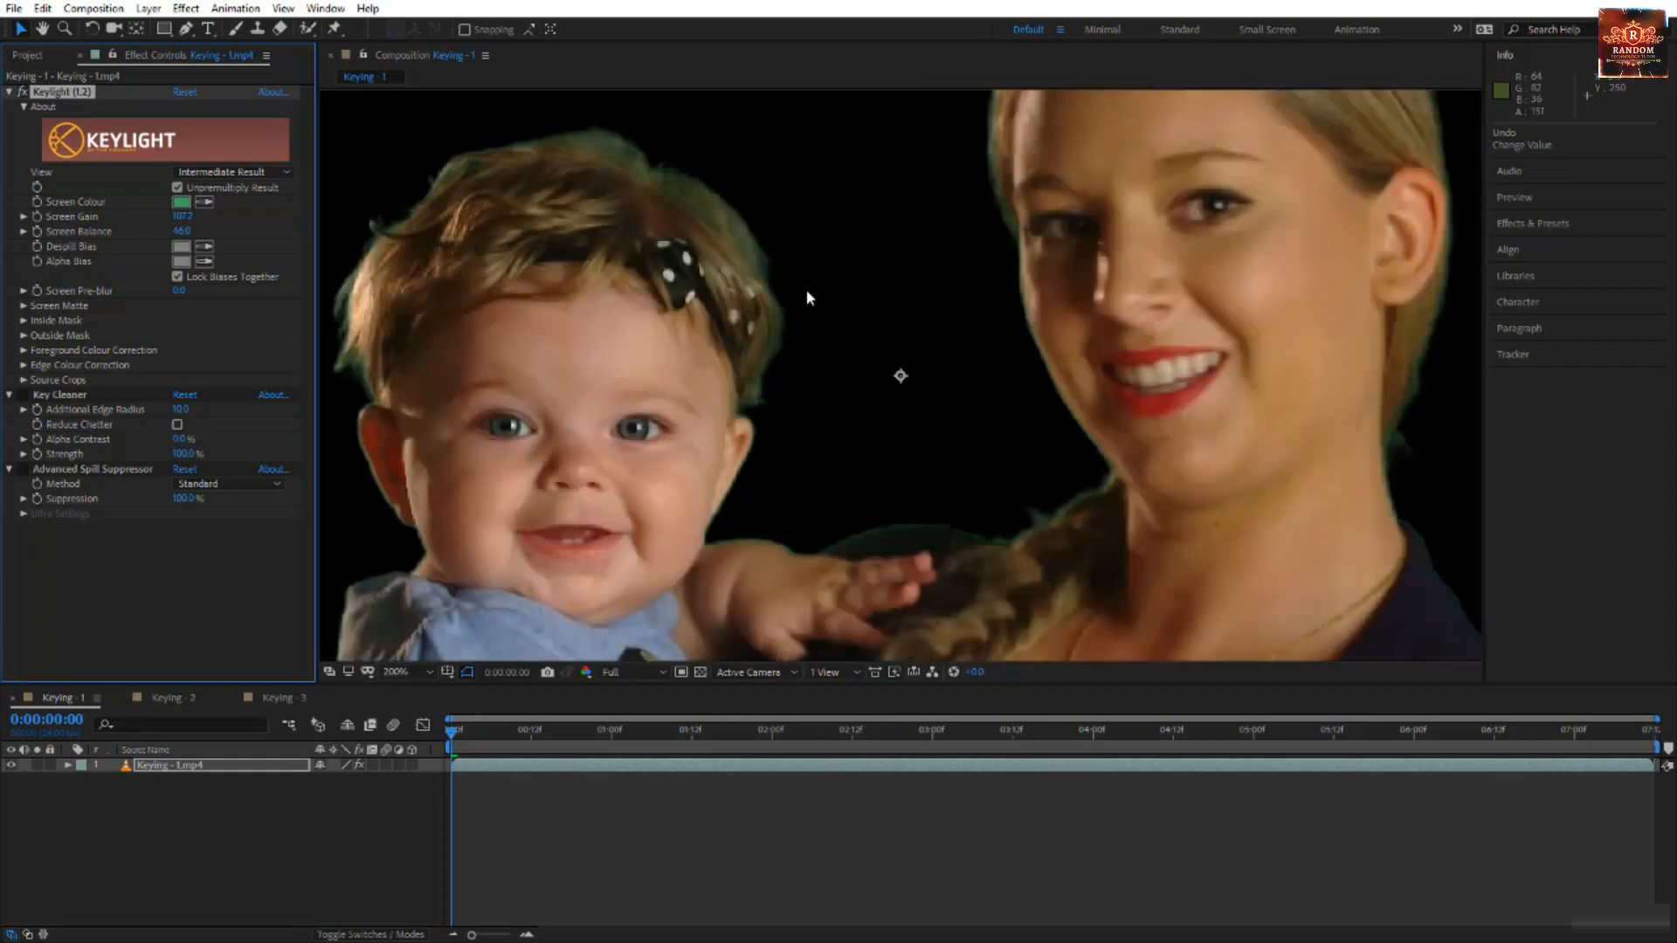
{"action": "left_click_drag", "start_coordinate": [558, 199], "coordinate": [969, 358]}
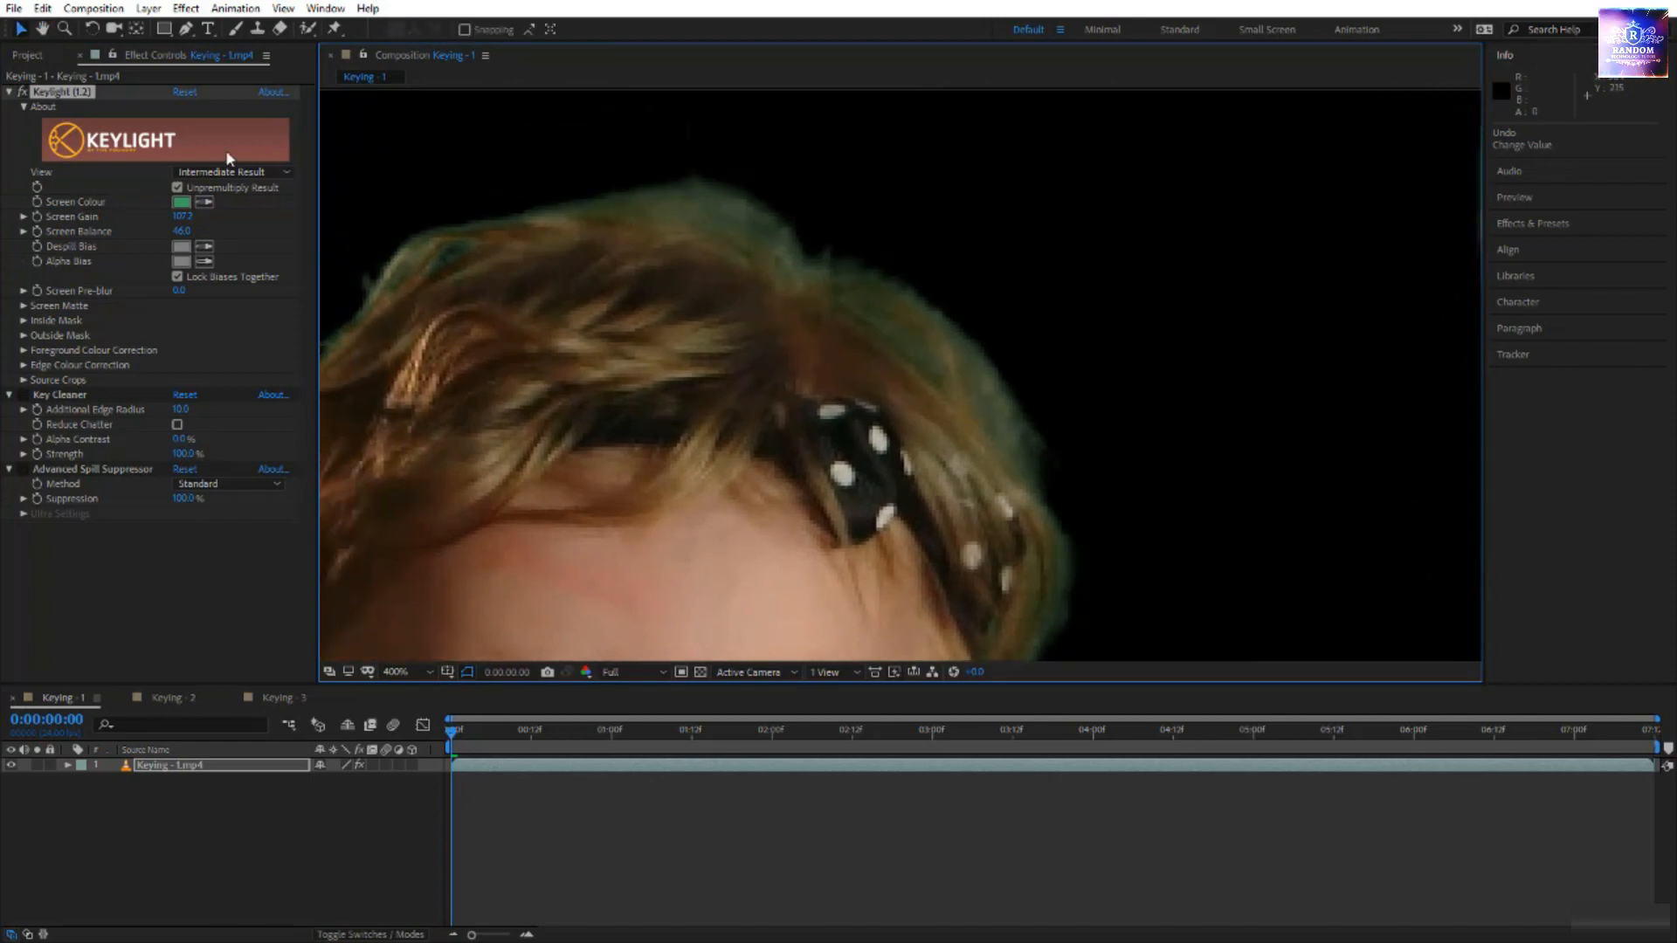
{"action": "left_click", "coordinate": [218, 171]}
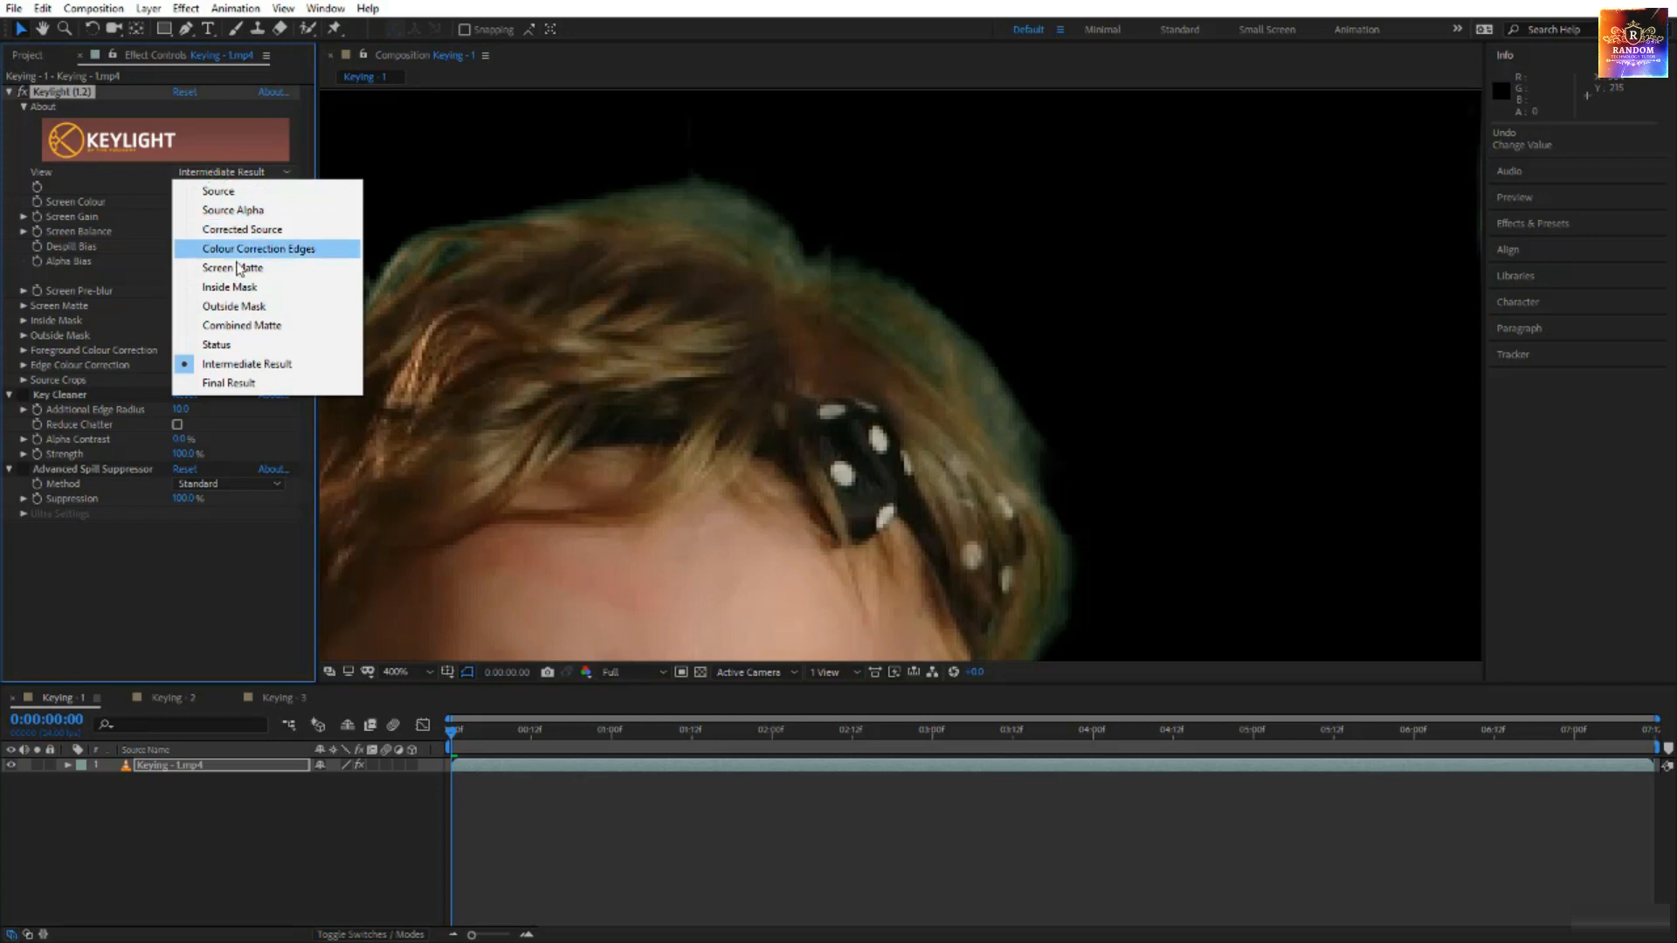
{"action": "left_click", "coordinate": [249, 344]}
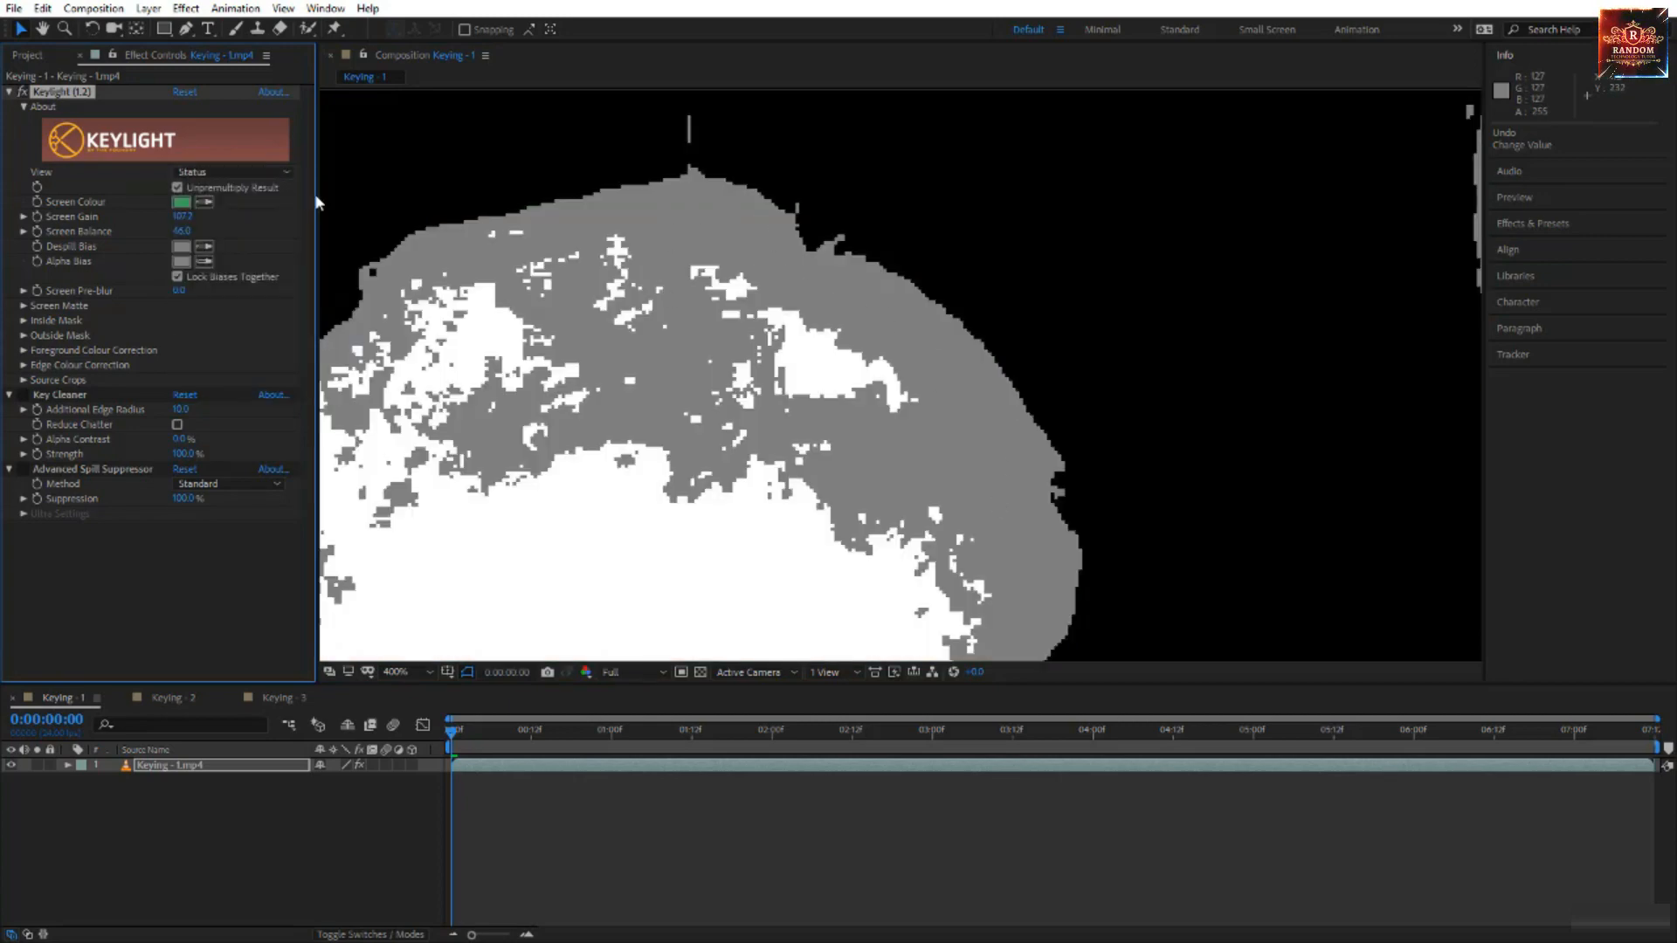
{"action": "left_click", "coordinate": [235, 172]}
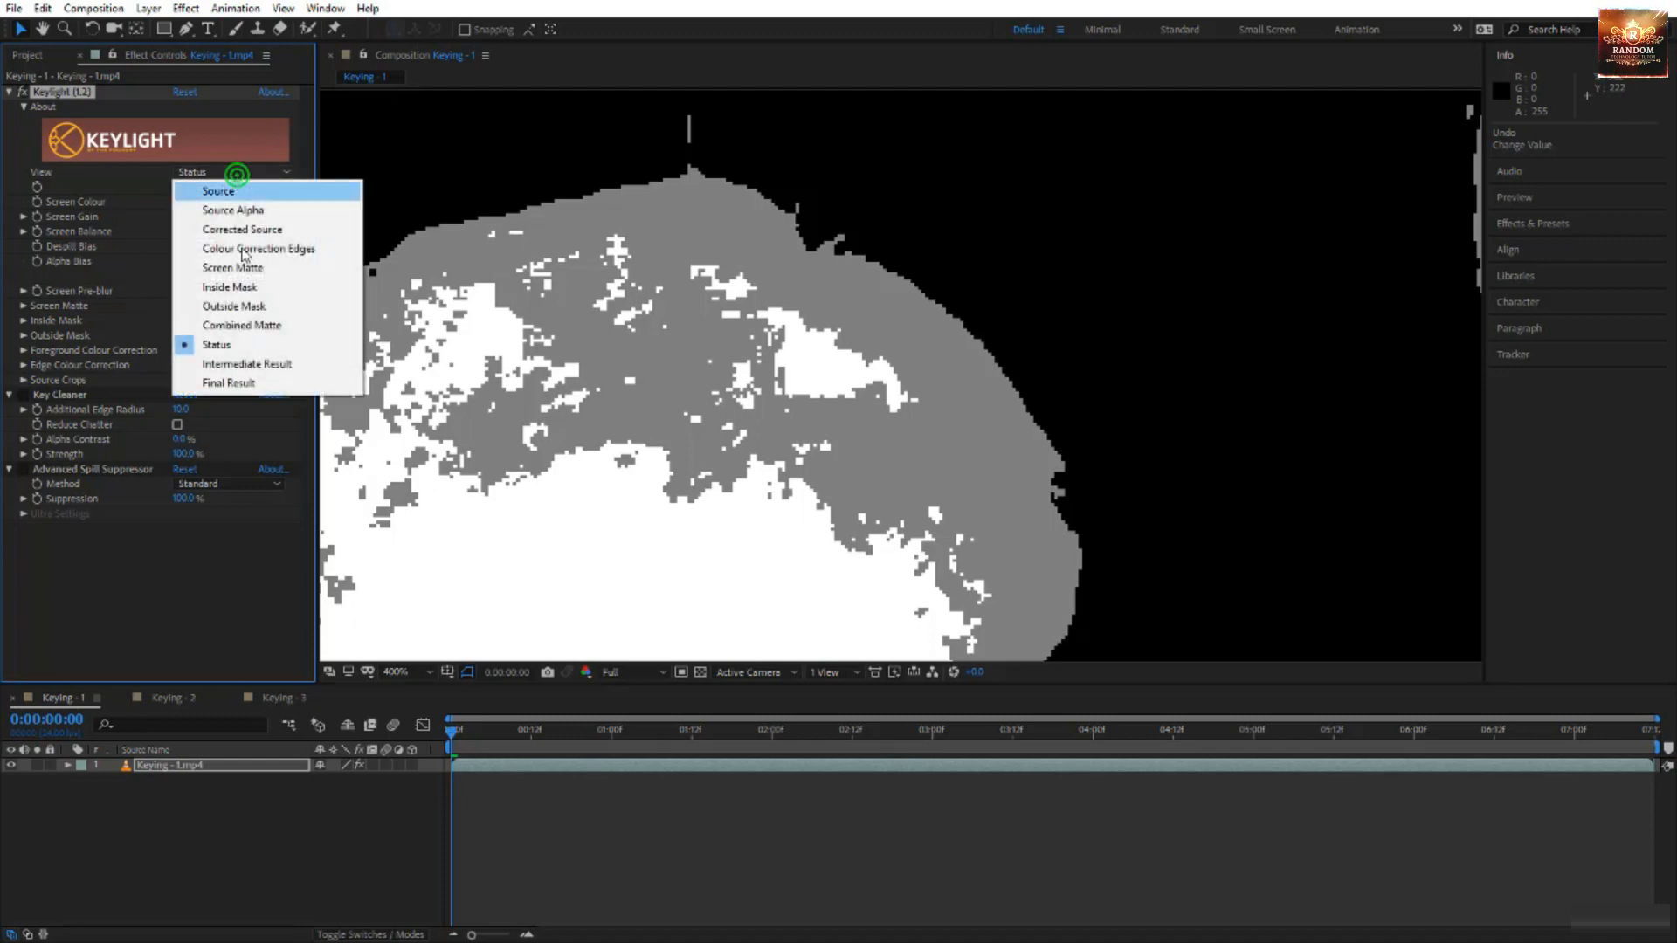
{"action": "left_click", "coordinate": [249, 363]}
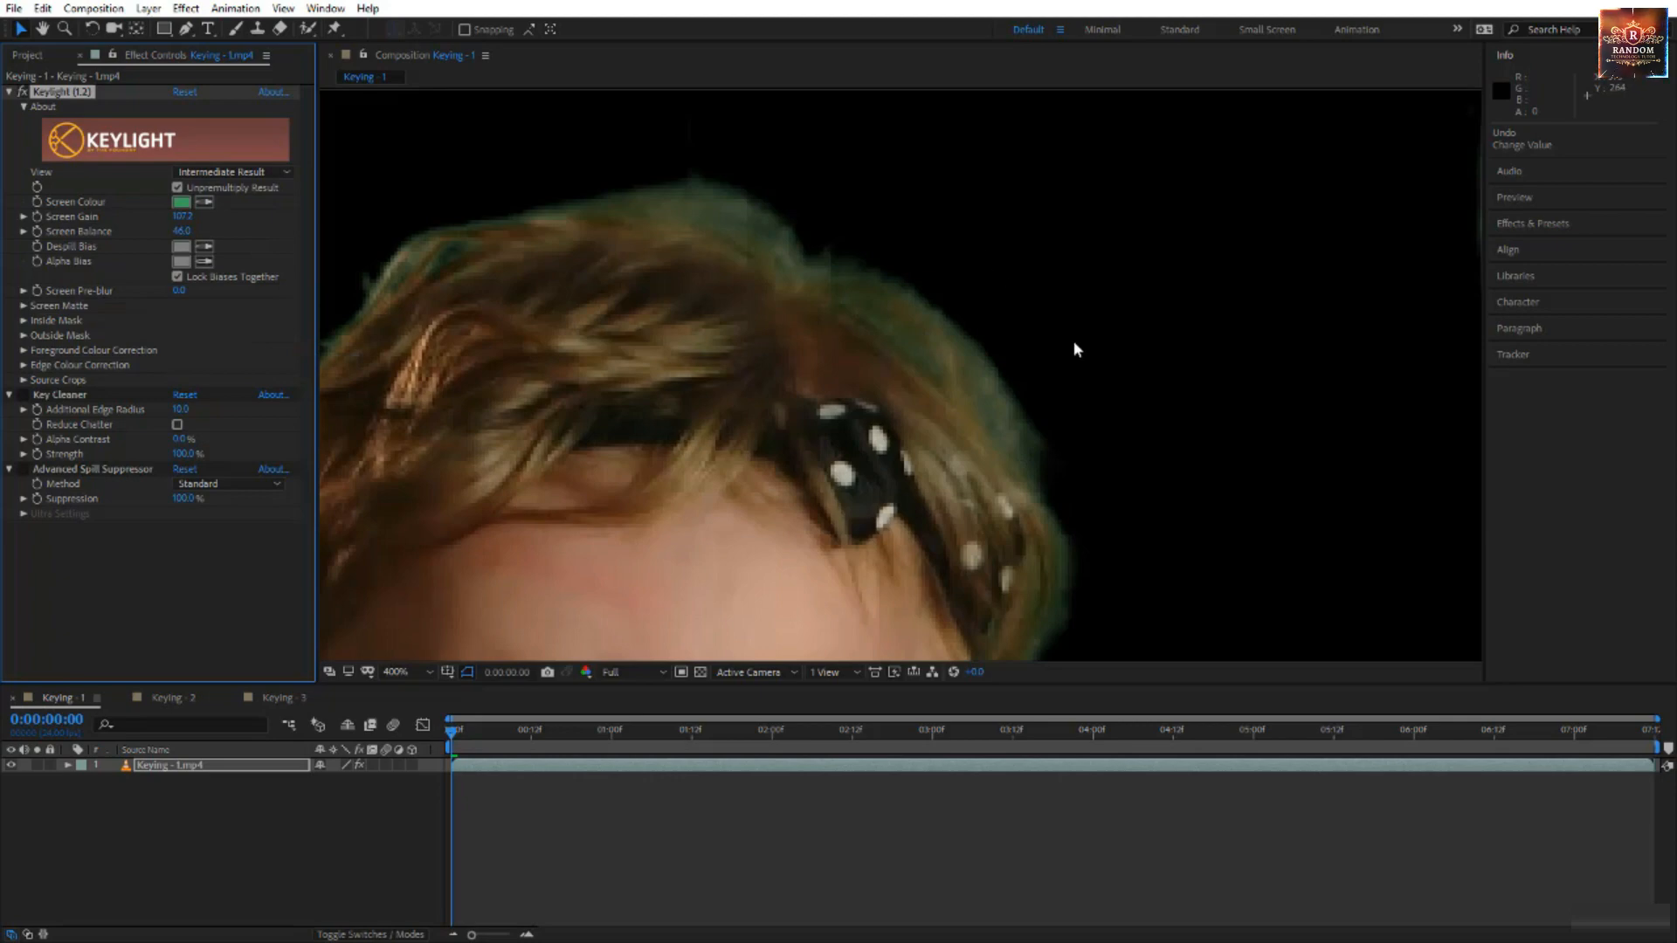
- Inspect the edge of the woman's hair at 800% in Intermediate Result, and compare it with the Status view
{"action": "key", "text": "slash"}
{"action": "left_click", "coordinate": [1181, 236]}
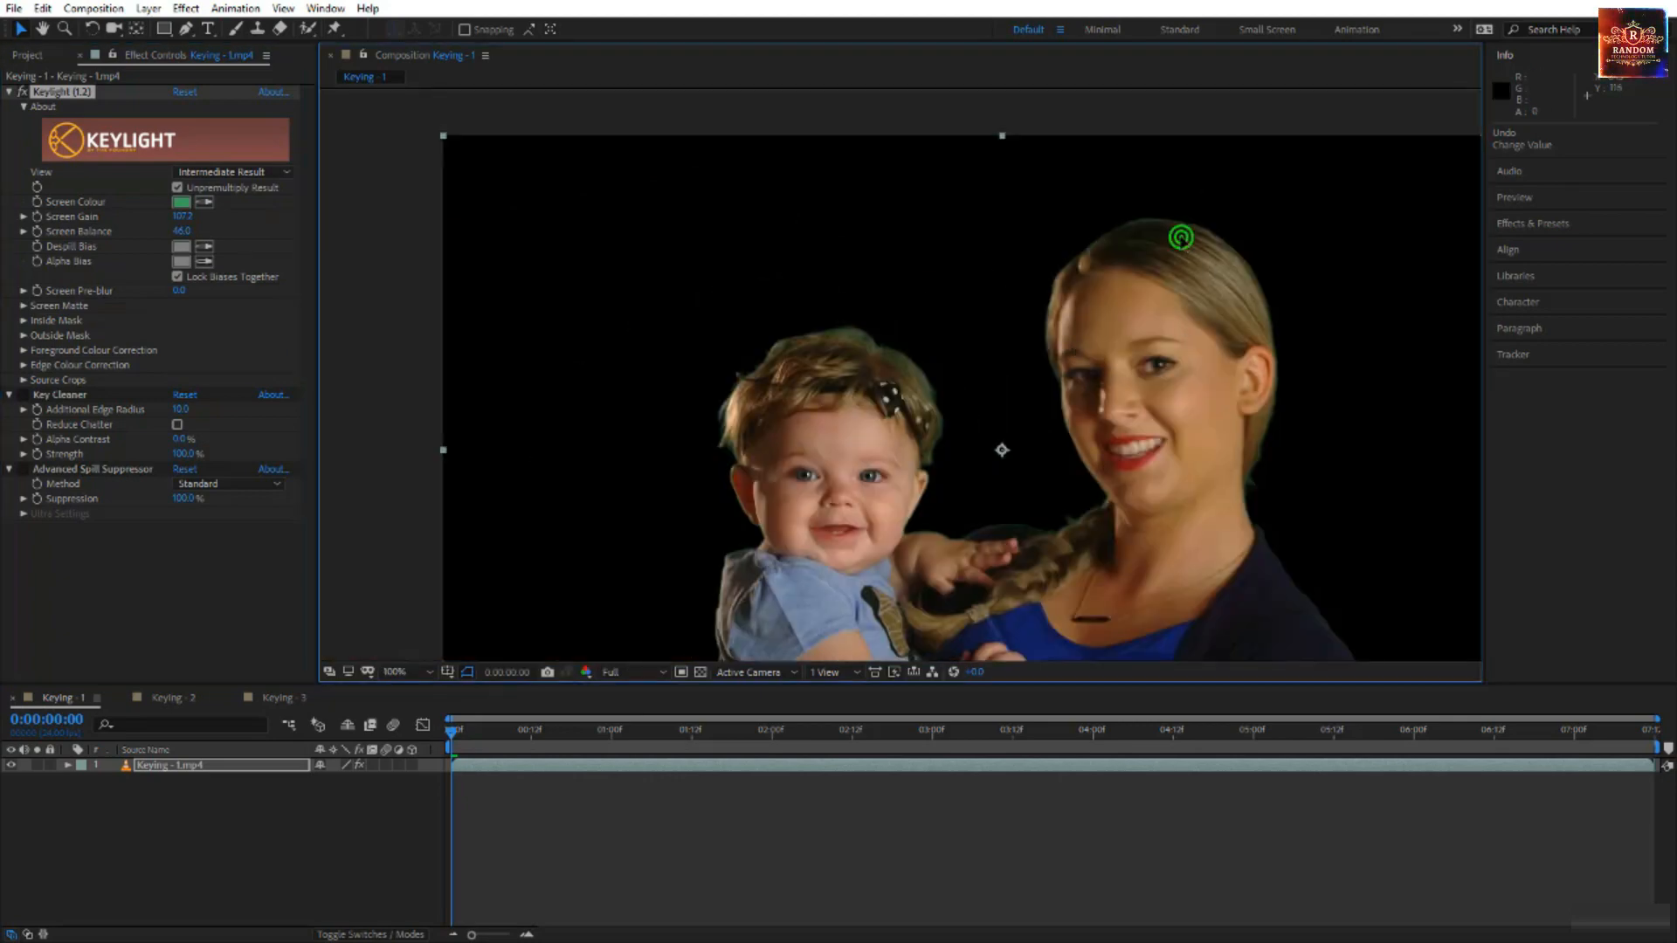
{"action": "key", "text": "h"}
{"action": "left_click_drag", "start_coordinate": [1185, 227], "coordinate": [1105, 277]}
{"action": "scroll", "coordinate": [1105, 277], "scroll_direction": "up", "scroll_amount": 3}
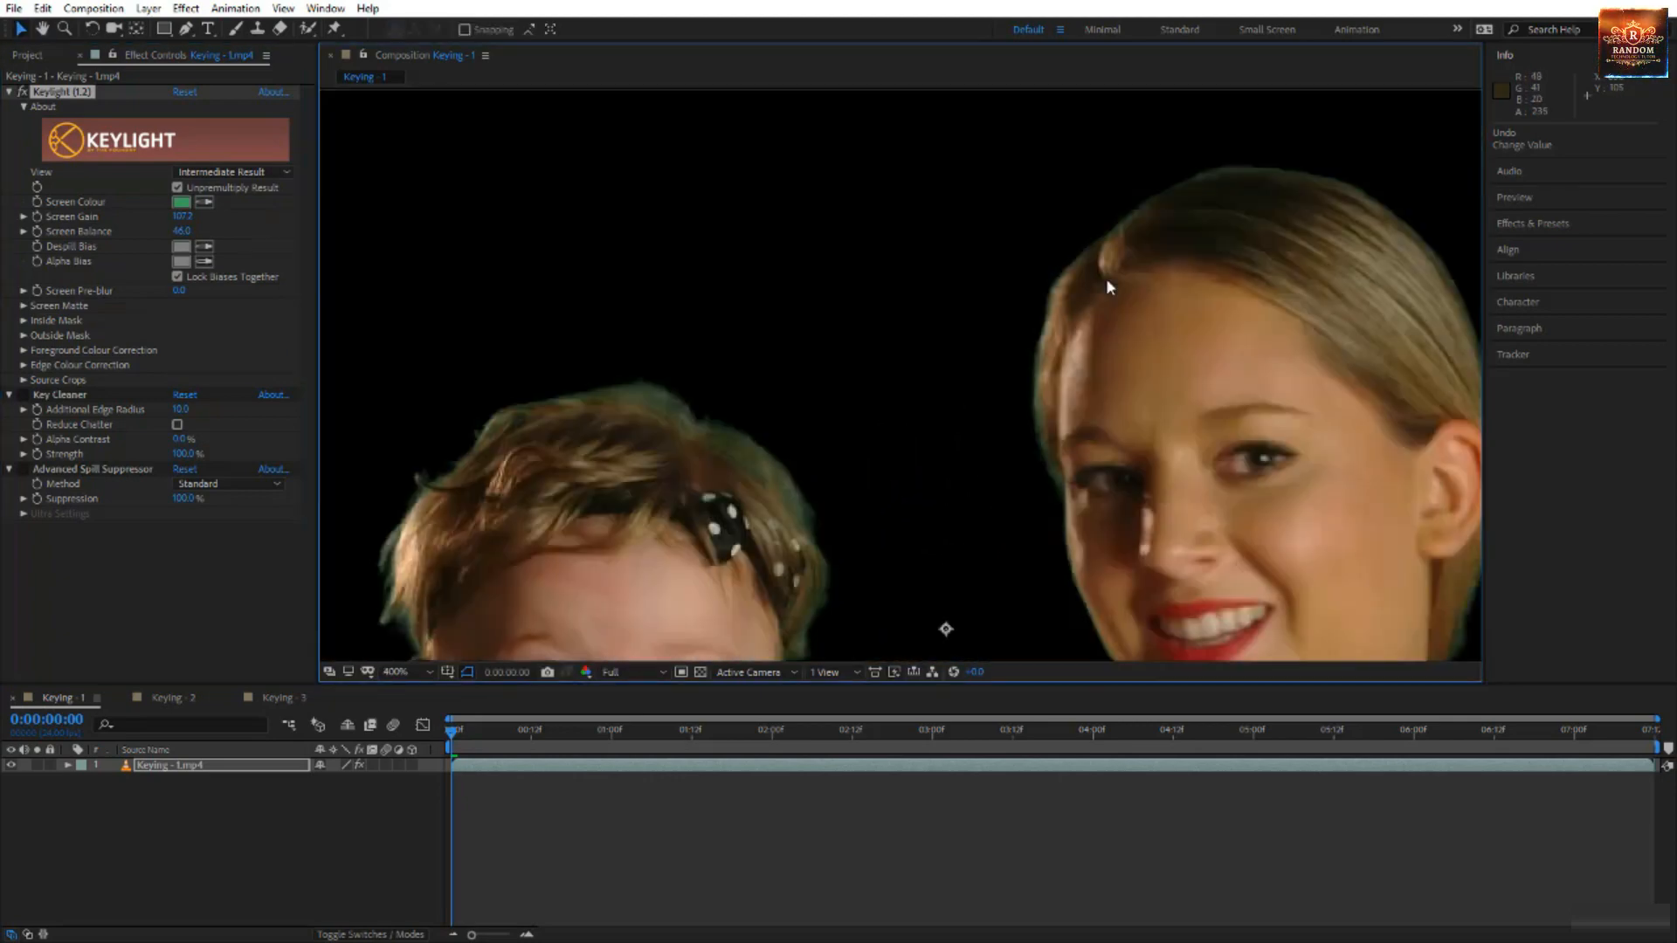
{"action": "key", "text": "space"}
{"action": "left_click_drag", "start_coordinate": [1313, 263], "coordinate": [390, 405]}
{"action": "left_click_drag", "start_coordinate": [816, 264], "coordinate": [685, 610]}
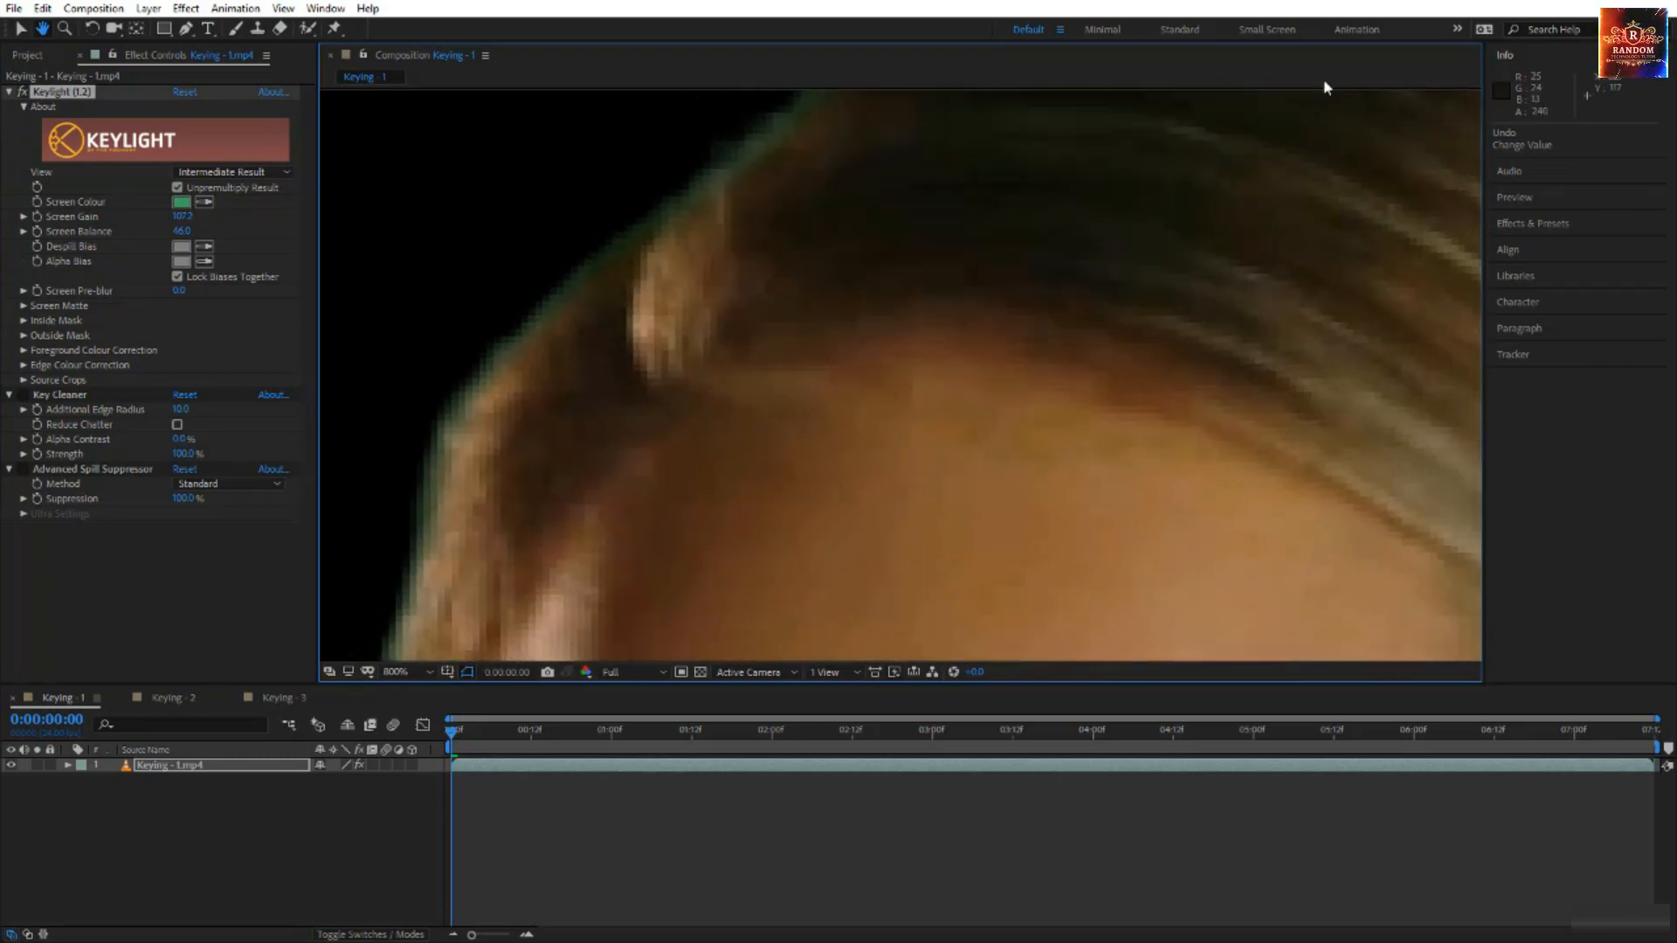
{"action": "left_click_drag", "start_coordinate": [1239, 131], "coordinate": [801, 419]}
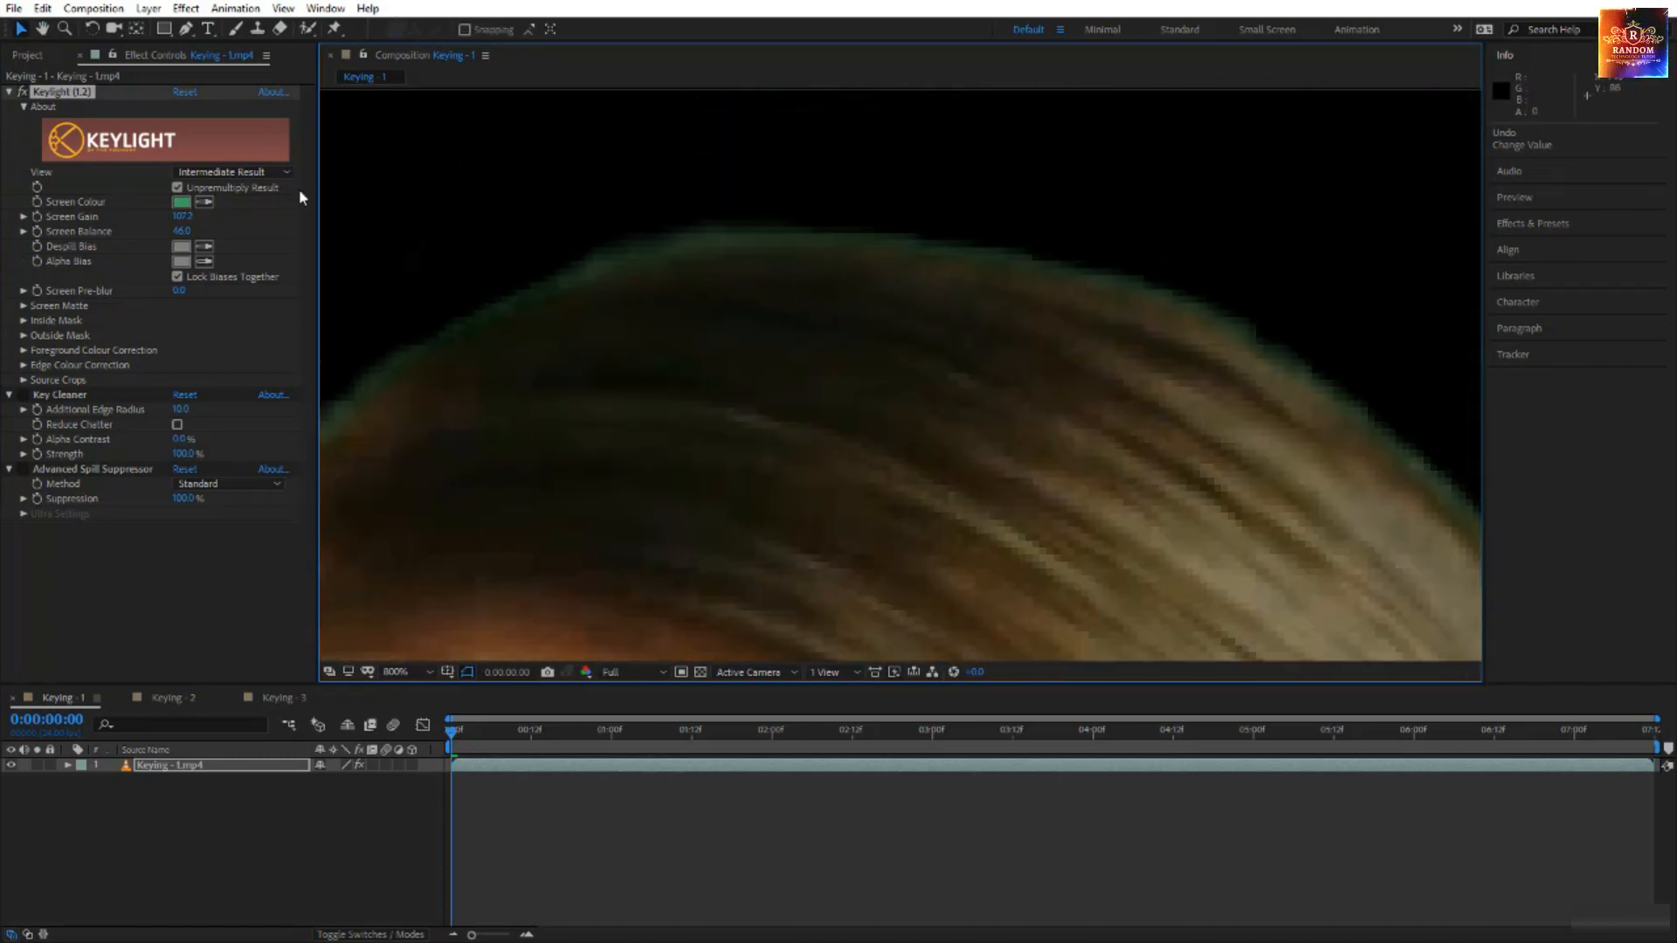
{"action": "left_click", "coordinate": [229, 170]}
{"action": "left_click", "coordinate": [227, 169]}
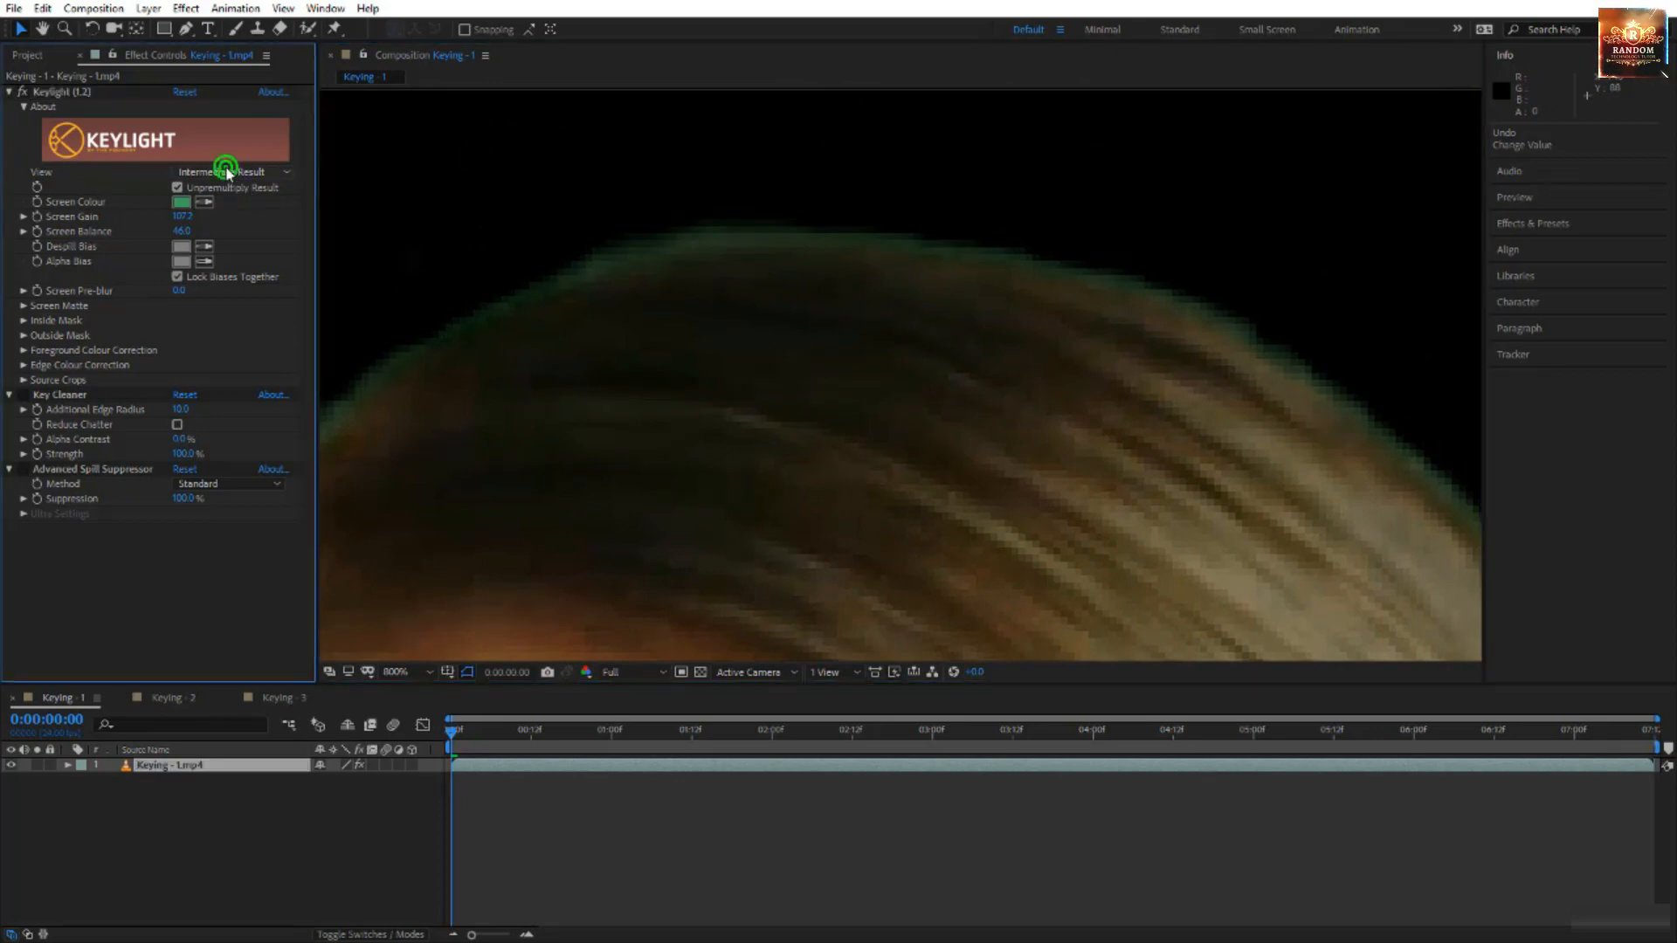
{"action": "left_click", "coordinate": [244, 343]}
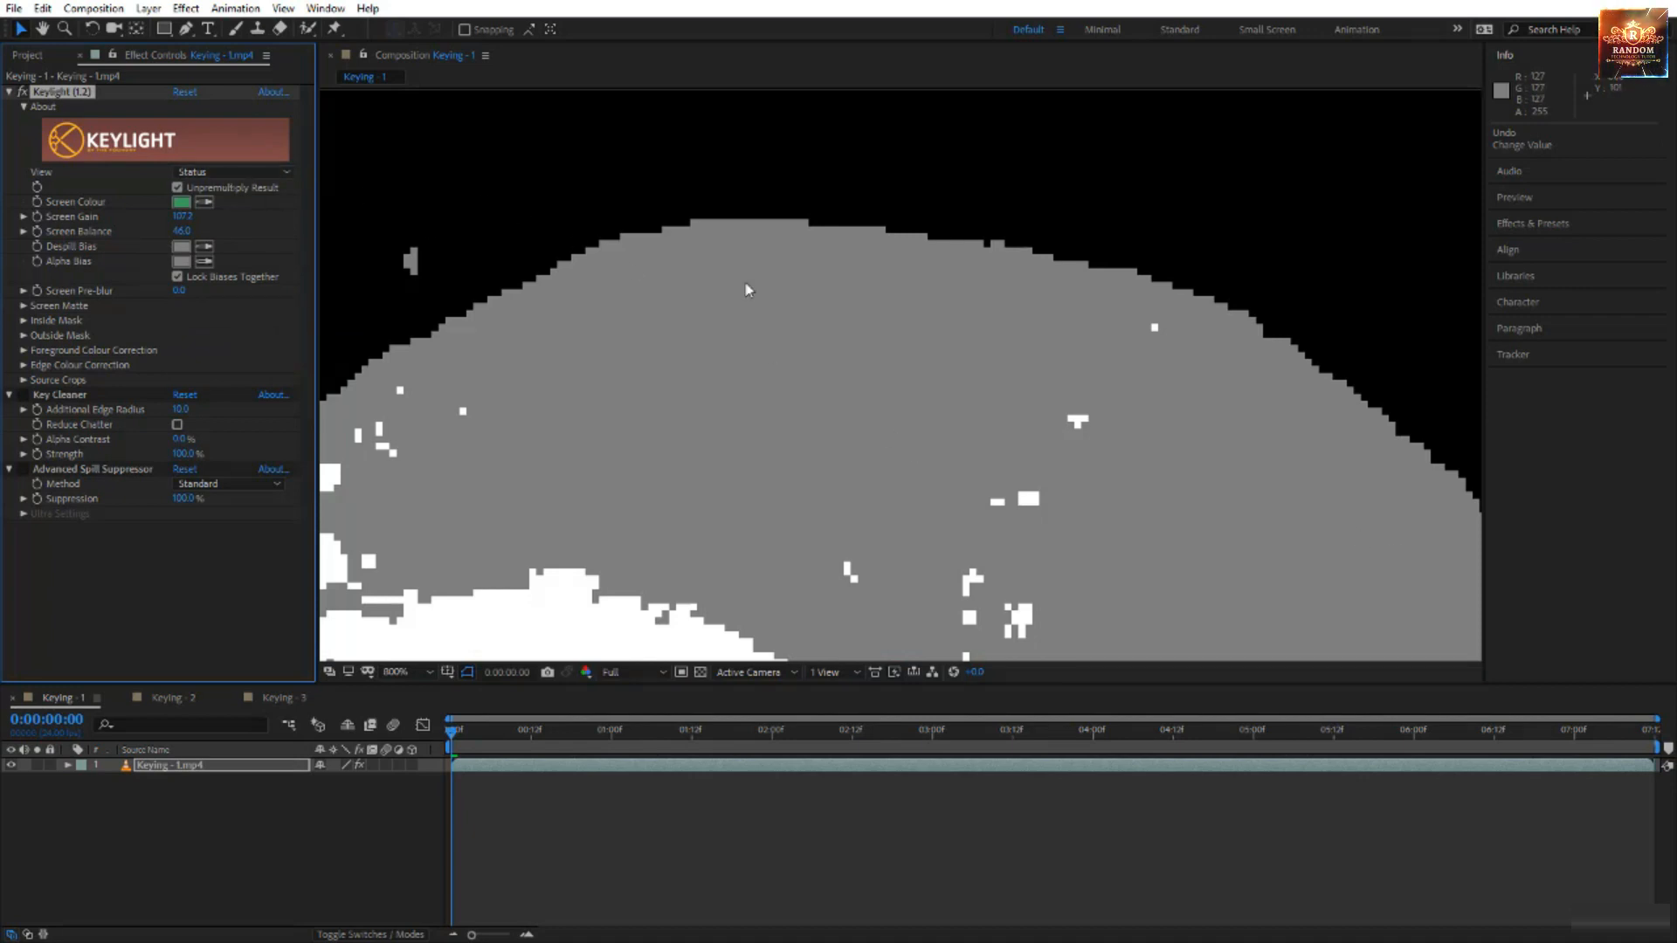
- Fit the whole composition in the viewer, set Keylight's View to Screen Matte, and expand the Screen Matte settings
{"action": "left_click", "coordinate": [403, 672]}
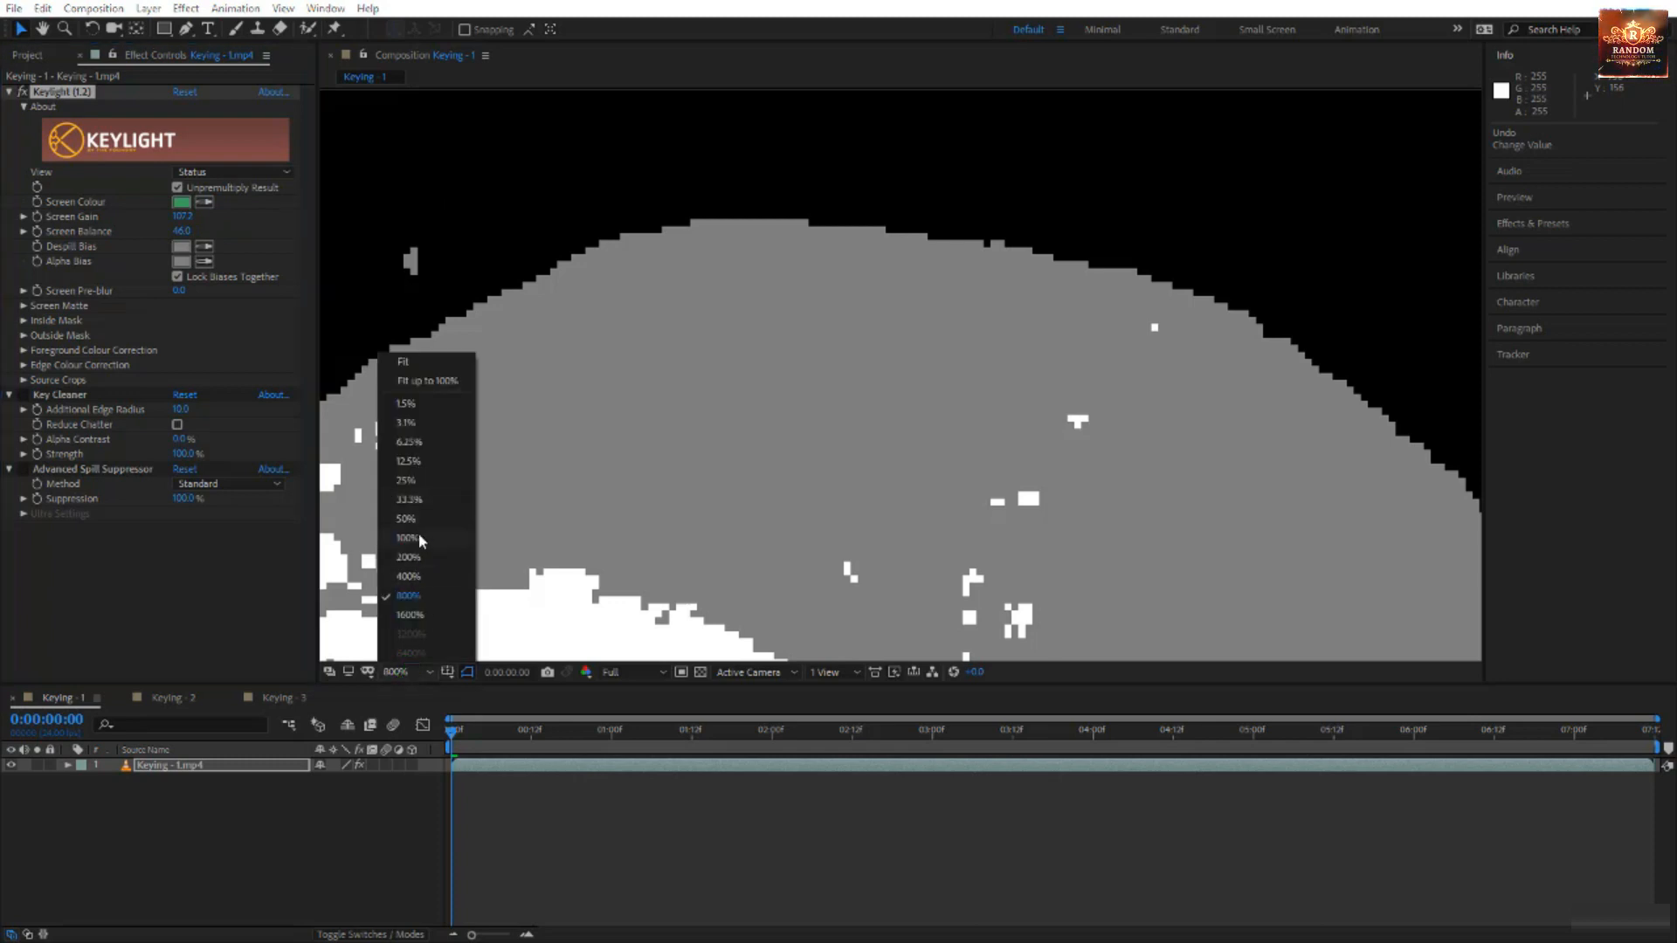
{"action": "left_click", "coordinate": [407, 362]}
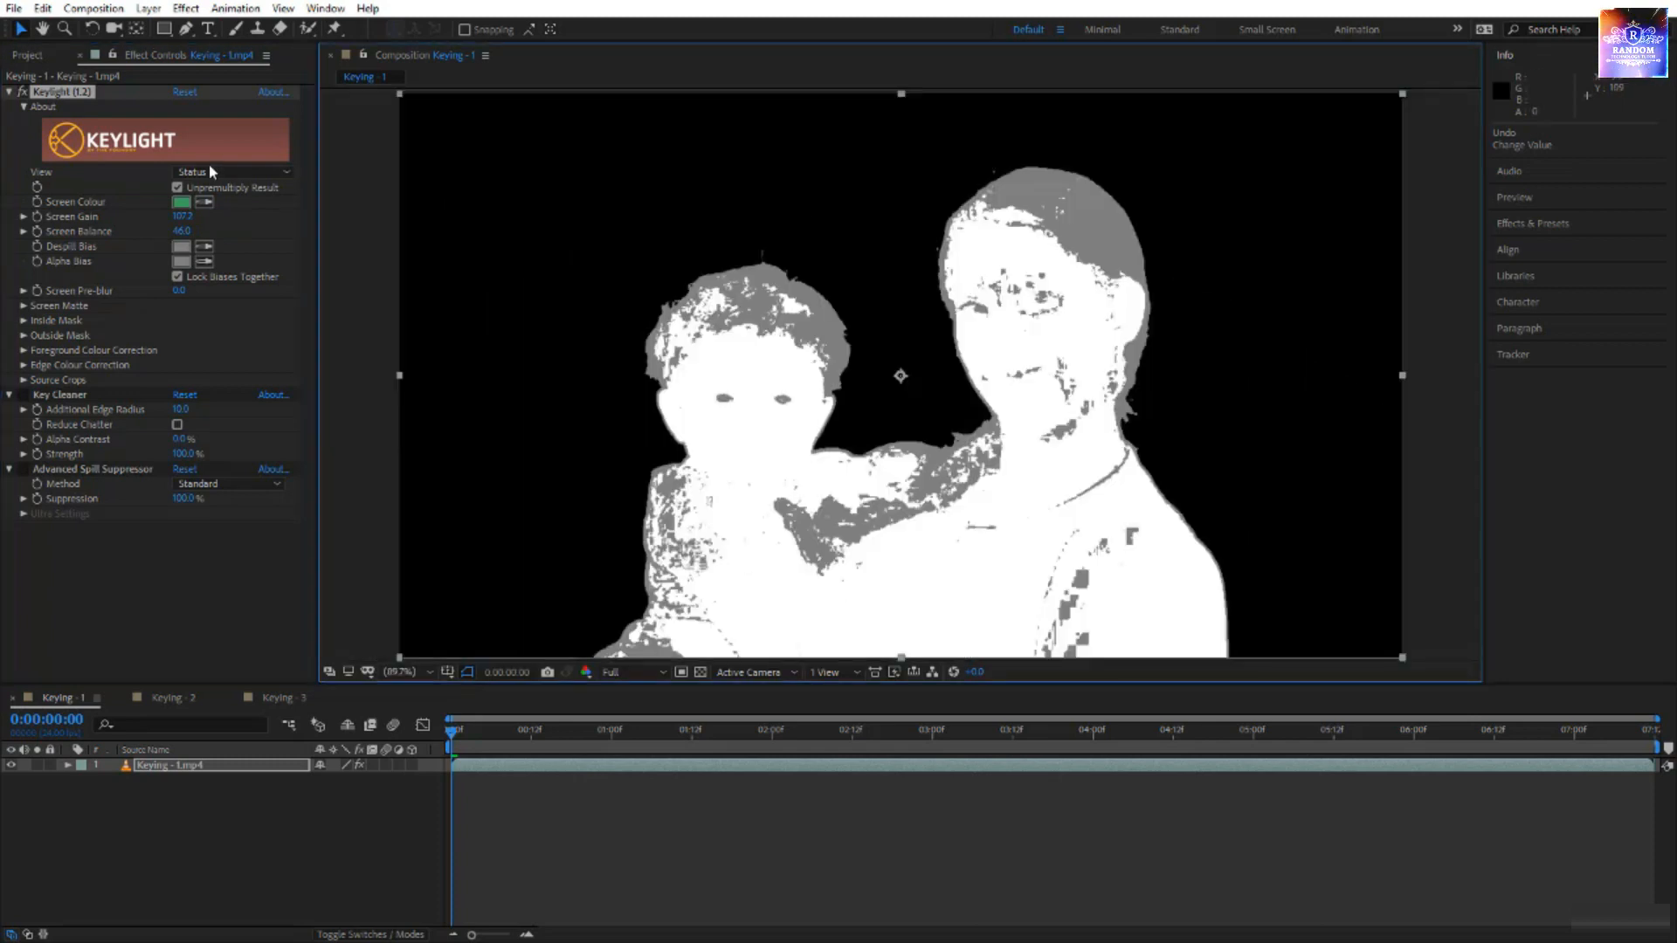
{"action": "left_click", "coordinate": [211, 172]}
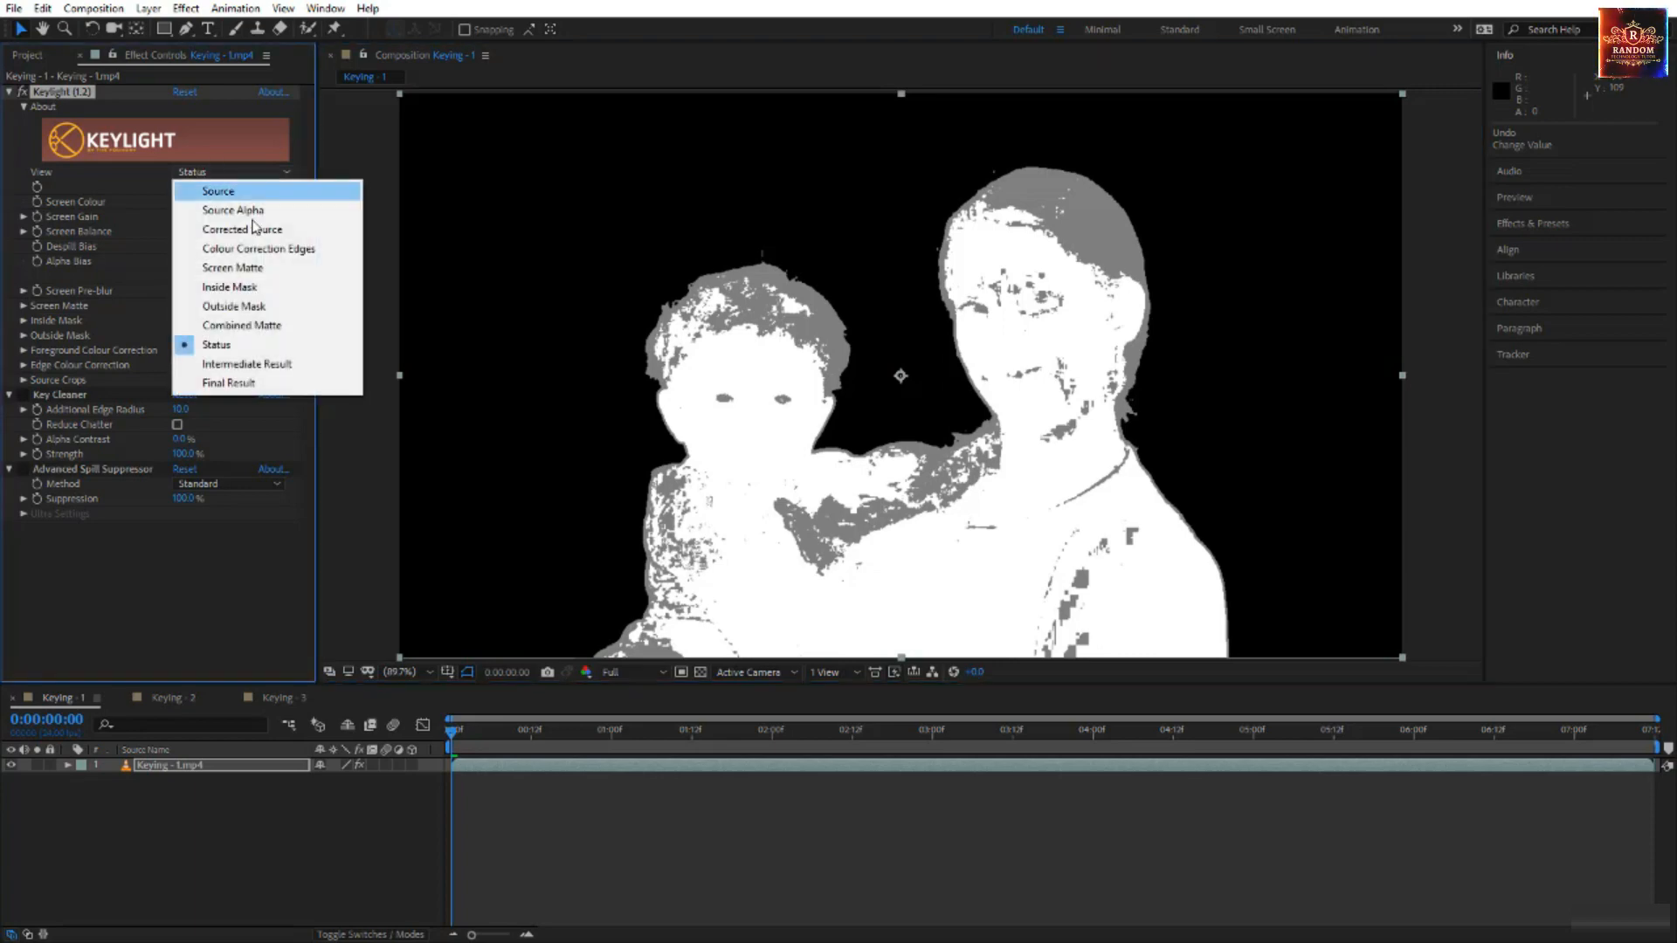
{"action": "left_click", "coordinate": [263, 267]}
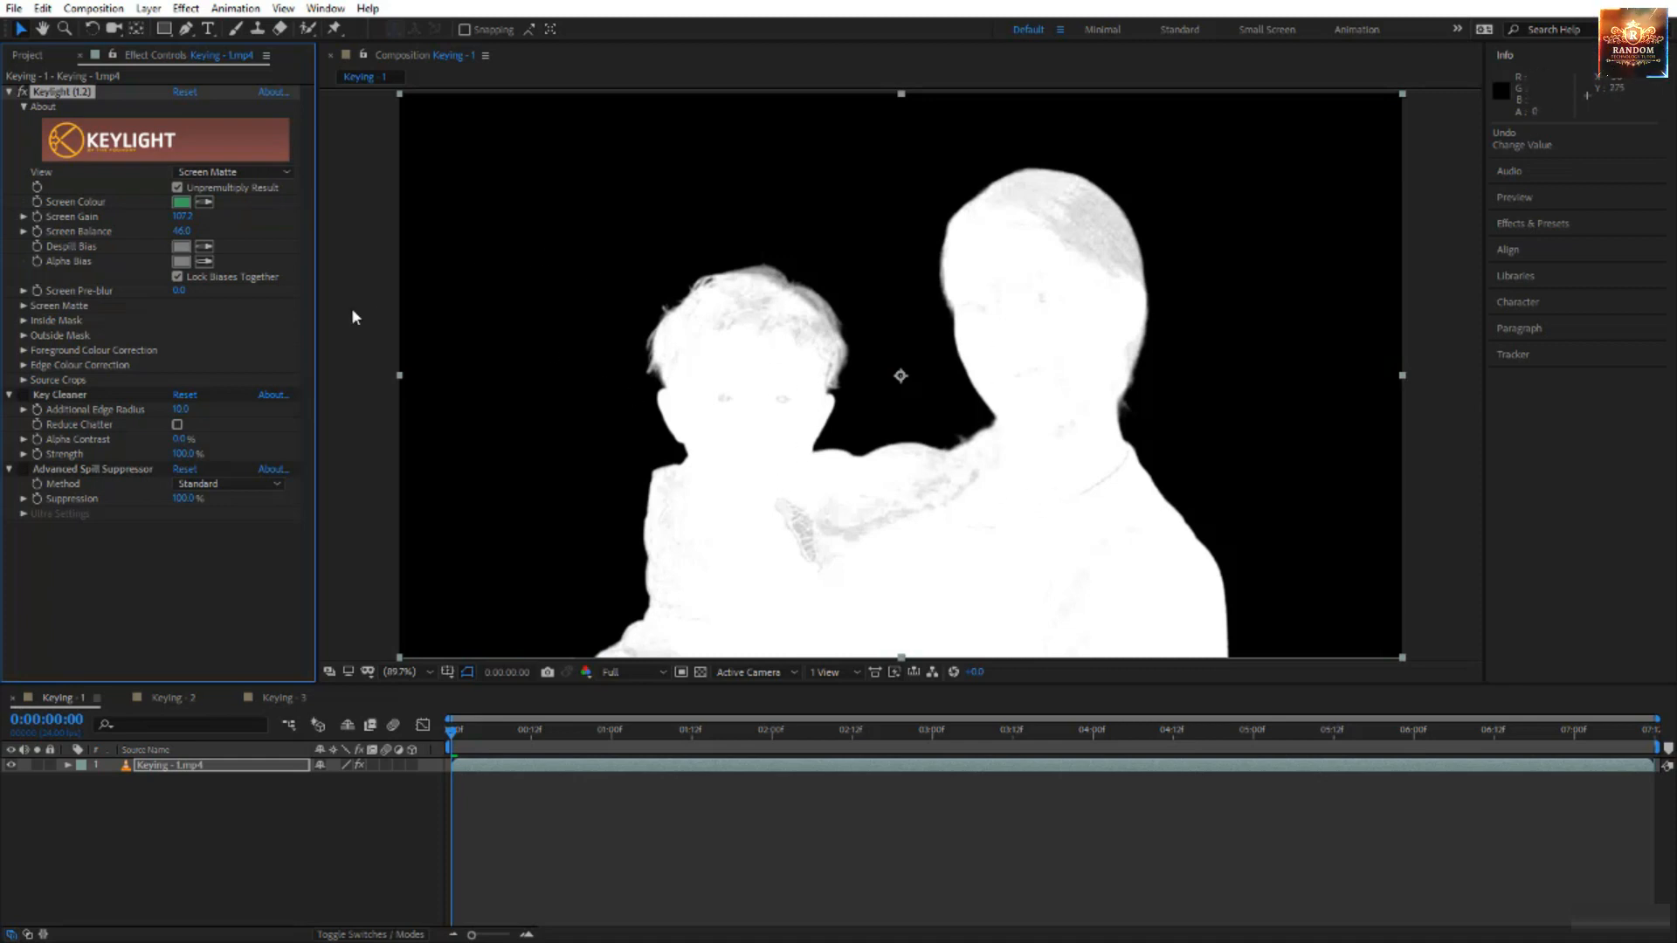
{"action": "left_click", "coordinate": [23, 305]}
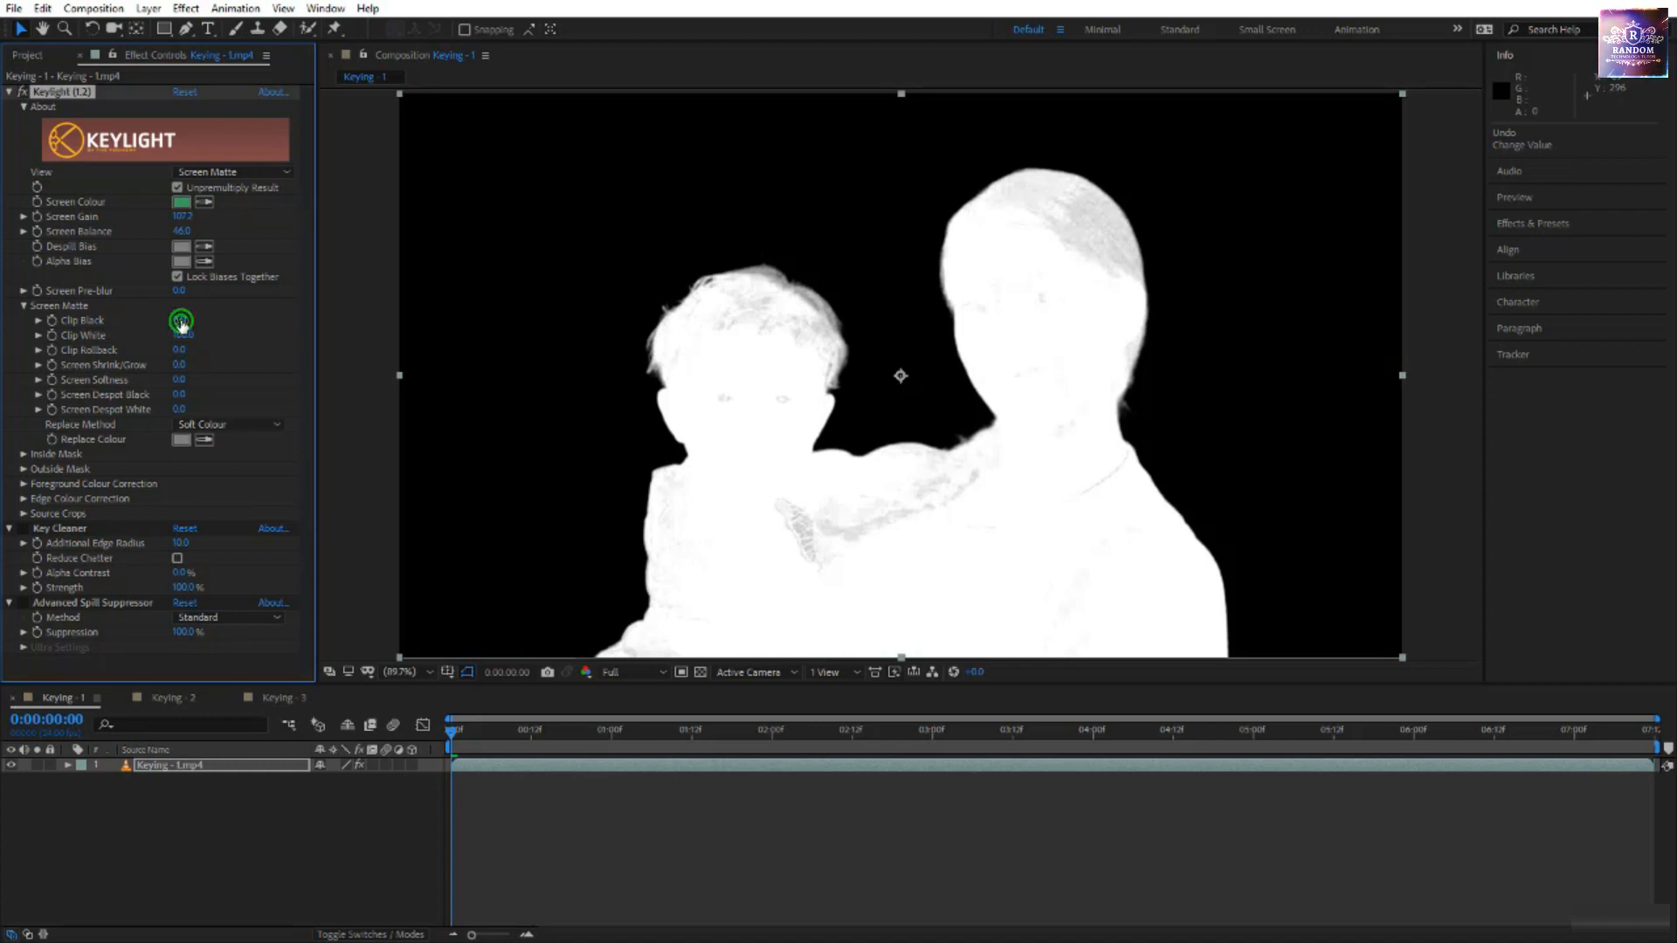
- Try a Screen Matte Clip Black of 95.0, check it in Intermediate Result, and undo both the view and Clip Black changes
{"action": "left_click_drag", "start_coordinate": [178, 321], "coordinate": [182, 321]}
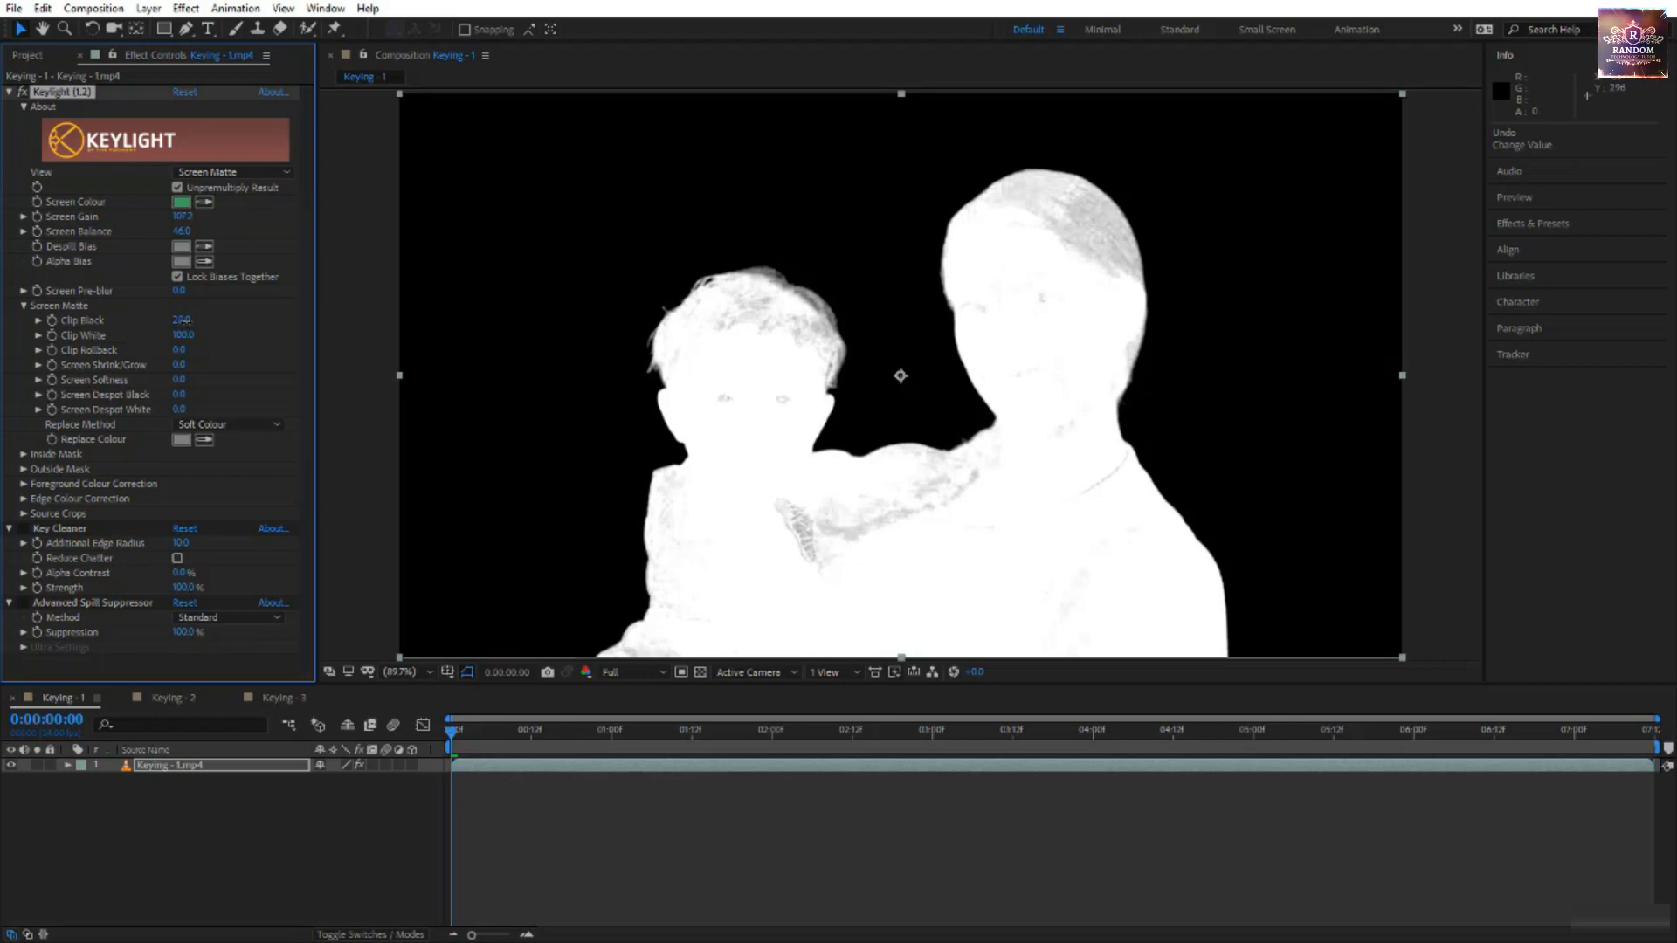
{"action": "left_click_drag", "start_coordinate": [182, 320], "coordinate": [255, 332]}
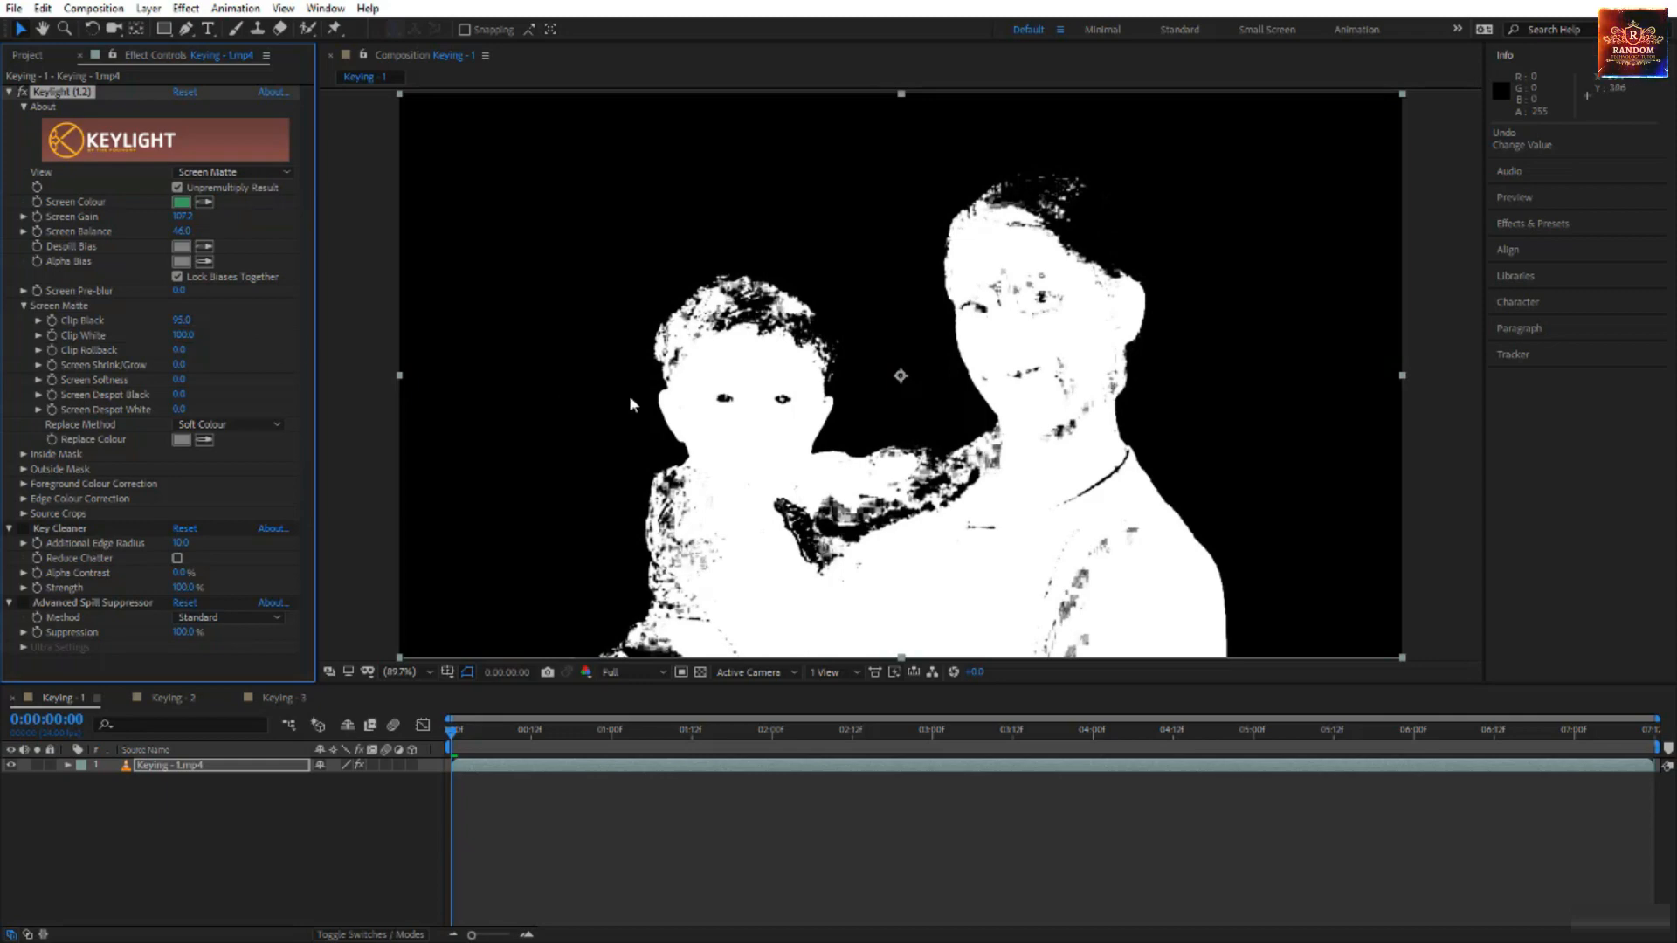
{"action": "left_click", "coordinate": [221, 171]}
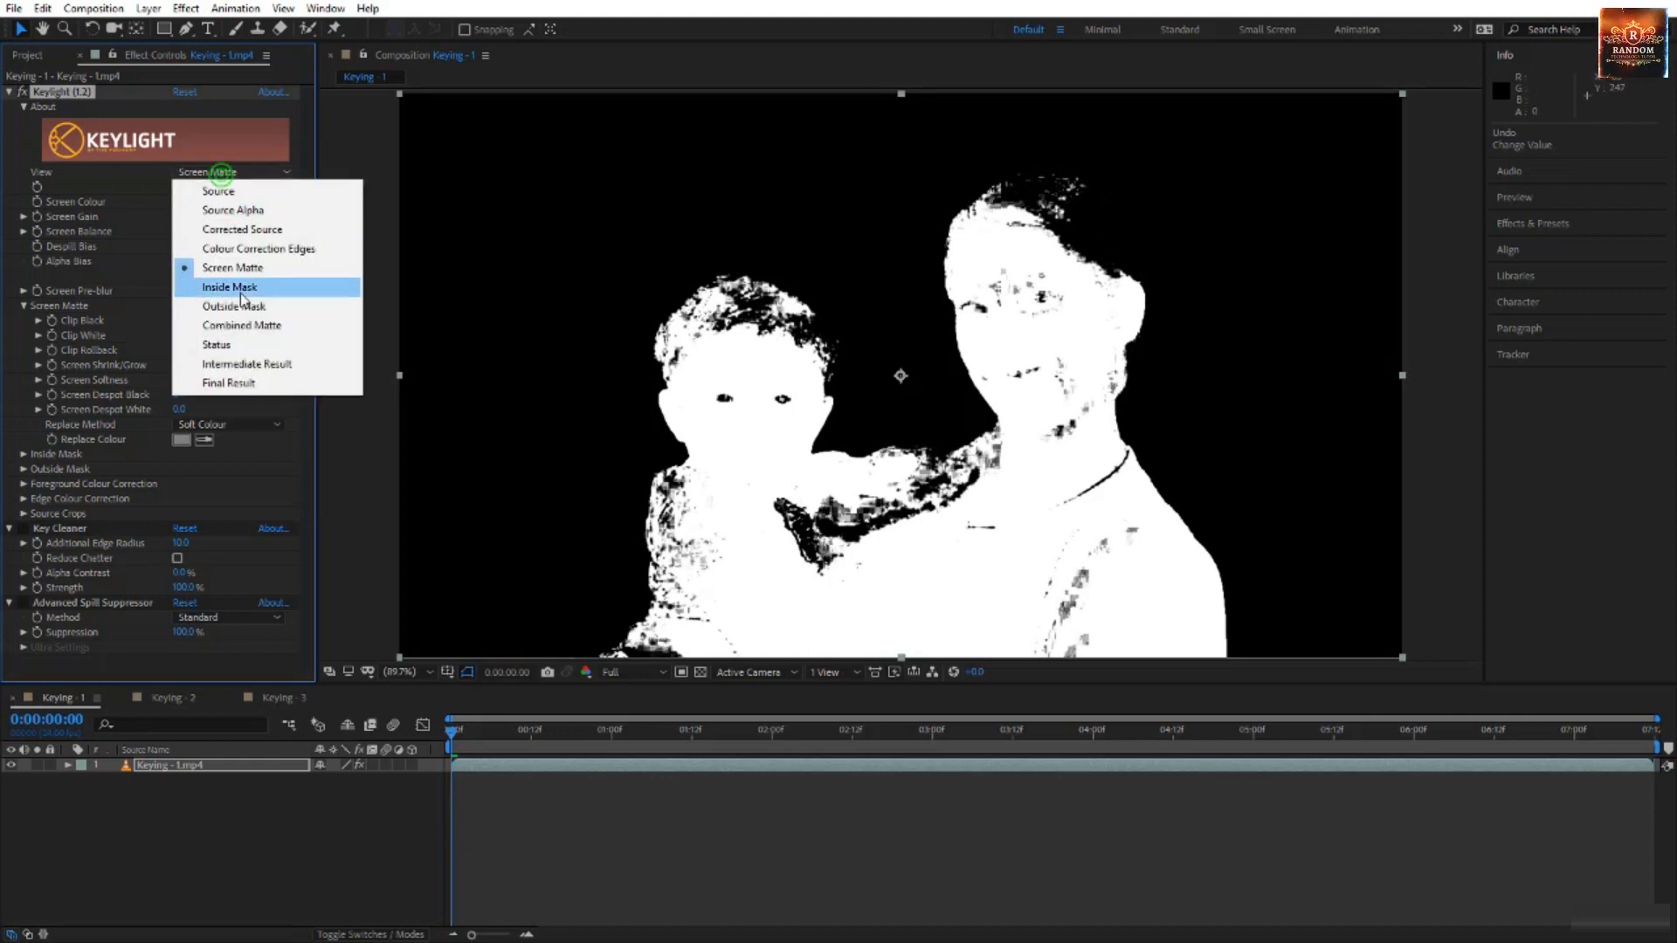
{"action": "left_click", "coordinate": [249, 363]}
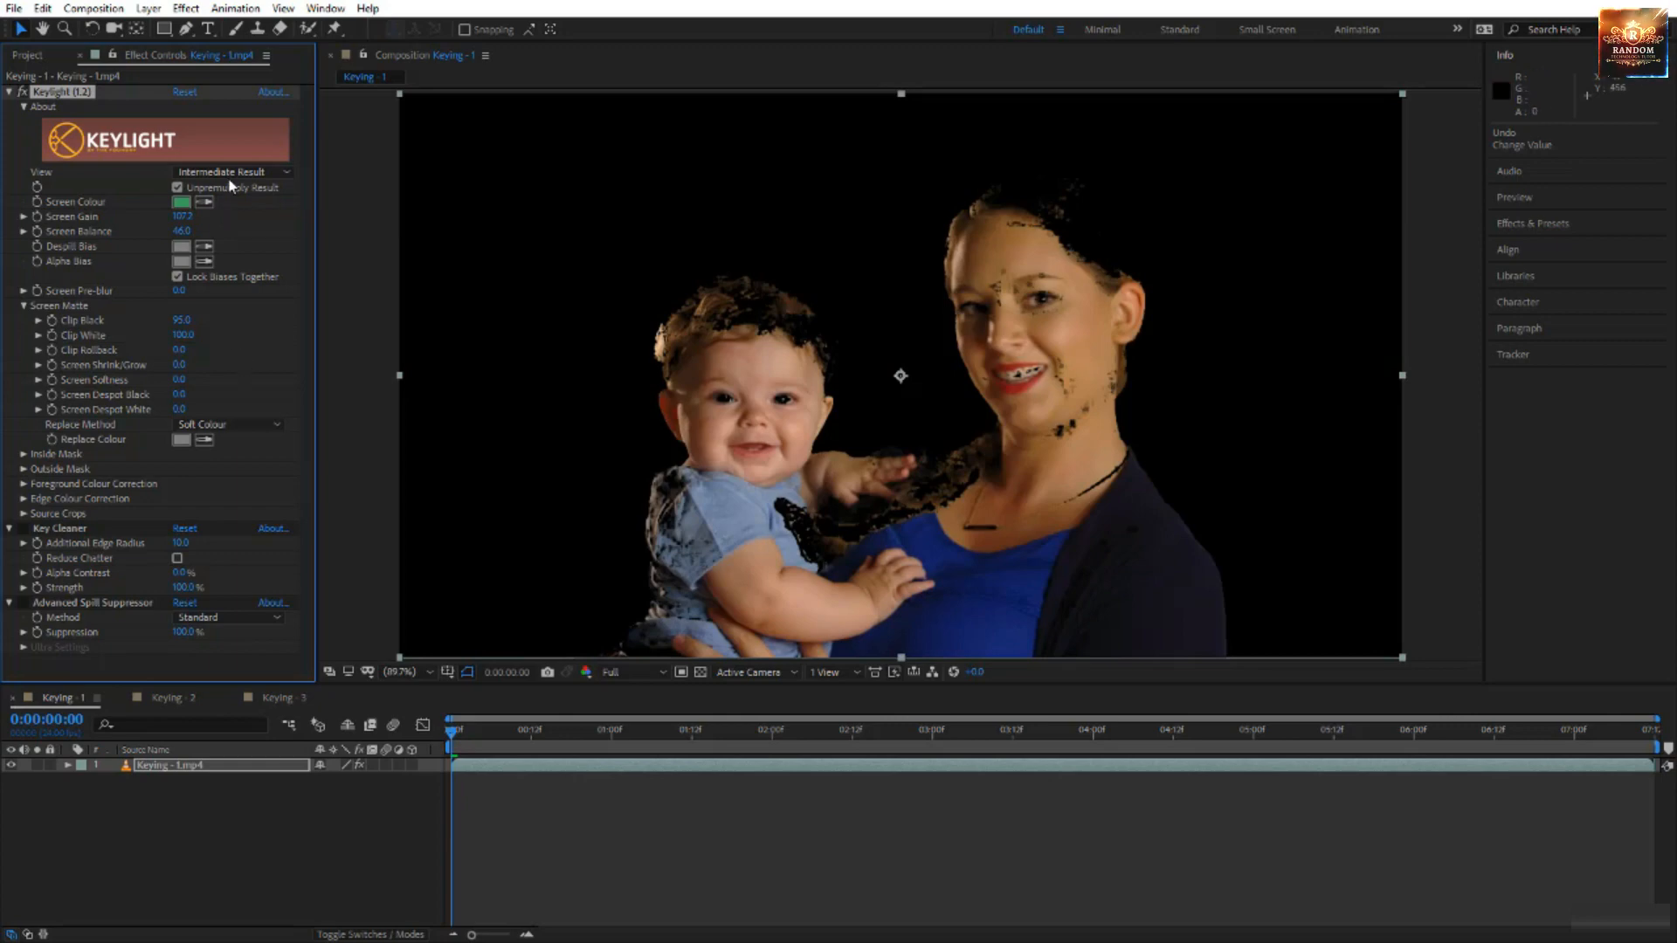
{"action": "key", "text": "ctrl+z"}
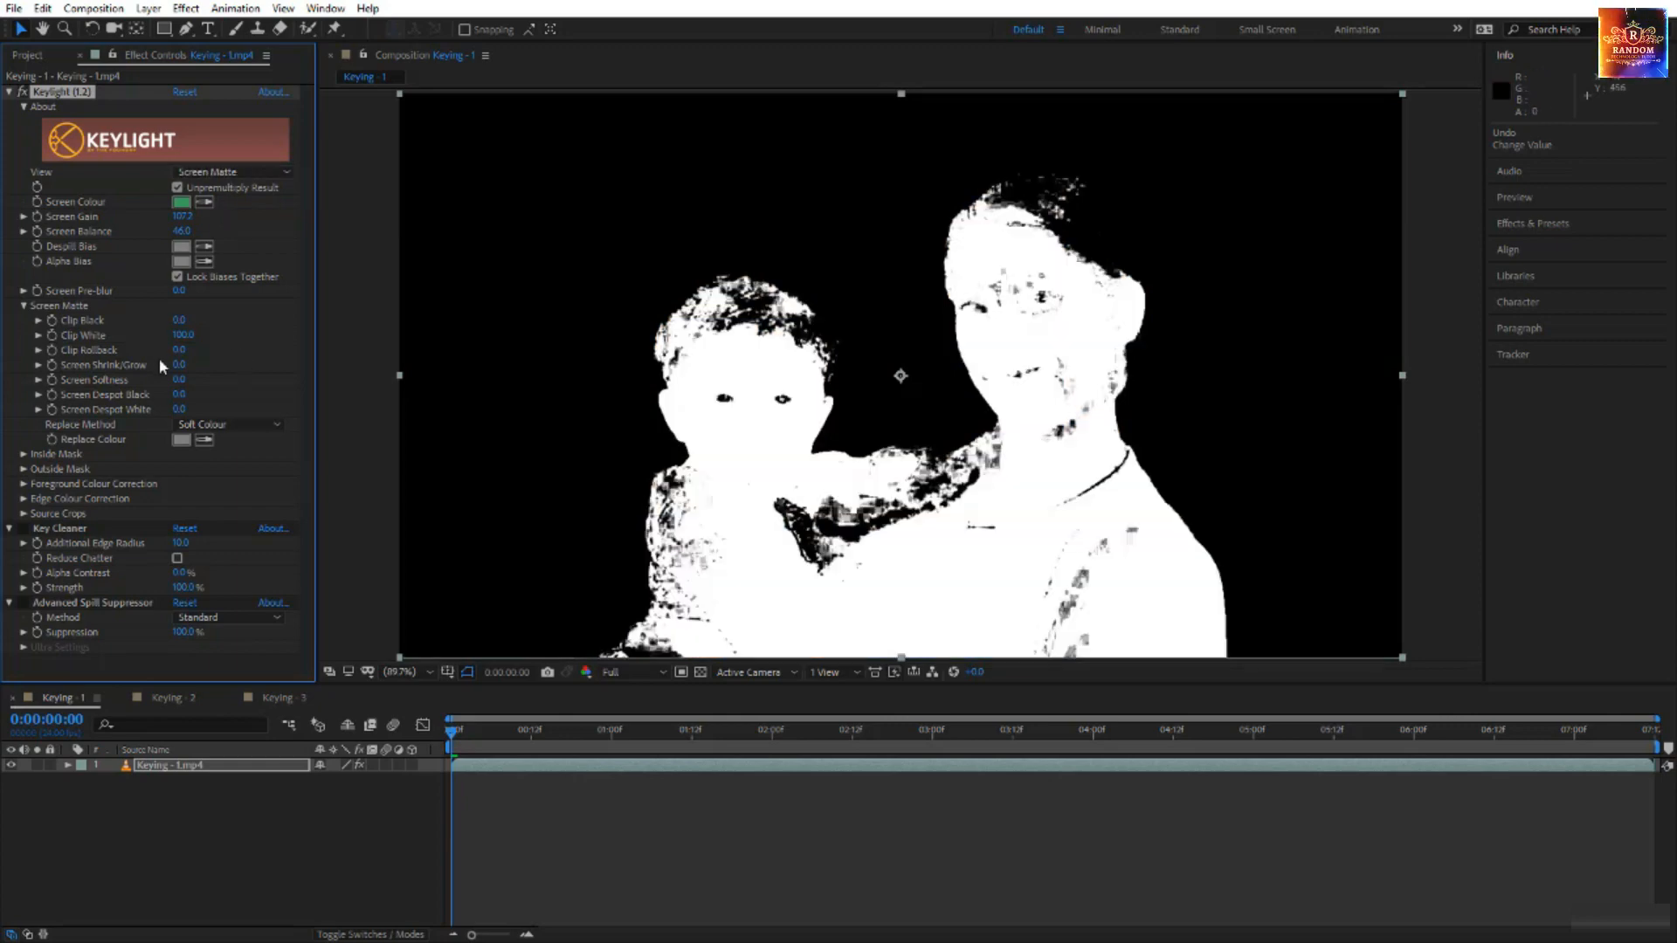
{"action": "key", "text": "ctrl+z"}
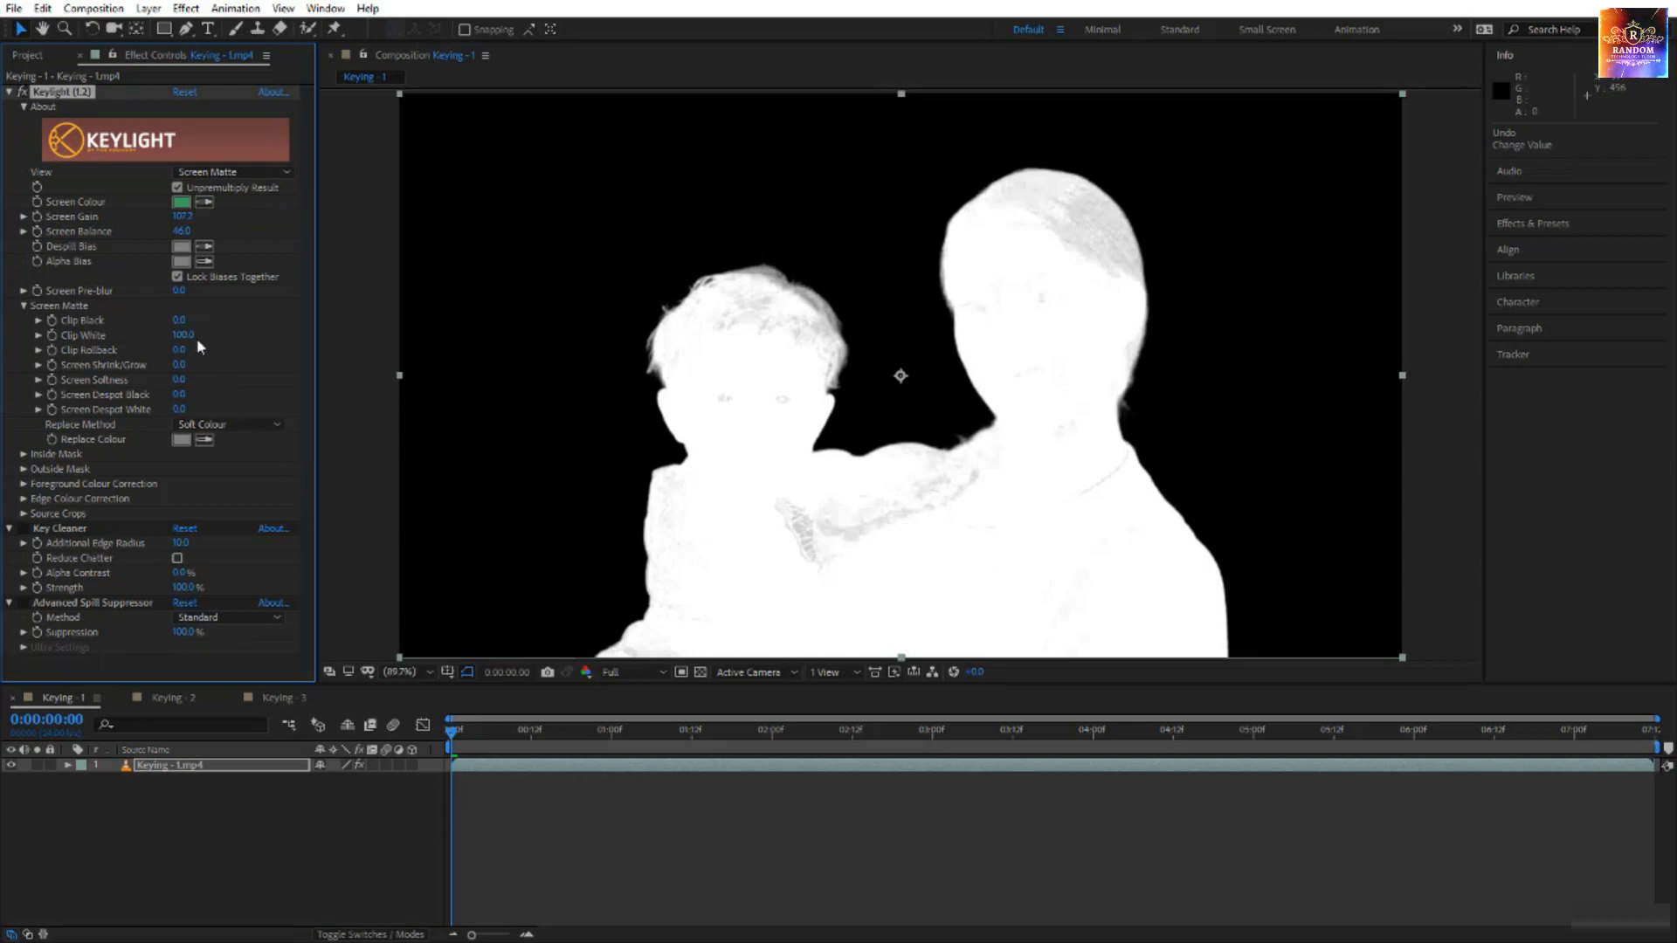
- Try a Screen Matte Clip White of about 82.0 and check the key in Intermediate Result
{"action": "left_click_drag", "start_coordinate": [190, 339], "coordinate": [259, 342]}
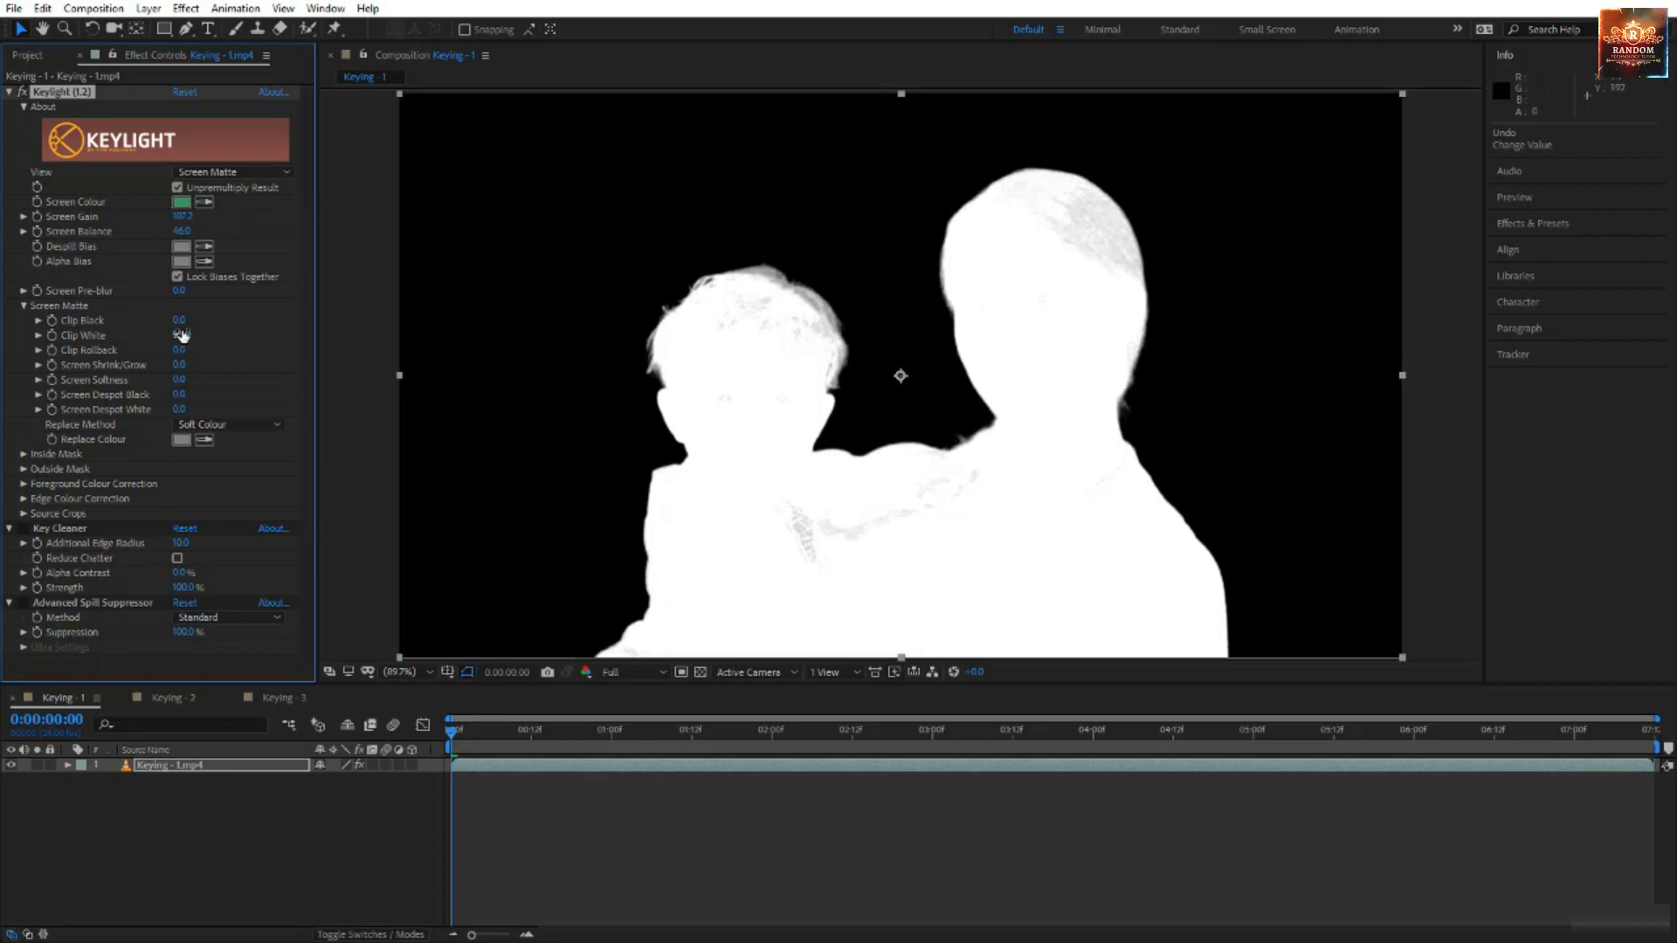
{"action": "left_click_drag", "start_coordinate": [181, 334], "coordinate": [172, 334]}
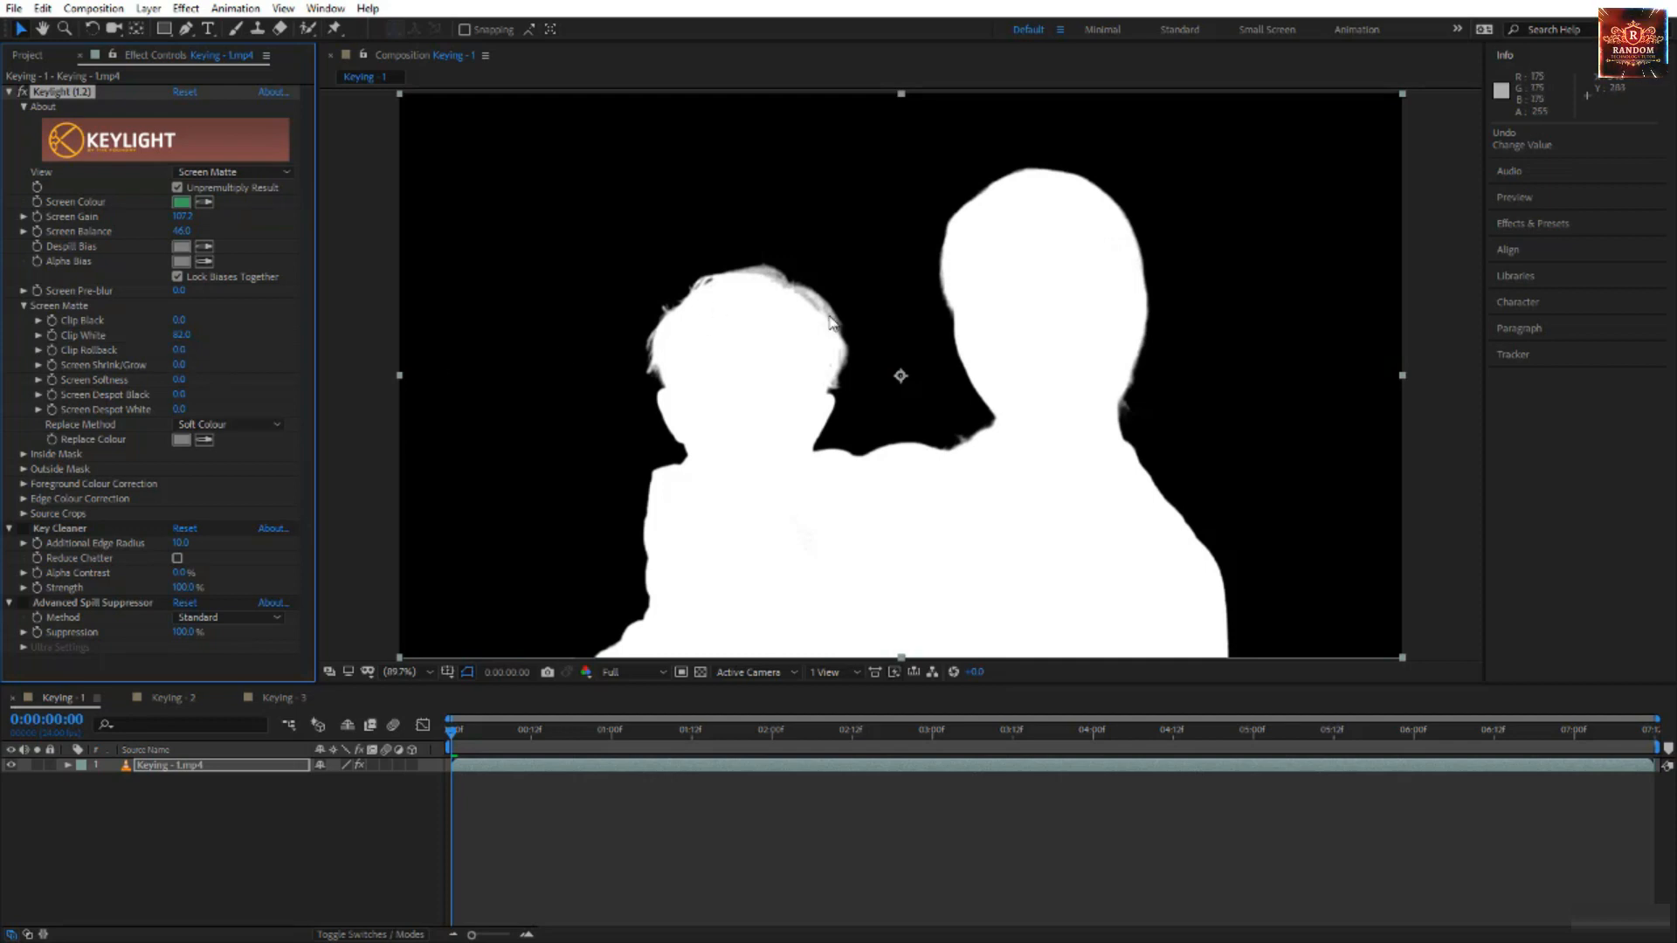
{"action": "left_click", "coordinate": [241, 172]}
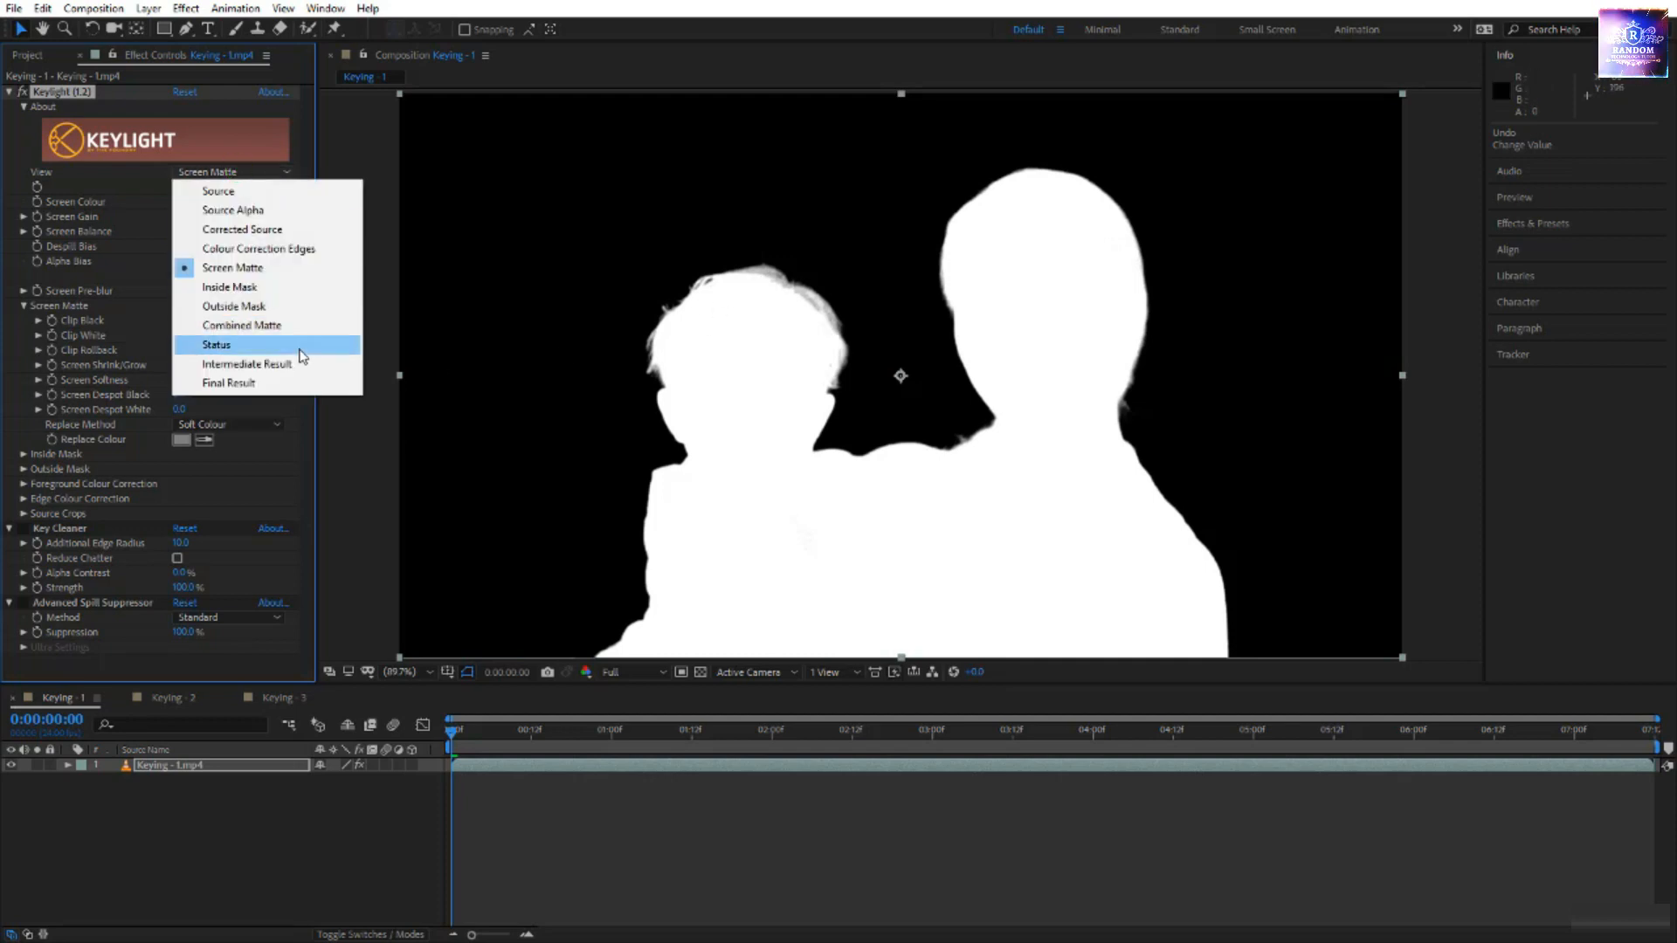
{"action": "left_click", "coordinate": [262, 363]}
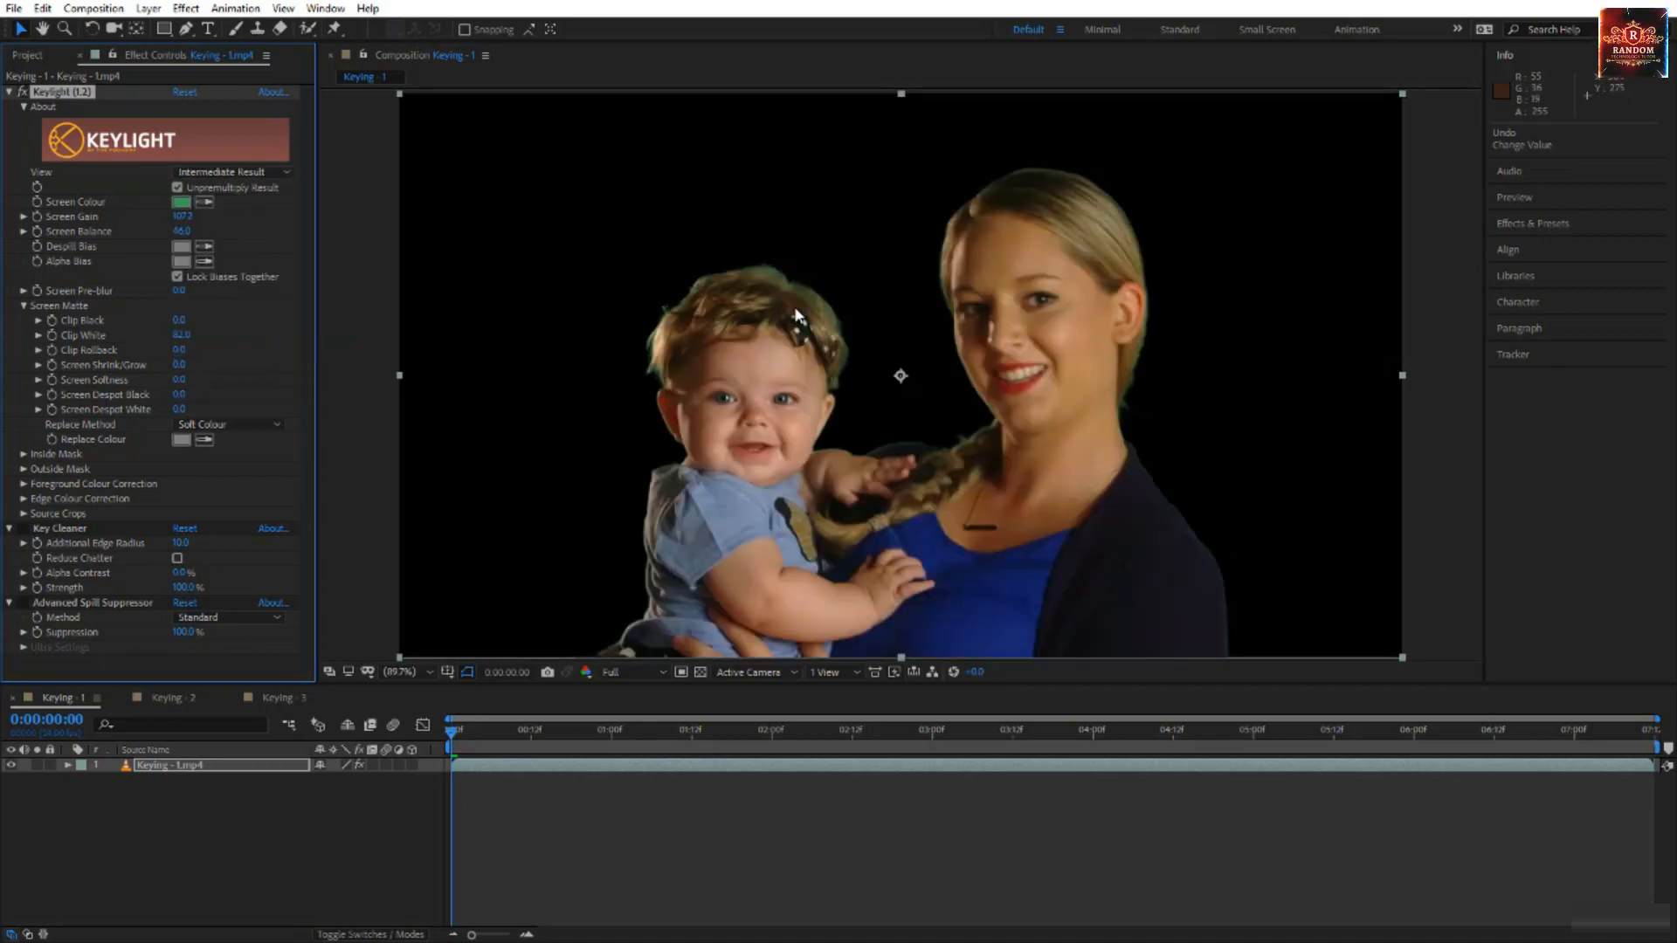
- Try a Clip White of 56.0 while watching the hair edges up close
{"action": "key", "text": "period"}
{"action": "key", "text": "period"}
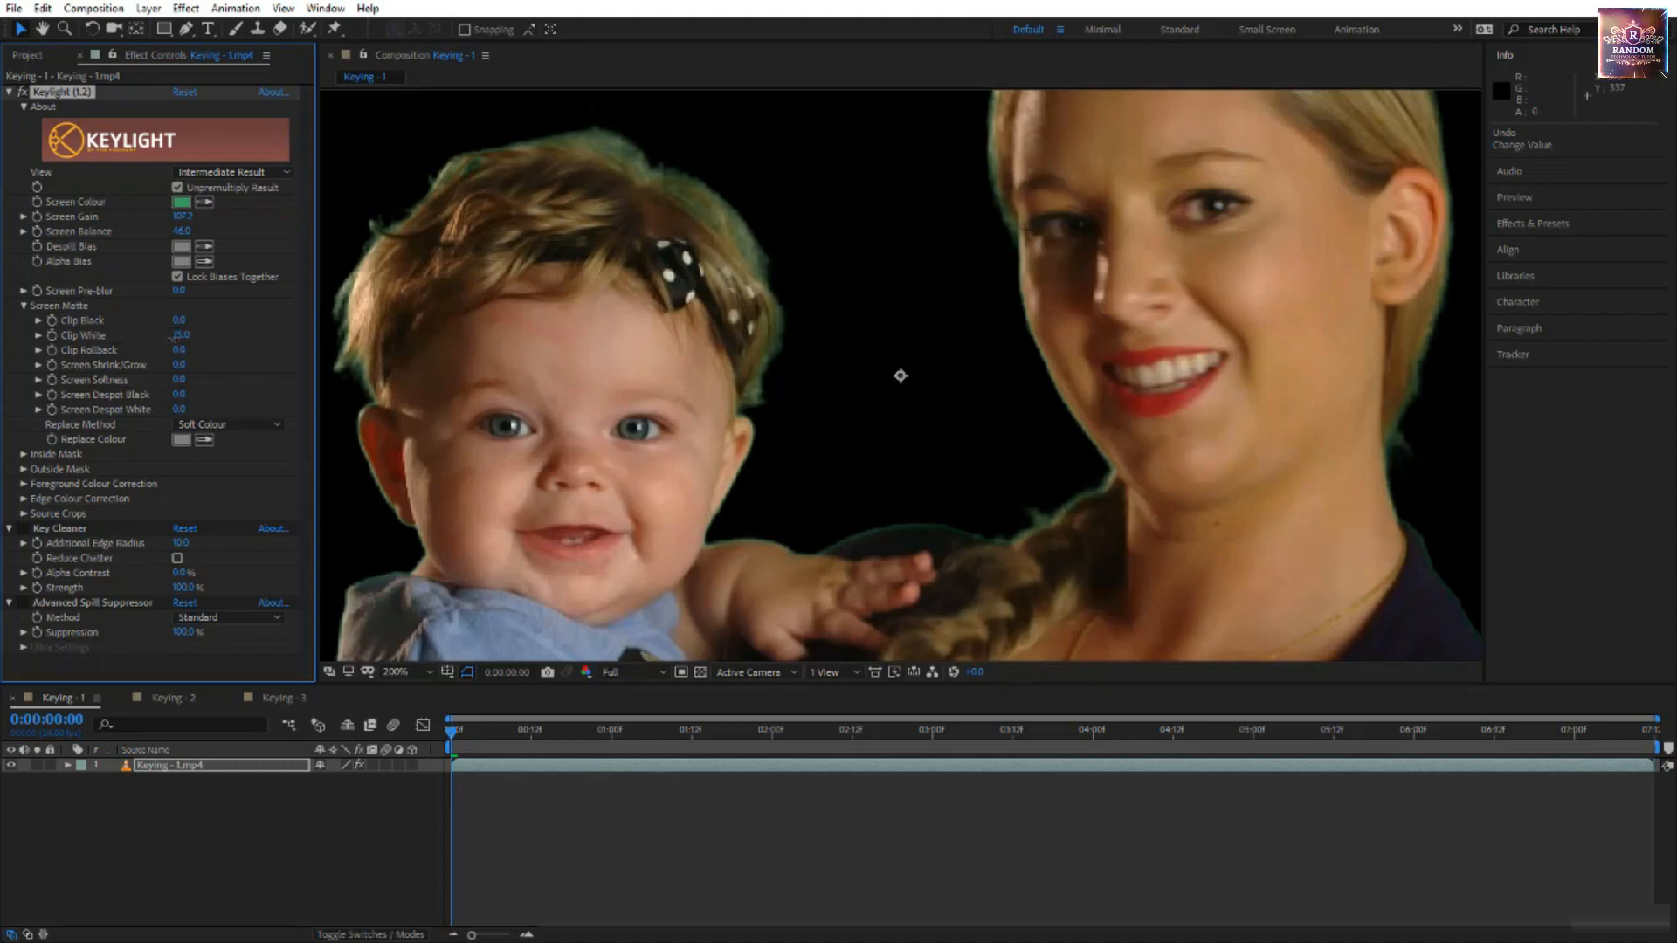
{"action": "left_click_drag", "start_coordinate": [163, 338], "coordinate": [155, 338]}
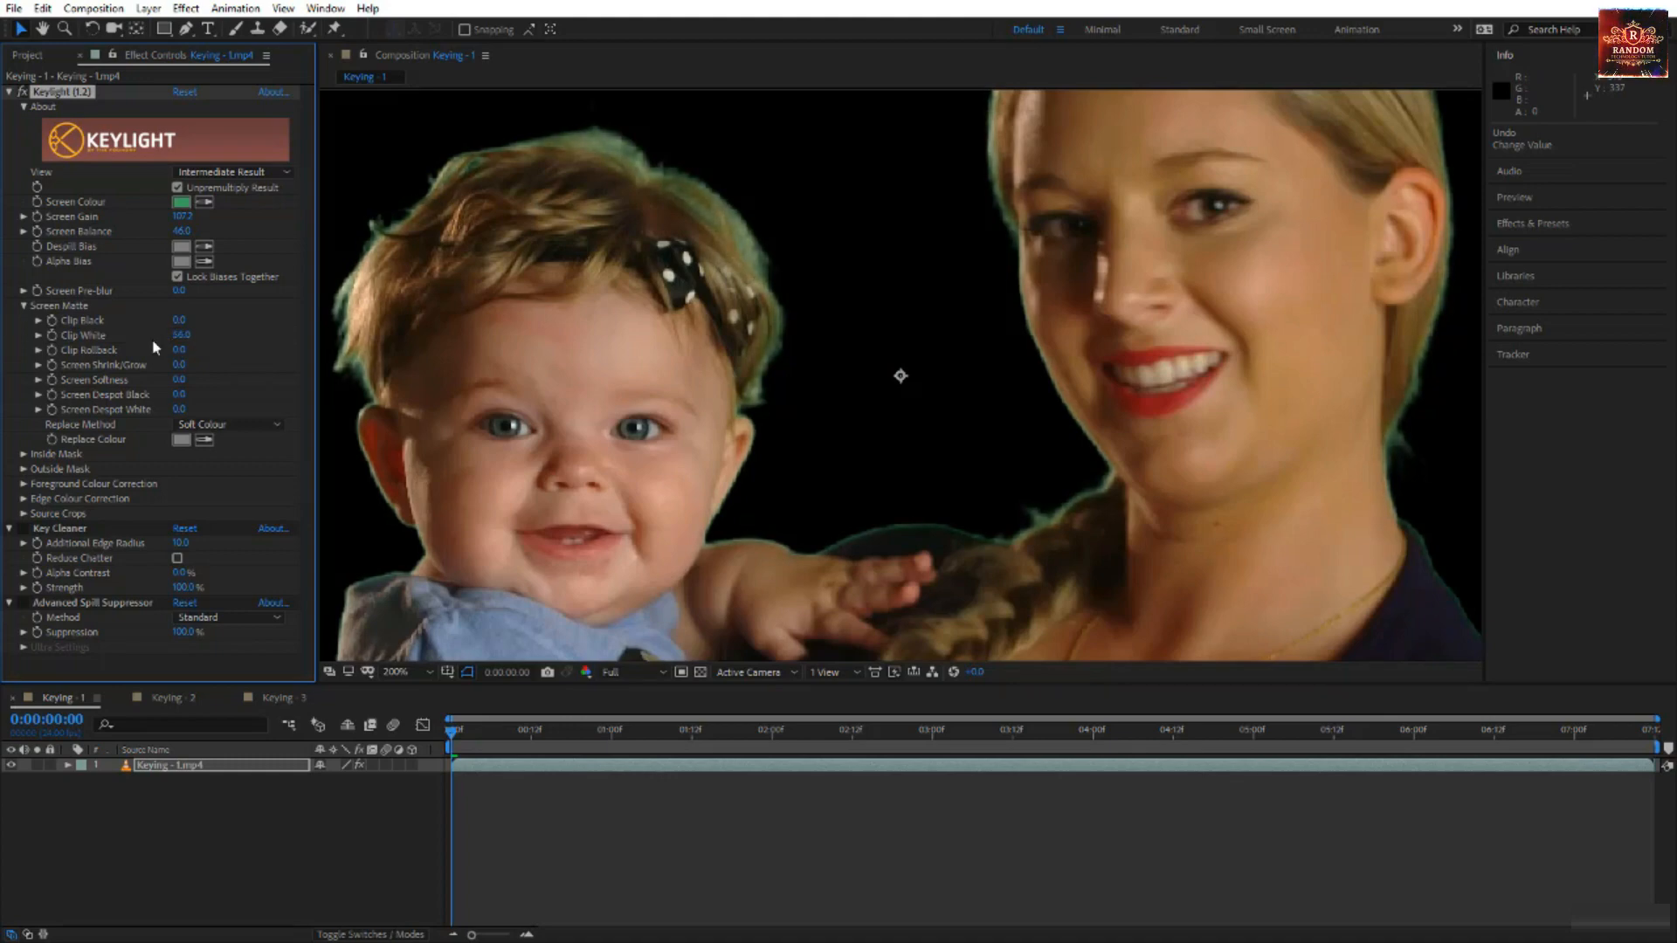
{"action": "key", "text": "comma"}
{"action": "key", "text": "comma"}
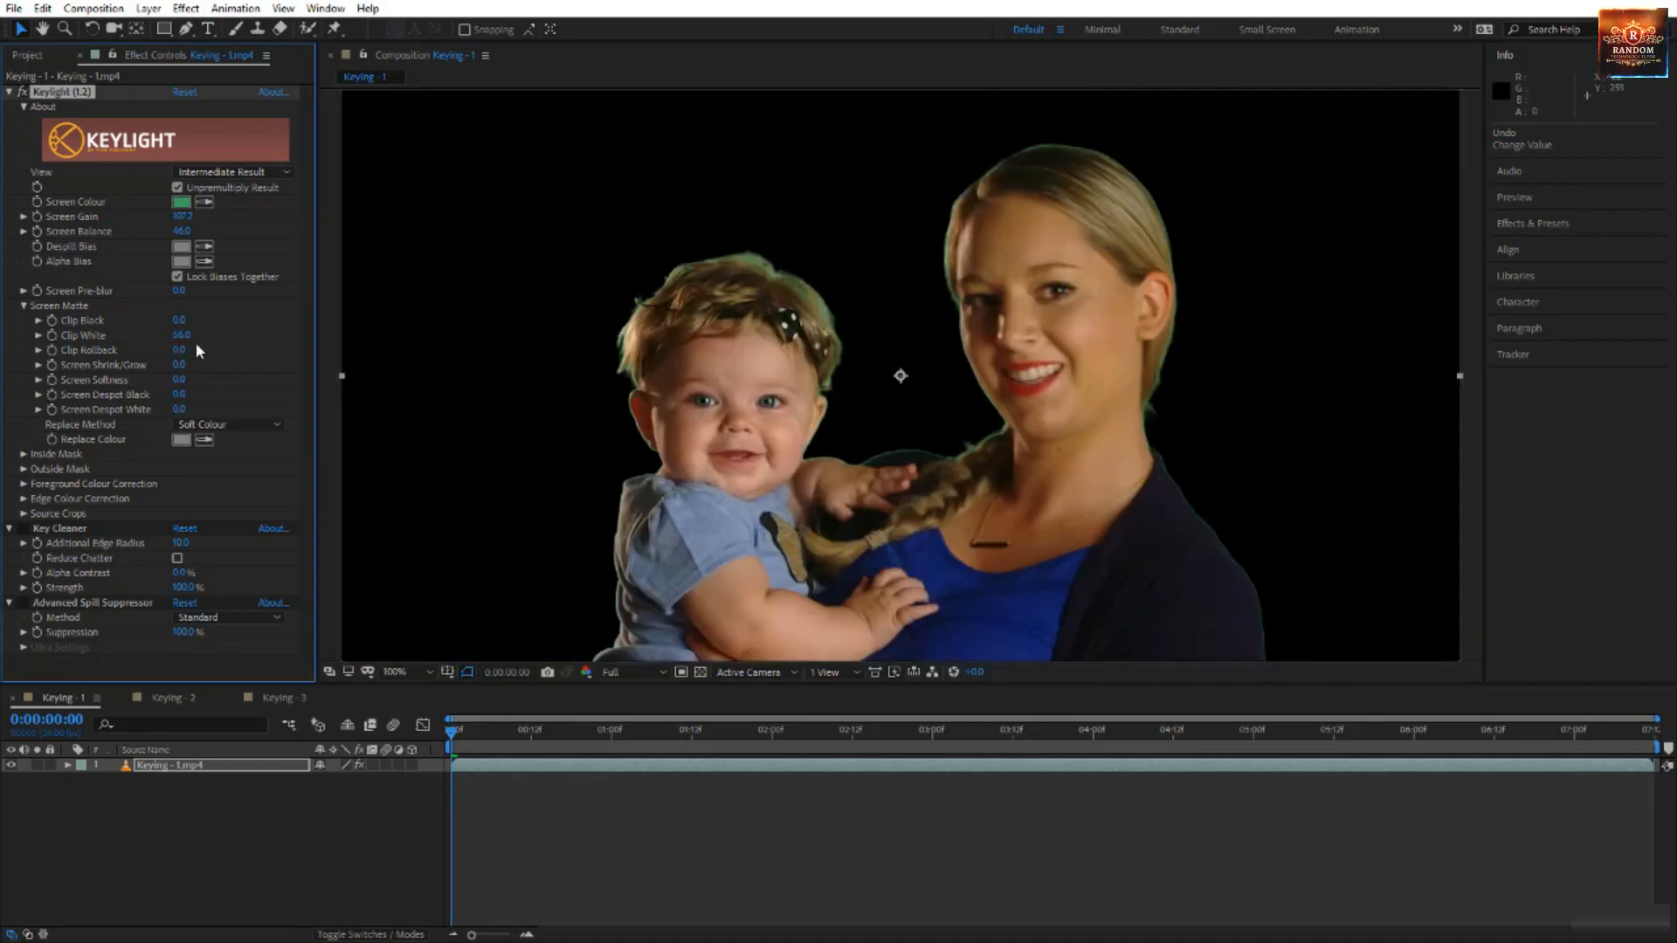
- Return to the Screen Matte view, try a Clip White of 26.0, and check it in Intermediate Result
{"action": "left_click_drag", "start_coordinate": [180, 338], "coordinate": [142, 342]}
{"action": "key", "text": "ctrl+z"}
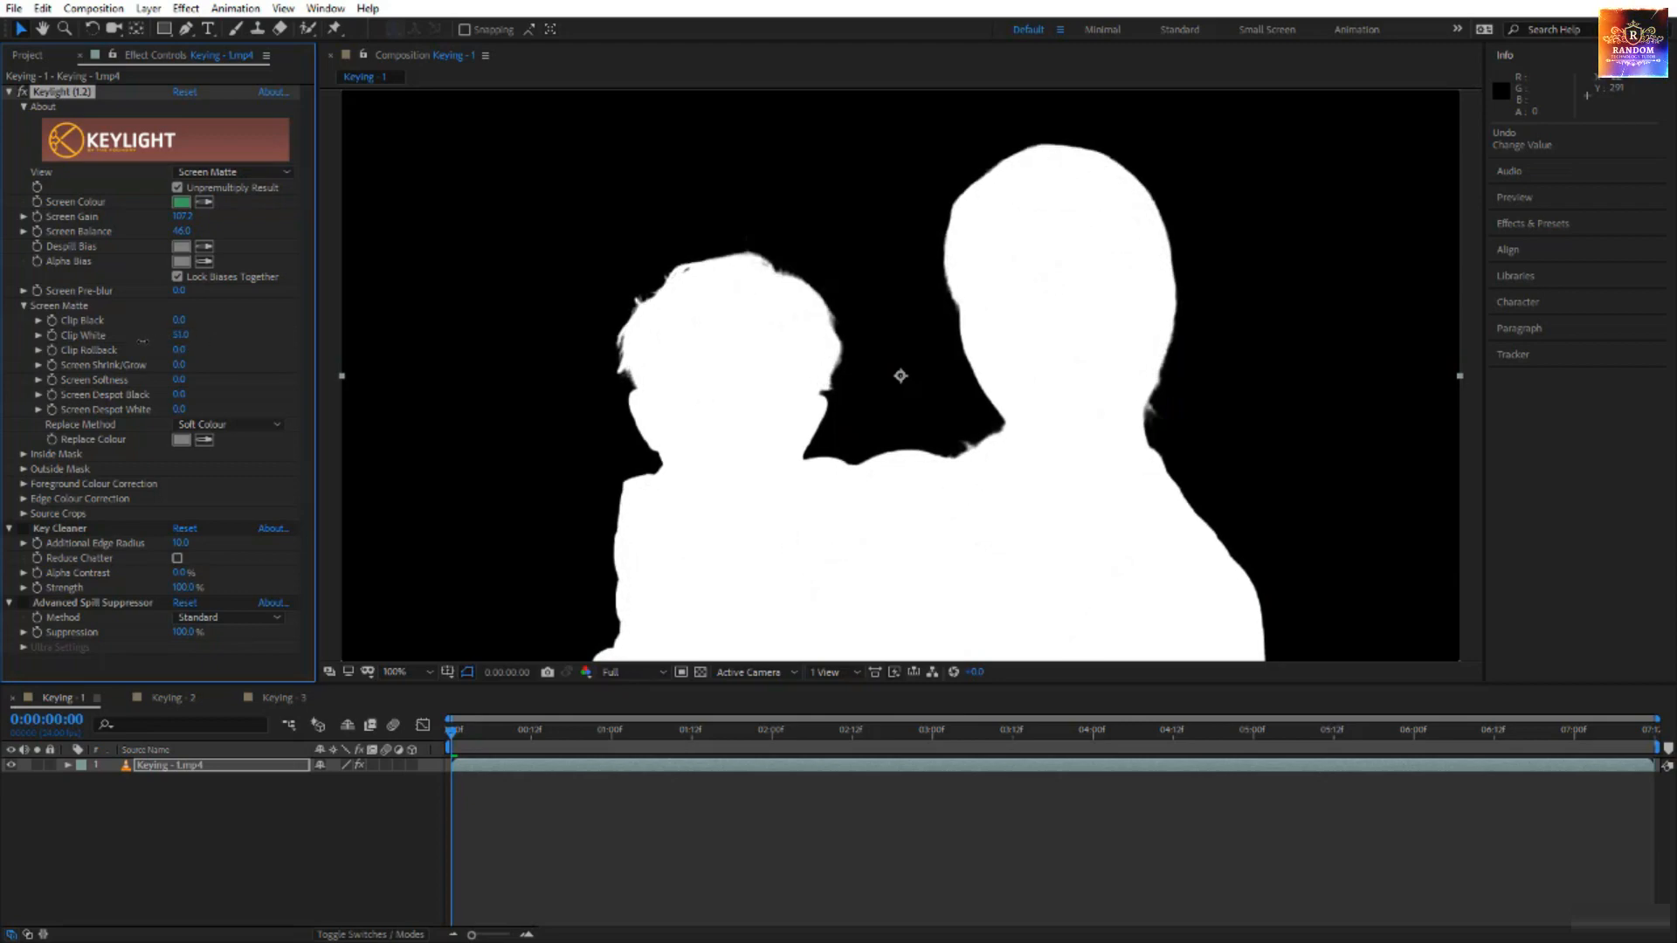
{"action": "left_click_drag", "start_coordinate": [136, 340], "coordinate": [122, 340]}
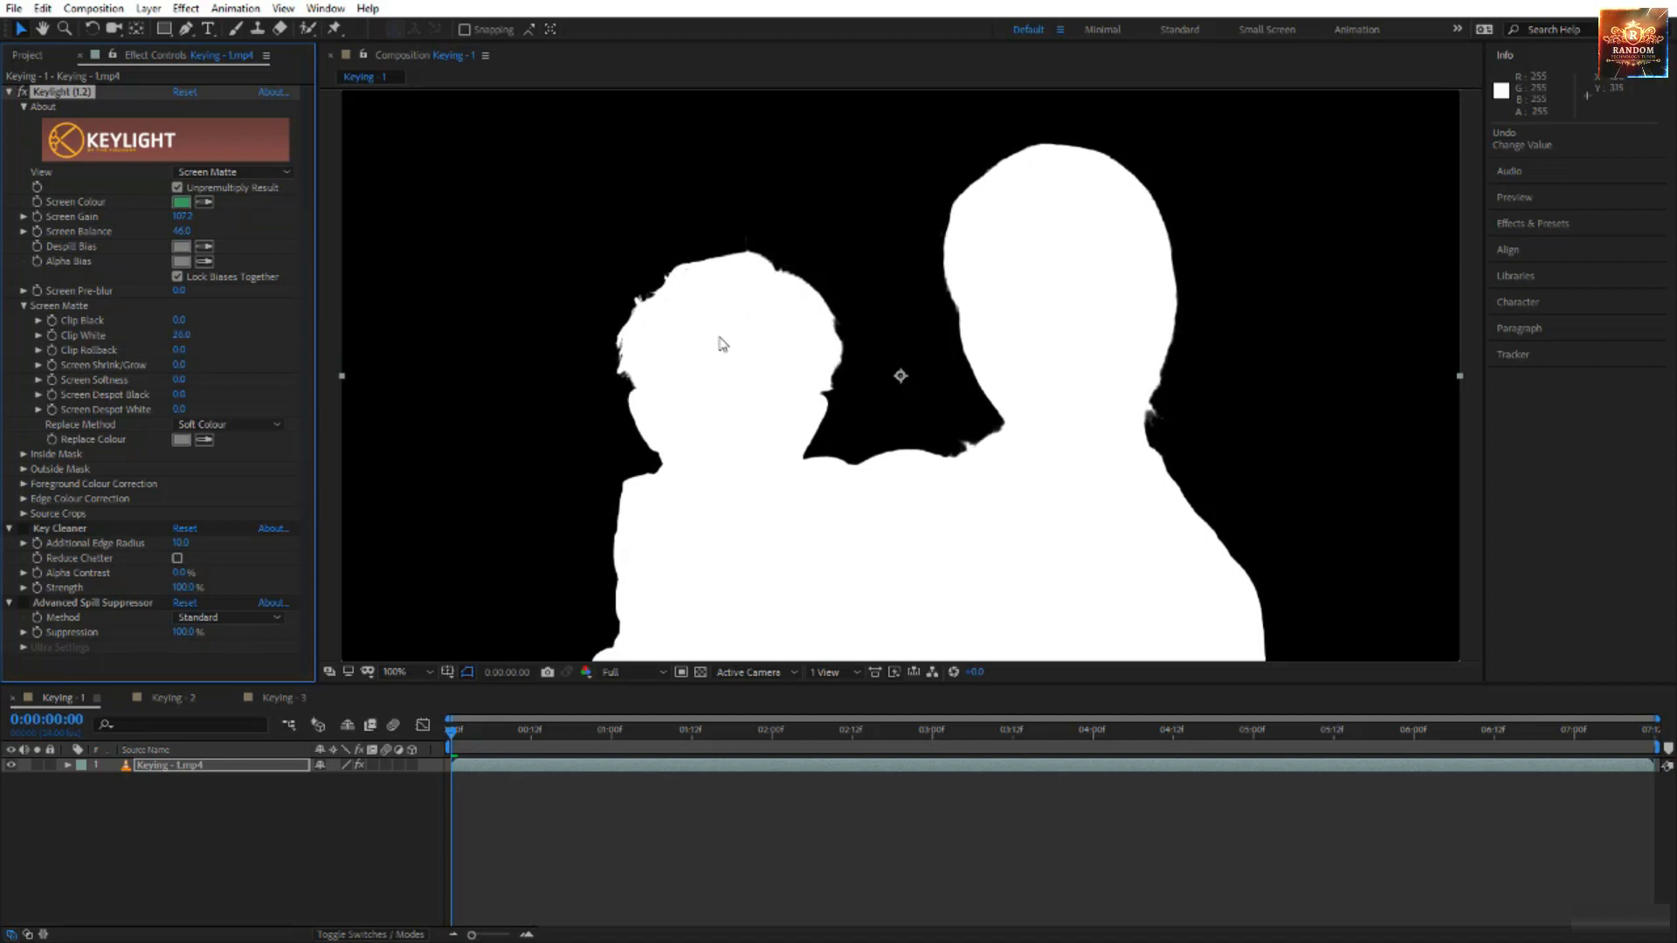
{"action": "left_click", "coordinate": [185, 173]}
{"action": "left_click", "coordinate": [244, 364]}
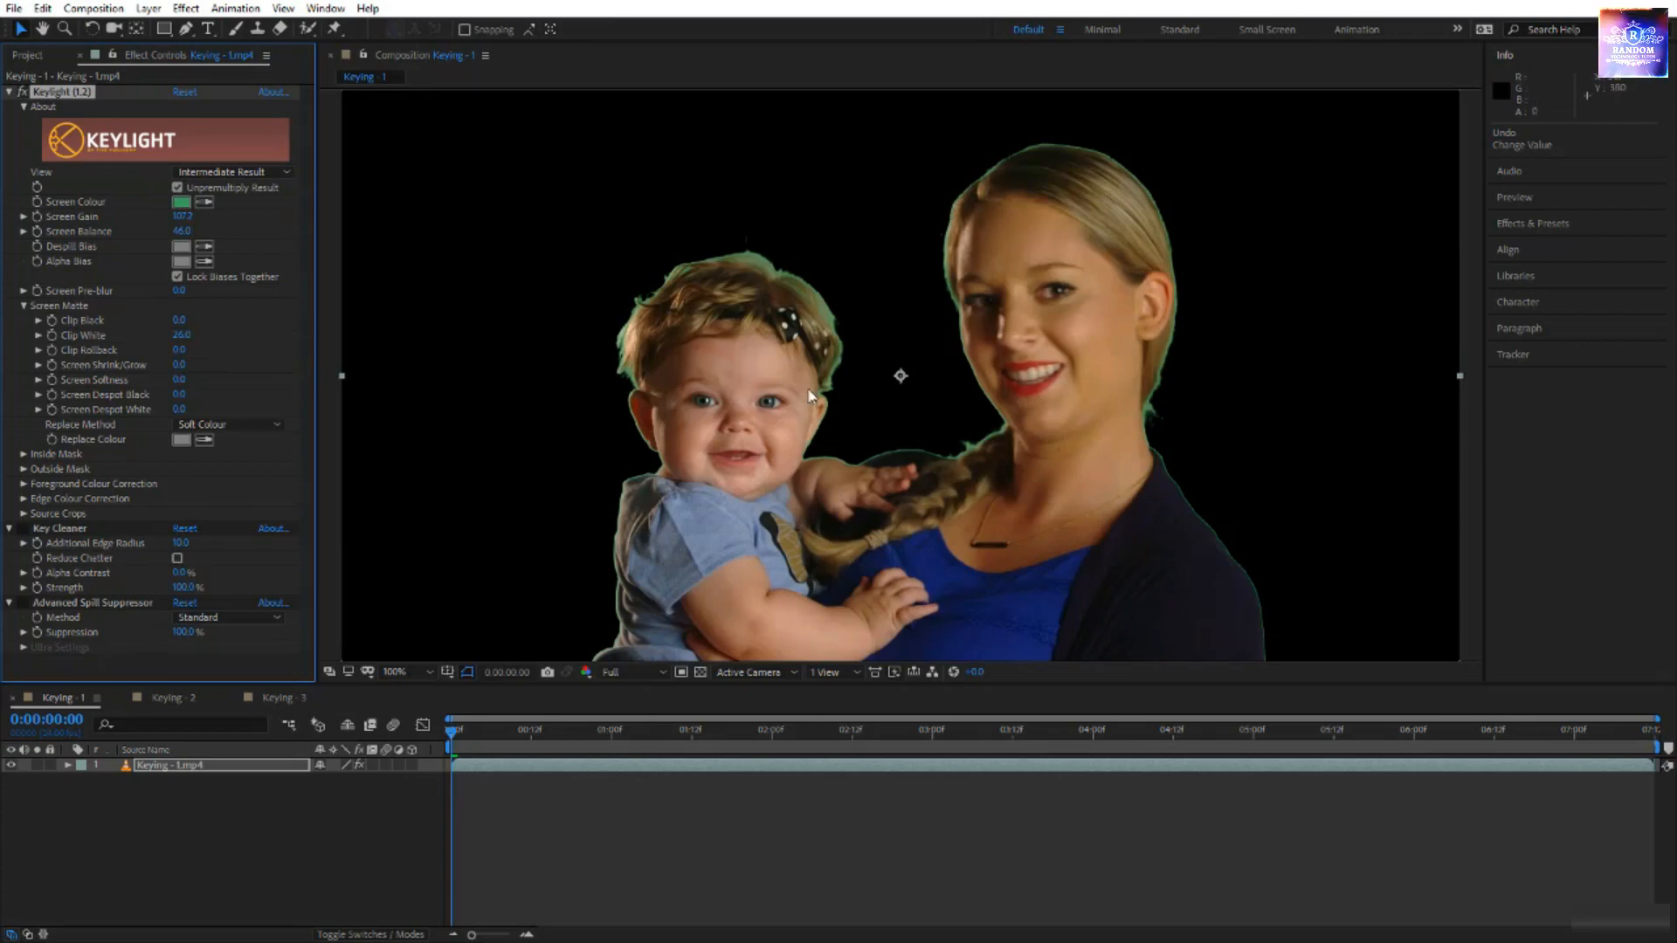
- Compare Keylight's Final Result with Intermediate Result, and inspect the edges of the child's and woman's hair
{"action": "left_click", "coordinate": [213, 172]}
{"action": "left_click", "coordinate": [266, 384]}
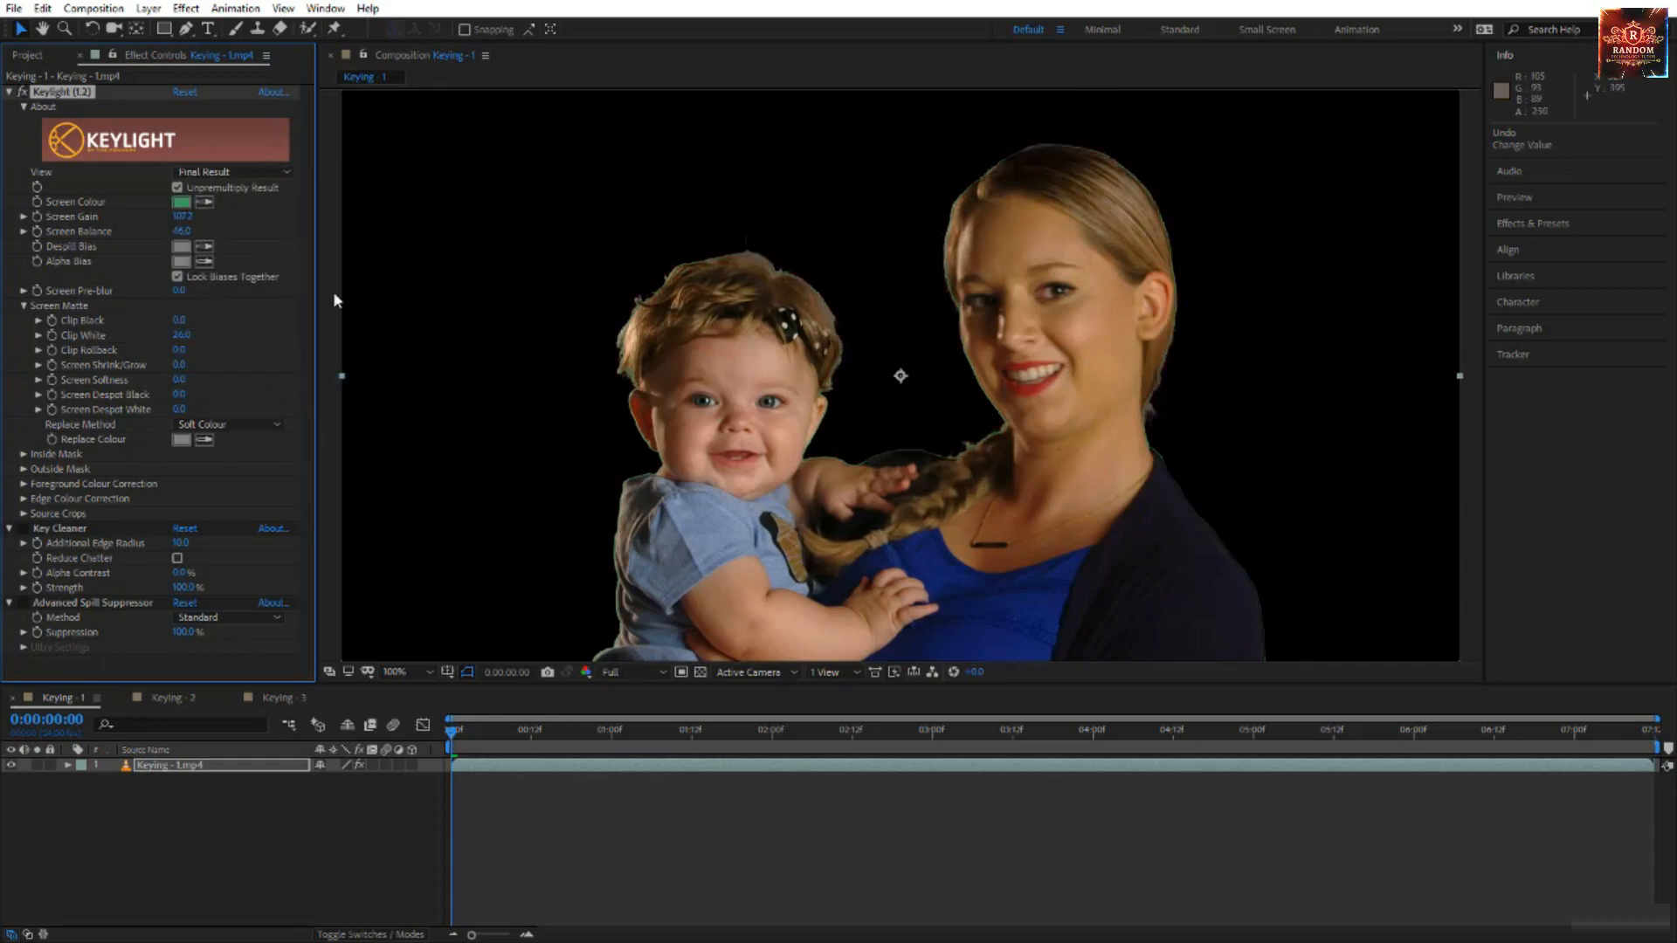
{"action": "left_click", "coordinate": [225, 172]}
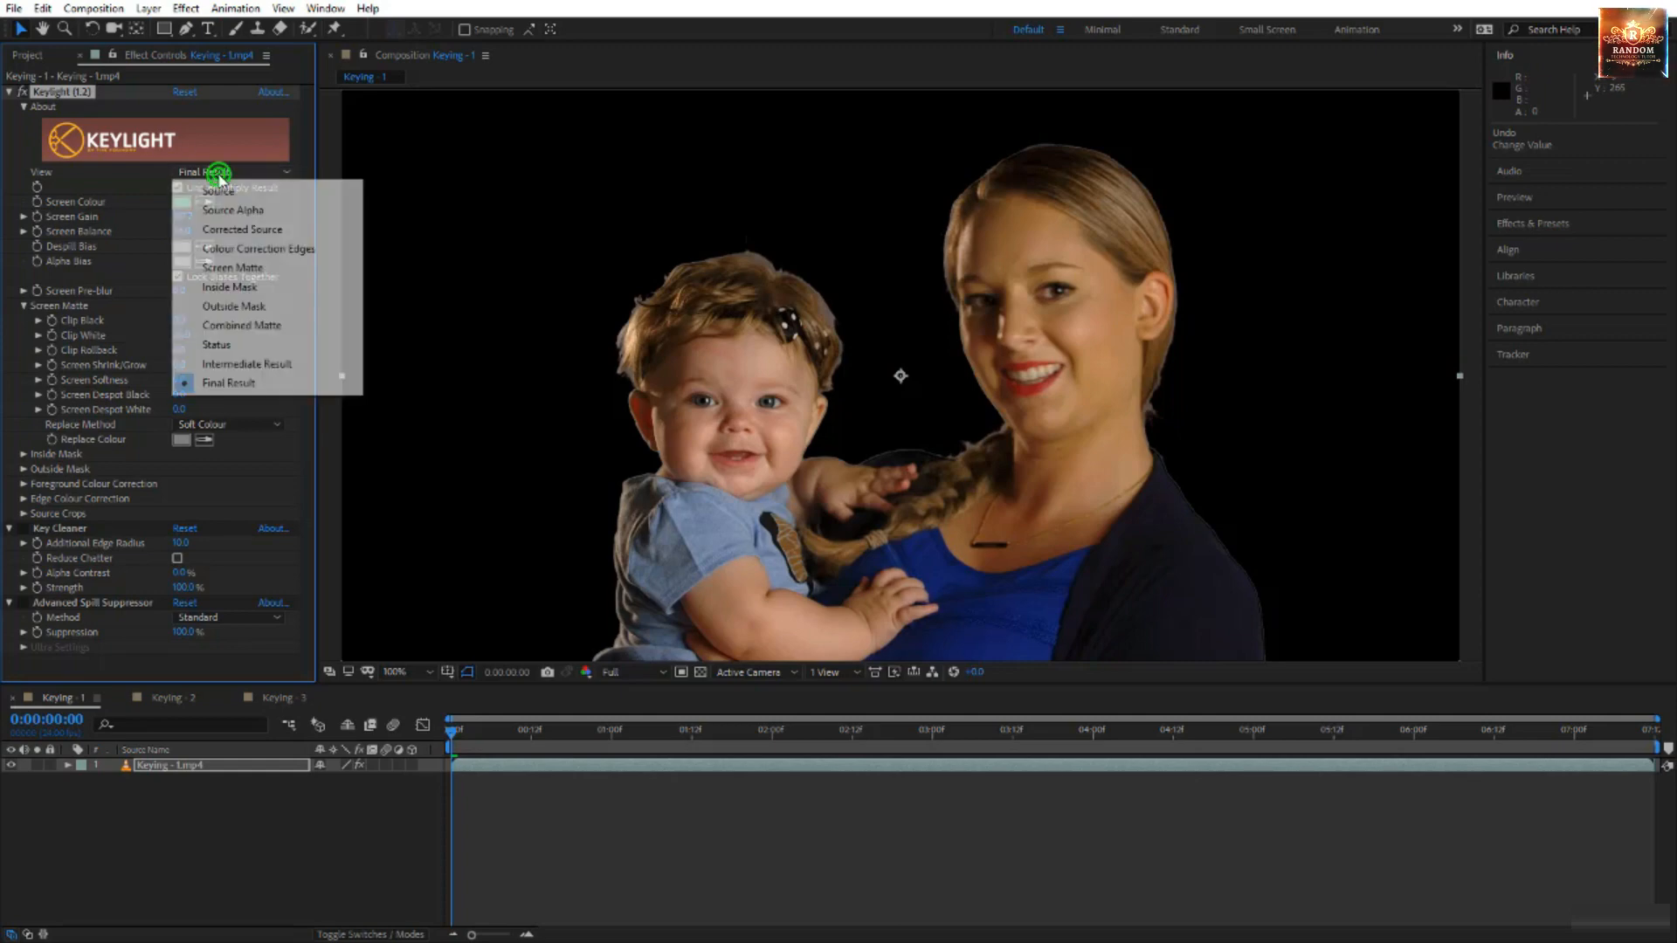
{"action": "left_click", "coordinate": [288, 363]}
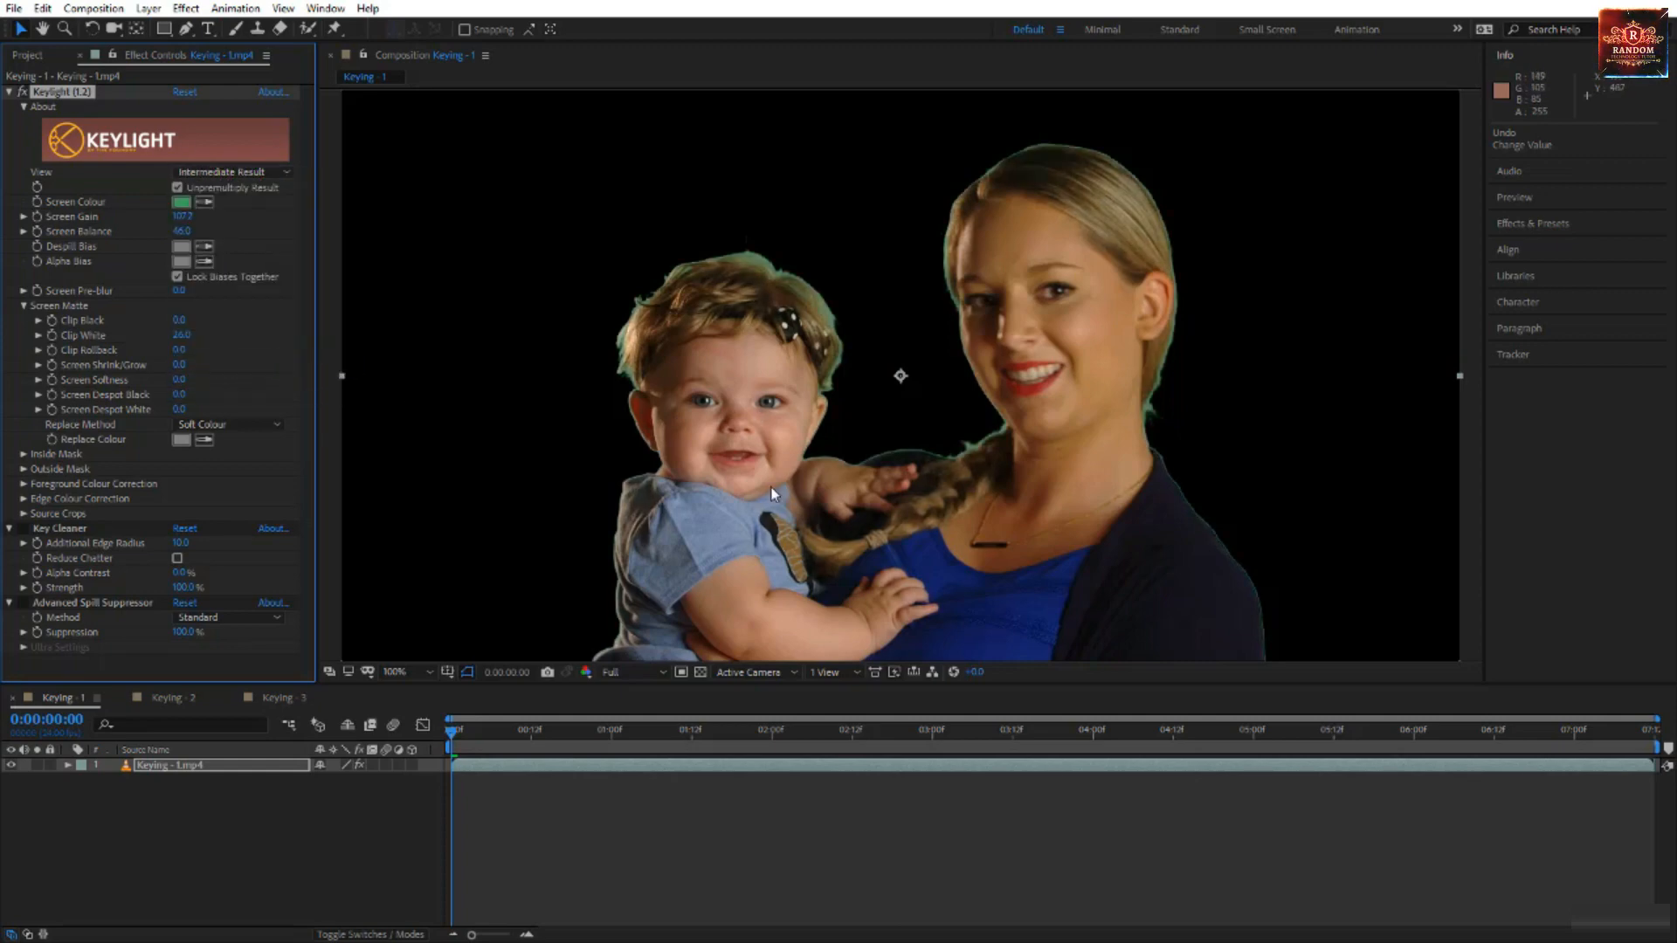
{"action": "scroll", "coordinate": [801, 351], "scroll_direction": "up", "scroll_amount": 4}
{"action": "scroll", "coordinate": [802, 348], "scroll_direction": "down", "scroll_amount": 2}
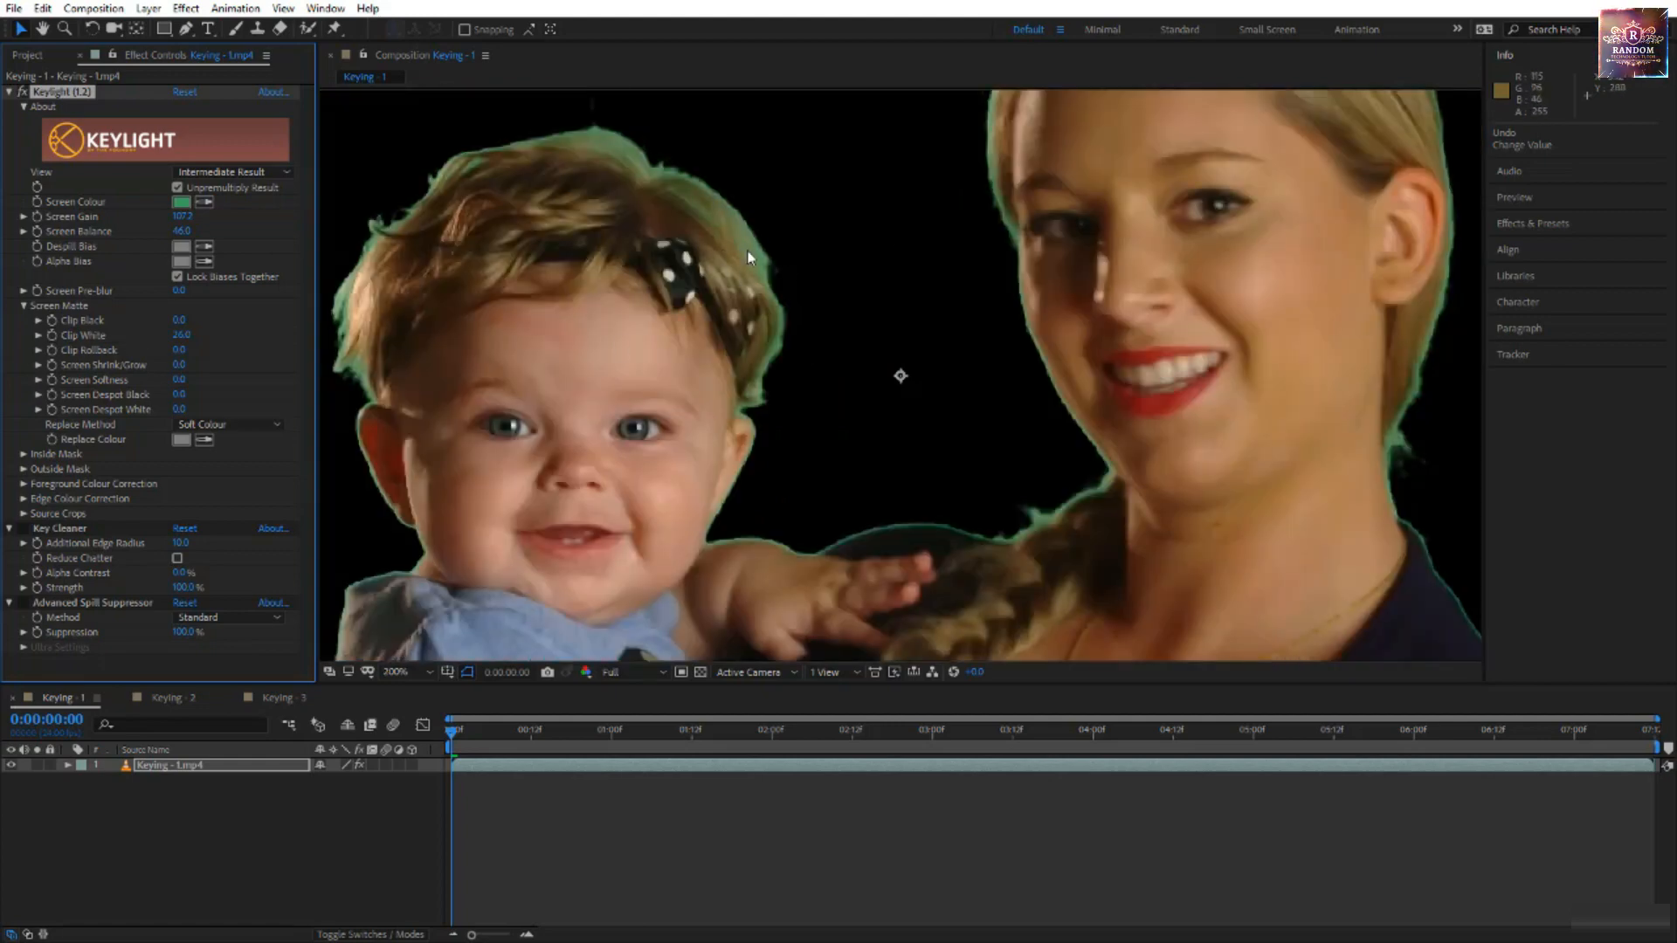
- Set the Screen Matte Clip White to 58.0 and check the whole picture
{"action": "left_click_drag", "start_coordinate": [179, 337], "coordinate": [218, 351]}
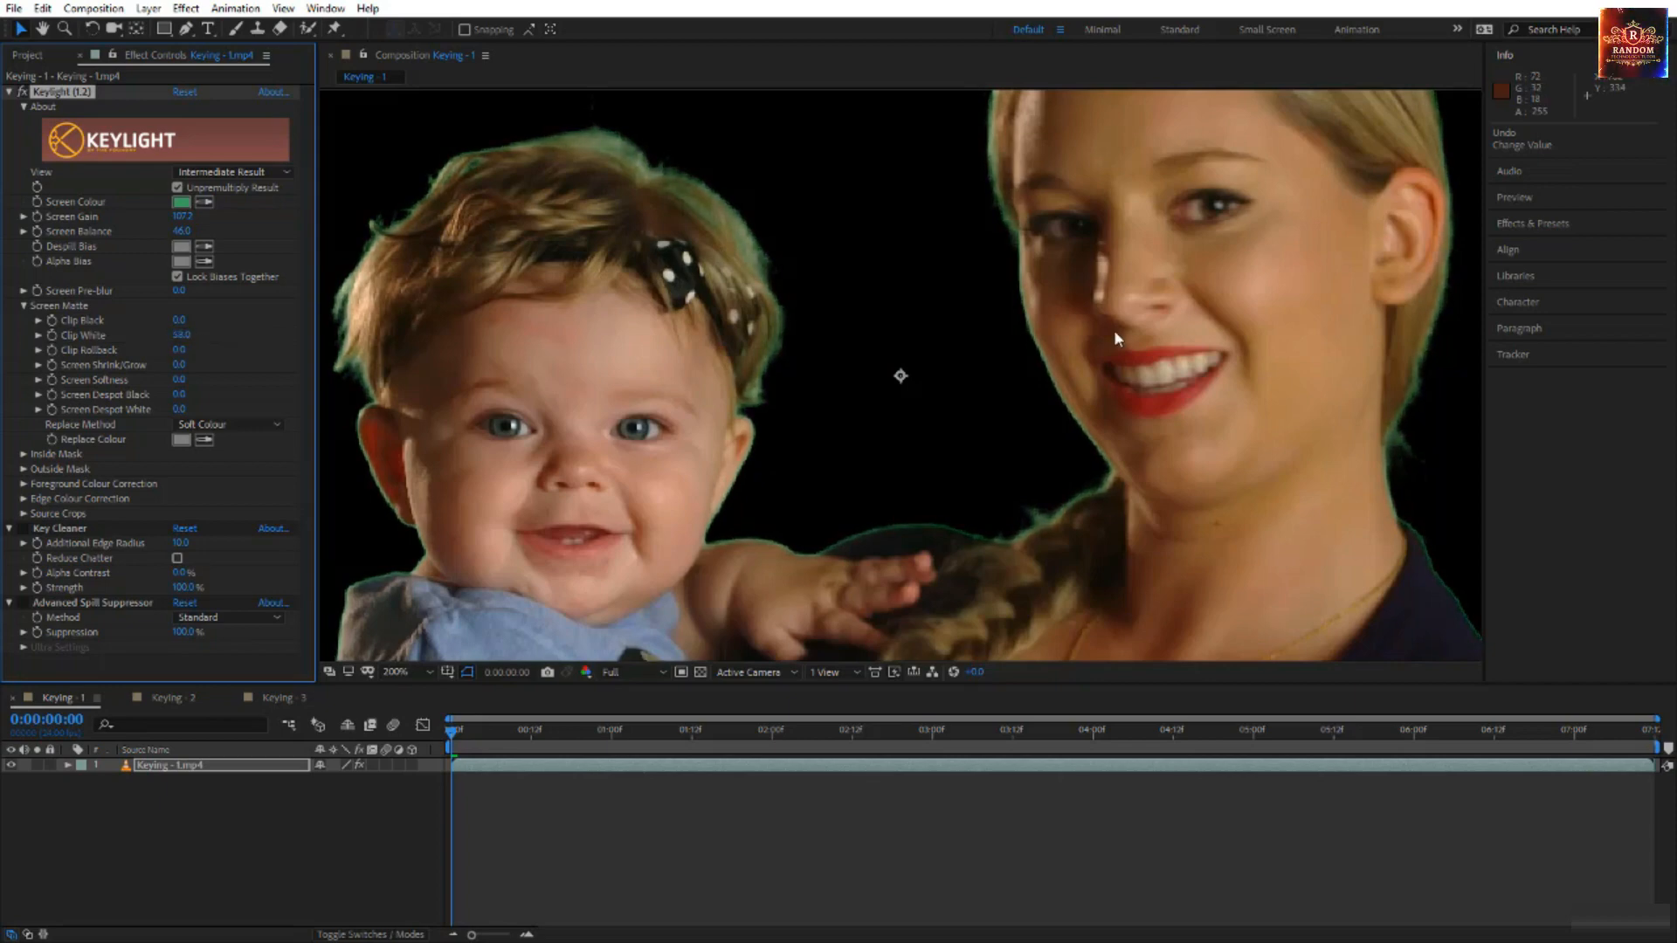
{"action": "scroll", "coordinate": [1146, 375], "scroll_direction": "down", "scroll_amount": 2}
{"action": "scroll", "coordinate": [1148, 380], "scroll_direction": "up", "scroll_amount": 1}
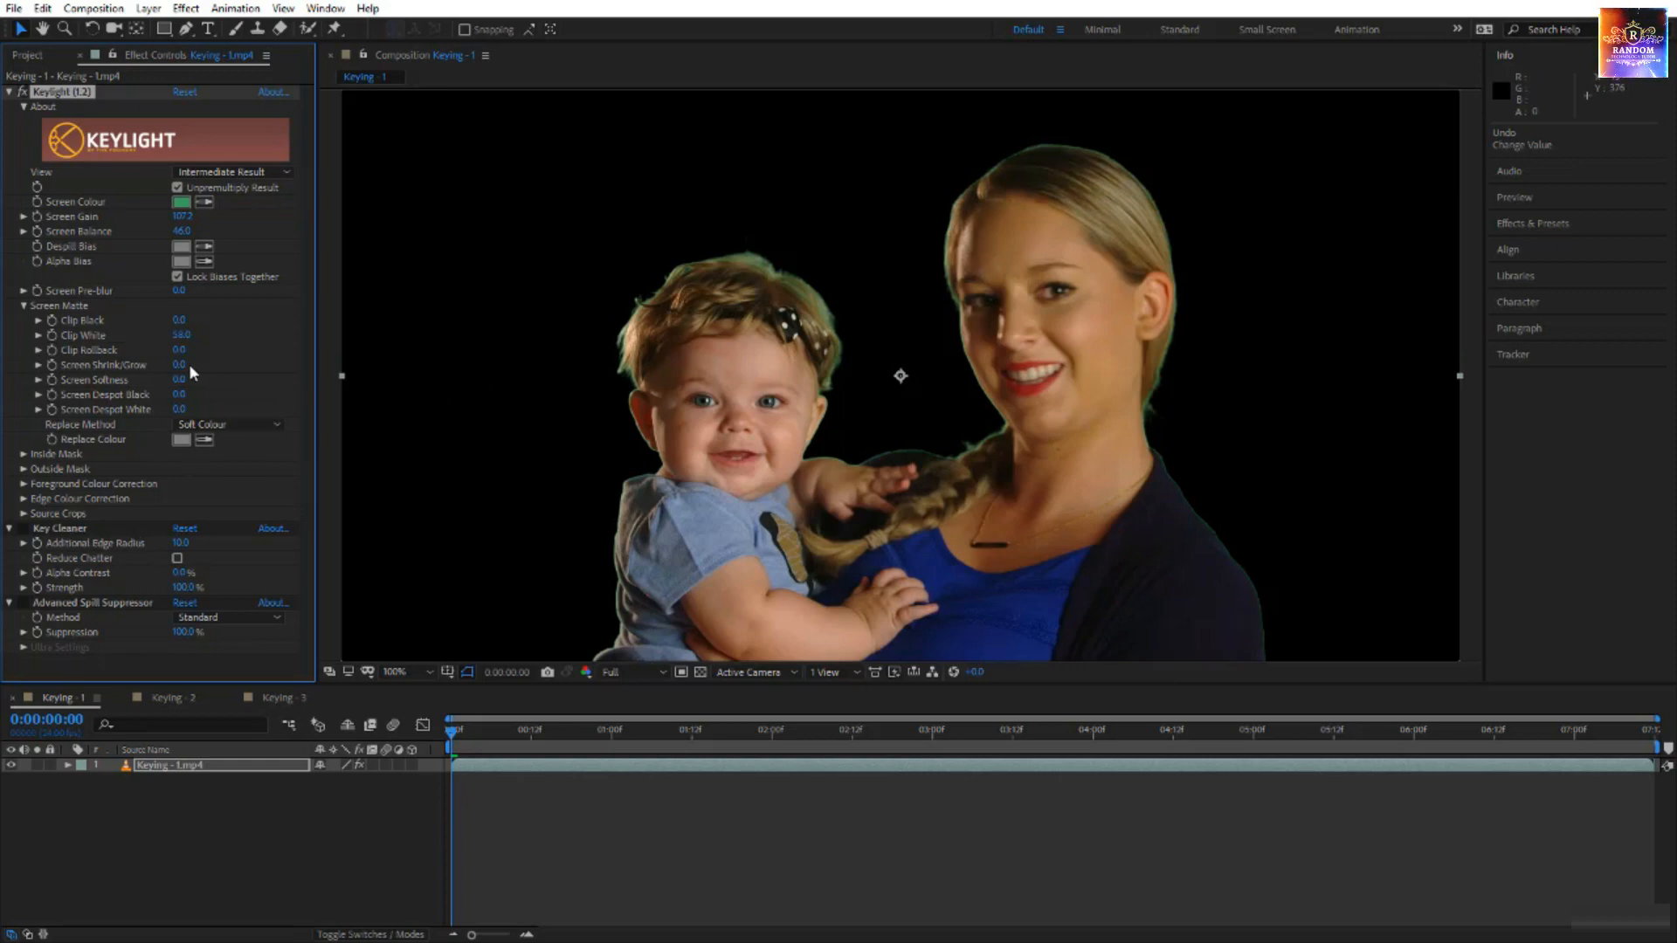
- Try negative Screen Shrink/Grow values on the matte and undo them
{"action": "left_click_drag", "start_coordinate": [181, 370], "coordinate": [166, 370]}
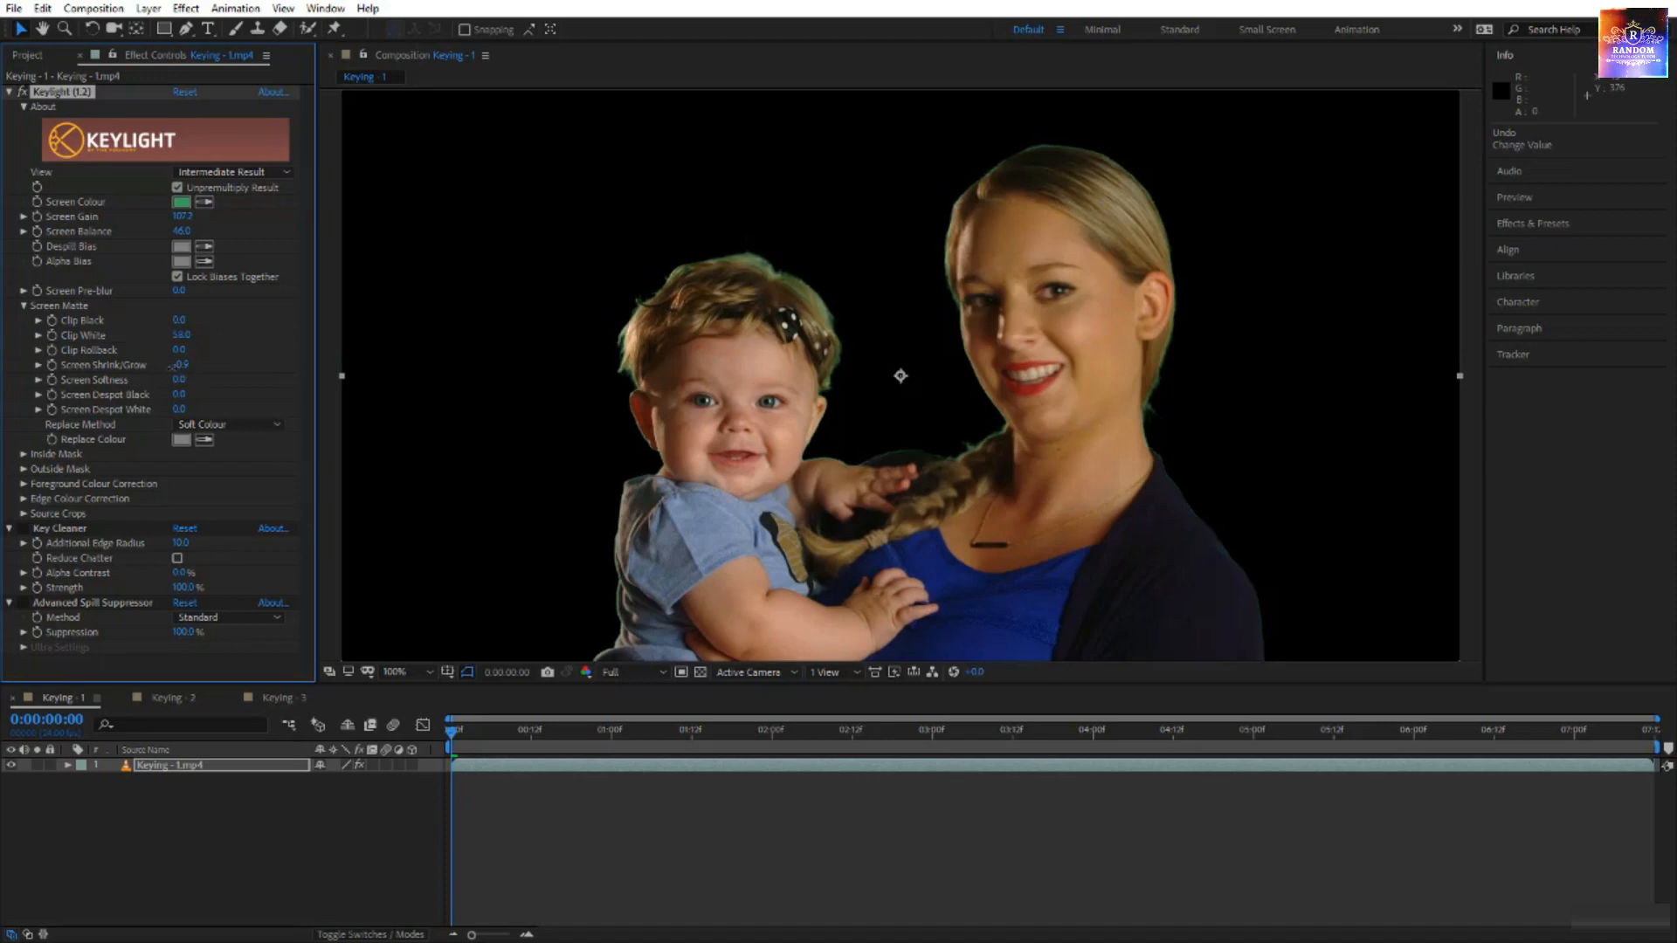
{"action": "key", "text": "ctrl+z"}
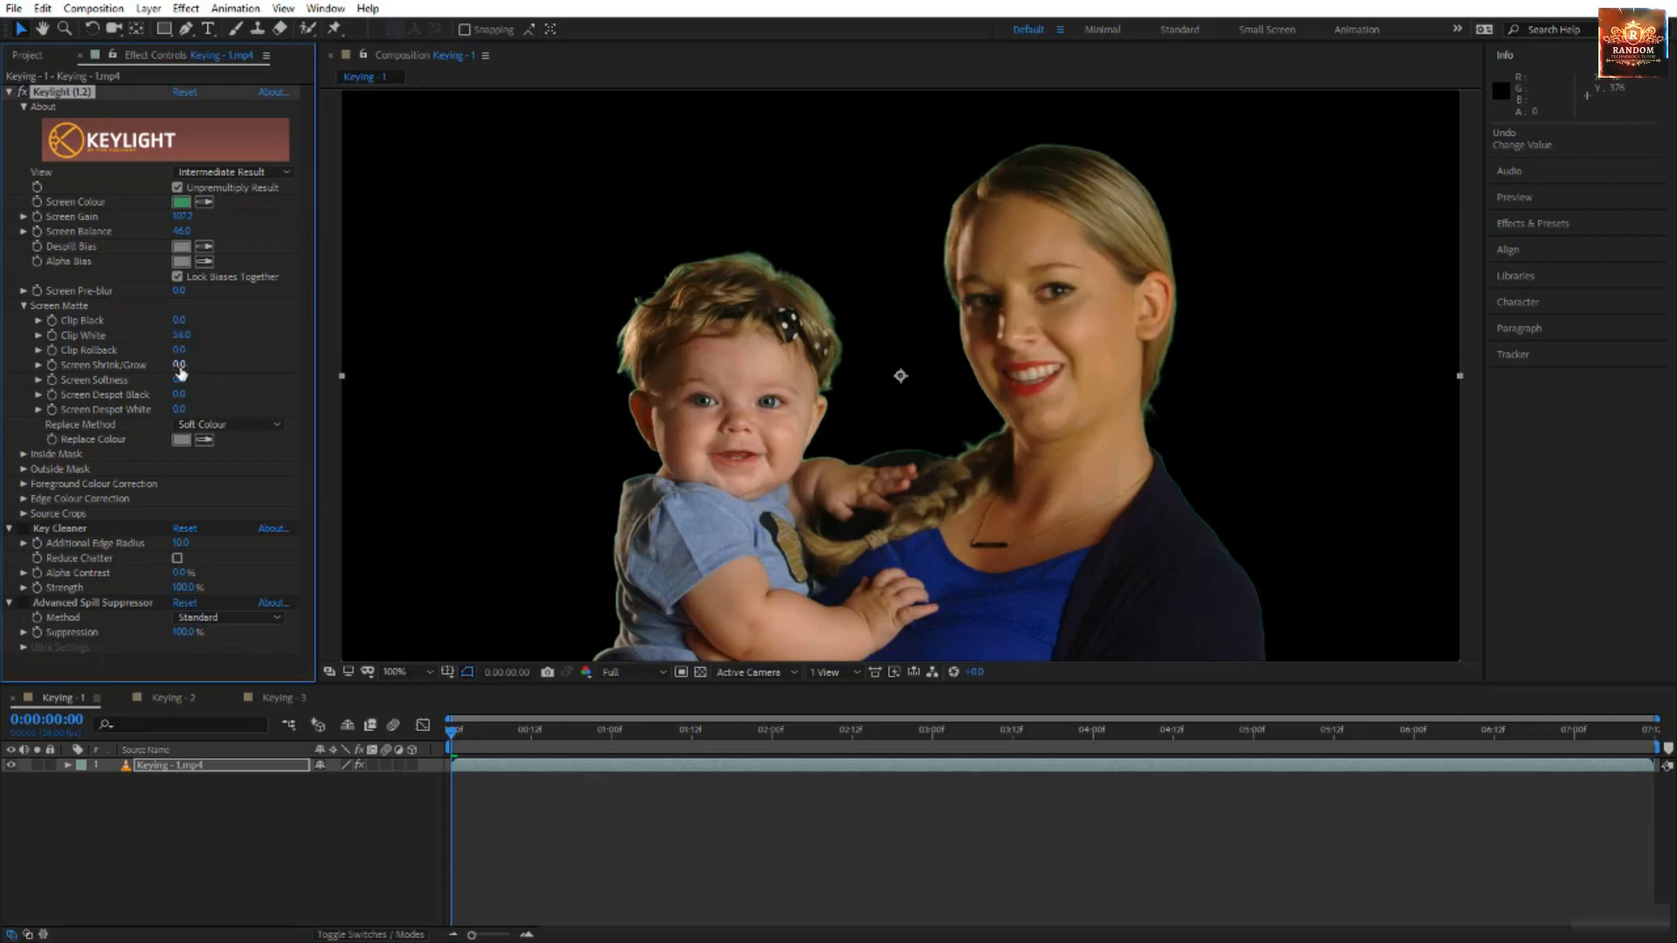
{"action": "left_click_drag", "start_coordinate": [181, 370], "coordinate": [87, 378]}
{"action": "key", "text": "ctrl+z"}
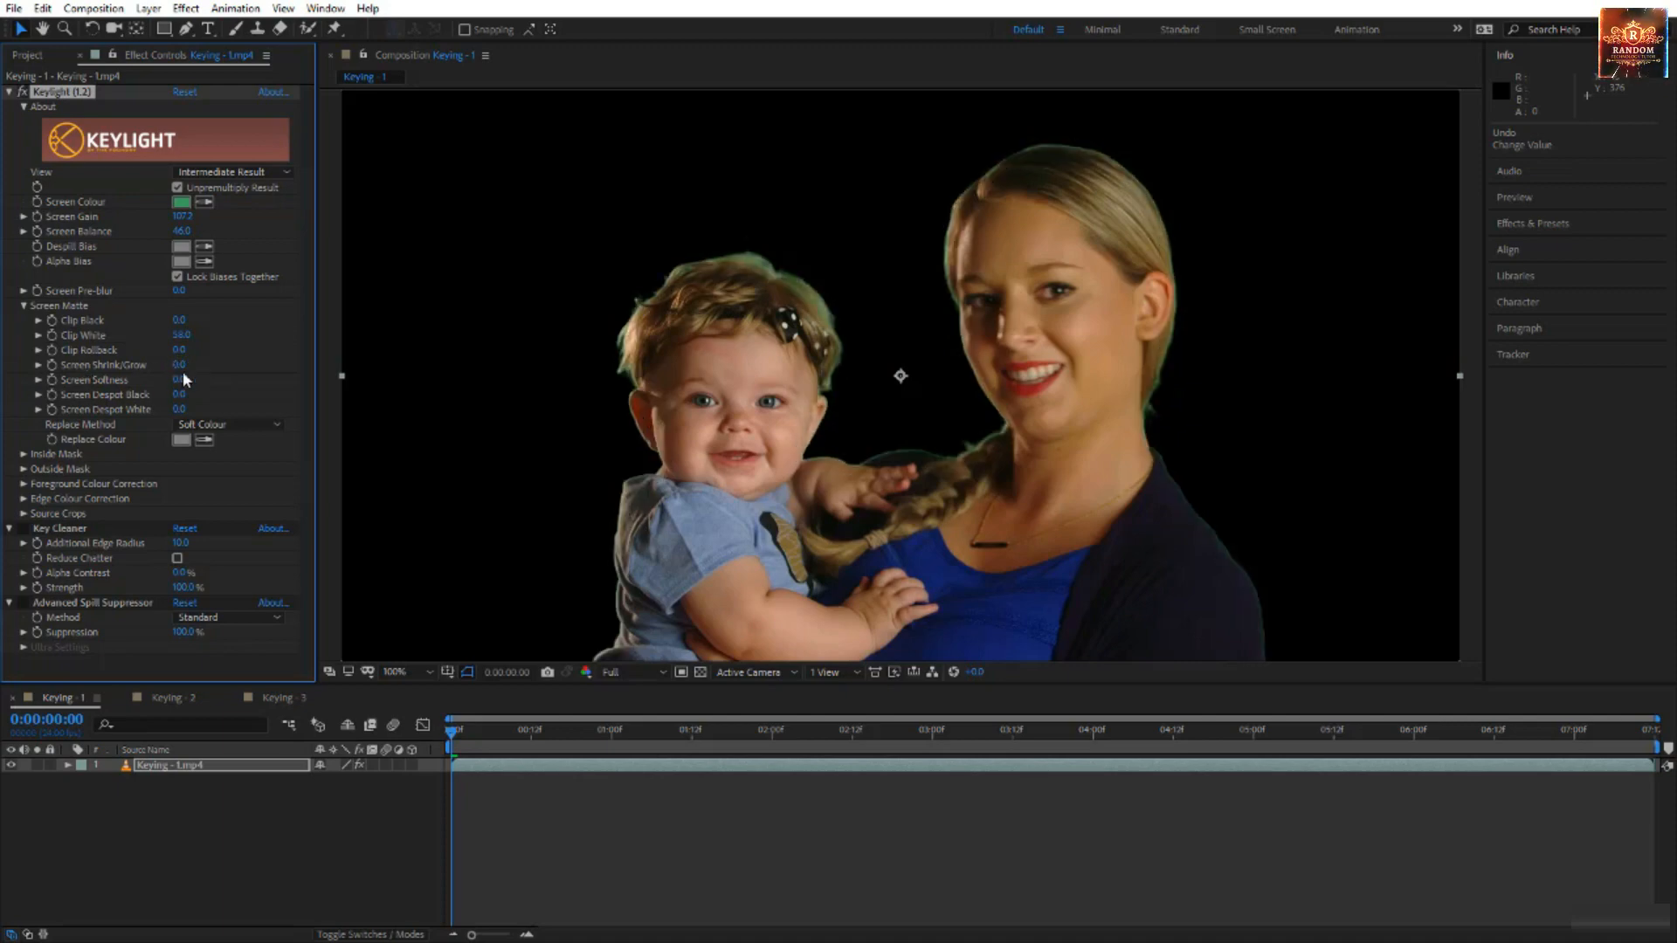
- Try a Screen Shrink/Grow of about -1.8, checking it in the Screen Matte view and in Intermediate Result
{"action": "left_click", "coordinate": [178, 367]}
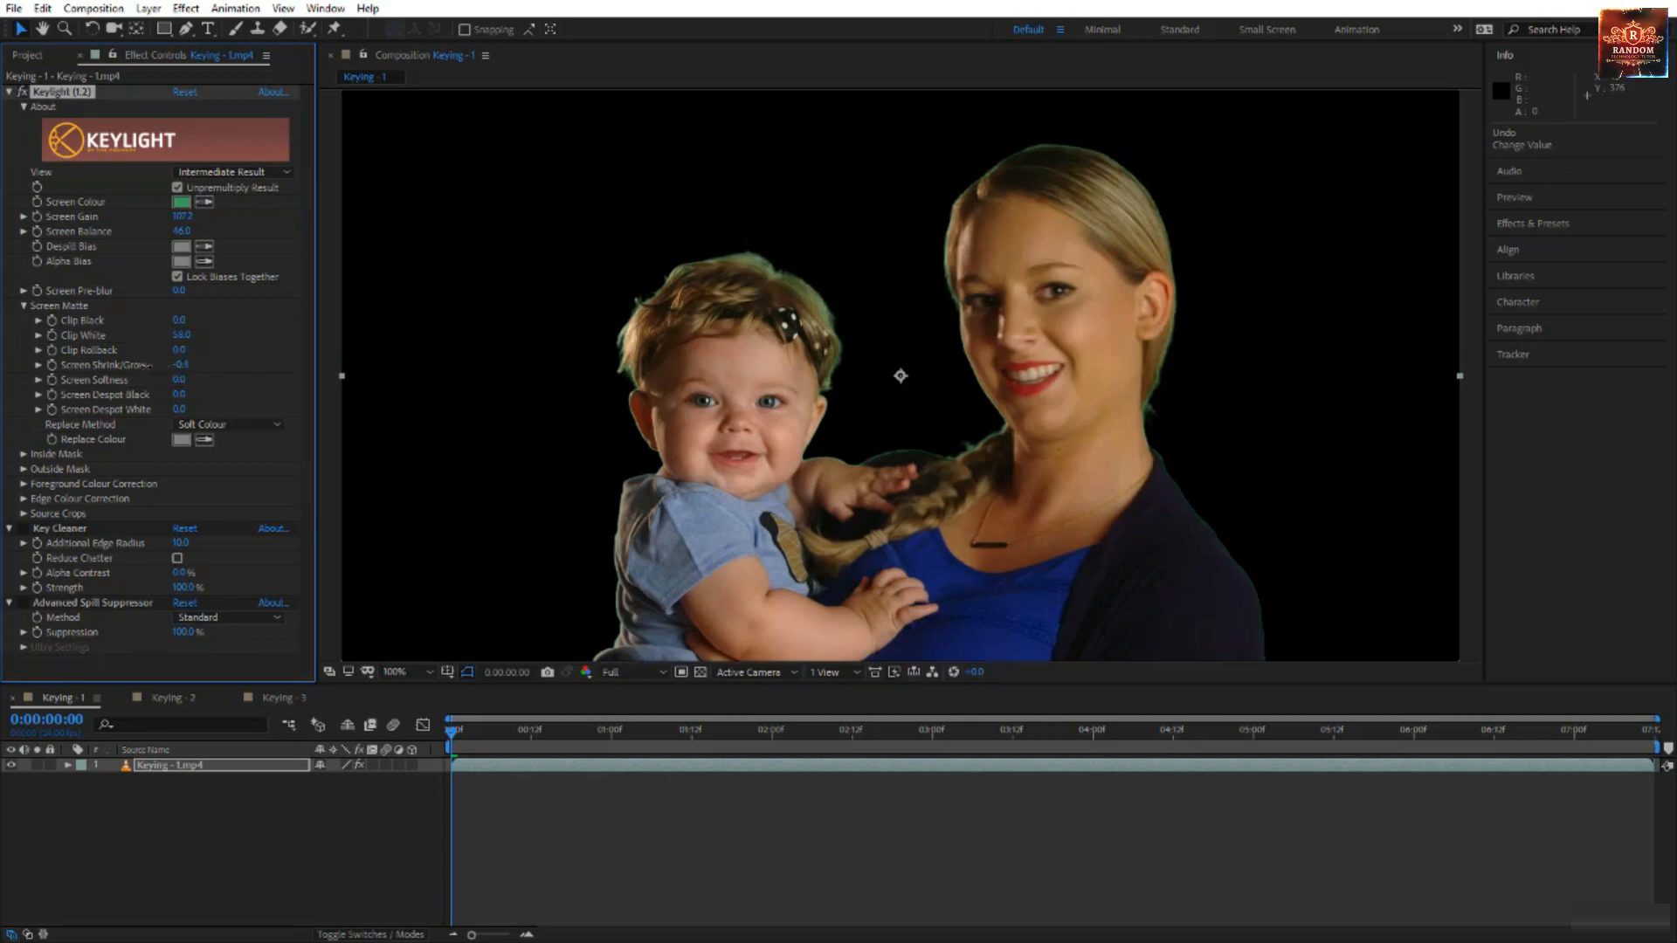
{"action": "left_click_drag", "start_coordinate": [128, 366], "coordinate": [51, 378]}
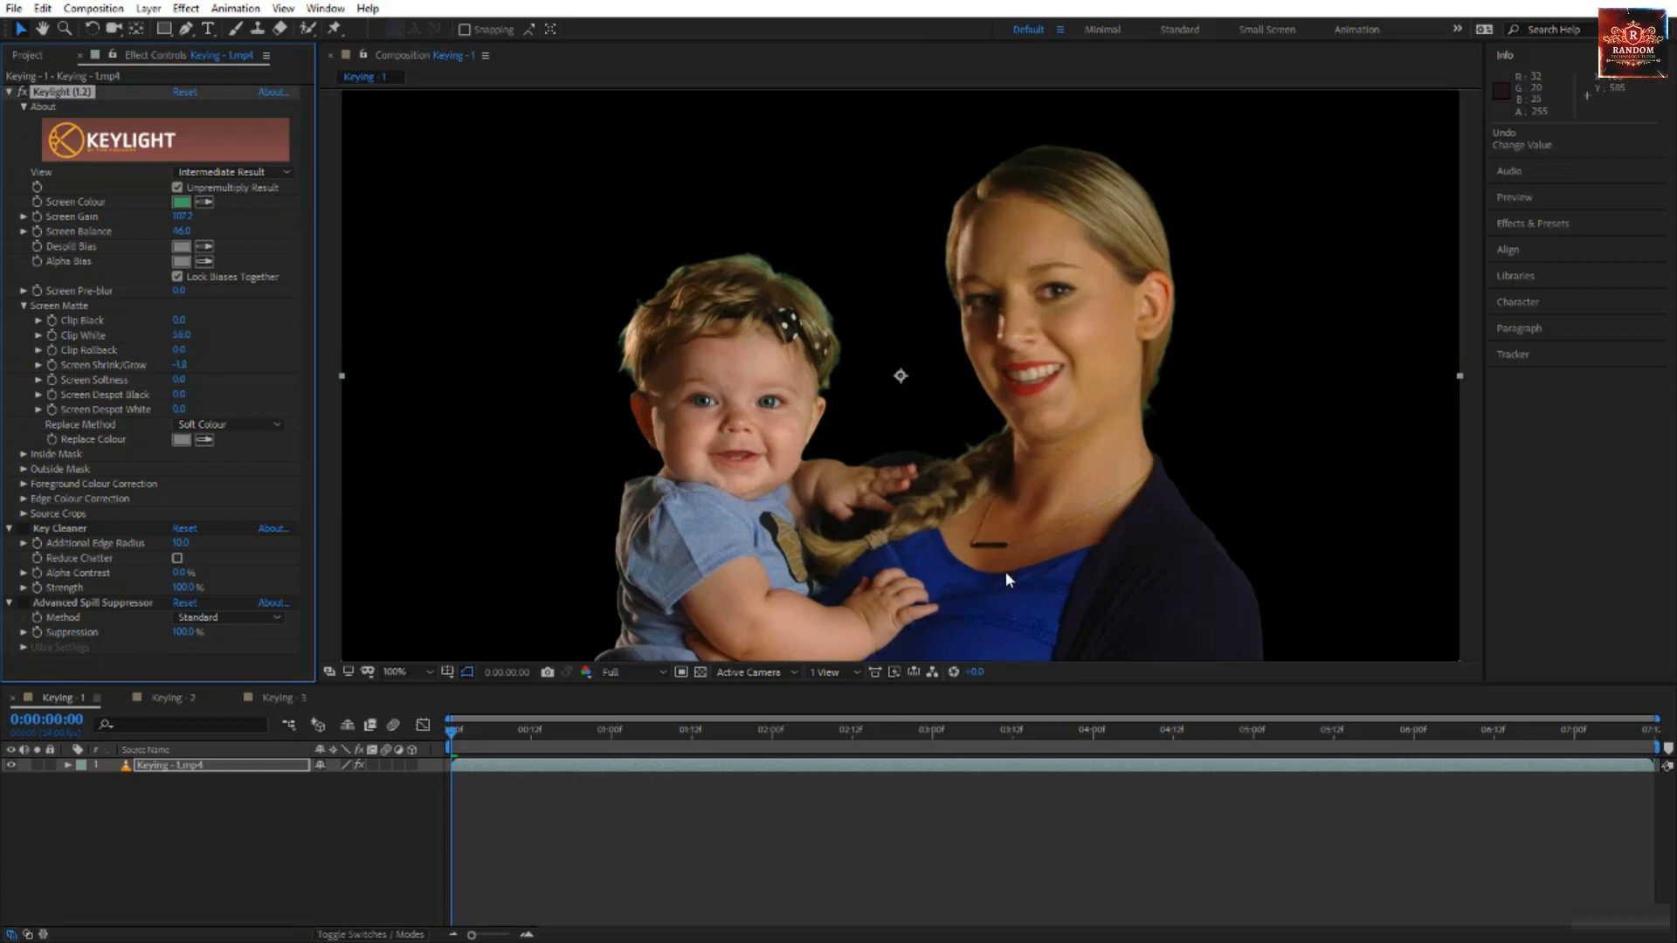
{"action": "left_click", "coordinate": [224, 172]}
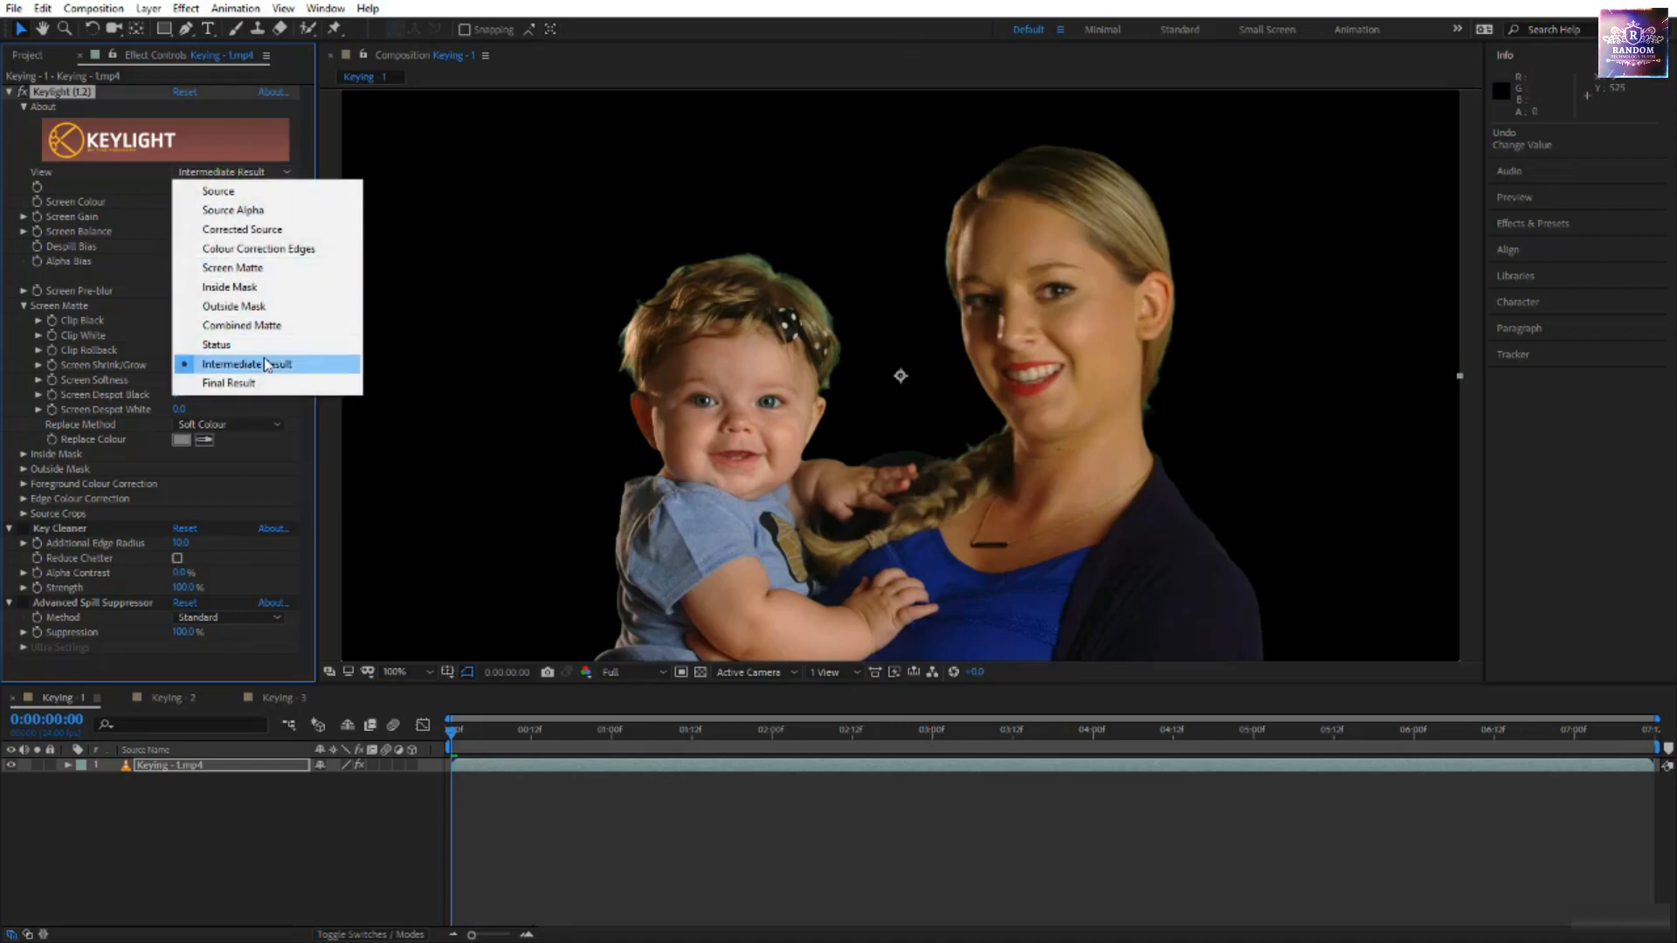
{"action": "left_click", "coordinate": [262, 268]}
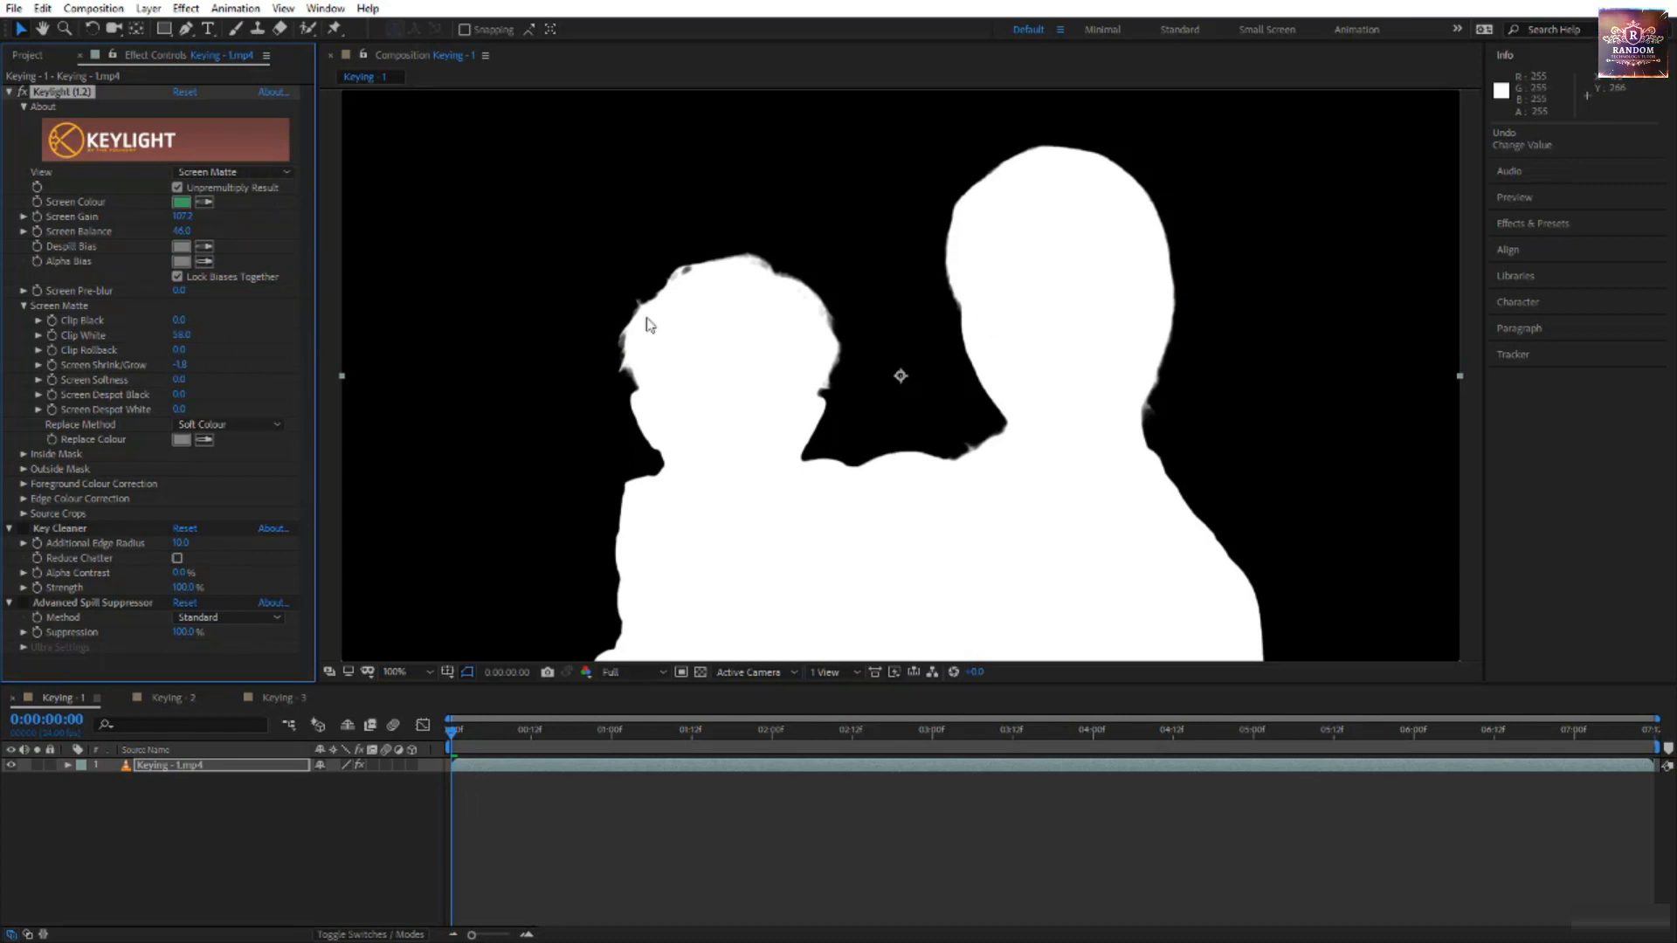
{"action": "left_click", "coordinate": [199, 171]}
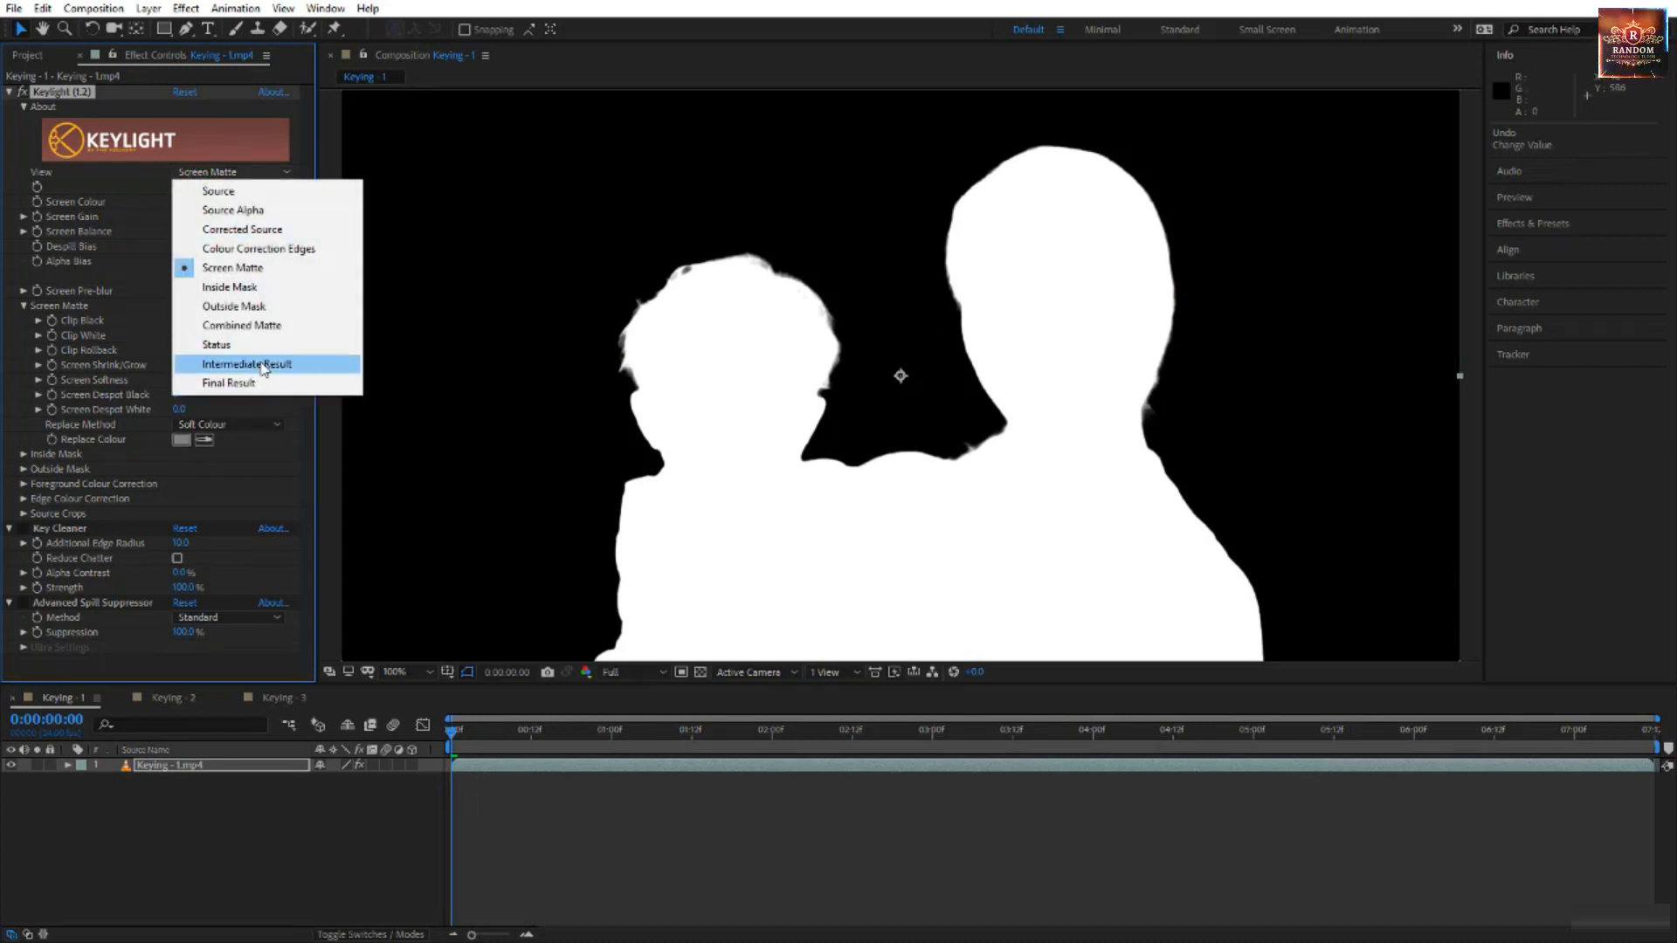
{"action": "left_click", "coordinate": [262, 365]}
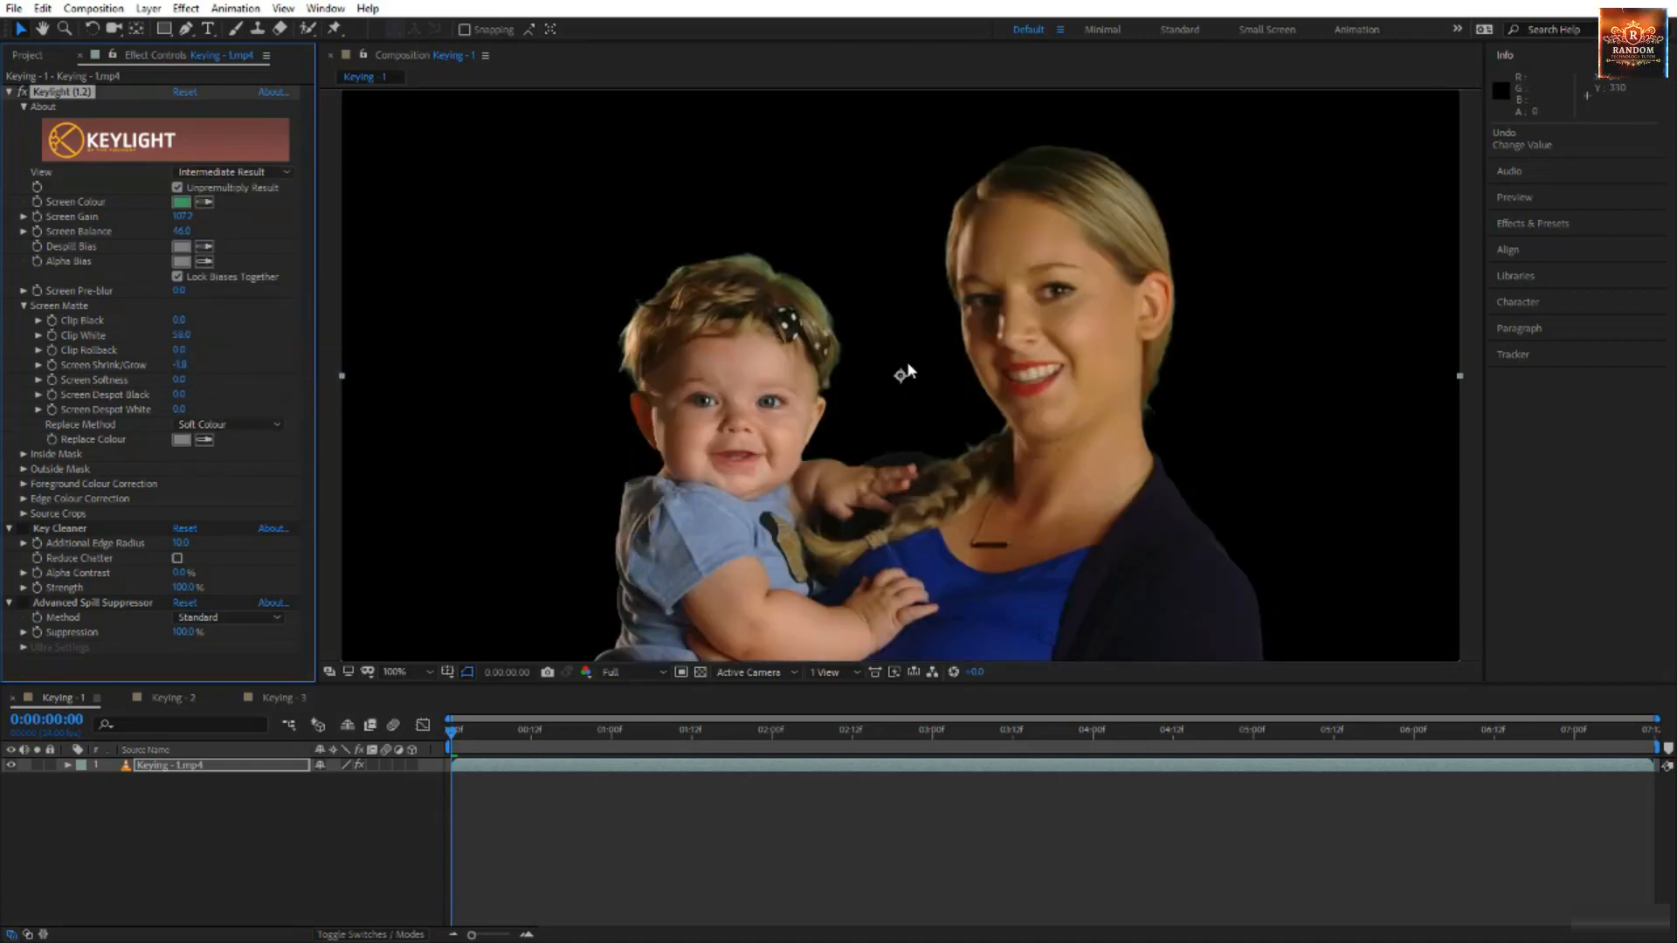
- Set Screen Softness to 1.6 while watching the edges around the woman's face at 200%
{"action": "scroll", "coordinate": [1159, 375], "scroll_direction": "up", "scroll_amount": 3}
{"action": "scroll", "coordinate": [1159, 396], "scroll_direction": "down", "scroll_amount": 2}
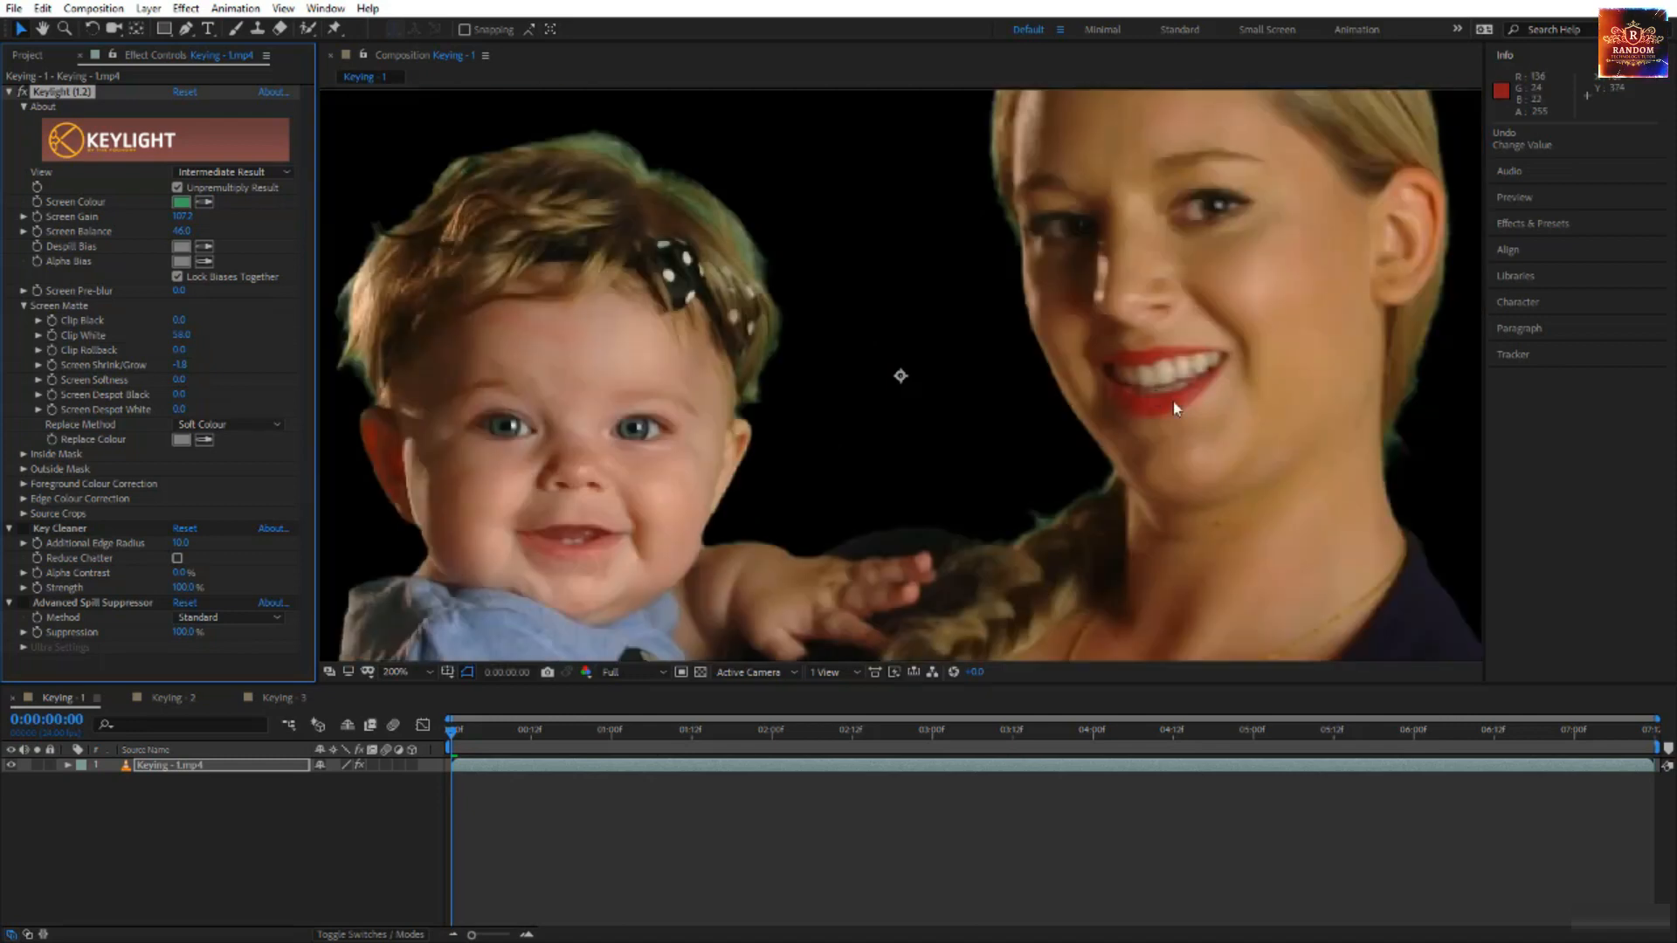
{"action": "left_click_drag", "start_coordinate": [1404, 367], "coordinate": [951, 417]}
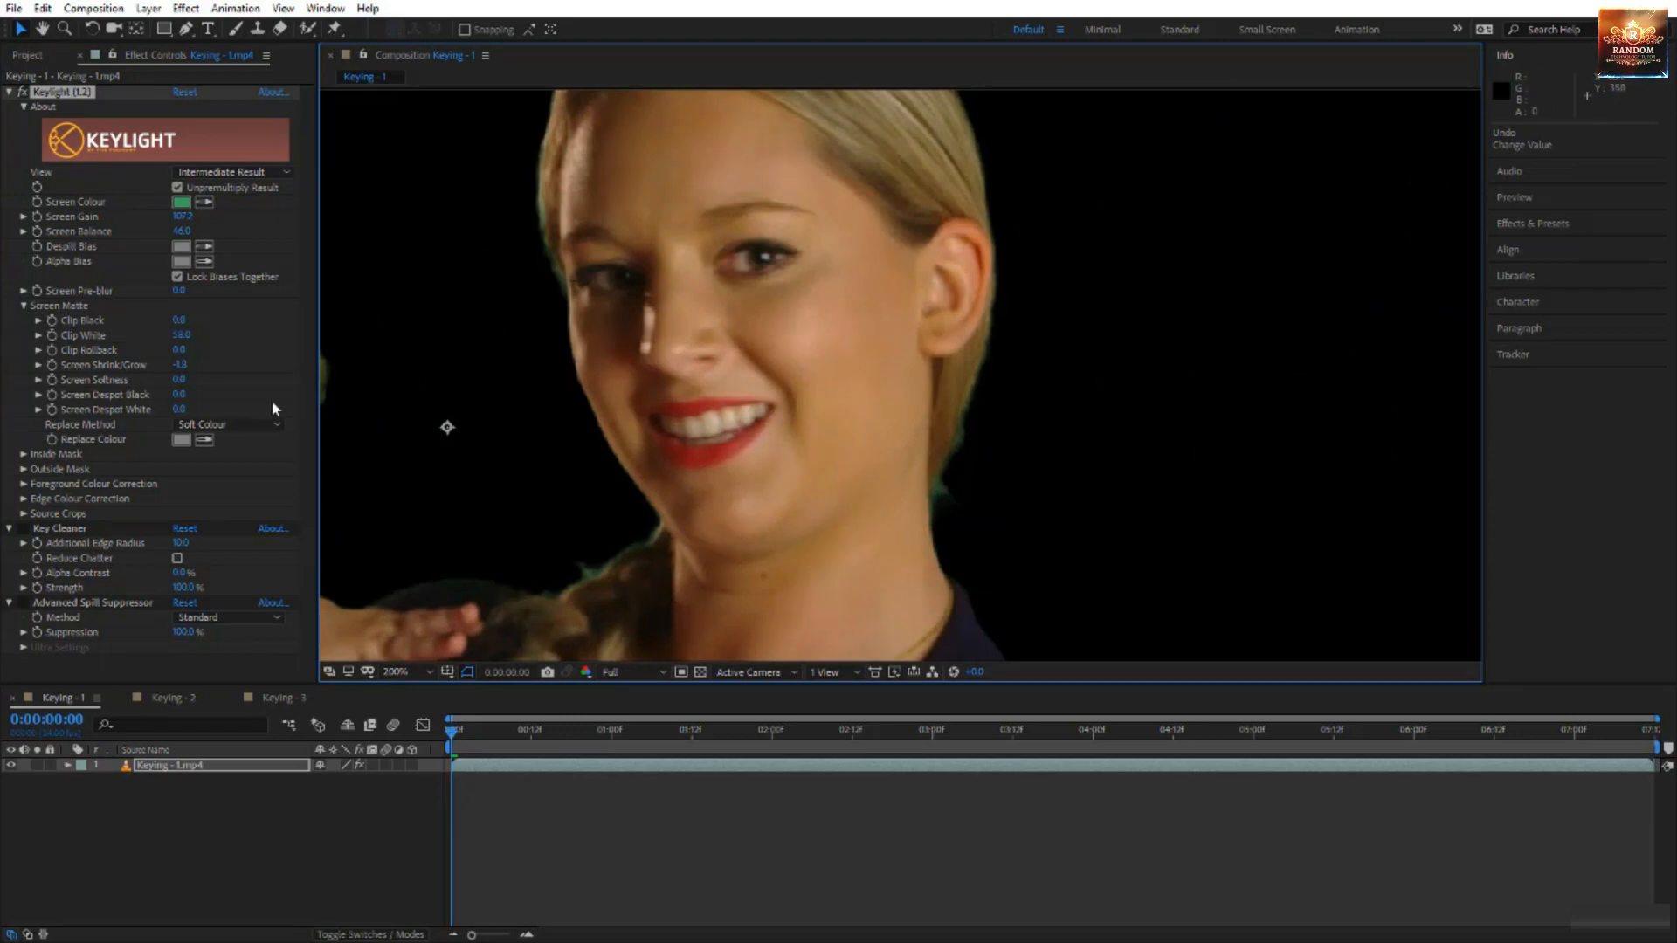
{"action": "left_click_drag", "start_coordinate": [177, 387], "coordinate": [187, 387]}
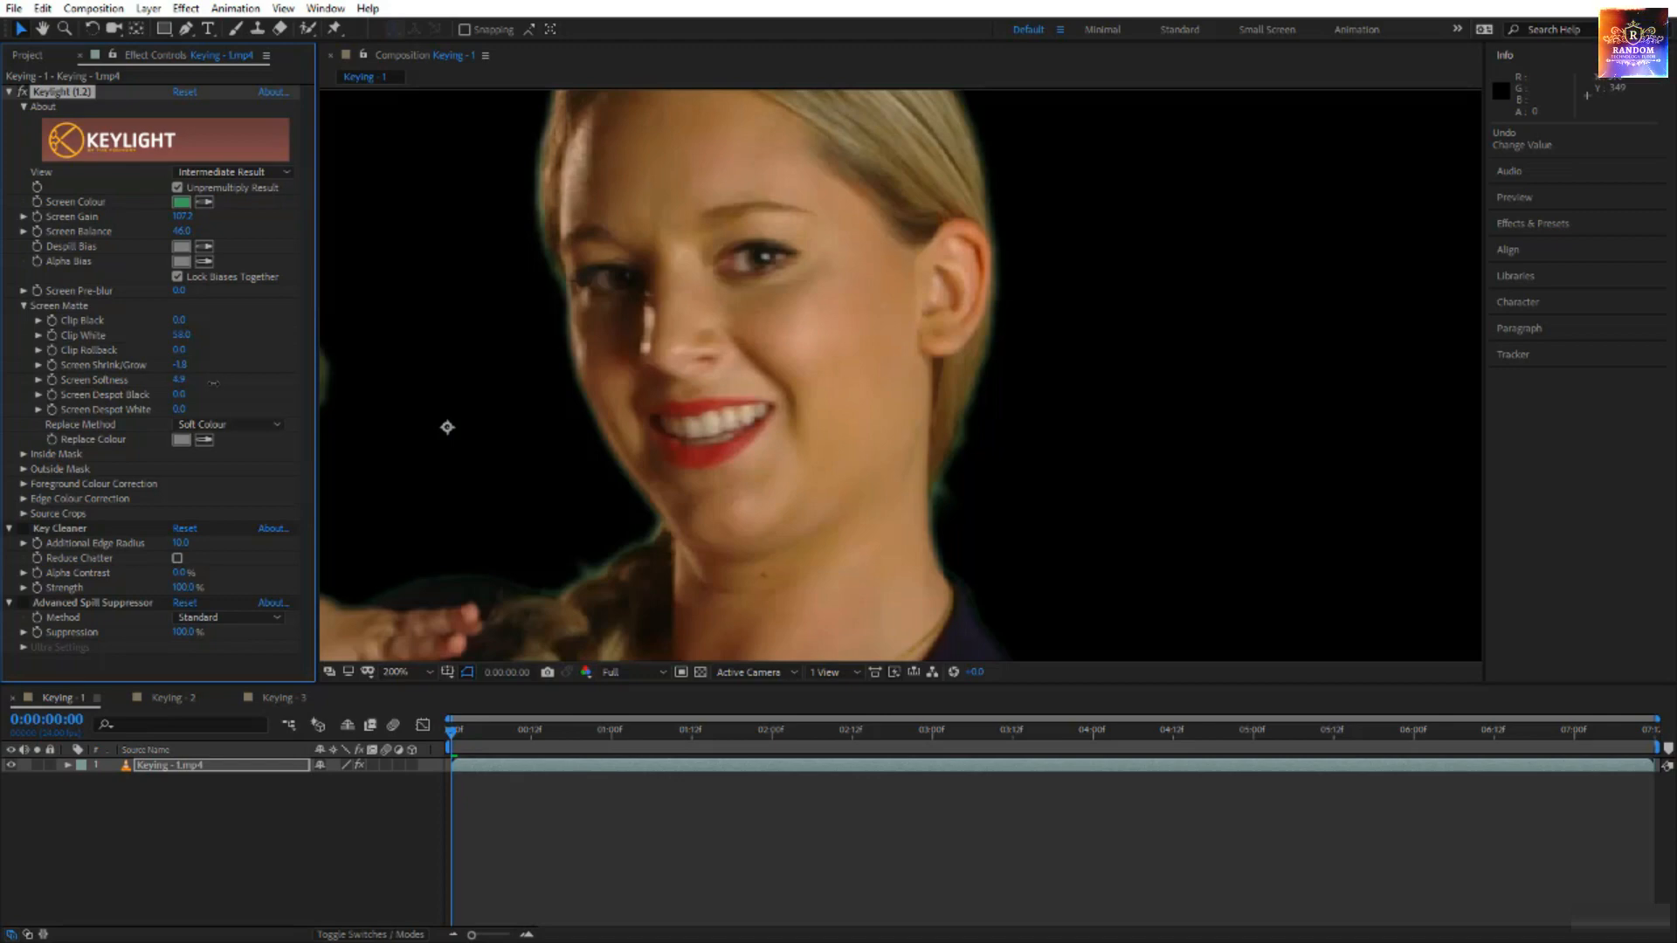
{"action": "left_click_drag", "start_coordinate": [171, 385], "coordinate": [133, 382]}
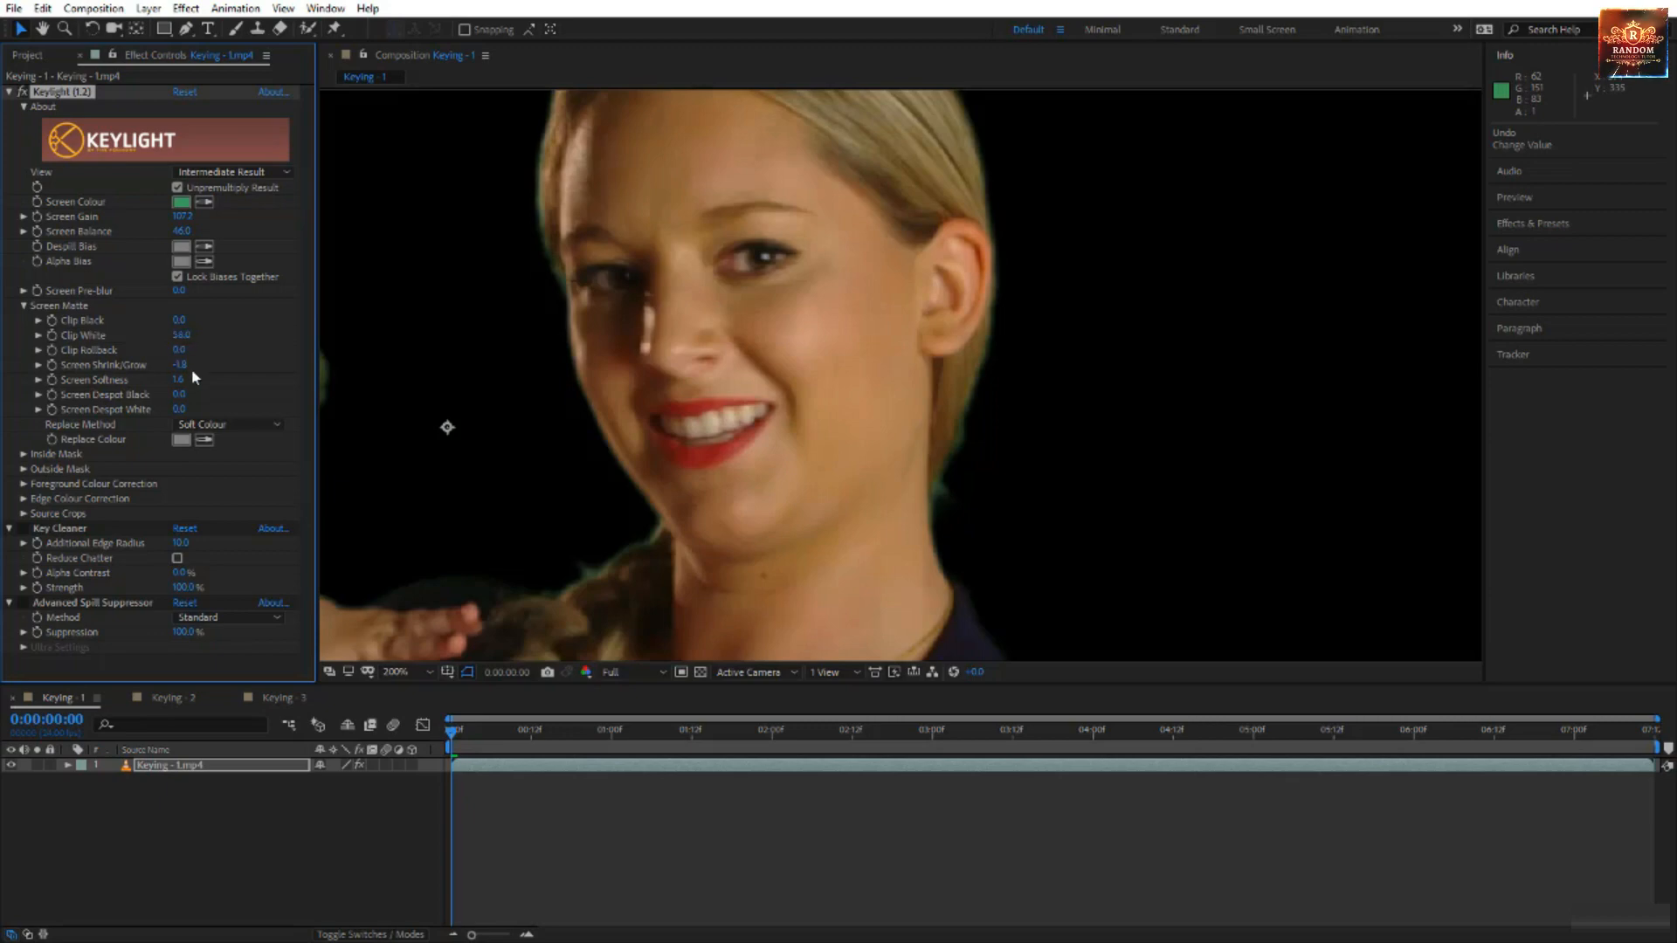
- Set Screen Shrink/Grow to -2.2 and review the edges of both subjects
{"action": "left_click_drag", "start_coordinate": [181, 365], "coordinate": [178, 364]}
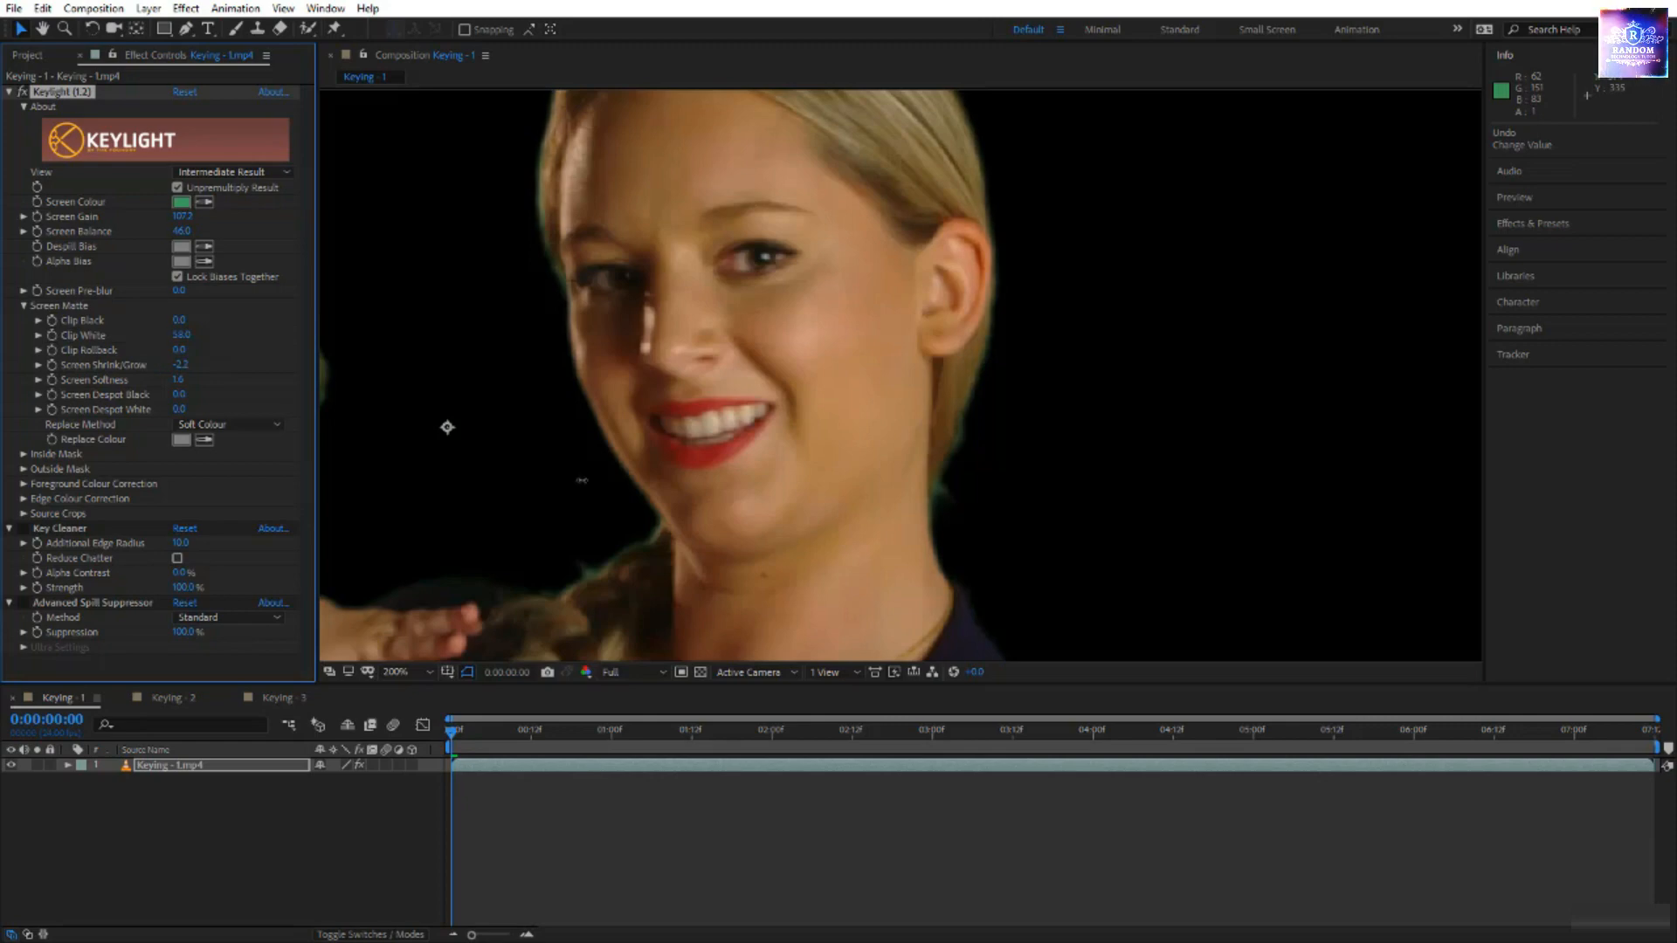
{"action": "key", "text": "space"}
{"action": "left_click_drag", "start_coordinate": [816, 589], "coordinate": [1127, 379]}
{"action": "left_click_drag", "start_coordinate": [696, 455], "coordinate": [1110, 584]}
{"action": "left_click_drag", "start_coordinate": [1037, 465], "coordinate": [646, 324]}
{"action": "scroll", "coordinate": [787, 339], "scroll_direction": "down", "scroll_amount": 1}
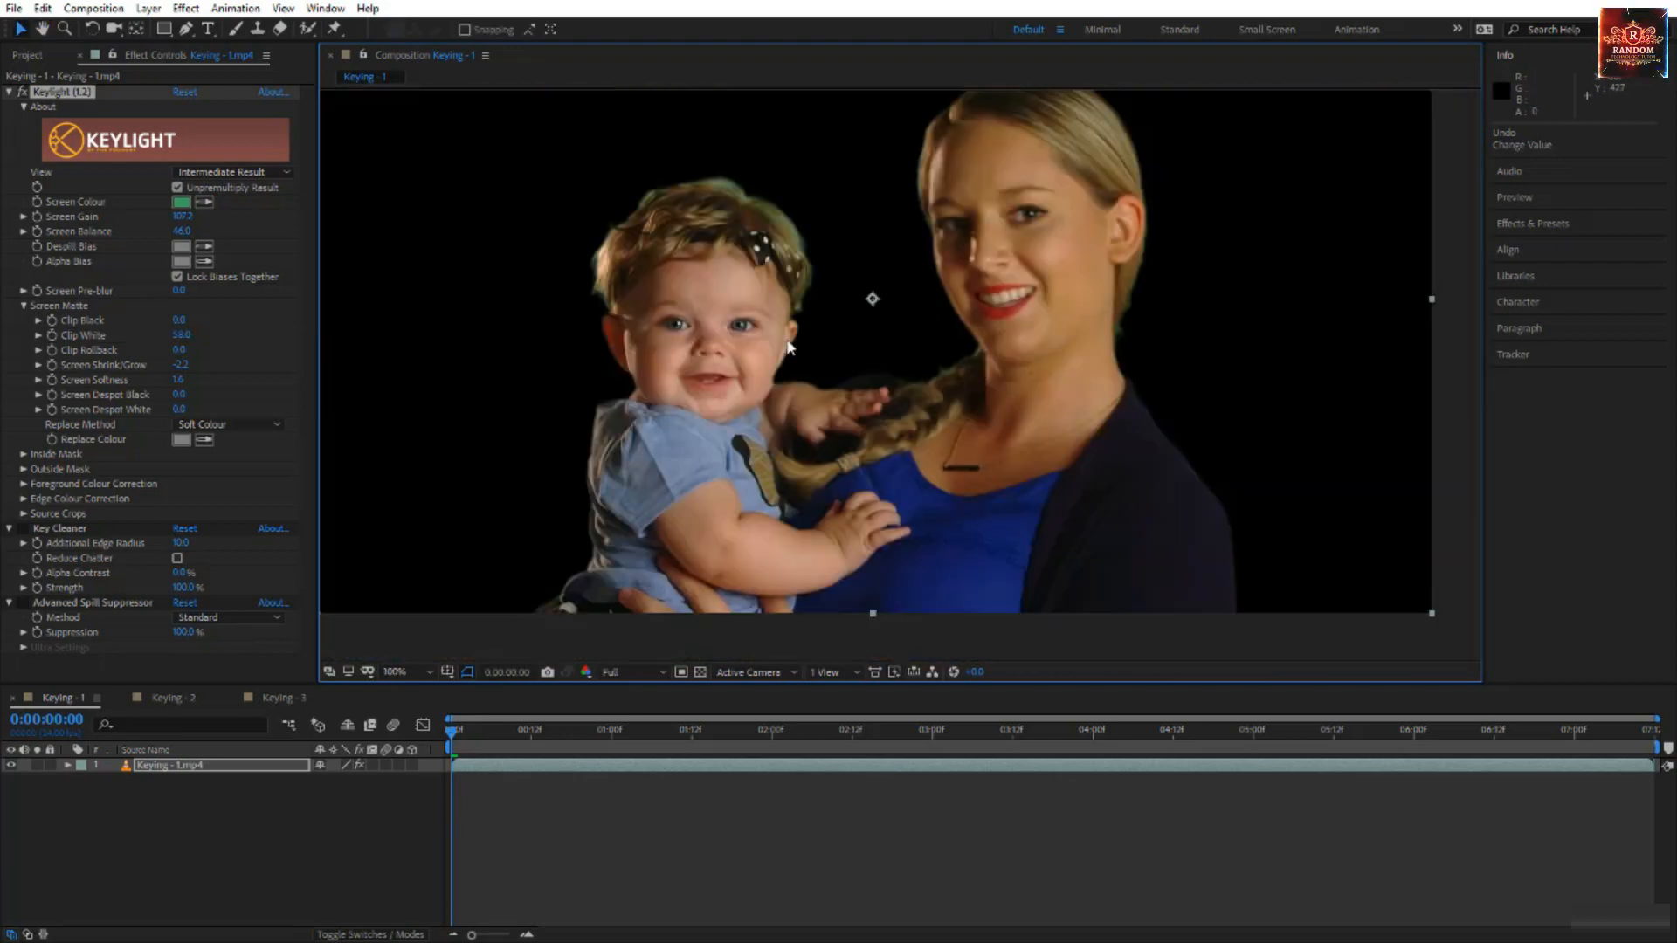
{"action": "key", "text": "space"}
{"action": "left_click_drag", "start_coordinate": [818, 332], "coordinate": [800, 414]}
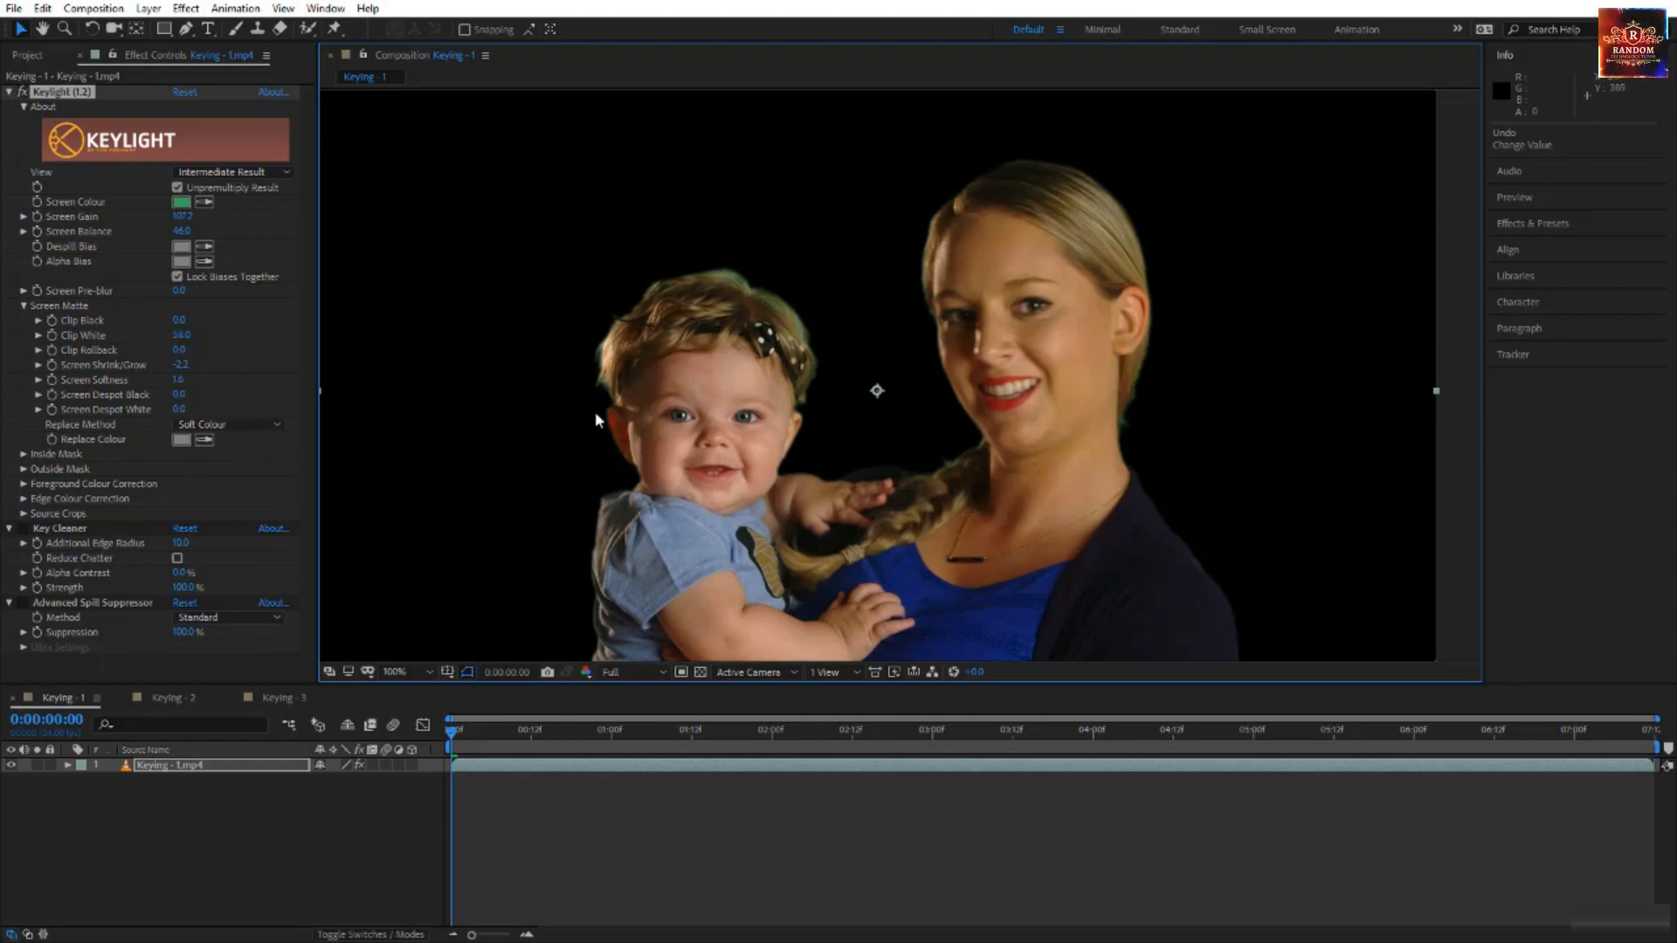
- Set Screen Despot Black to about 1.6 while viewing the Screen Matte
{"action": "left_click", "coordinate": [249, 172]}
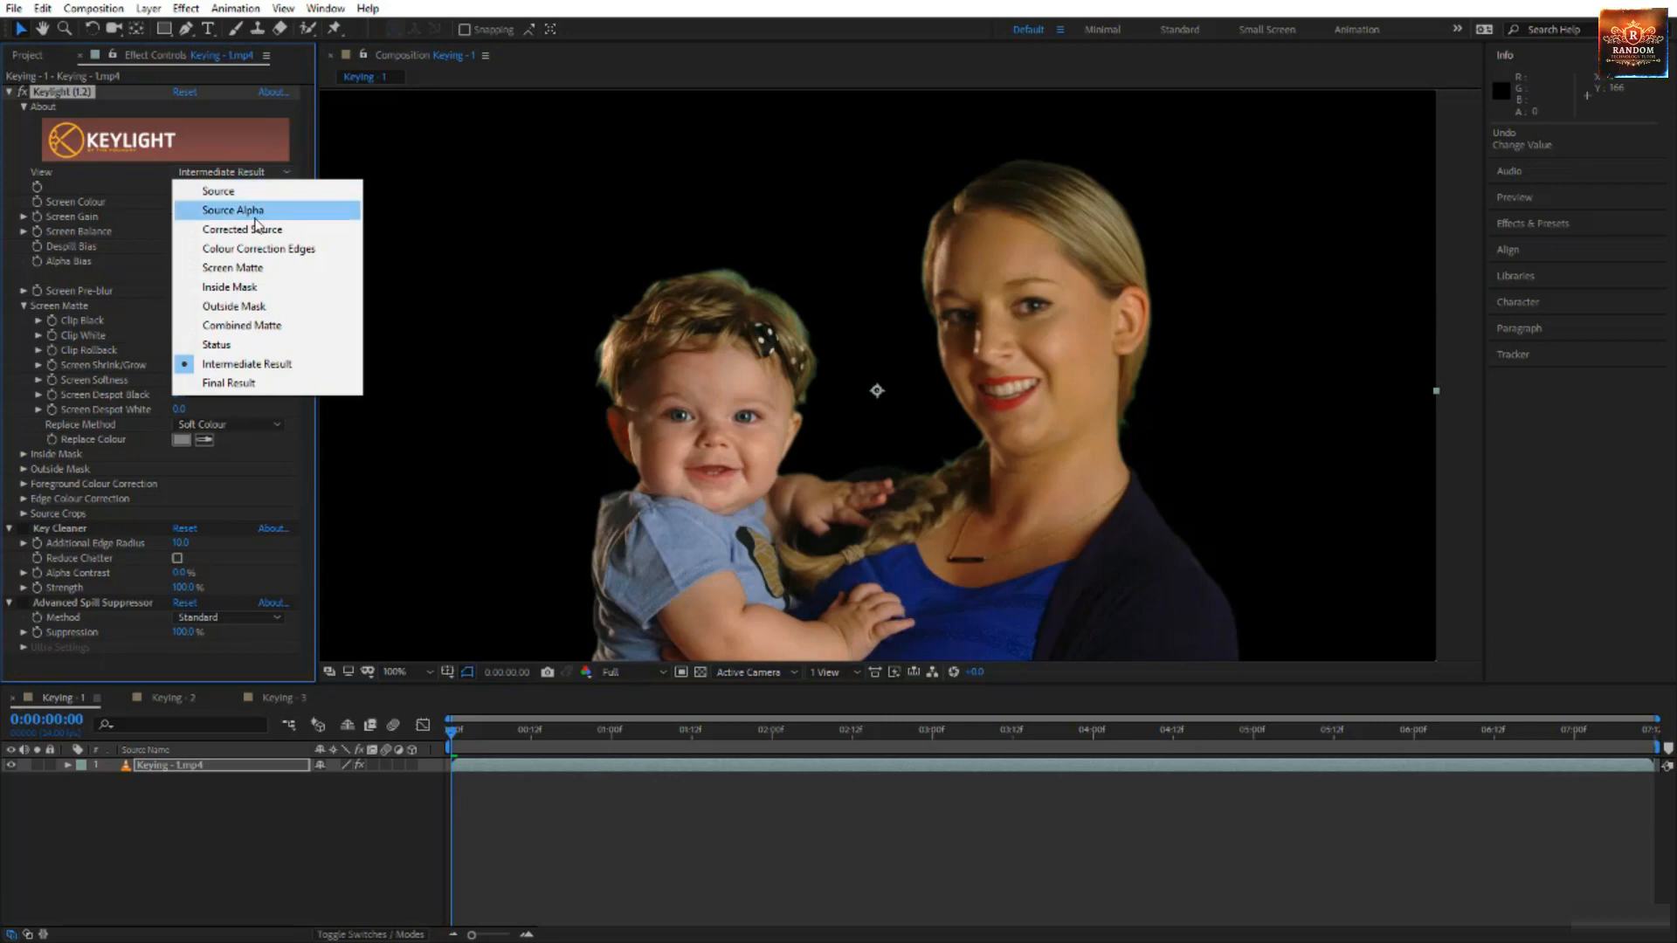
{"action": "left_click", "coordinate": [262, 266]}
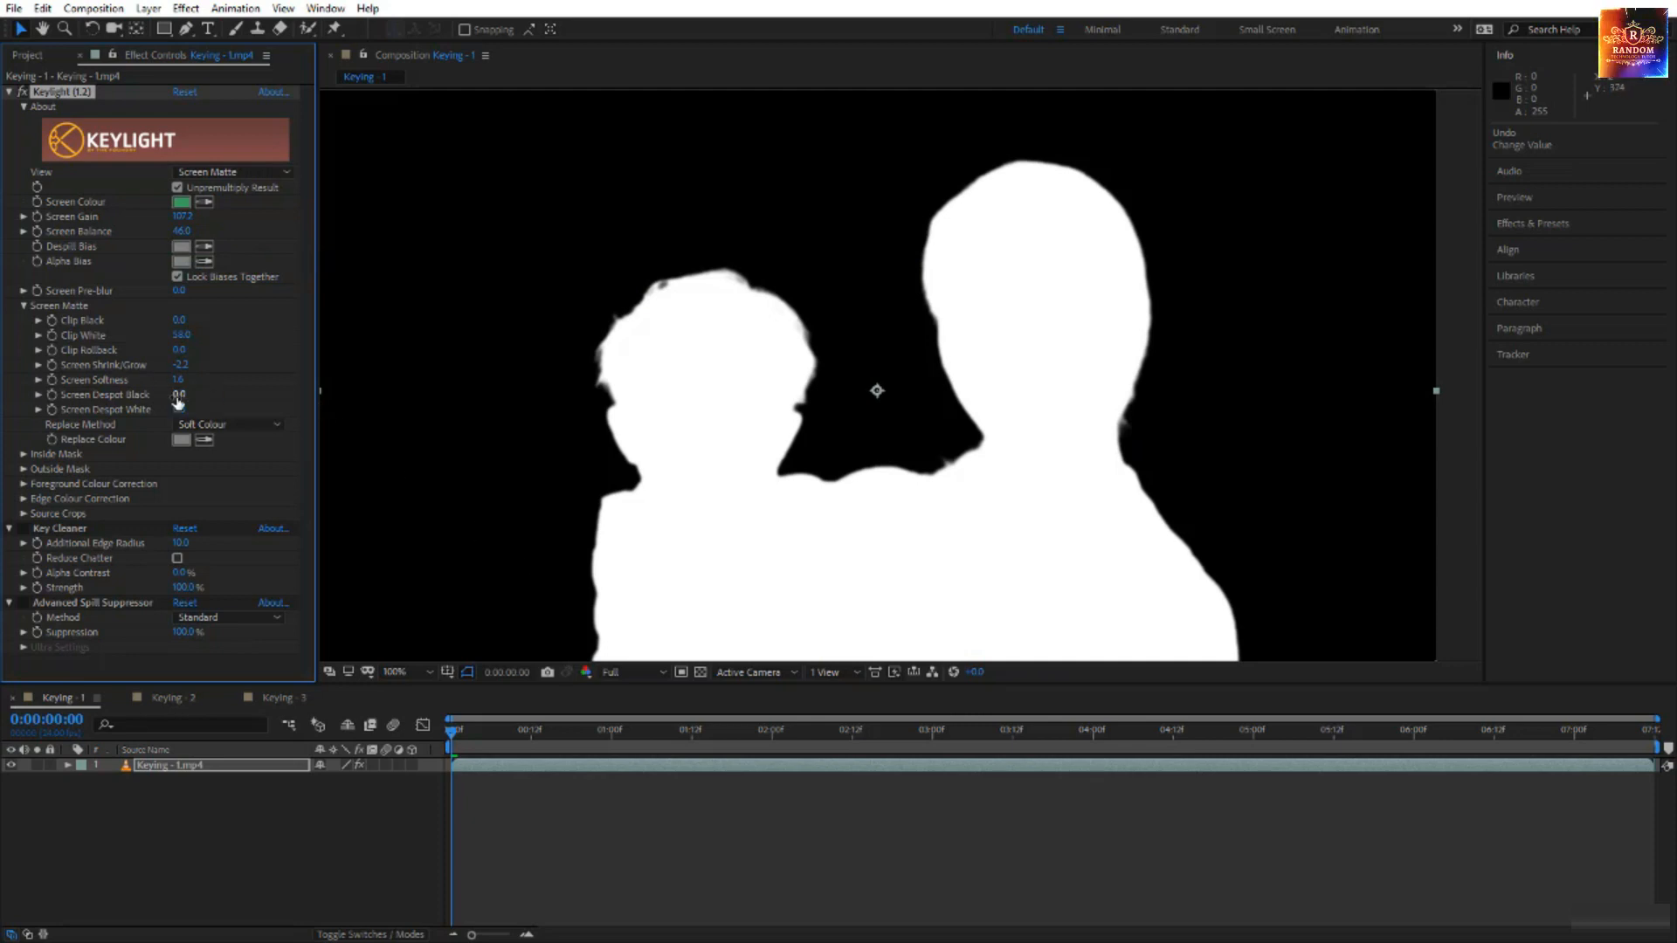
{"action": "mouse_move", "coordinate": [179, 396]}
{"action": "left_mouse_down"}
{"action": "mouse_move", "coordinate": [209, 396]}
{"action": "mouse_move", "coordinate": [178, 403]}
{"action": "mouse_move", "coordinate": [196, 404]}
{"action": "left_mouse_up"}
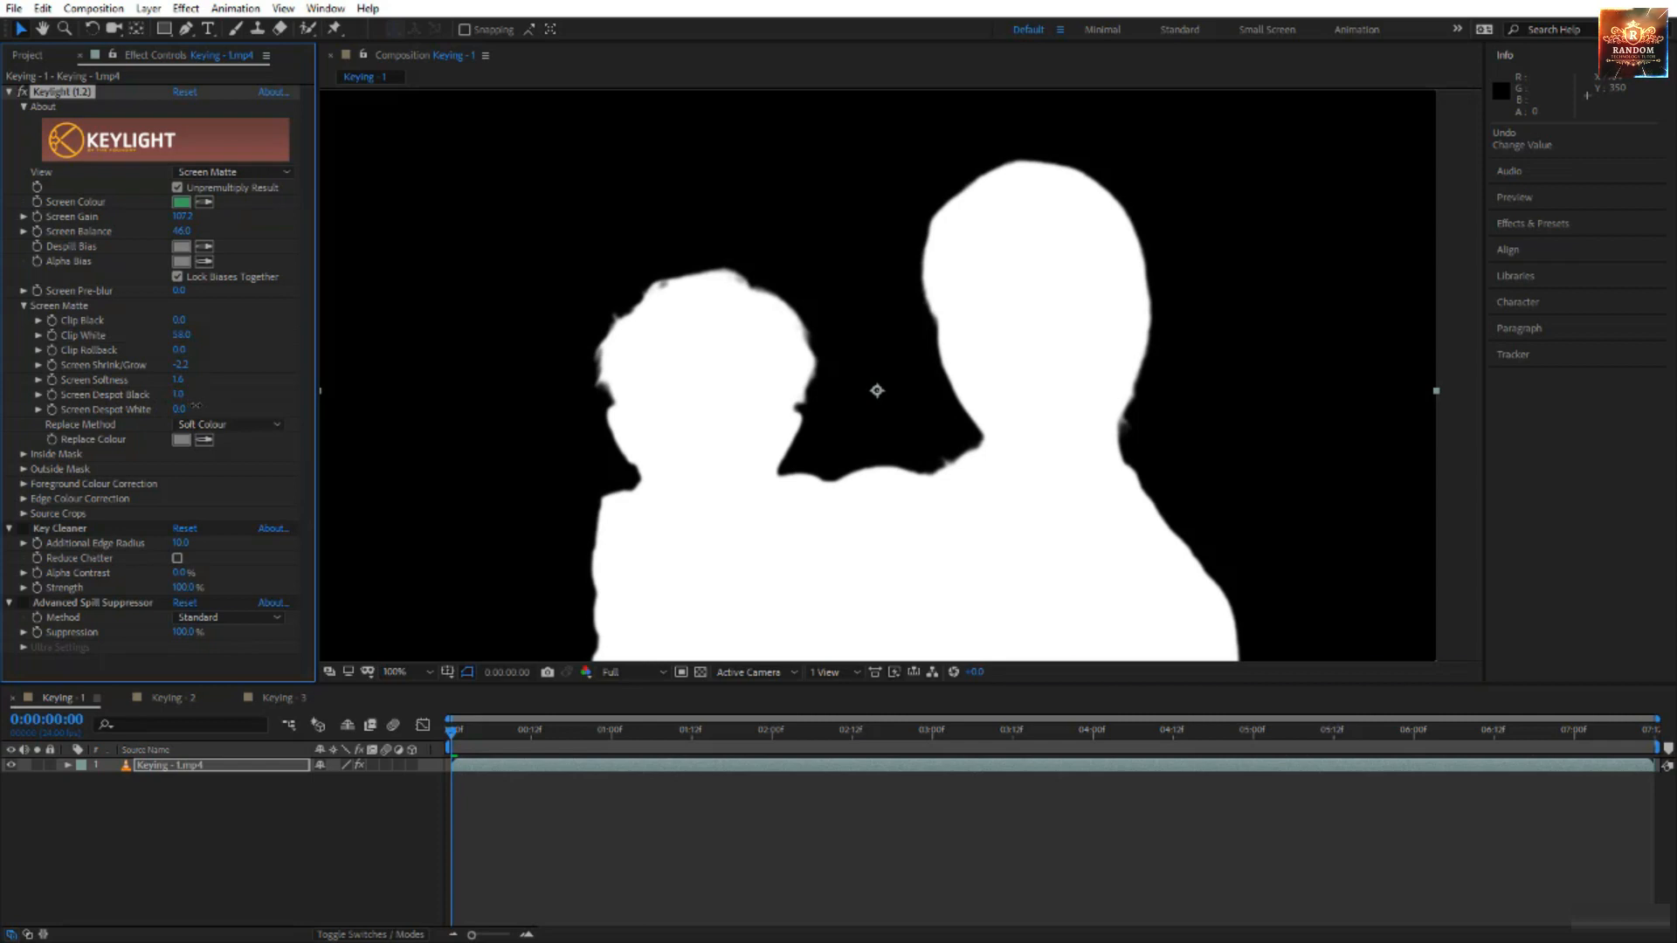
{"action": "left_click_drag", "start_coordinate": [197, 405], "coordinate": [202, 405]}
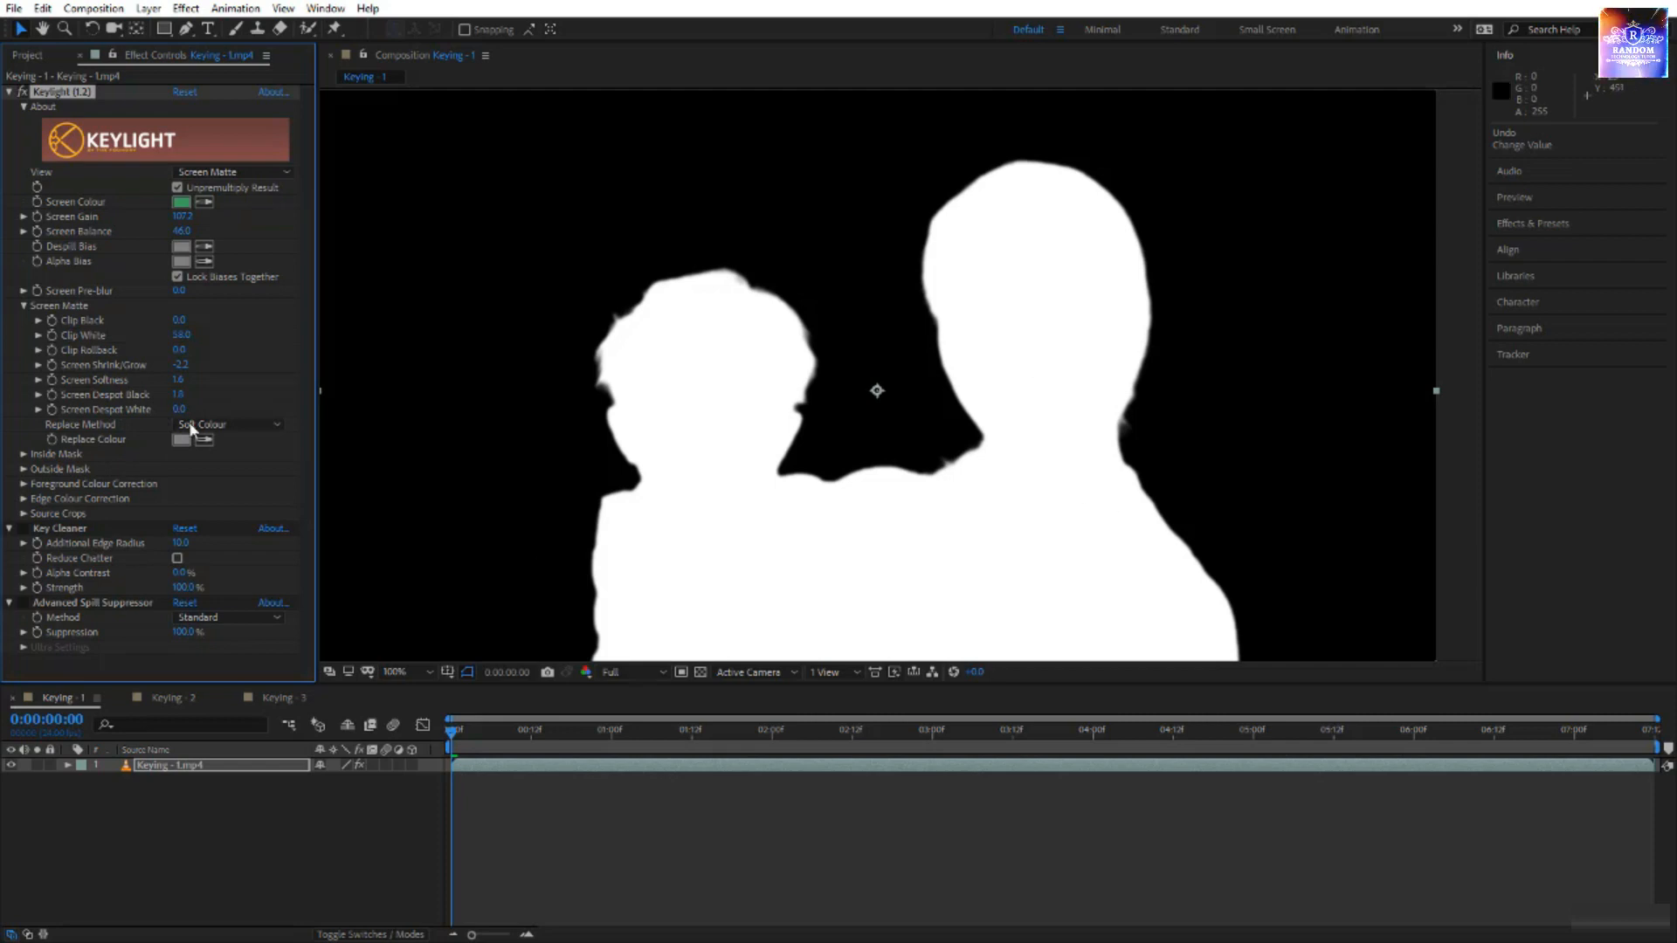
- Try a Screen Despot White of 20.2 on the matte and undo it
{"action": "left_click_drag", "start_coordinate": [179, 409], "coordinate": [366, 418]}
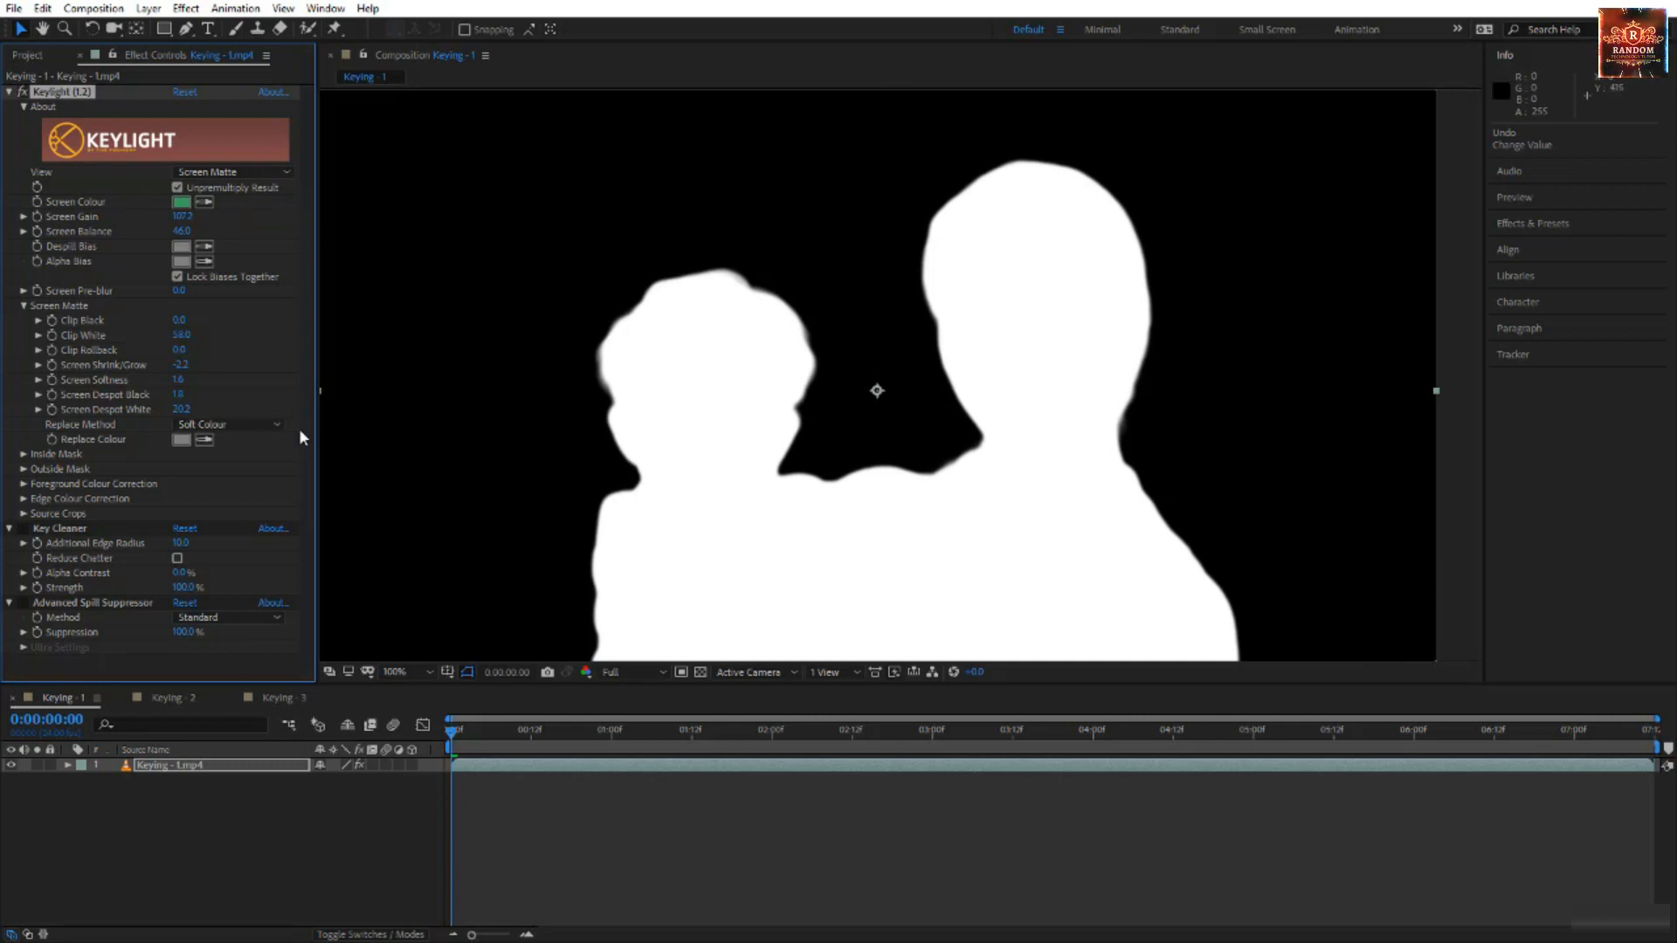
{"action": "key", "text": "ctrl+z"}
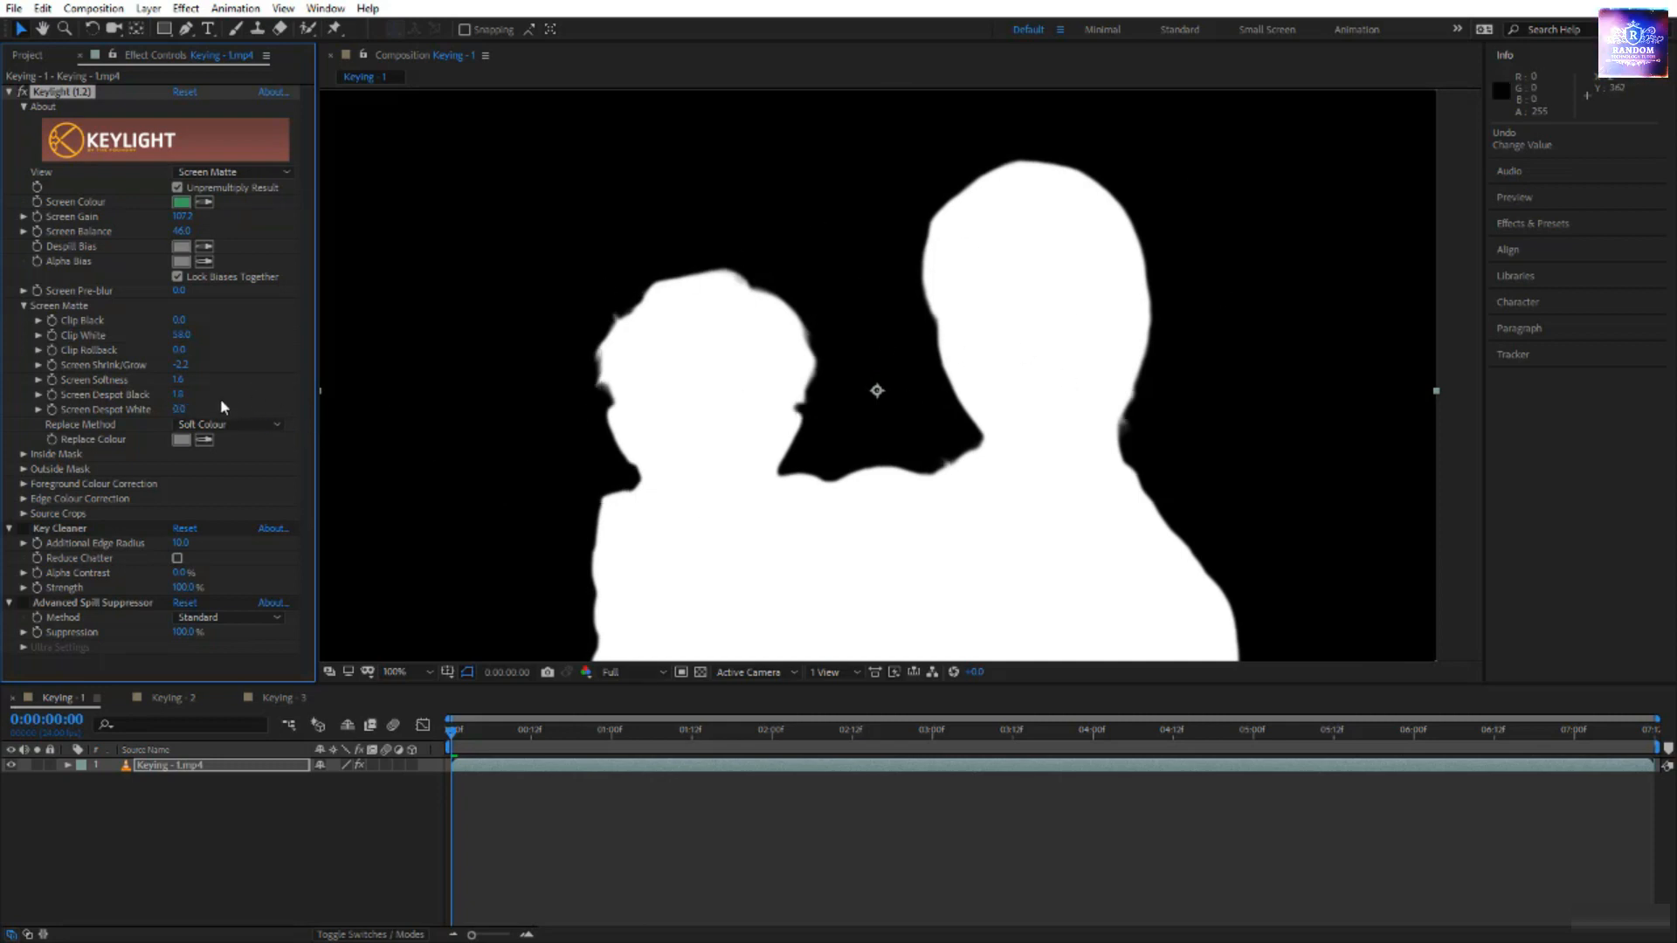
- Review the key in Intermediate Result, checking the subjects at 25% and 100% magnification
{"action": "left_click", "coordinate": [230, 171]}
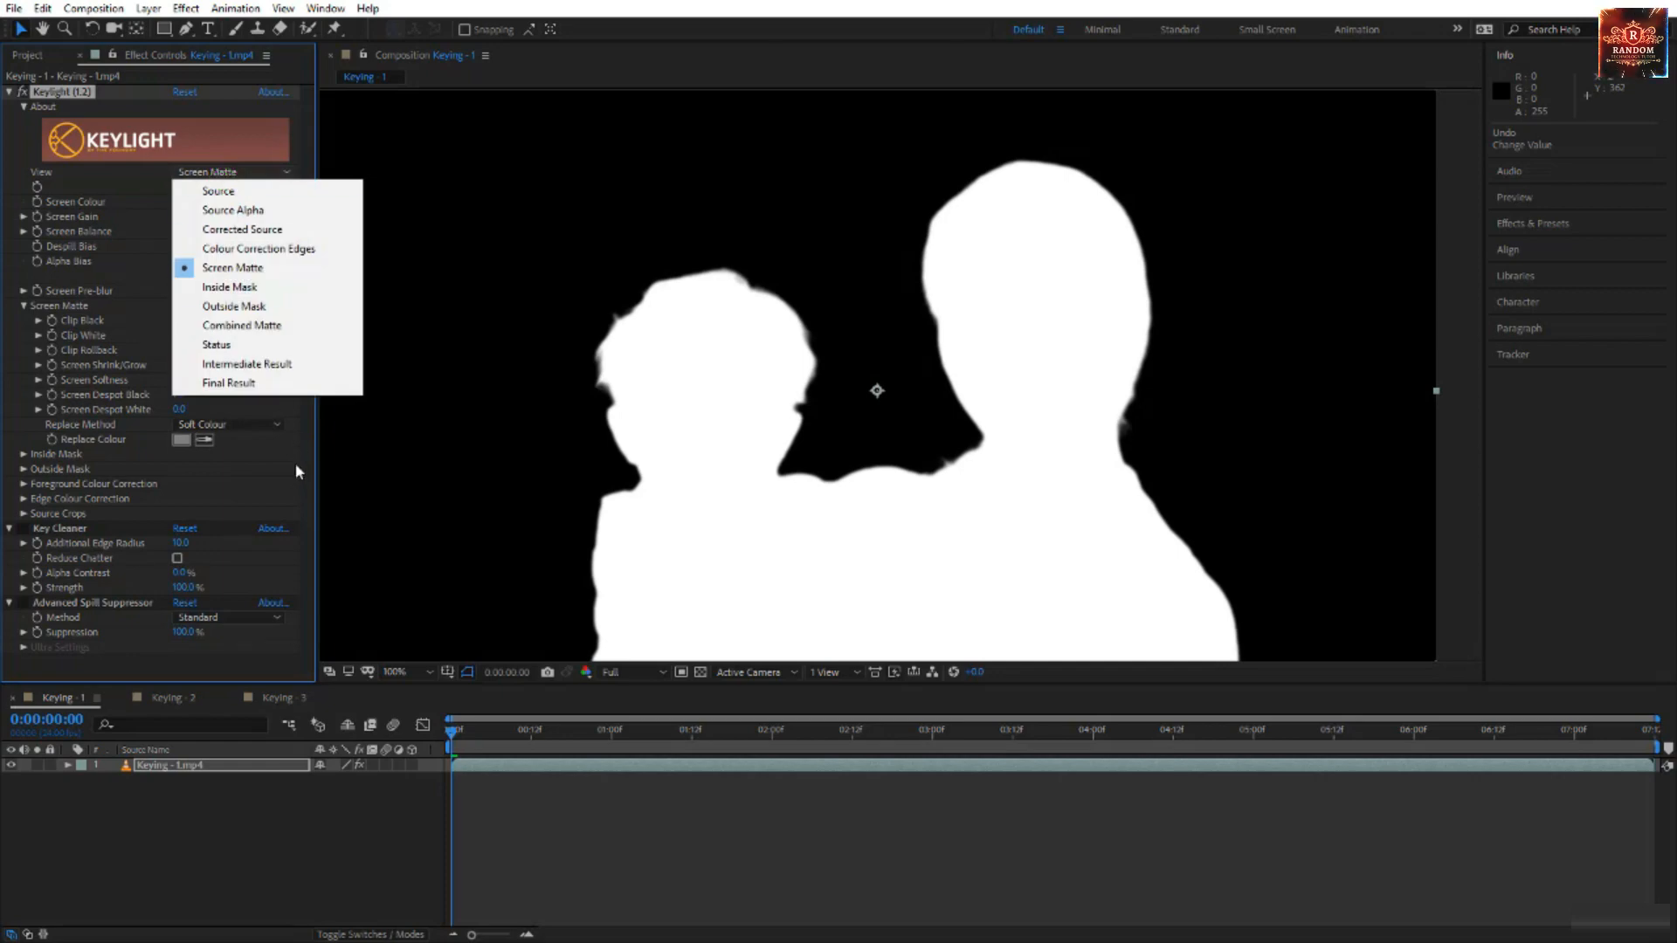
{"action": "left_click", "coordinate": [289, 368]}
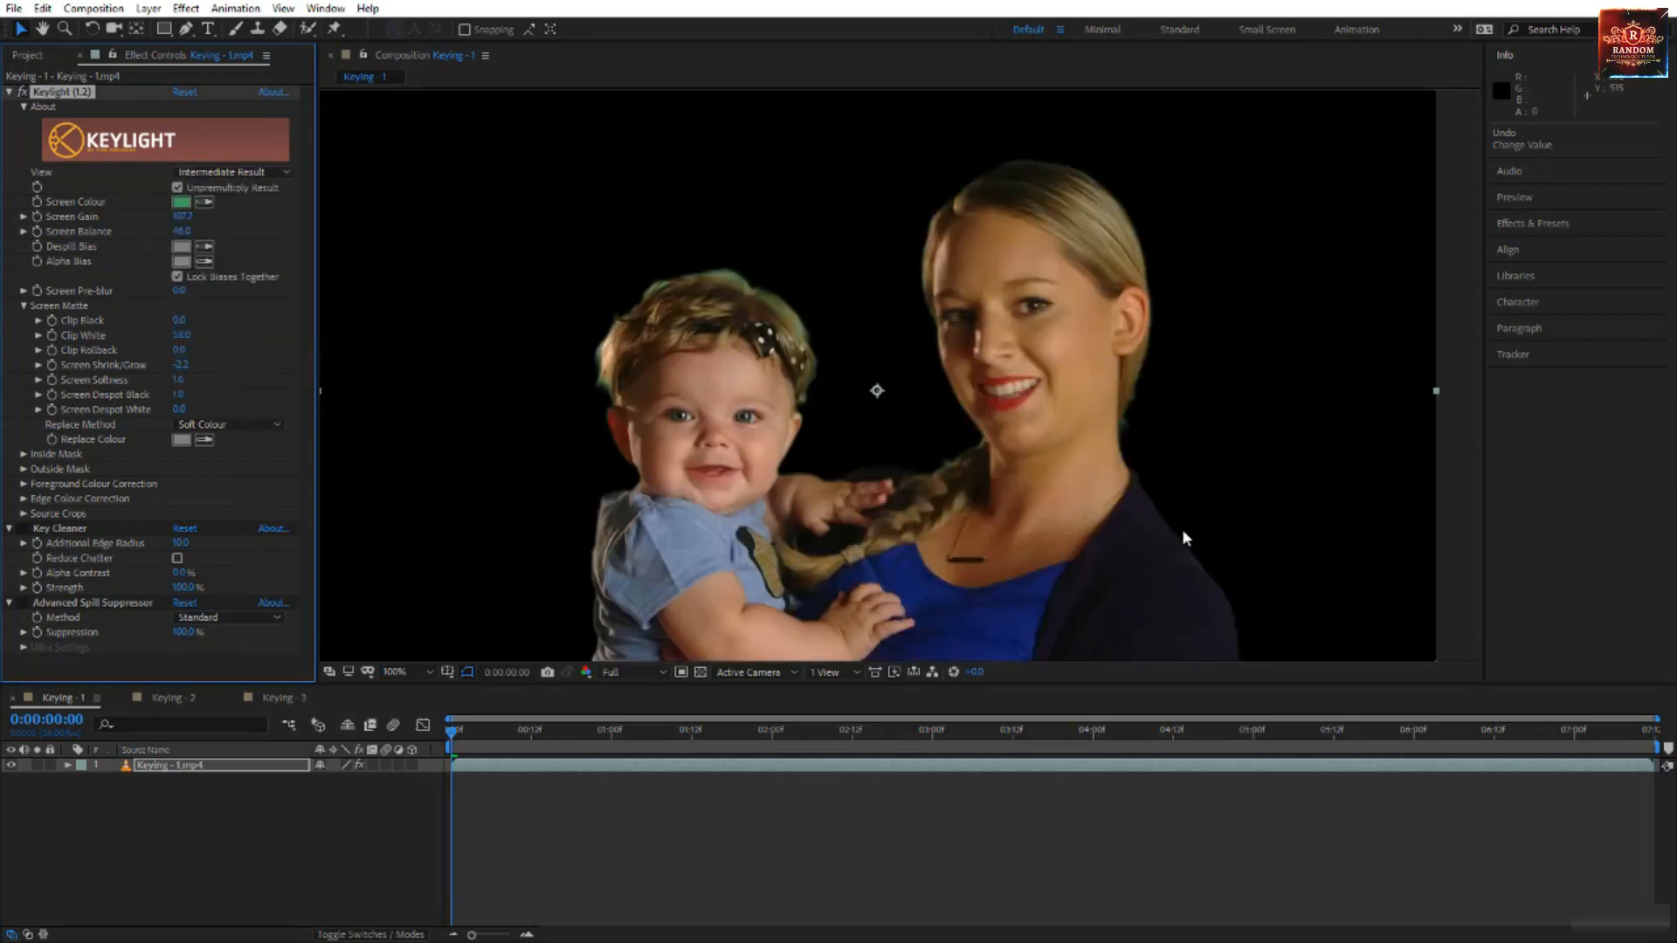
{"action": "key", "text": "comma"}
{"action": "key", "text": "comma"}
{"action": "key", "text": "comma"}
{"action": "key", "text": "comma"}
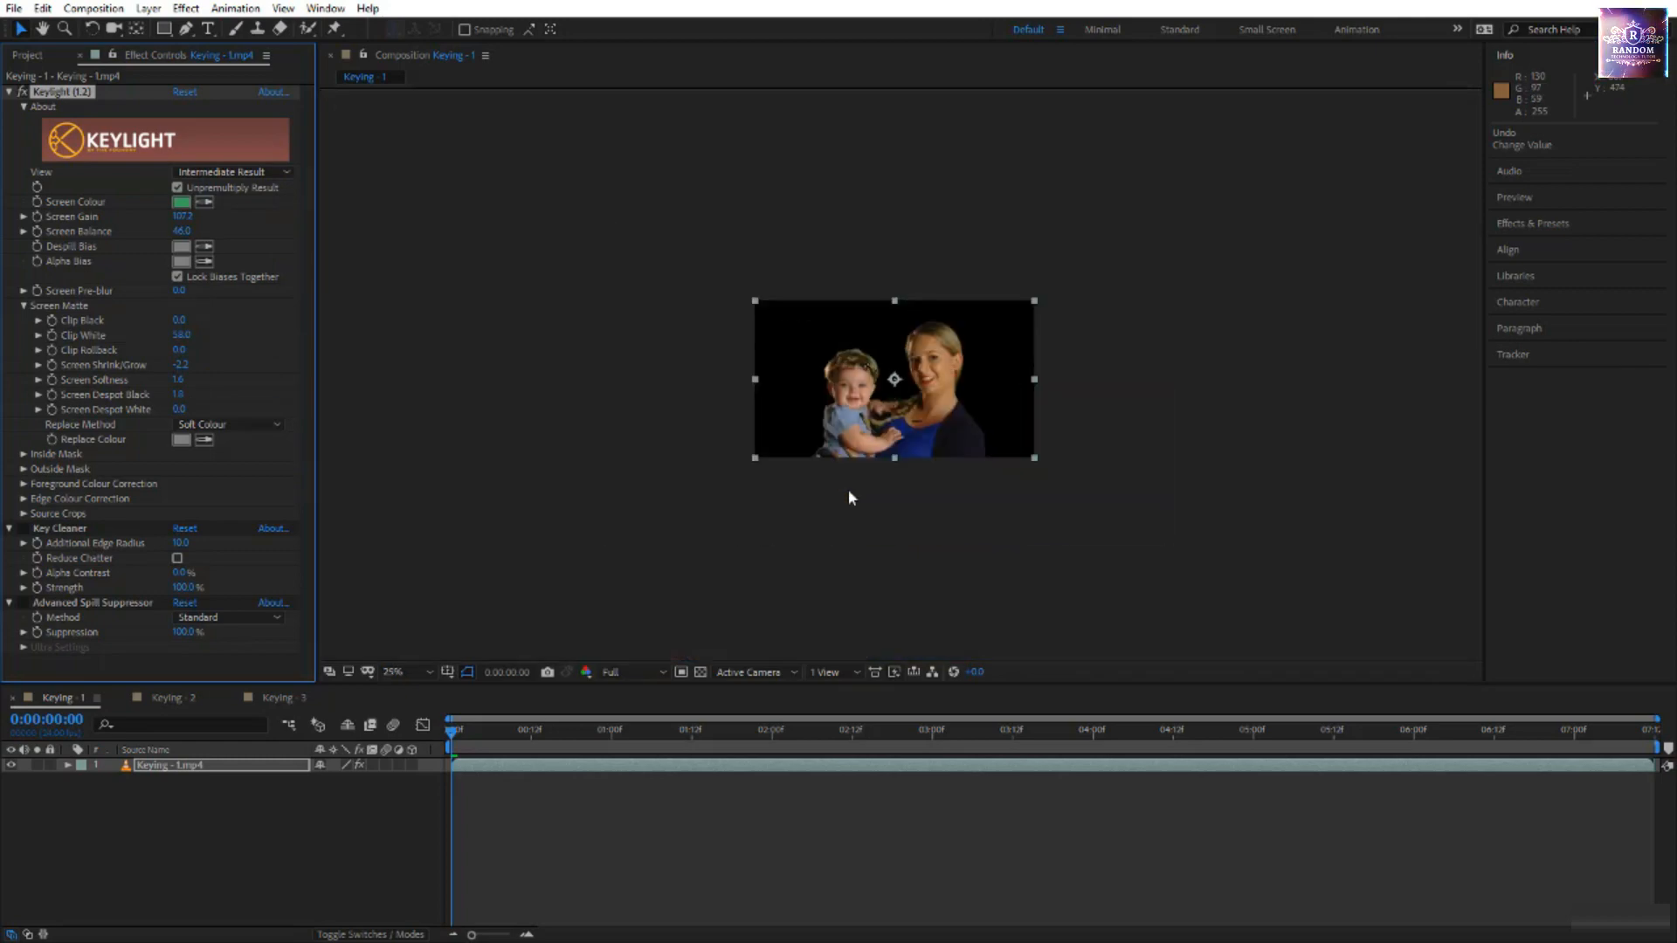
{"action": "key", "text": "slash"}
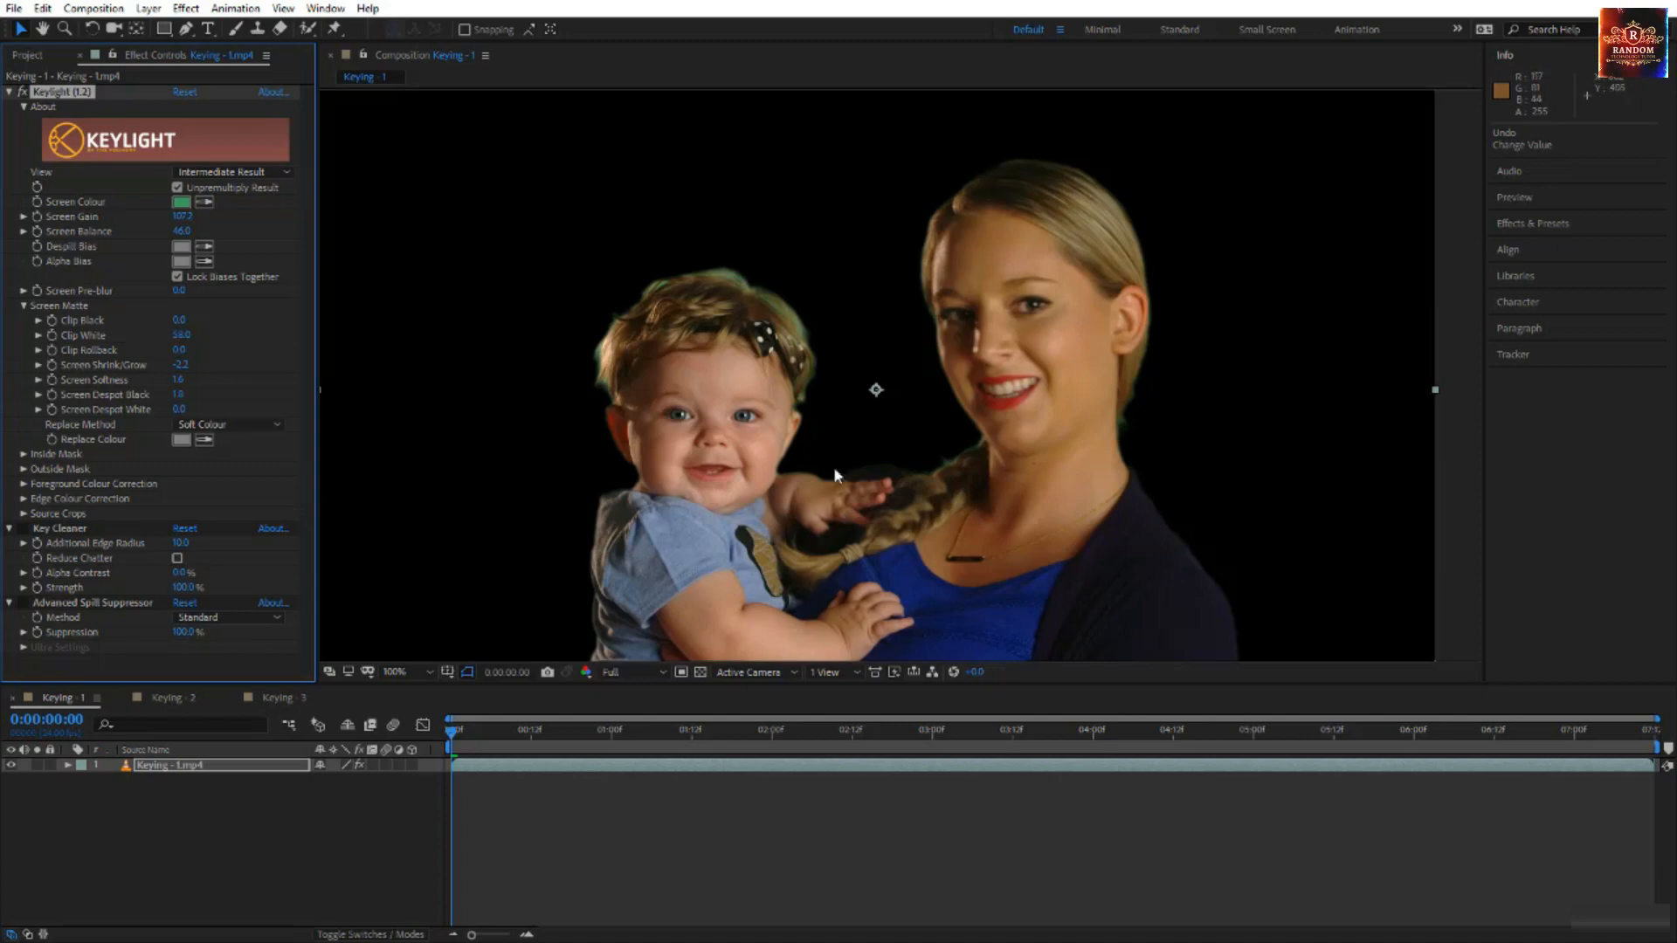
- Compare the Screen Matte view with Intermediate Result to check the subjects' edges
{"action": "left_click", "coordinate": [254, 177]}
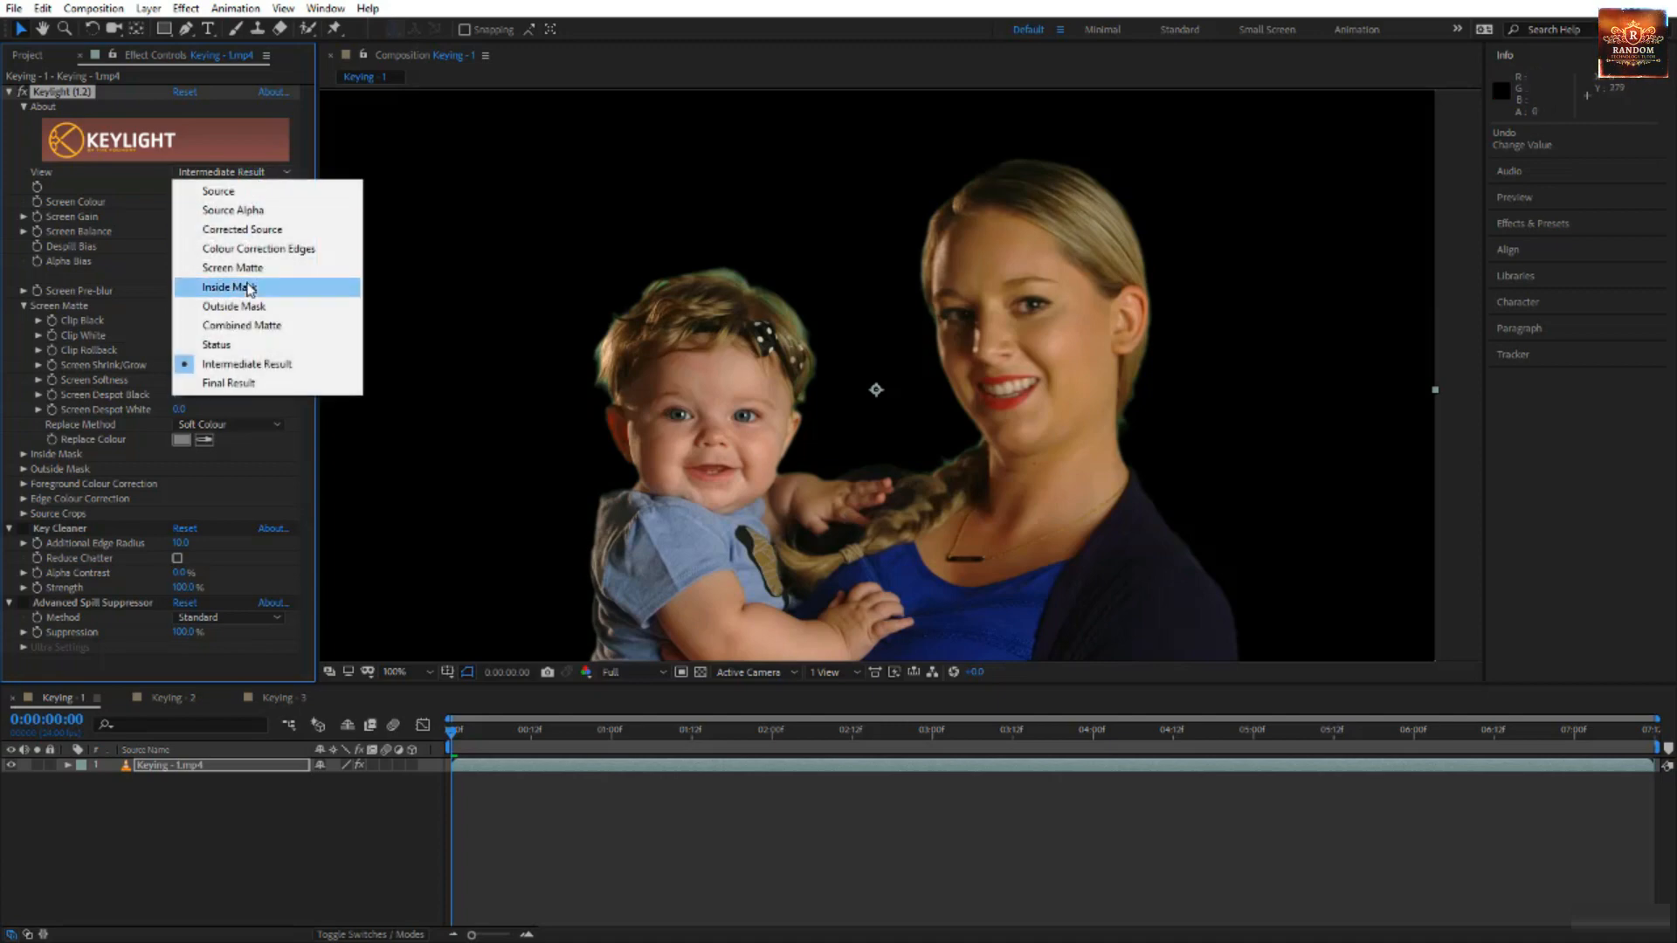
{"action": "left_click", "coordinate": [148, 257]}
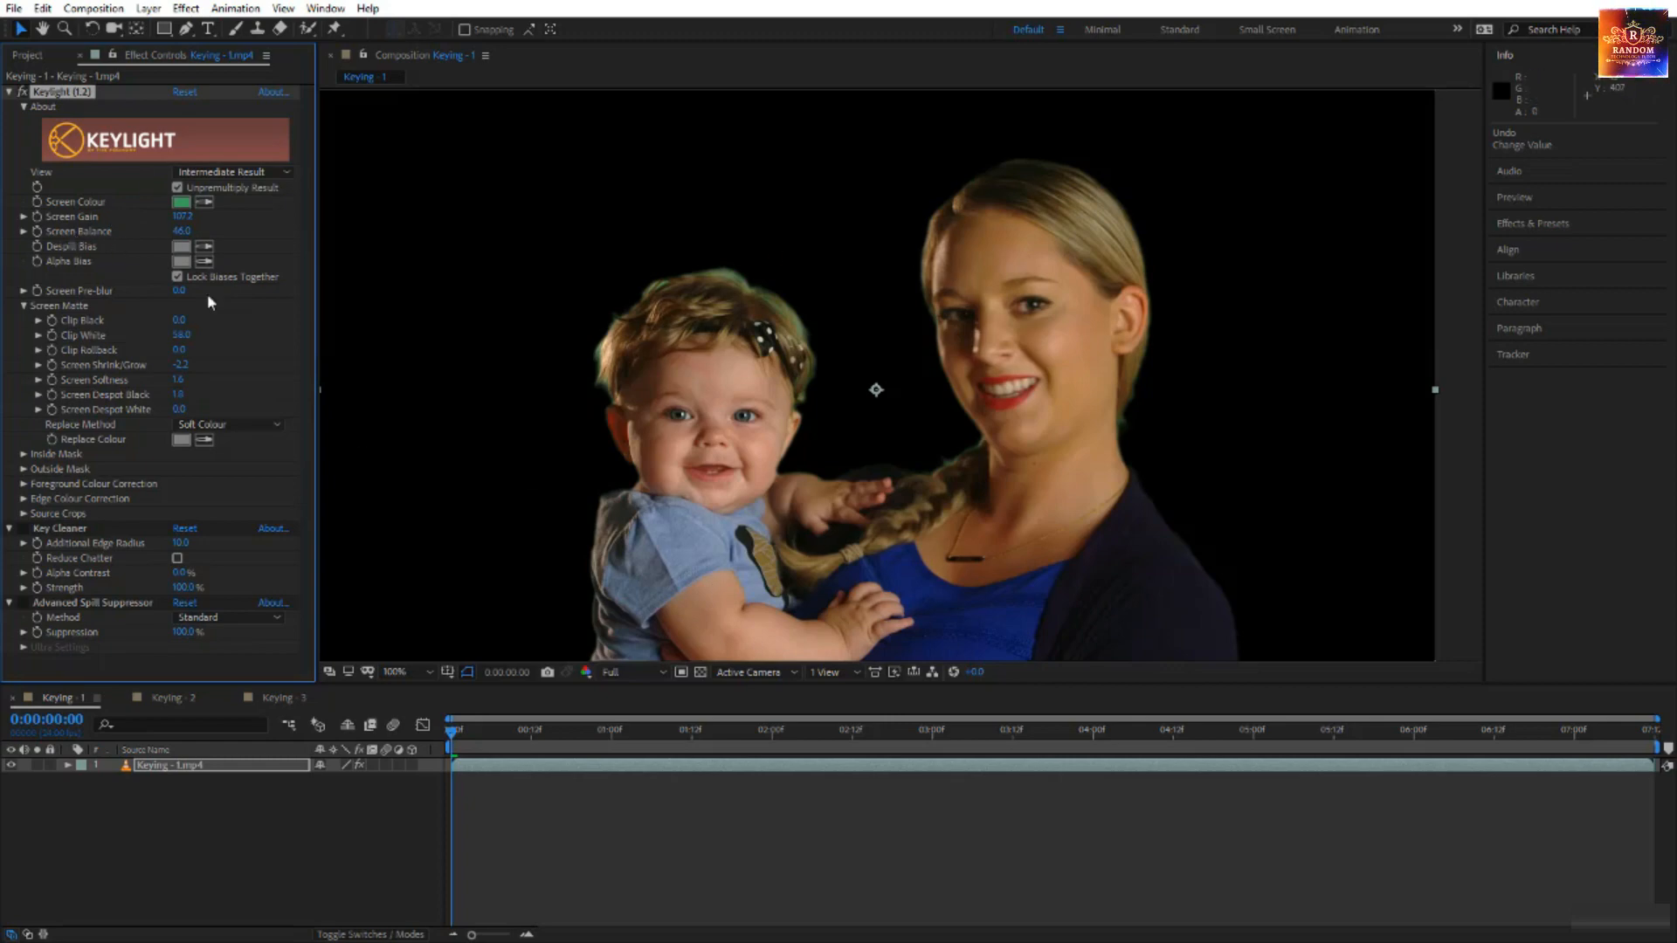
{"action": "left_click", "coordinate": [237, 172]}
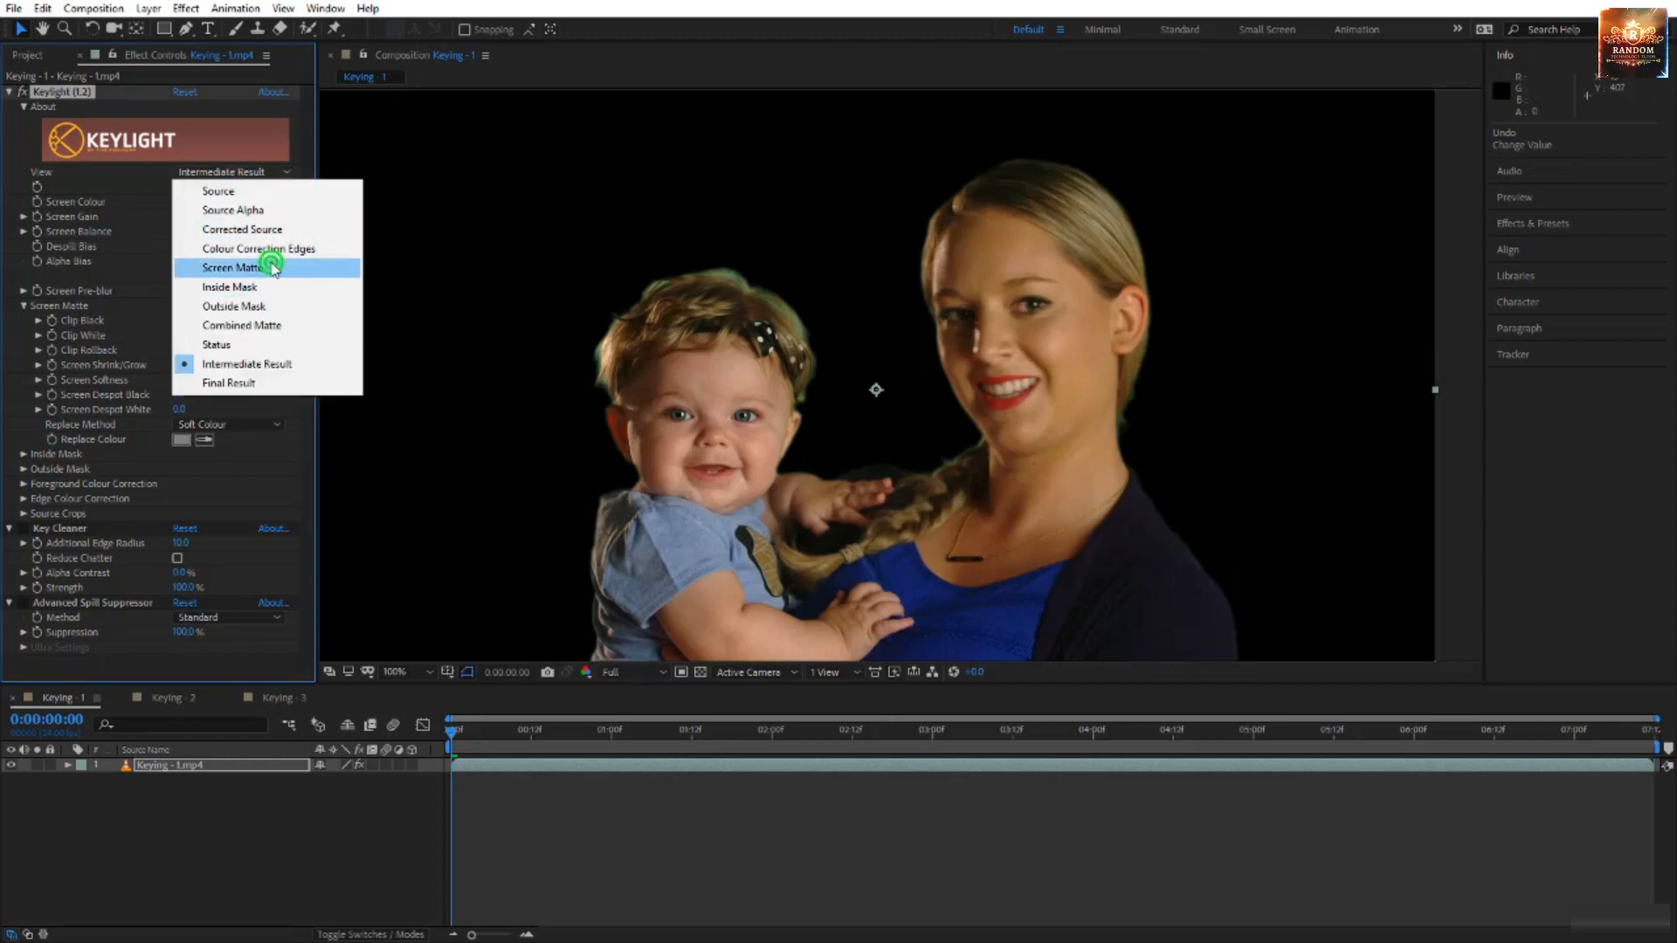
{"action": "left_click", "coordinate": [271, 266]}
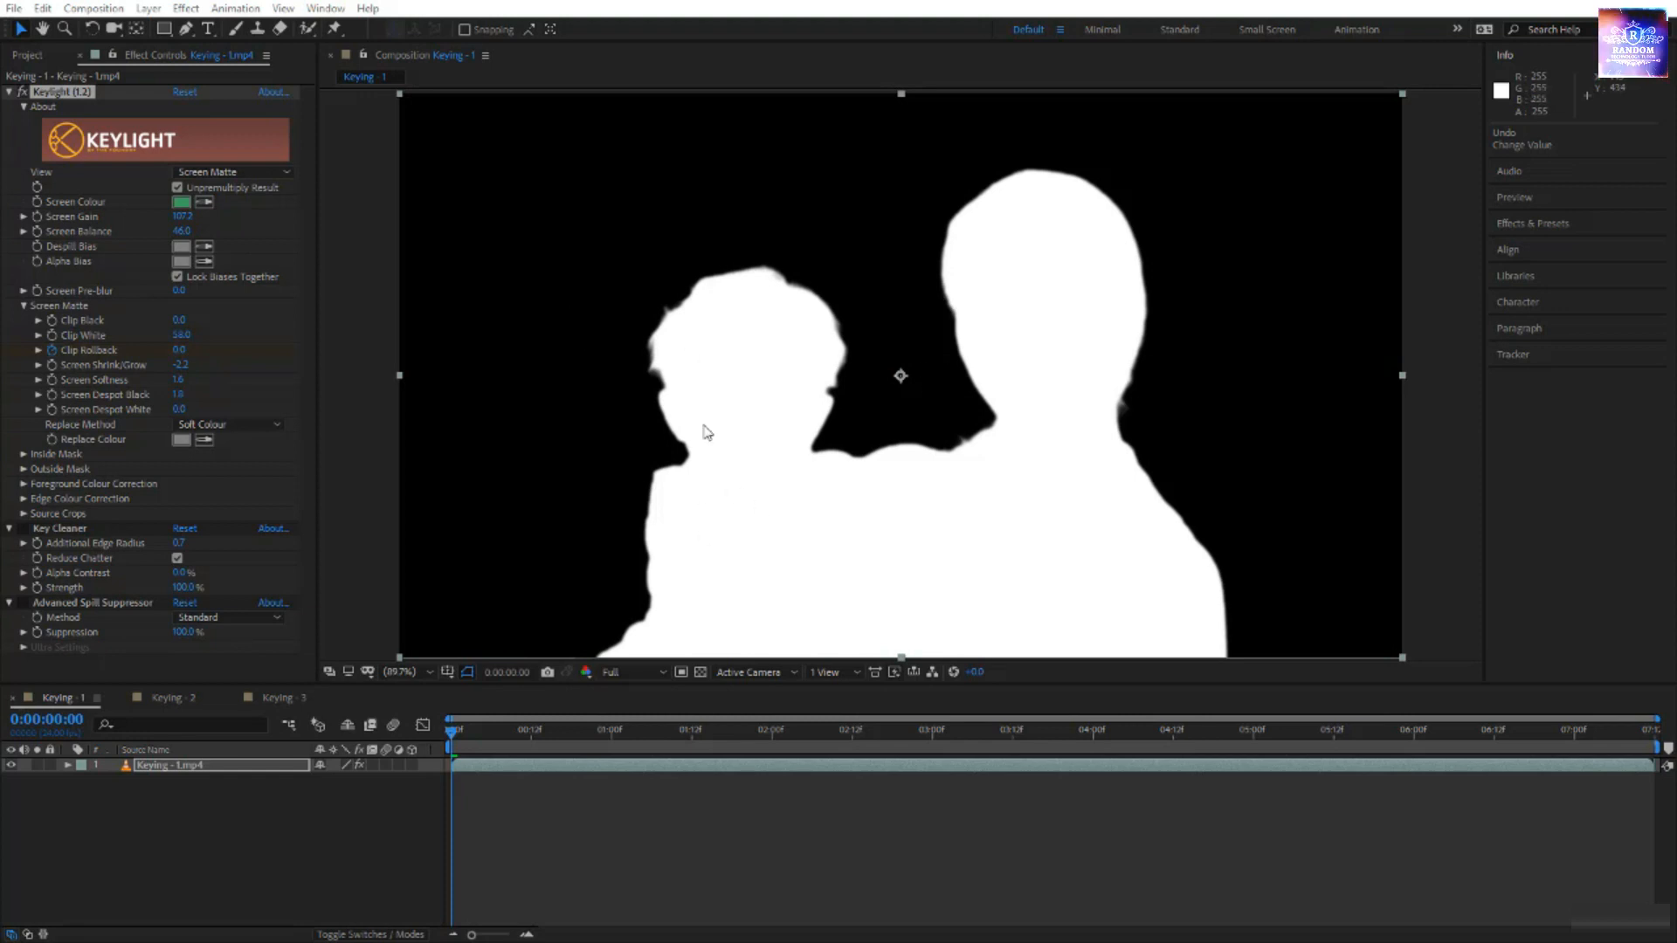
{"action": "left_click", "coordinate": [217, 179]}
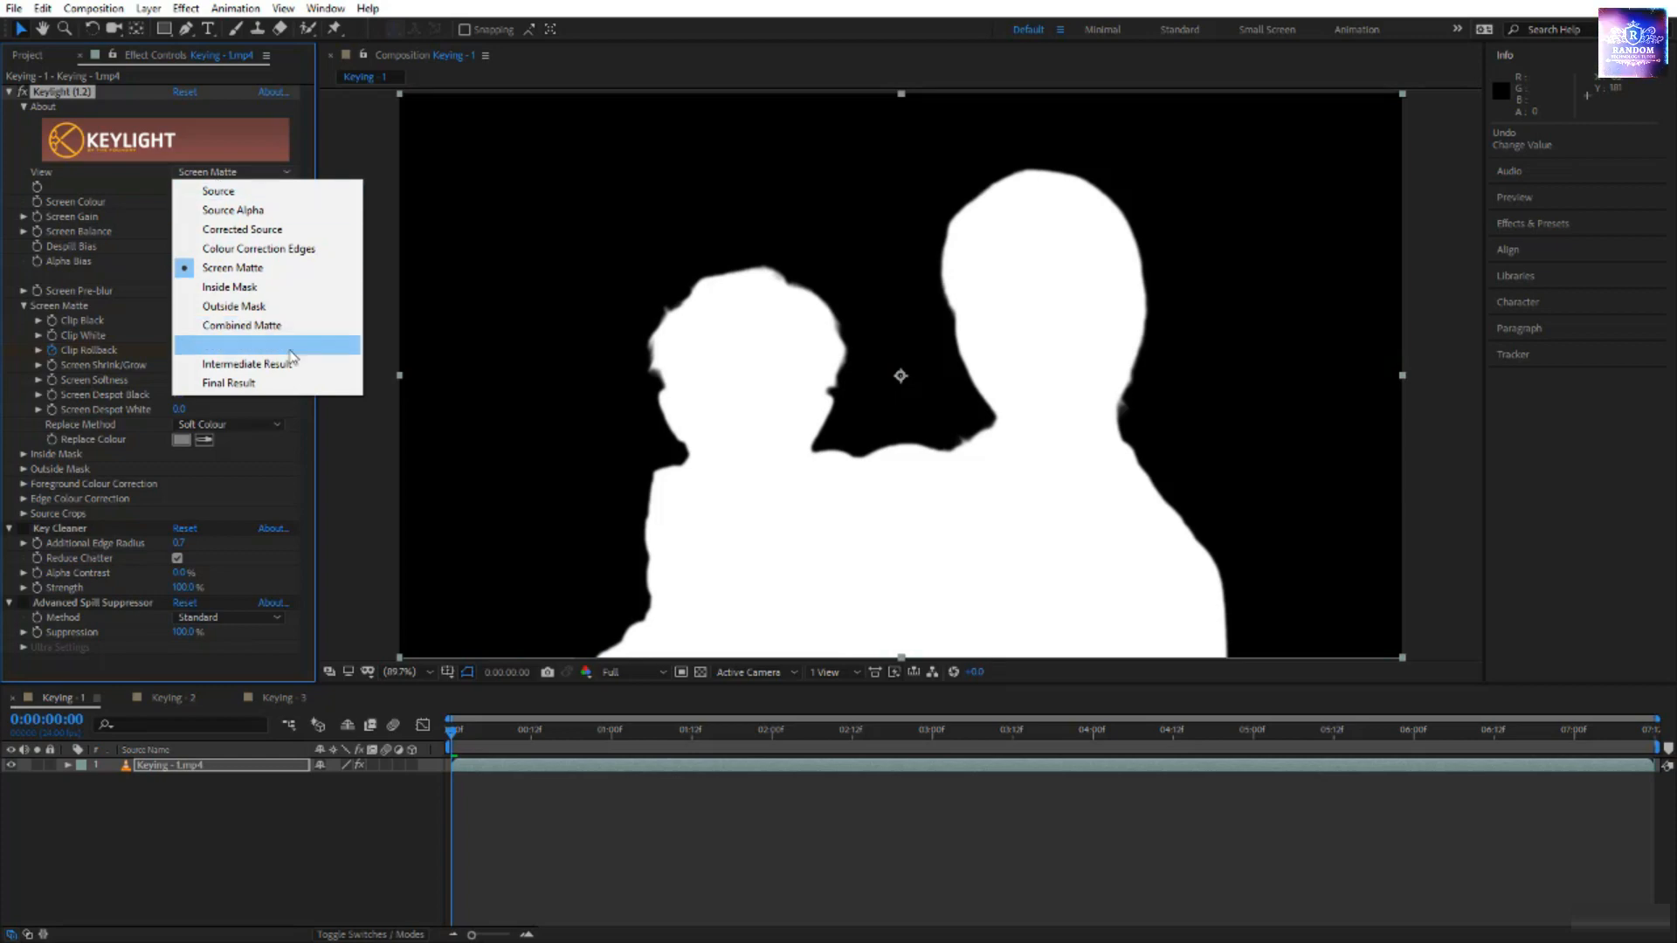
{"action": "left_click", "coordinate": [247, 363]}
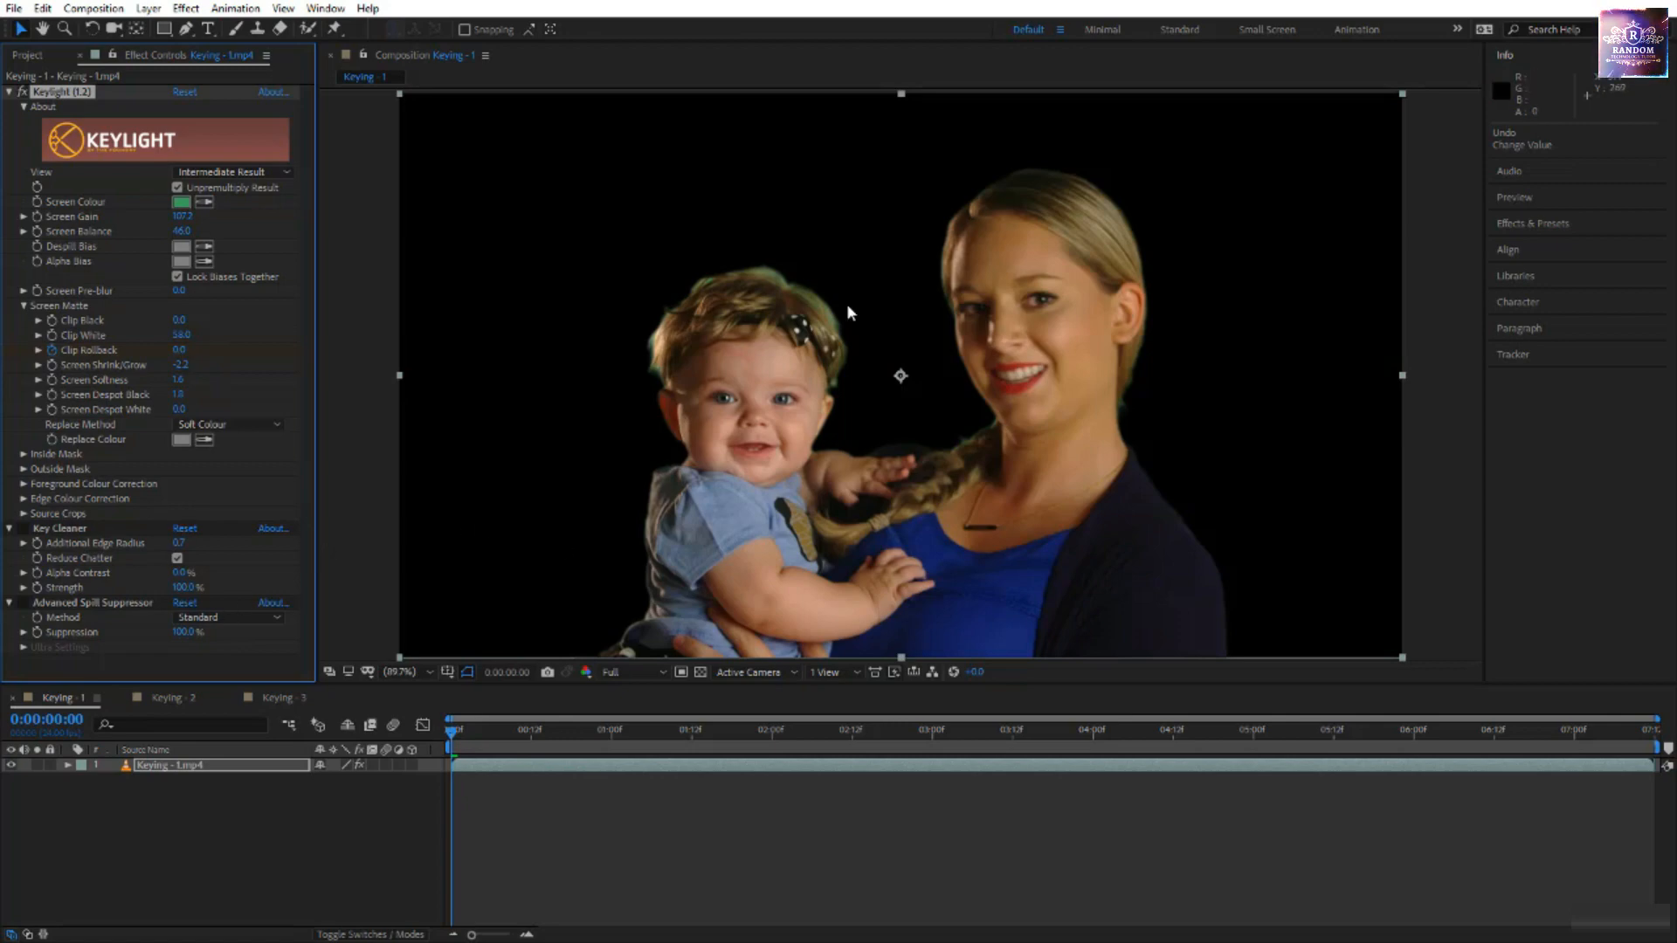
- Show the Final Result and examine the edges of the baby's hair at 200%
{"action": "scroll", "coordinate": [844, 304], "scroll_direction": "up", "scroll_amount": 5}
{"action": "scroll", "coordinate": [636, 305], "scroll_direction": "down", "scroll_amount": 2}
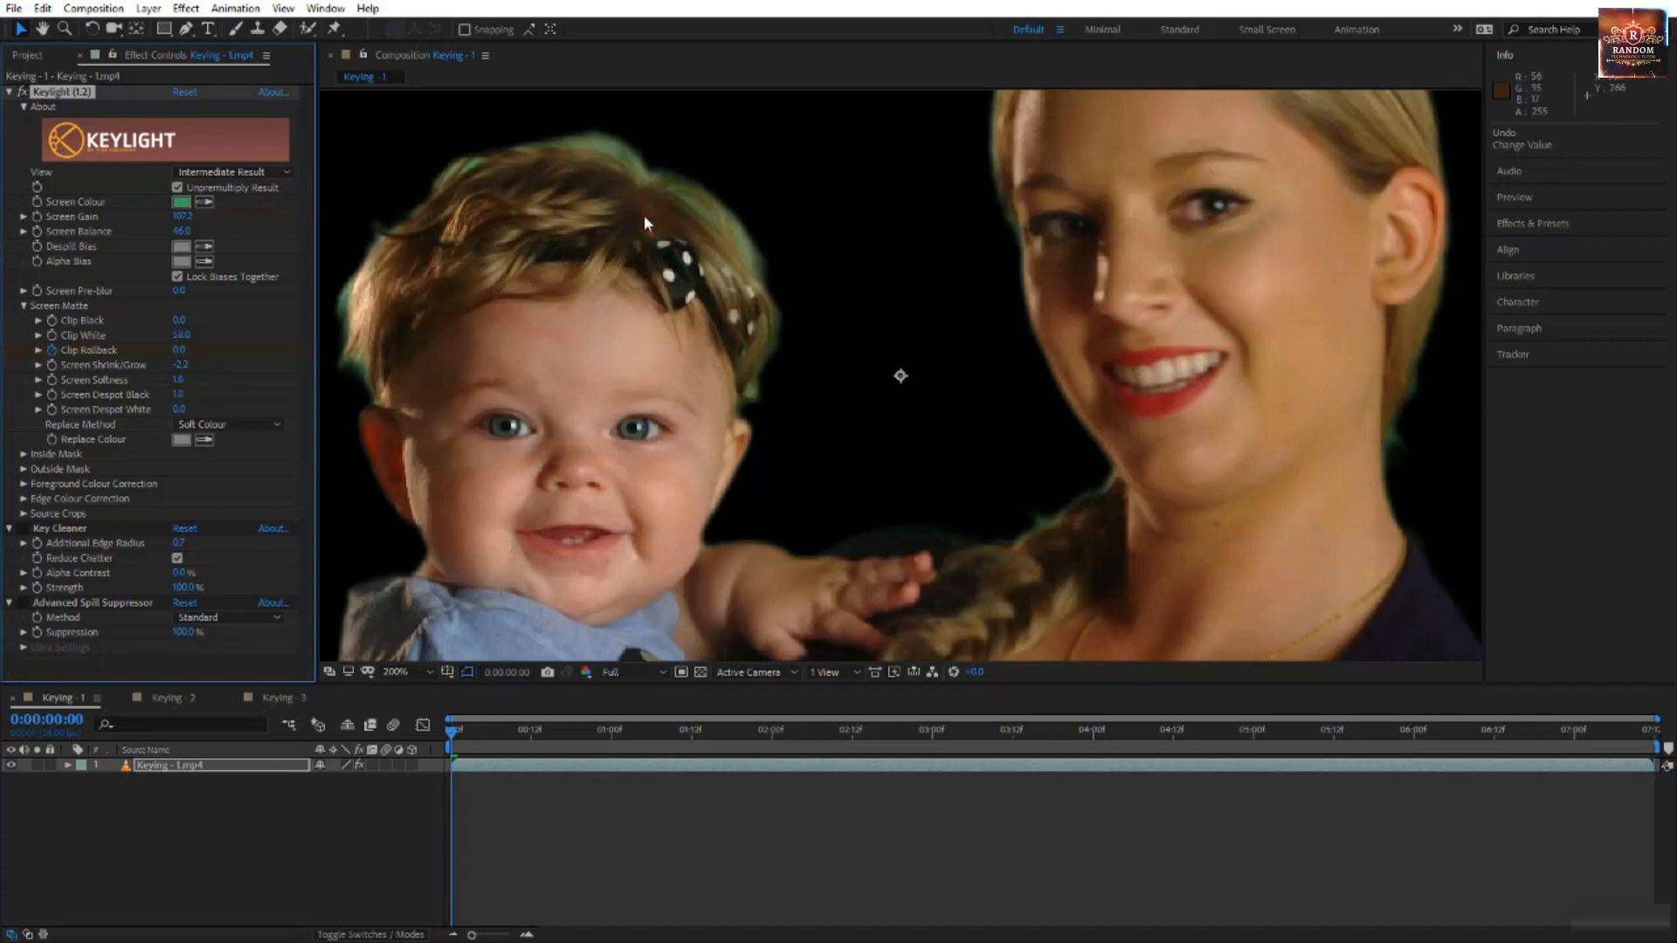
{"action": "left_click", "coordinate": [262, 173]}
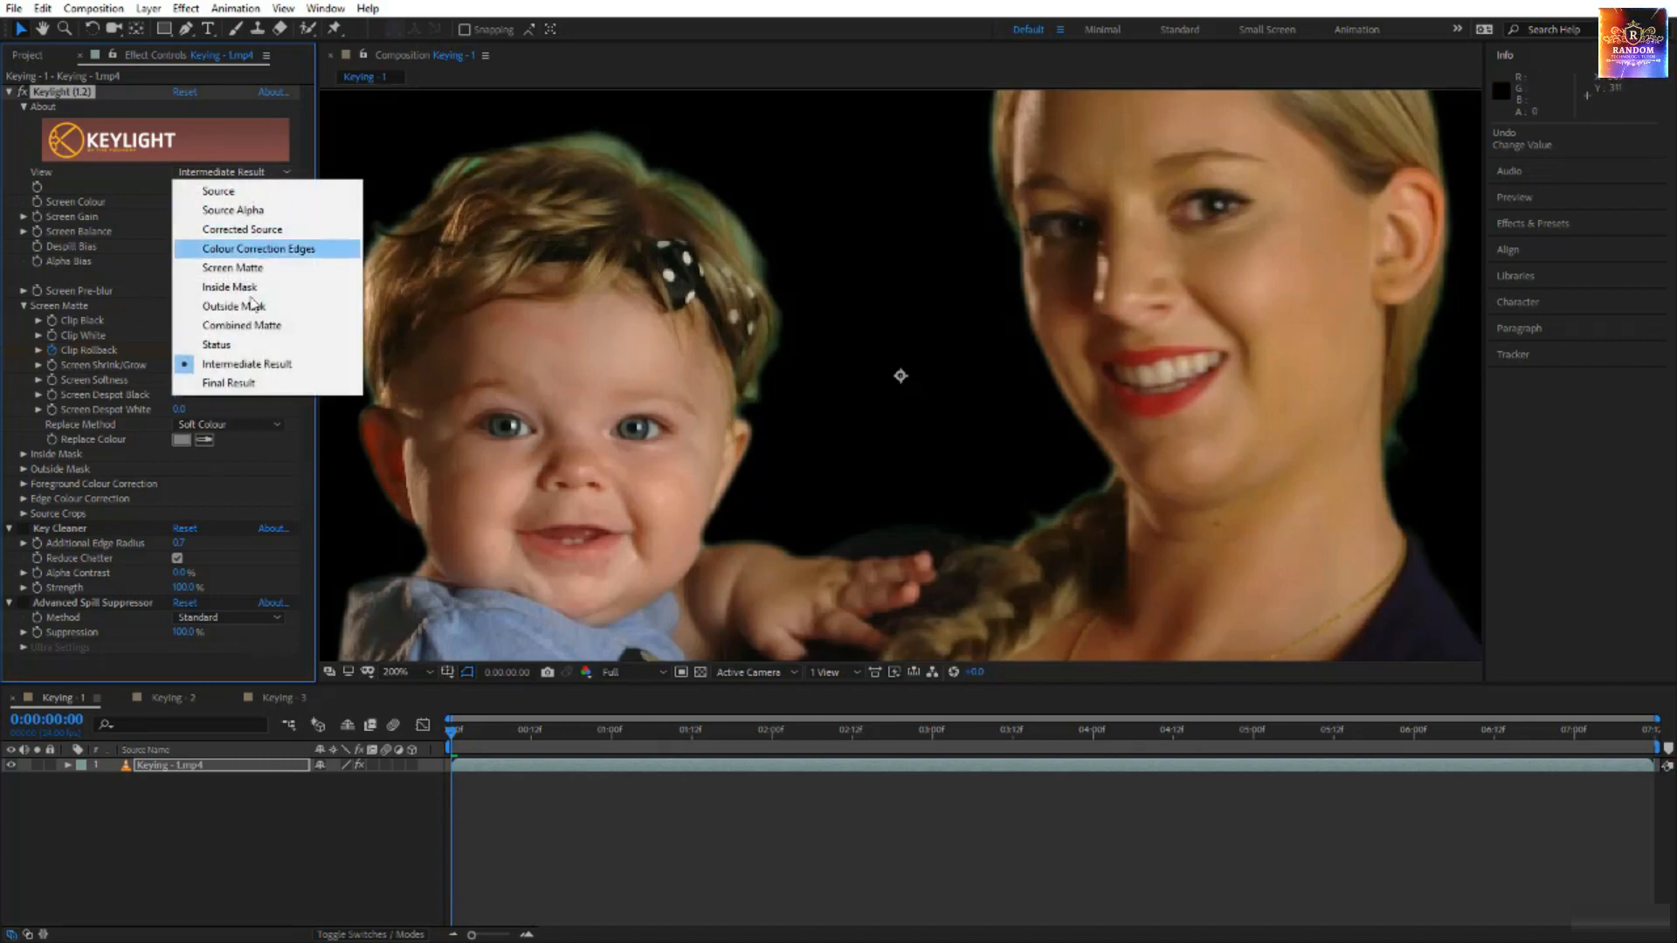
{"action": "left_click", "coordinate": [231, 381]}
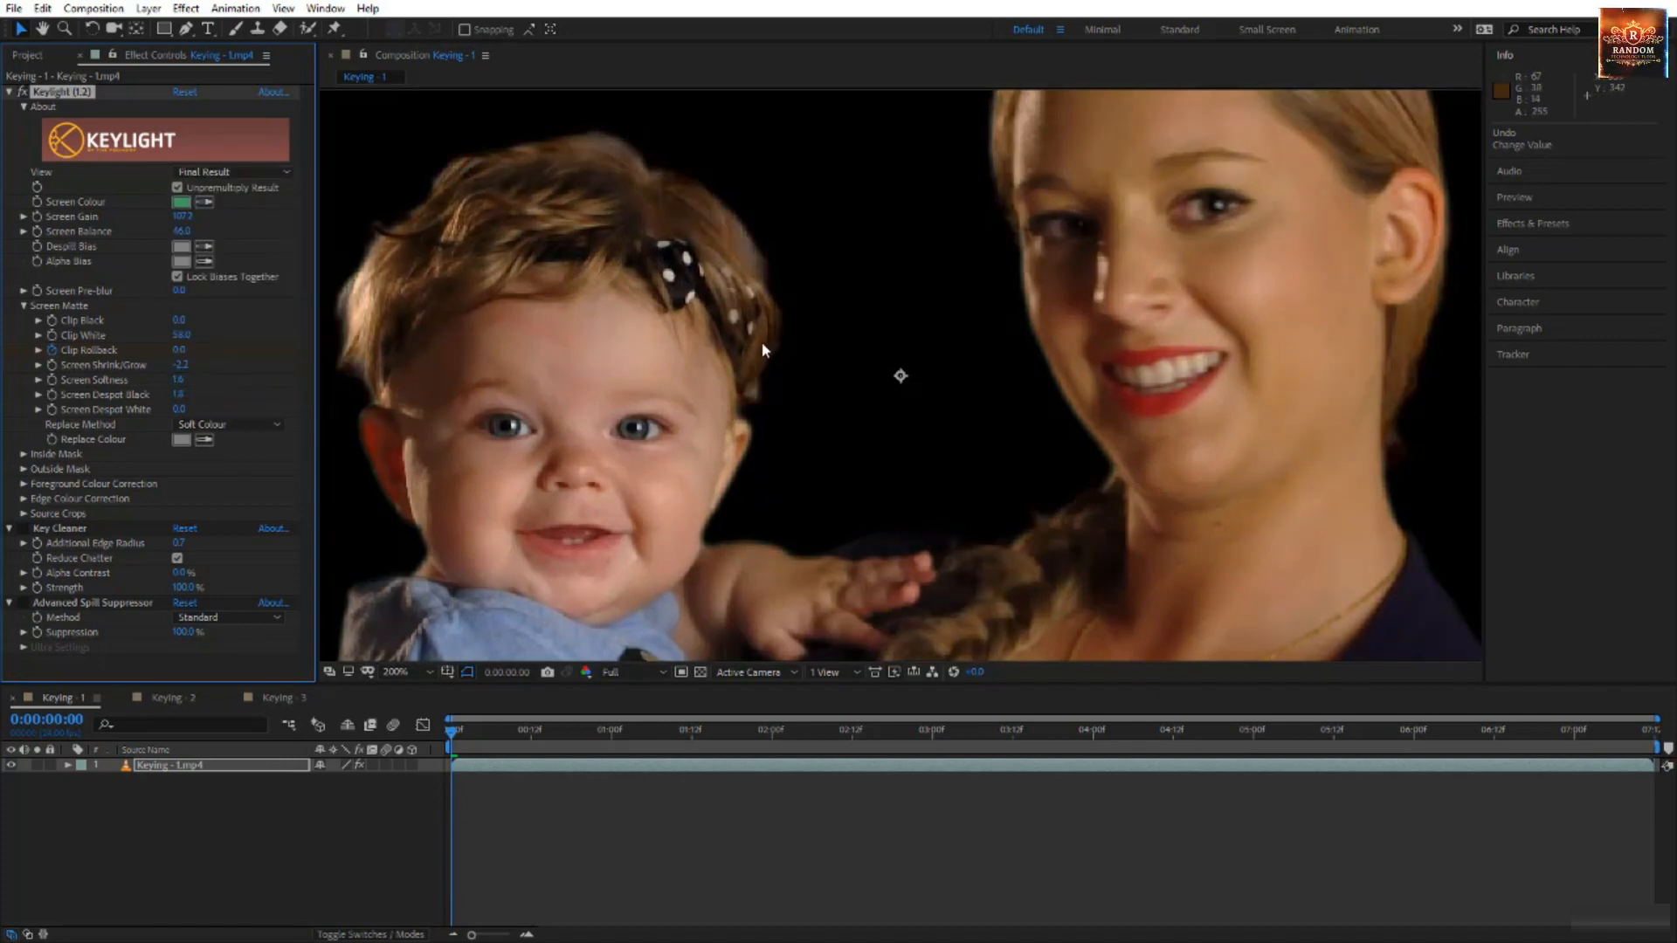
{"action": "key", "text": "h"}
{"action": "left_click_drag", "start_coordinate": [442, 371], "coordinate": [586, 376]}
{"action": "key", "text": "v"}
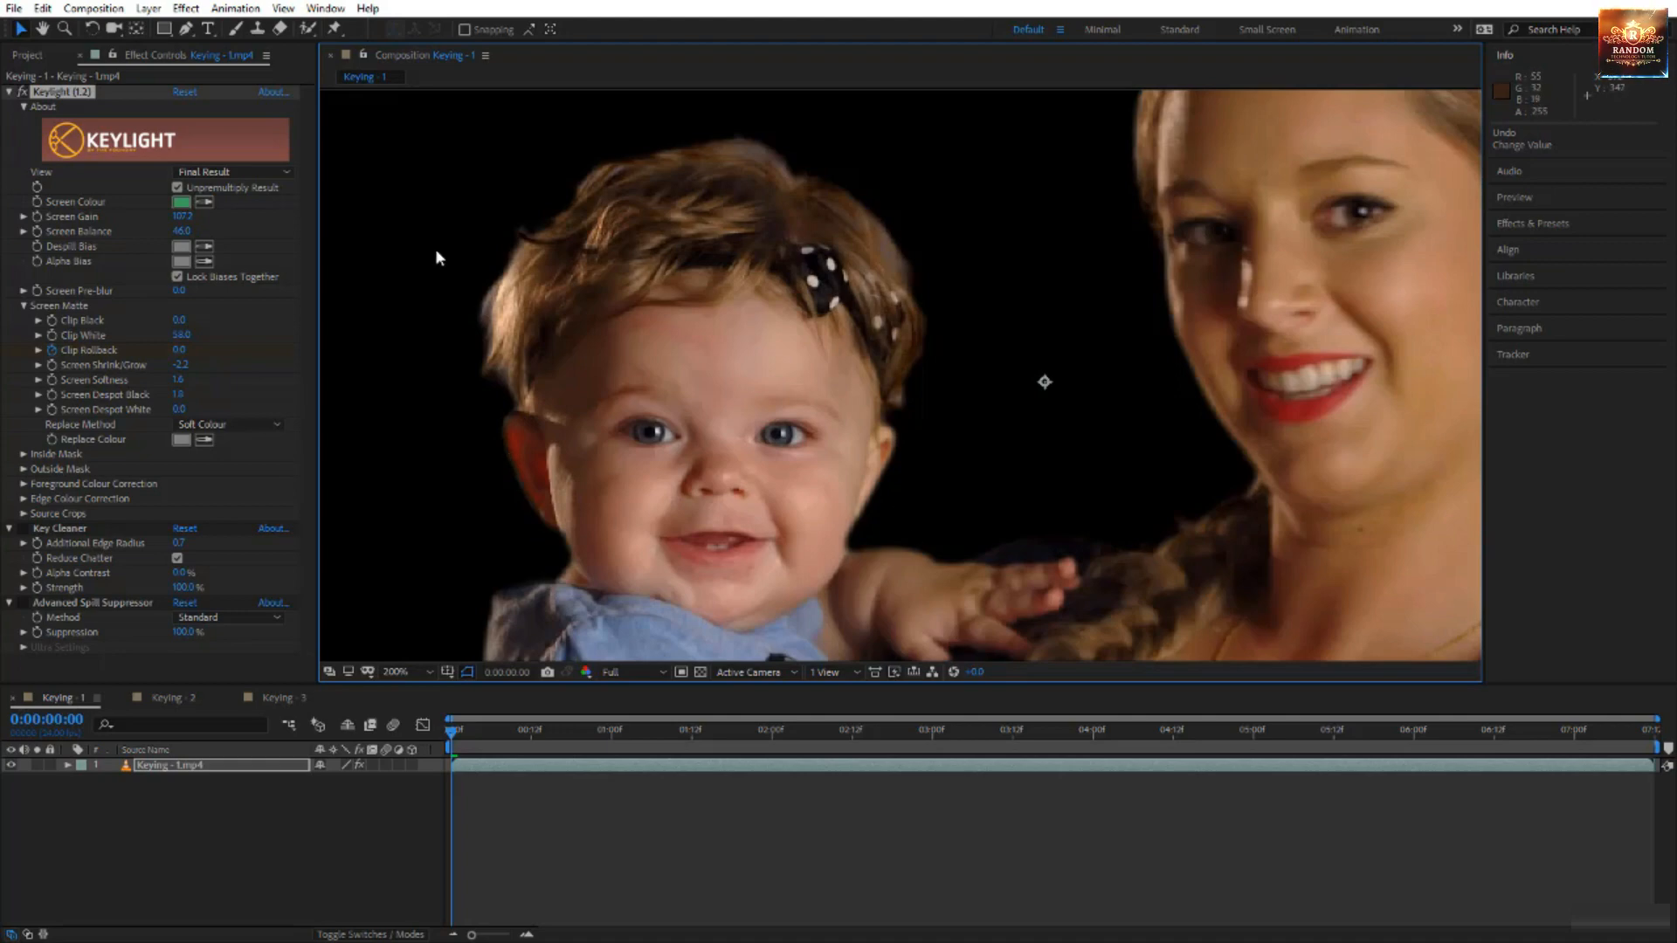
- Turn Keylight off and back on to compare the original footage with the key, ending at 100% magnification
{"action": "left_click", "coordinate": [23, 92]}
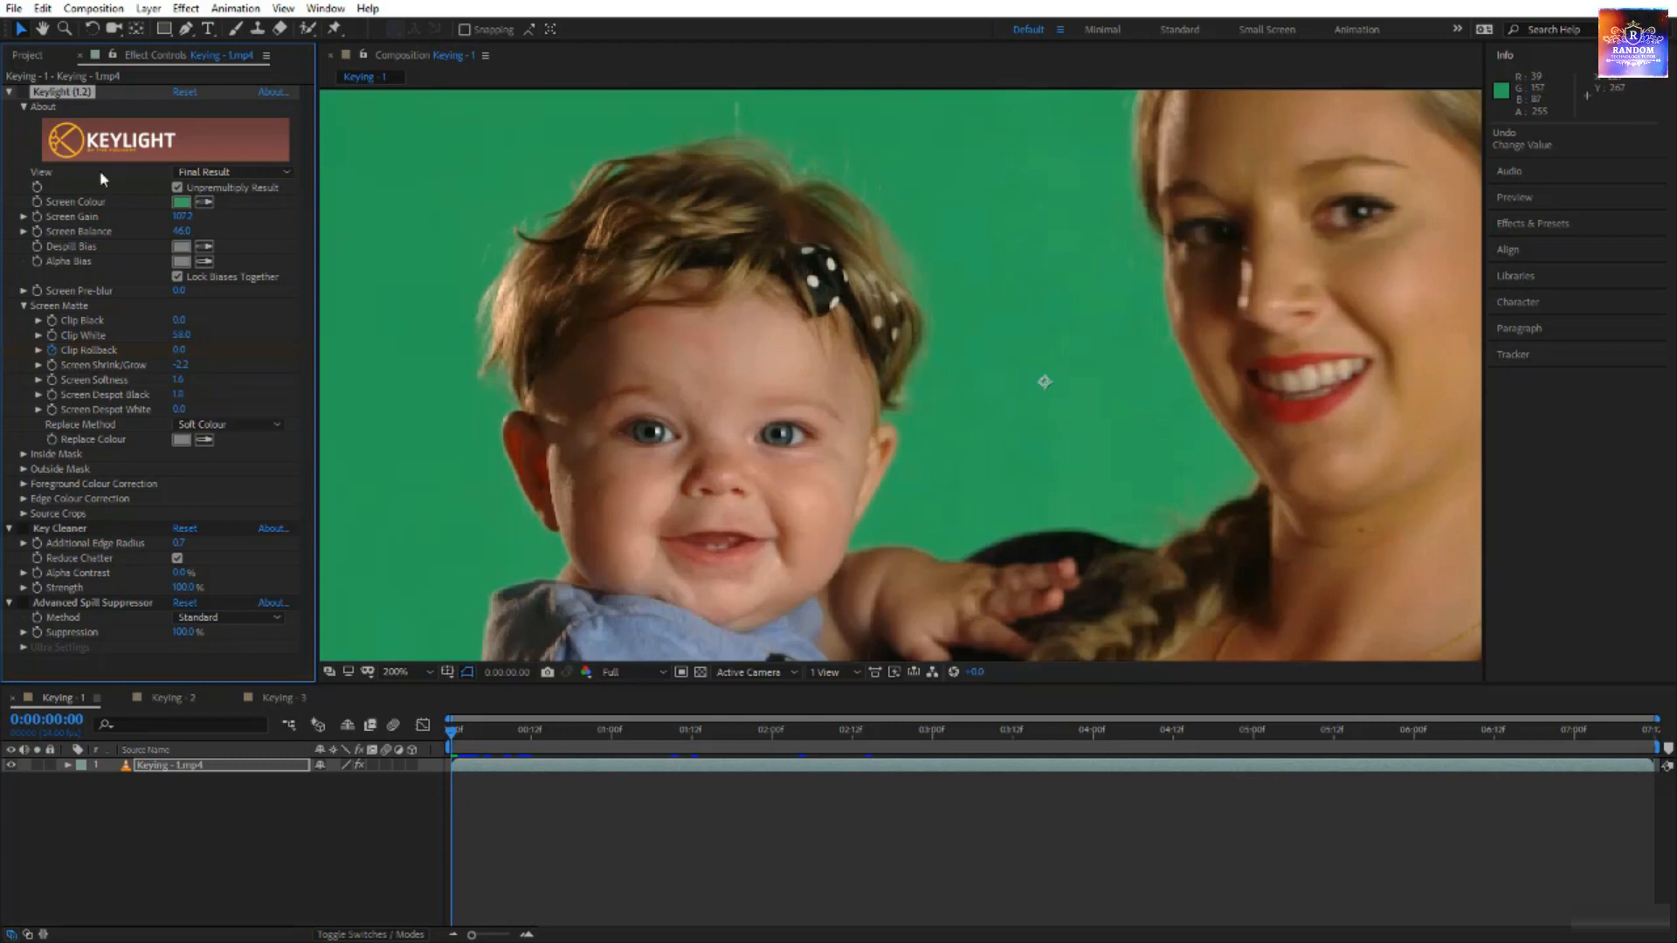
{"action": "left_click", "coordinate": [22, 91]}
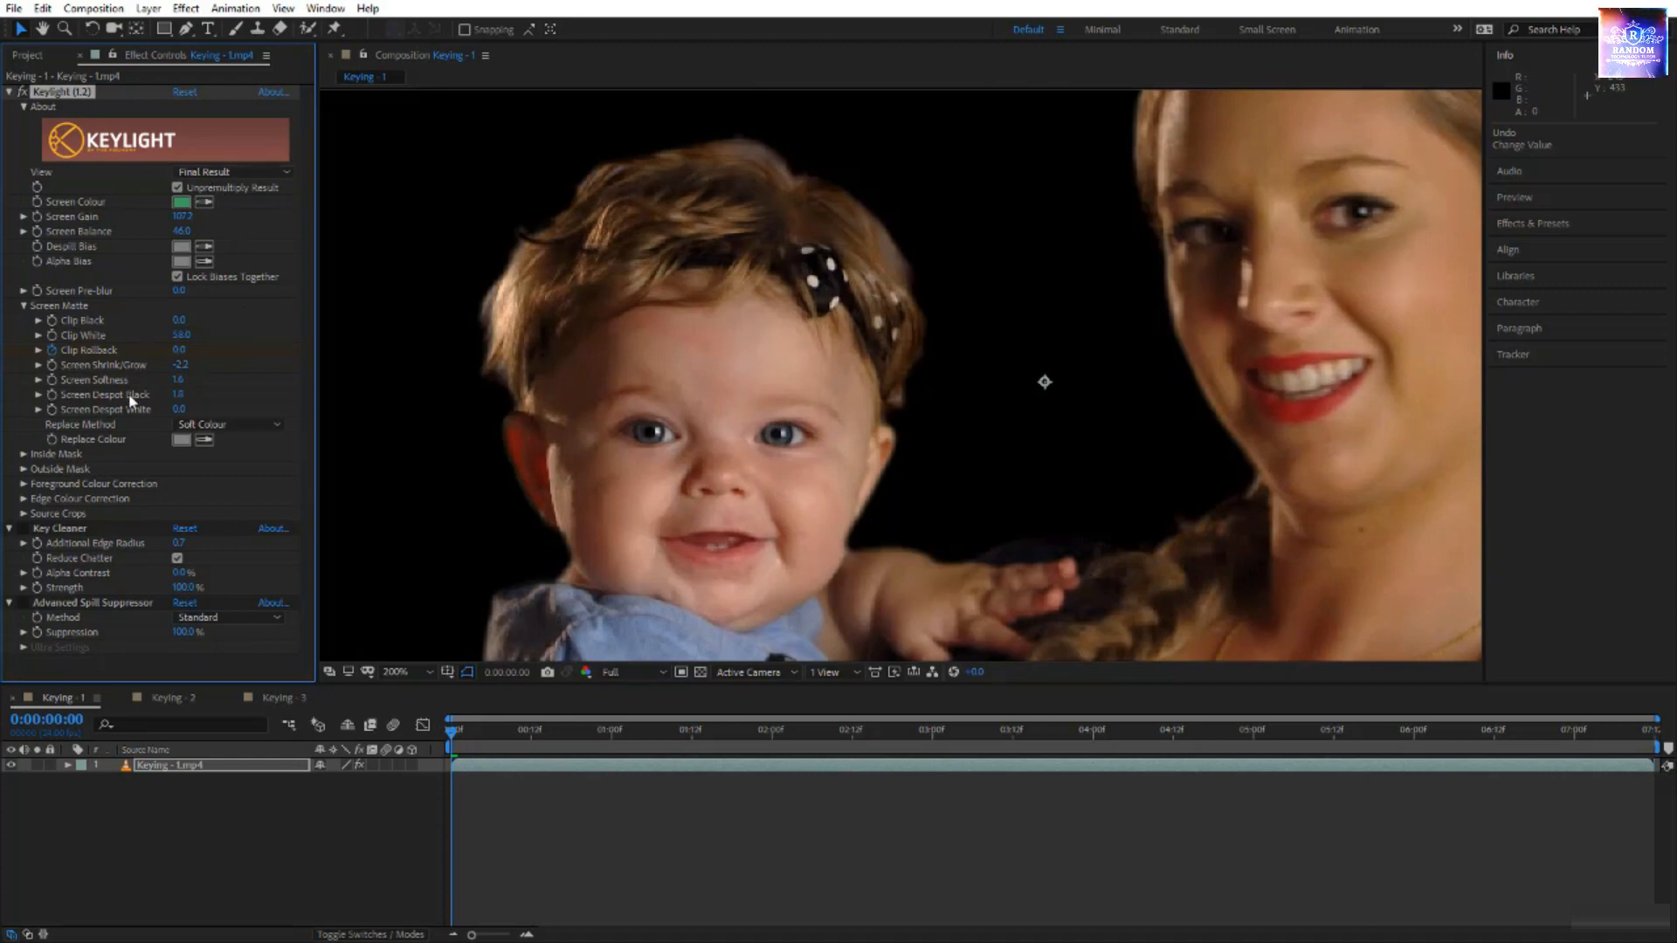
{"action": "key", "text": "comma"}
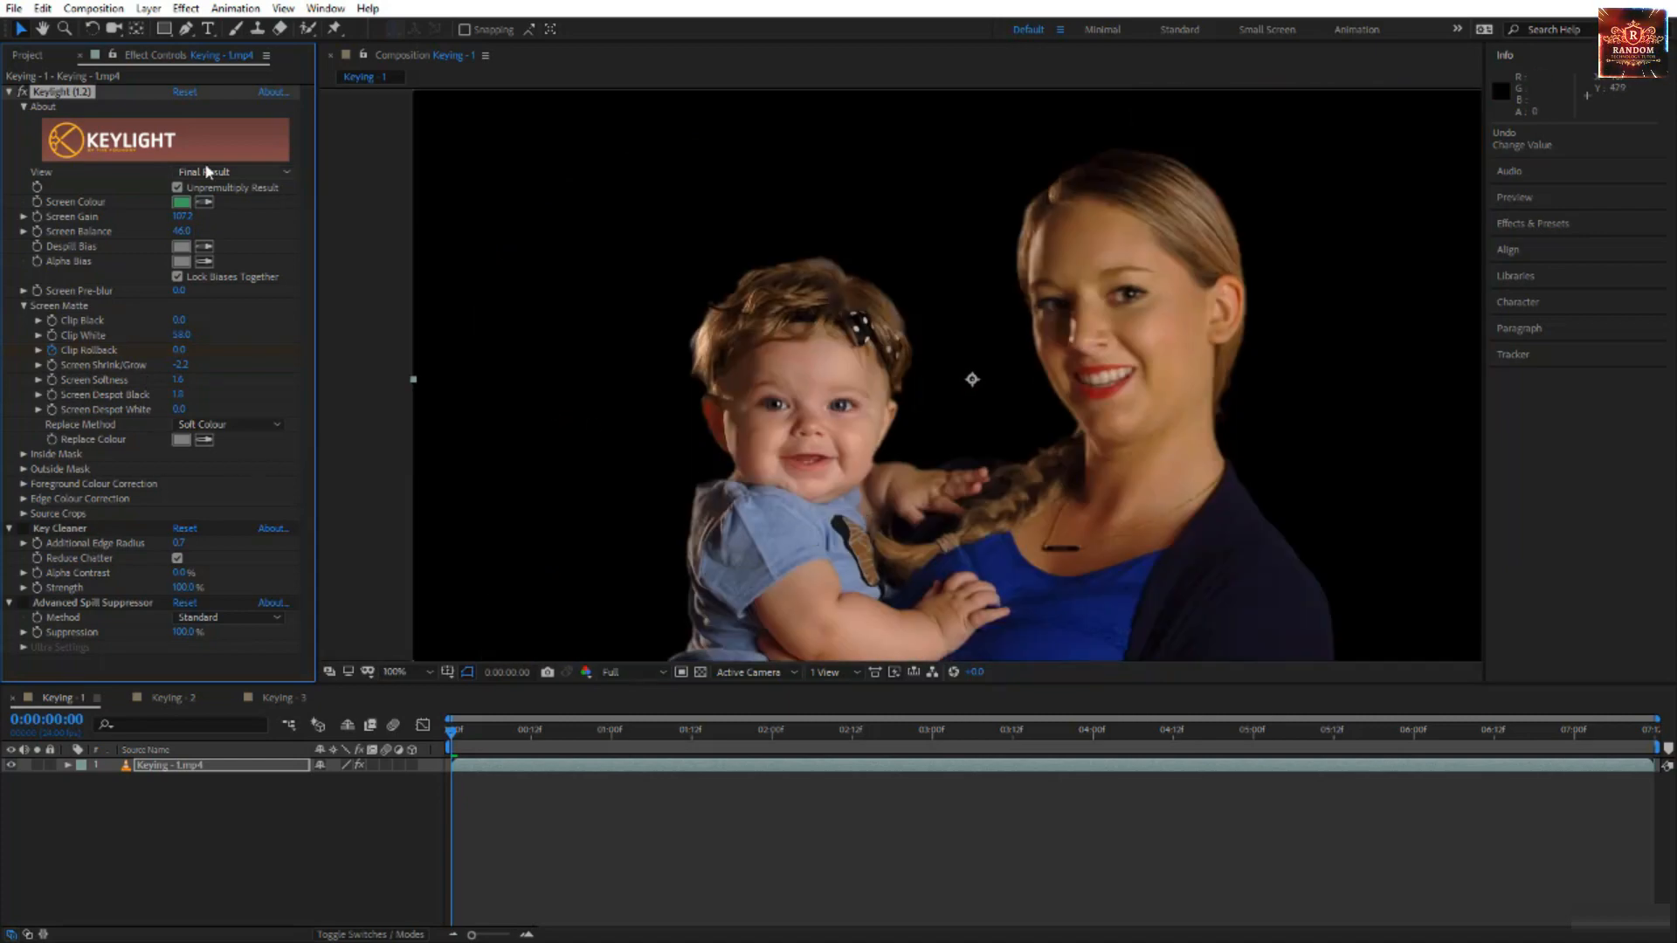
- Enable Key Cleaner in the Intermediate Result view, trying an Additional Edge Radius of 10 before settling on 1.1
{"action": "left_click", "coordinate": [262, 172]}
{"action": "left_click", "coordinate": [295, 363]}
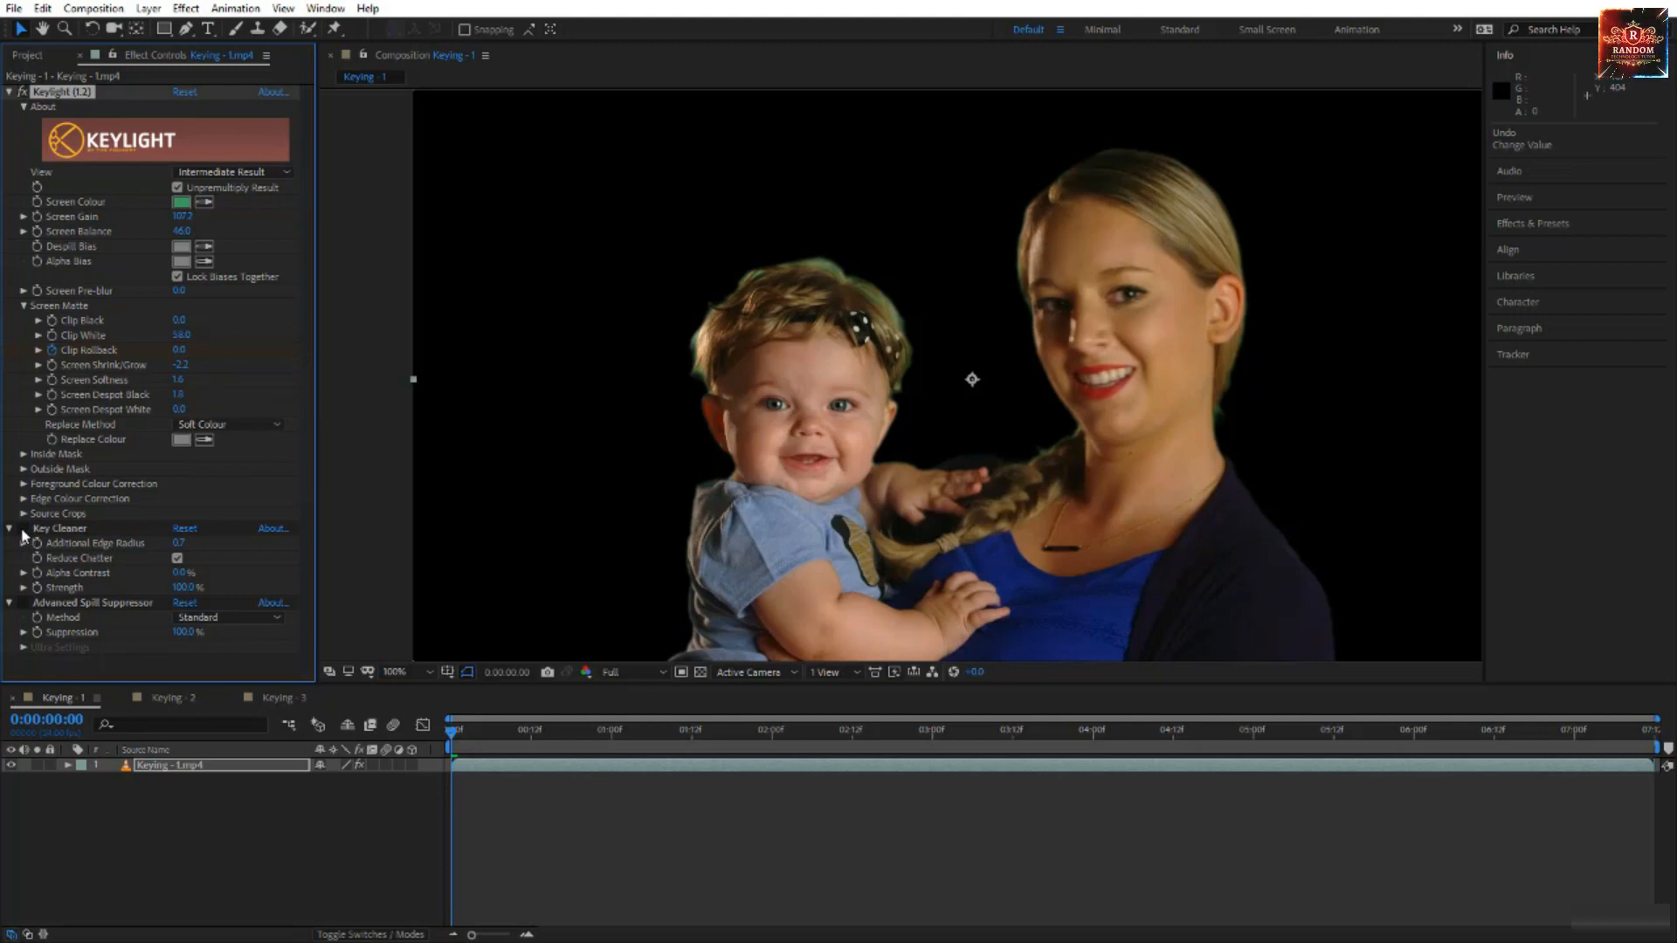
{"action": "left_click", "coordinate": [183, 543]}
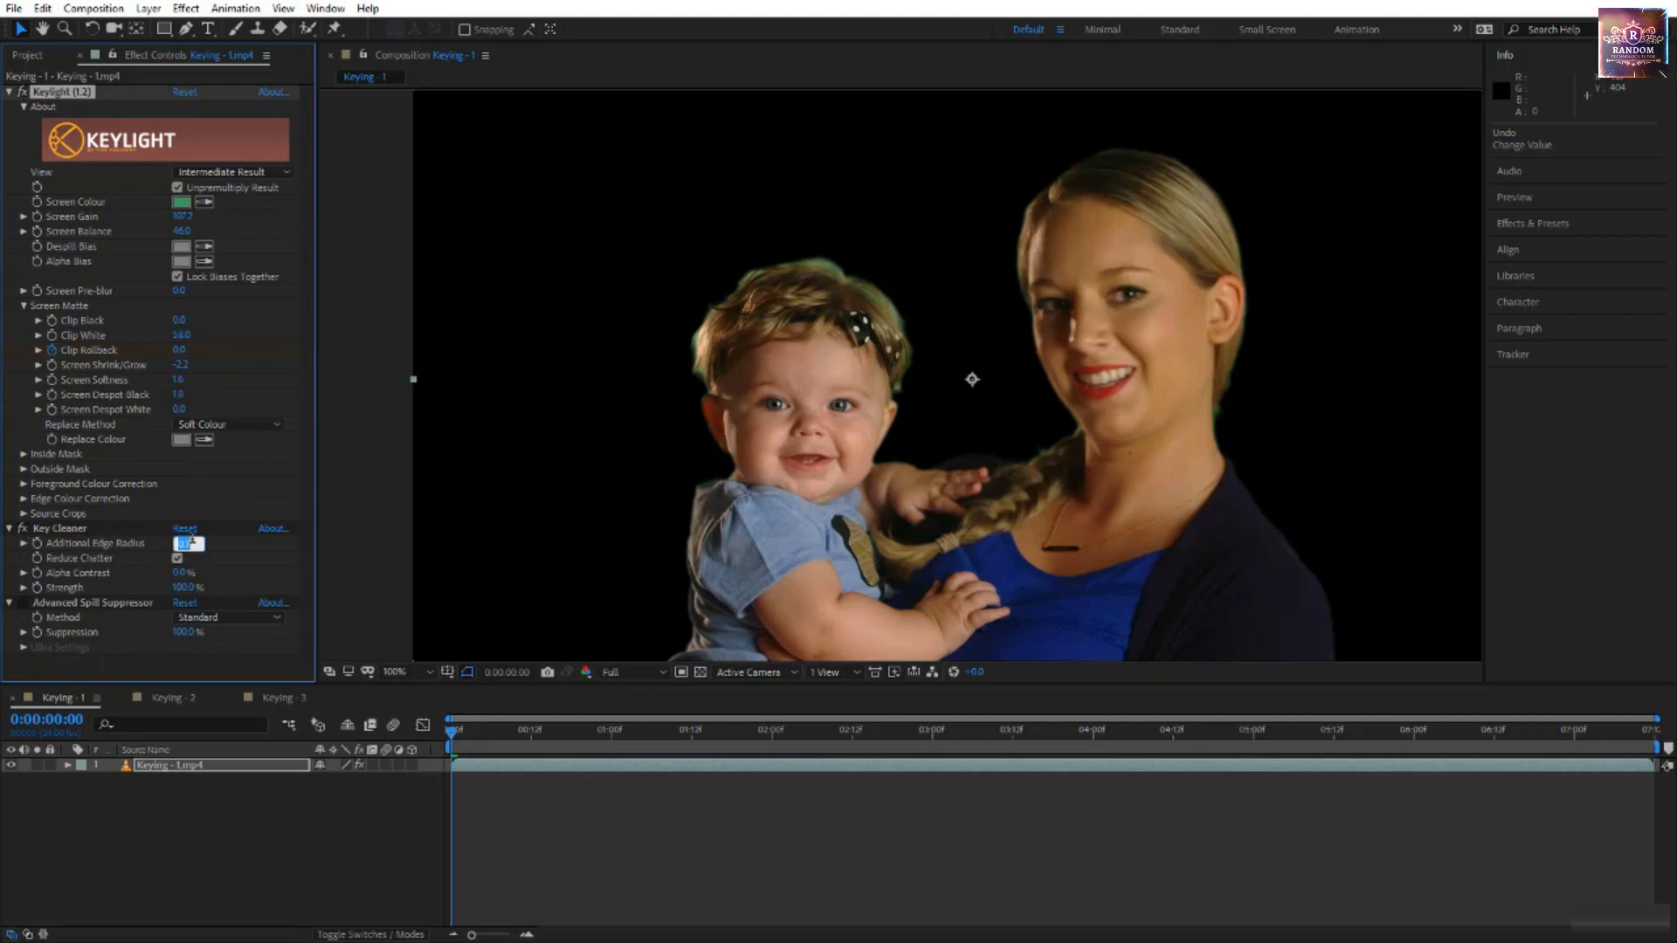
{"action": "type", "text": "10"}
{"action": "key", "text": "Return"}
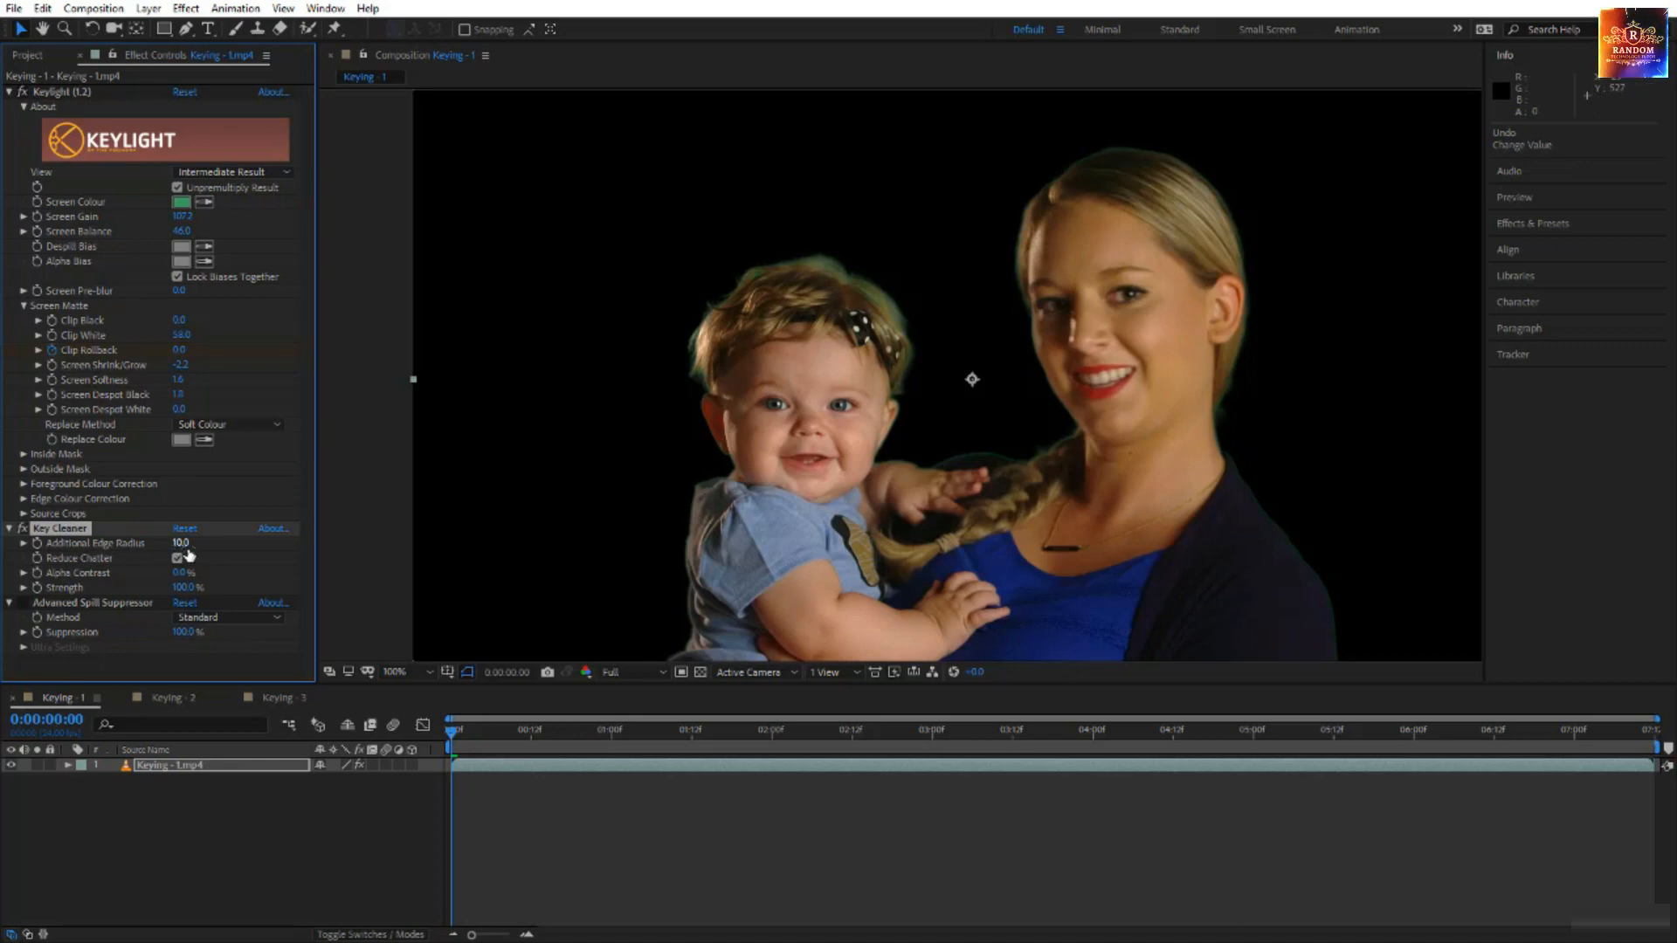
{"action": "left_click_drag", "start_coordinate": [178, 543], "coordinate": [175, 543]}
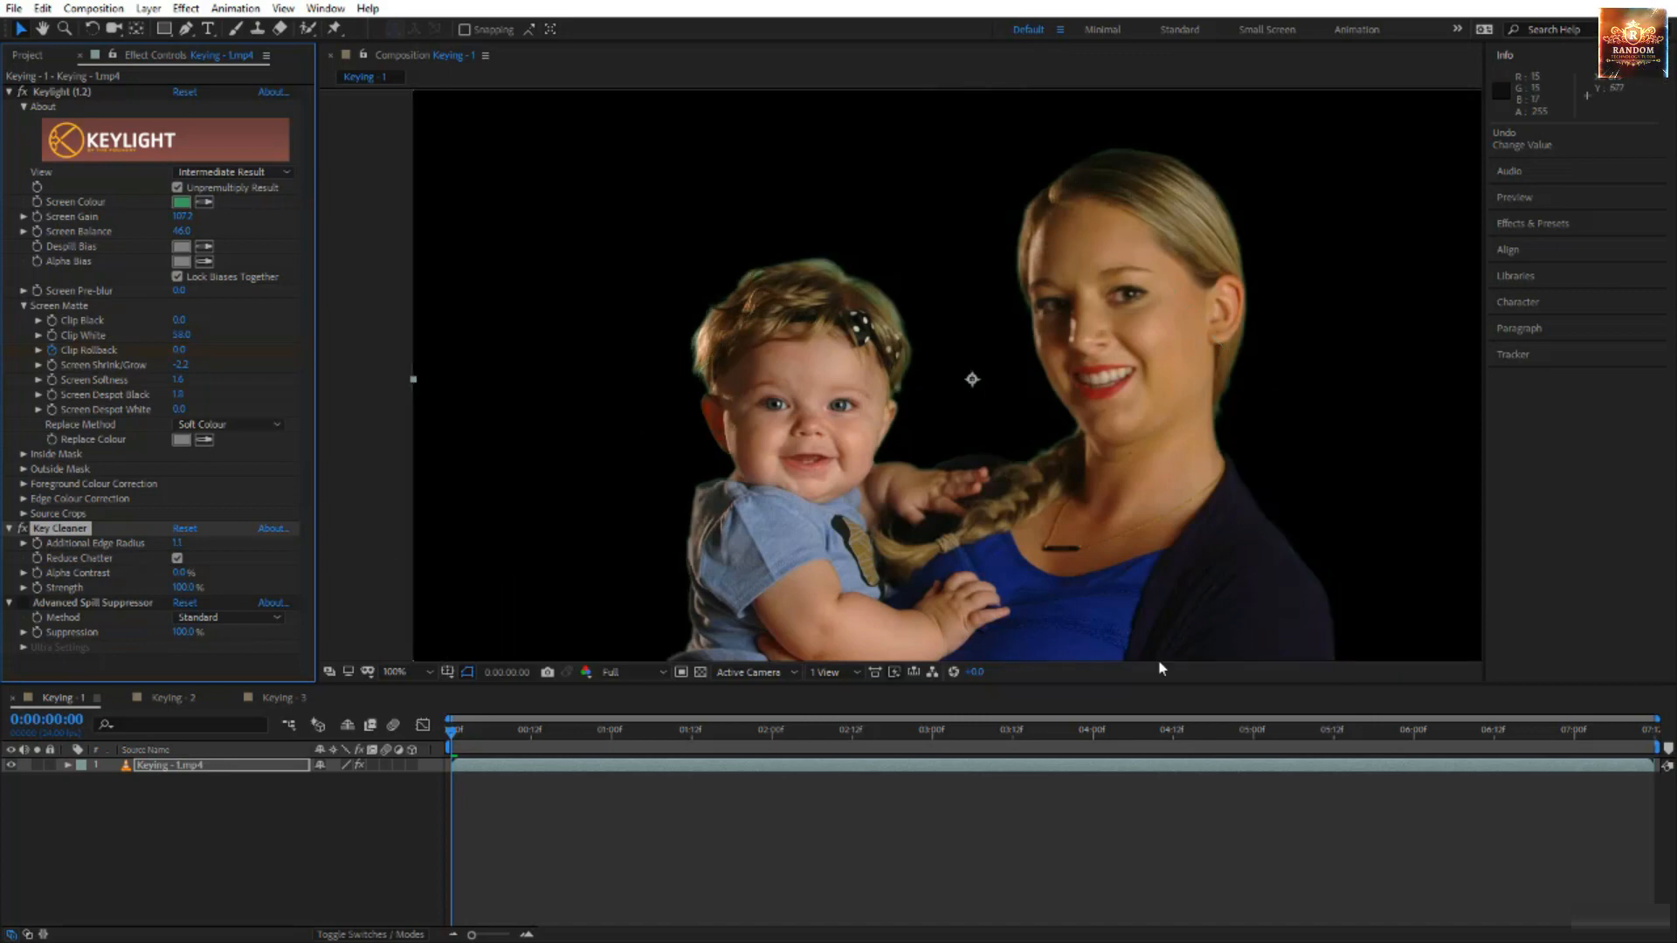
{"action": "left_click", "coordinate": [177, 557]}
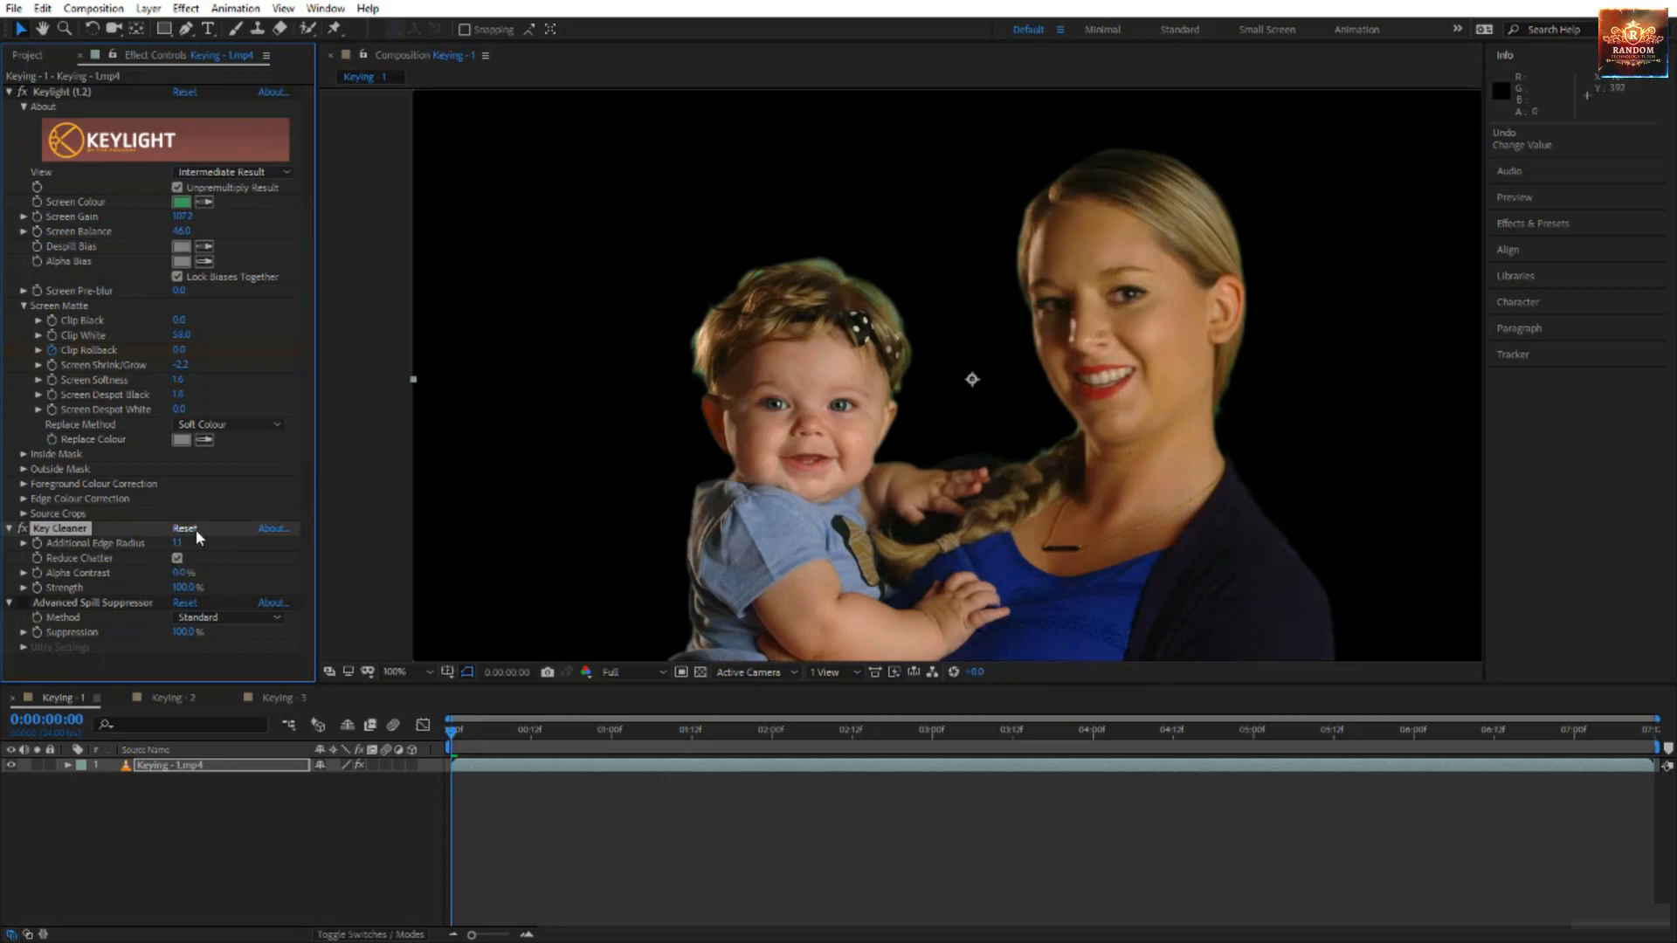
- Return to Final Result and enable Advanced Spill Suppressor, toggling it to compare the subjects' colours
{"action": "left_click", "coordinate": [265, 170]}
{"action": "left_click", "coordinate": [298, 385]}
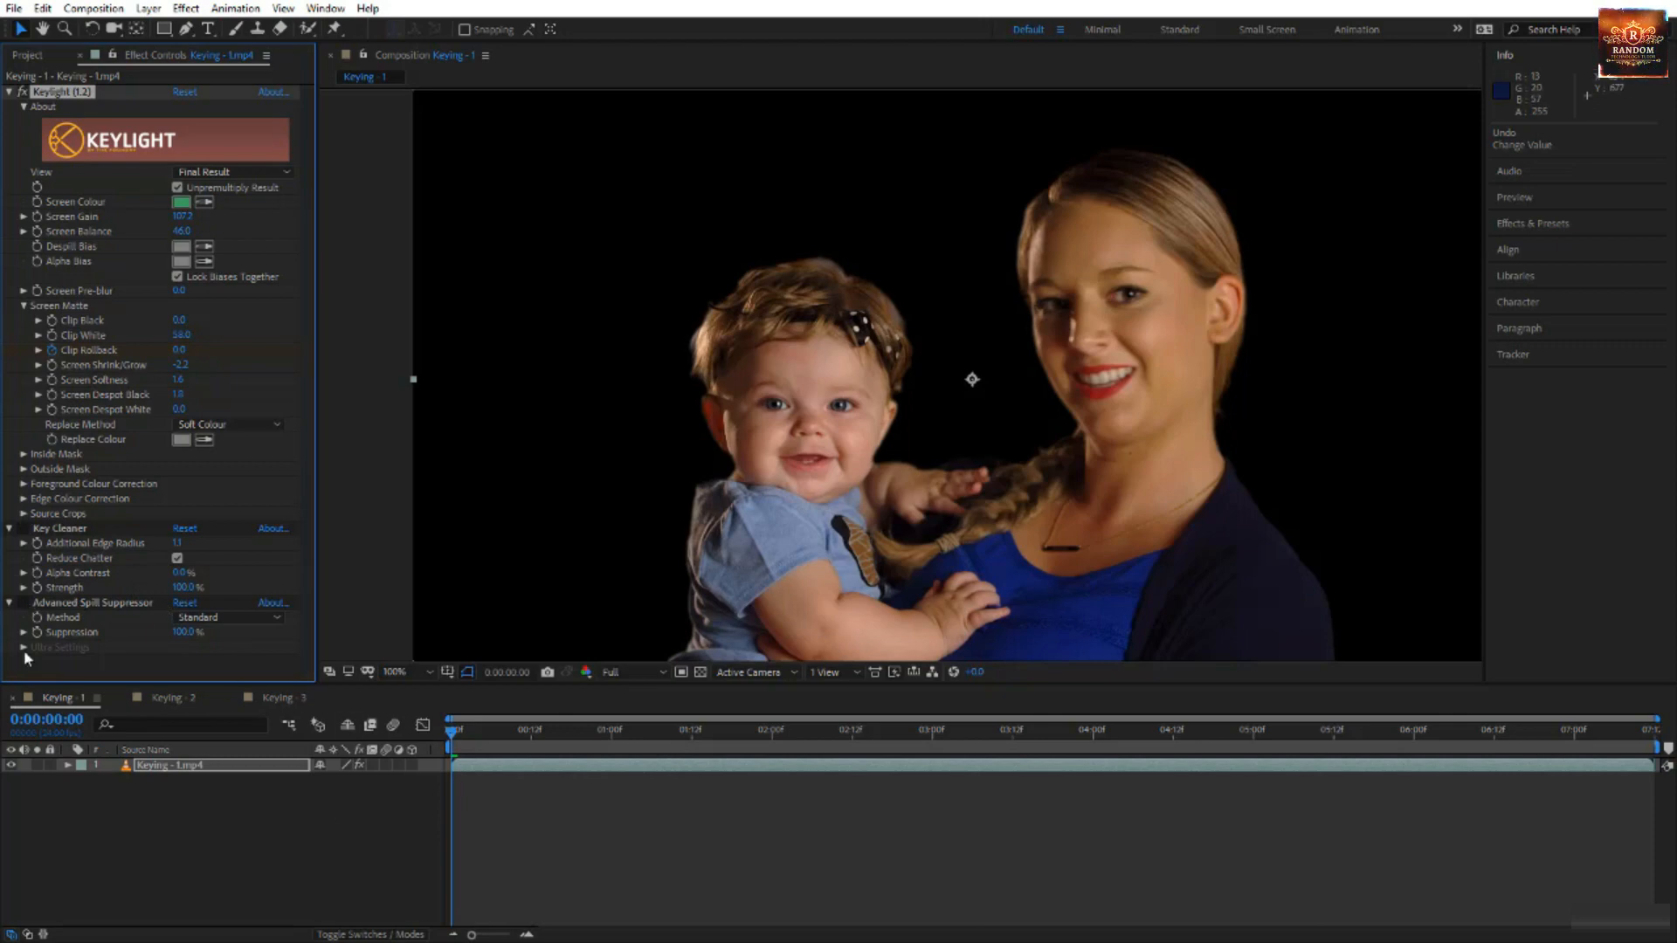
{"action": "left_click", "coordinate": [22, 603]}
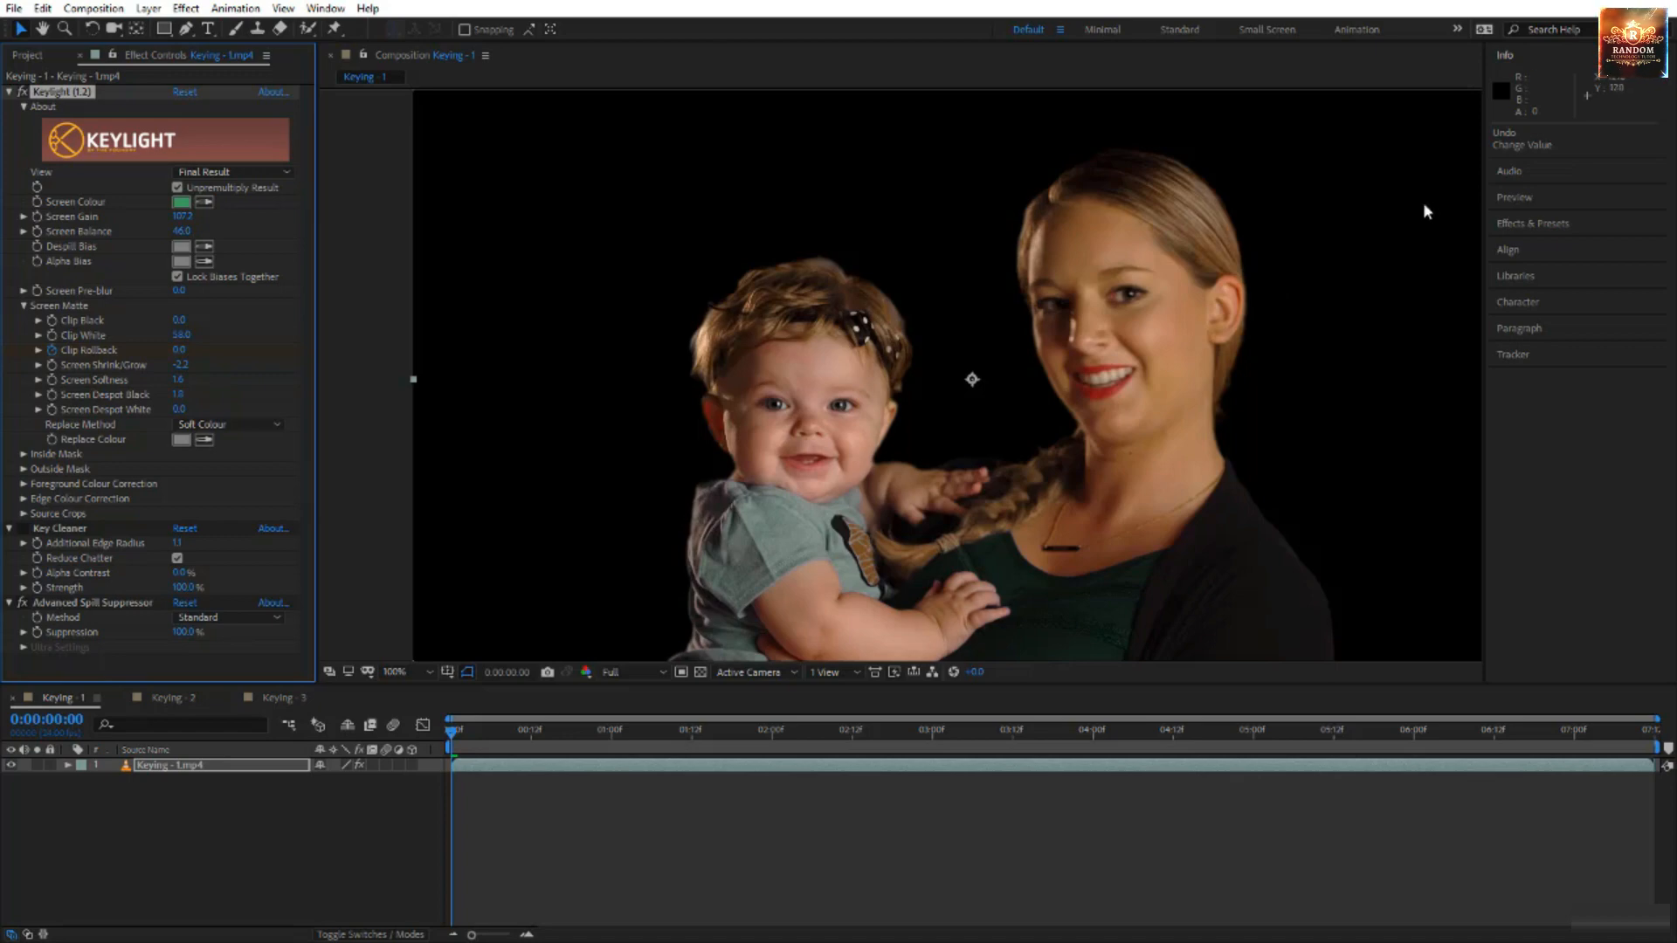
{"action": "left_click", "coordinate": [22, 603]}
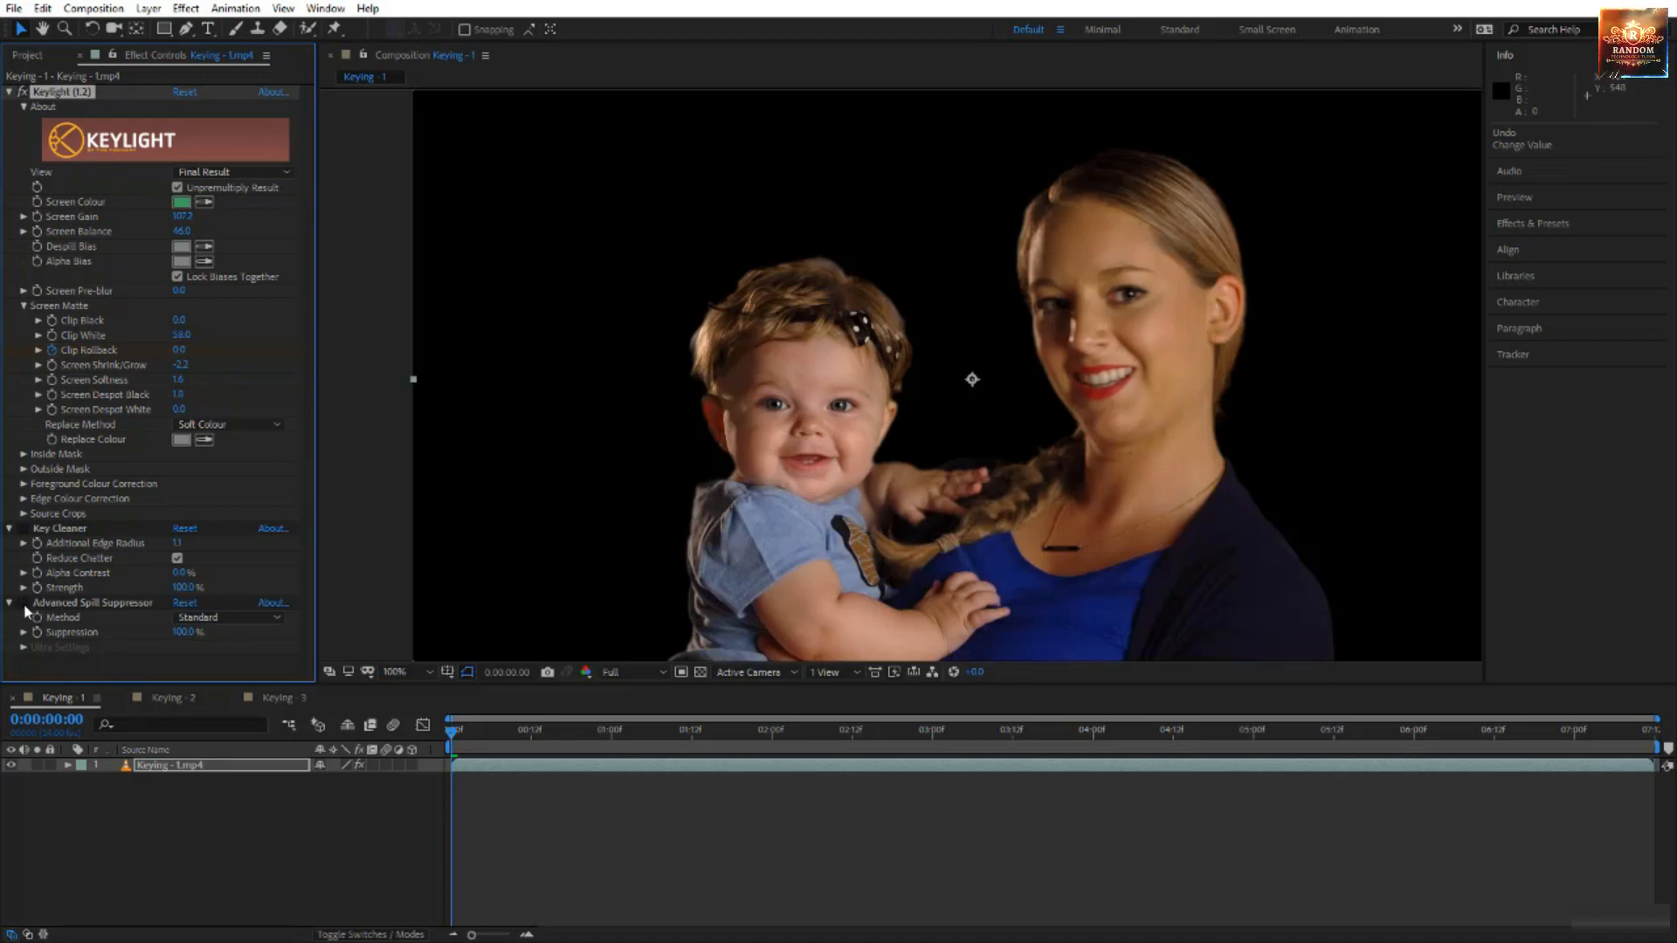
{"action": "left_click", "coordinate": [23, 603]}
{"action": "left_click", "coordinate": [87, 602]}
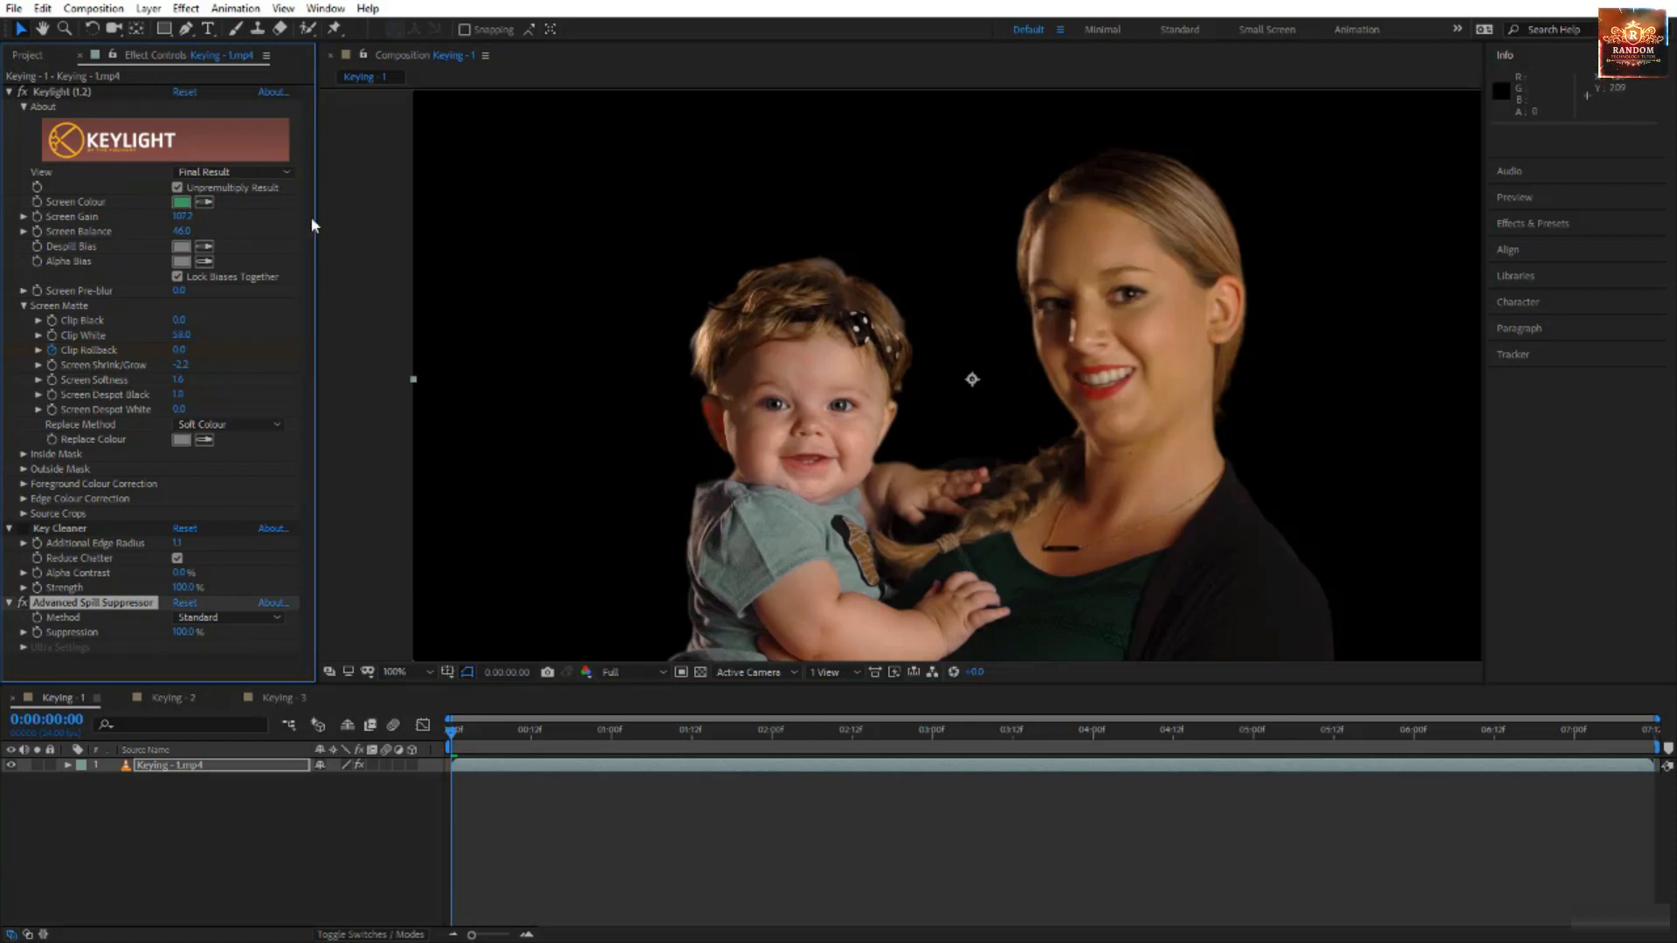
- Check the Screen Matte again and return the Keylight view to Final Result
{"action": "left_click", "coordinate": [196, 172]}
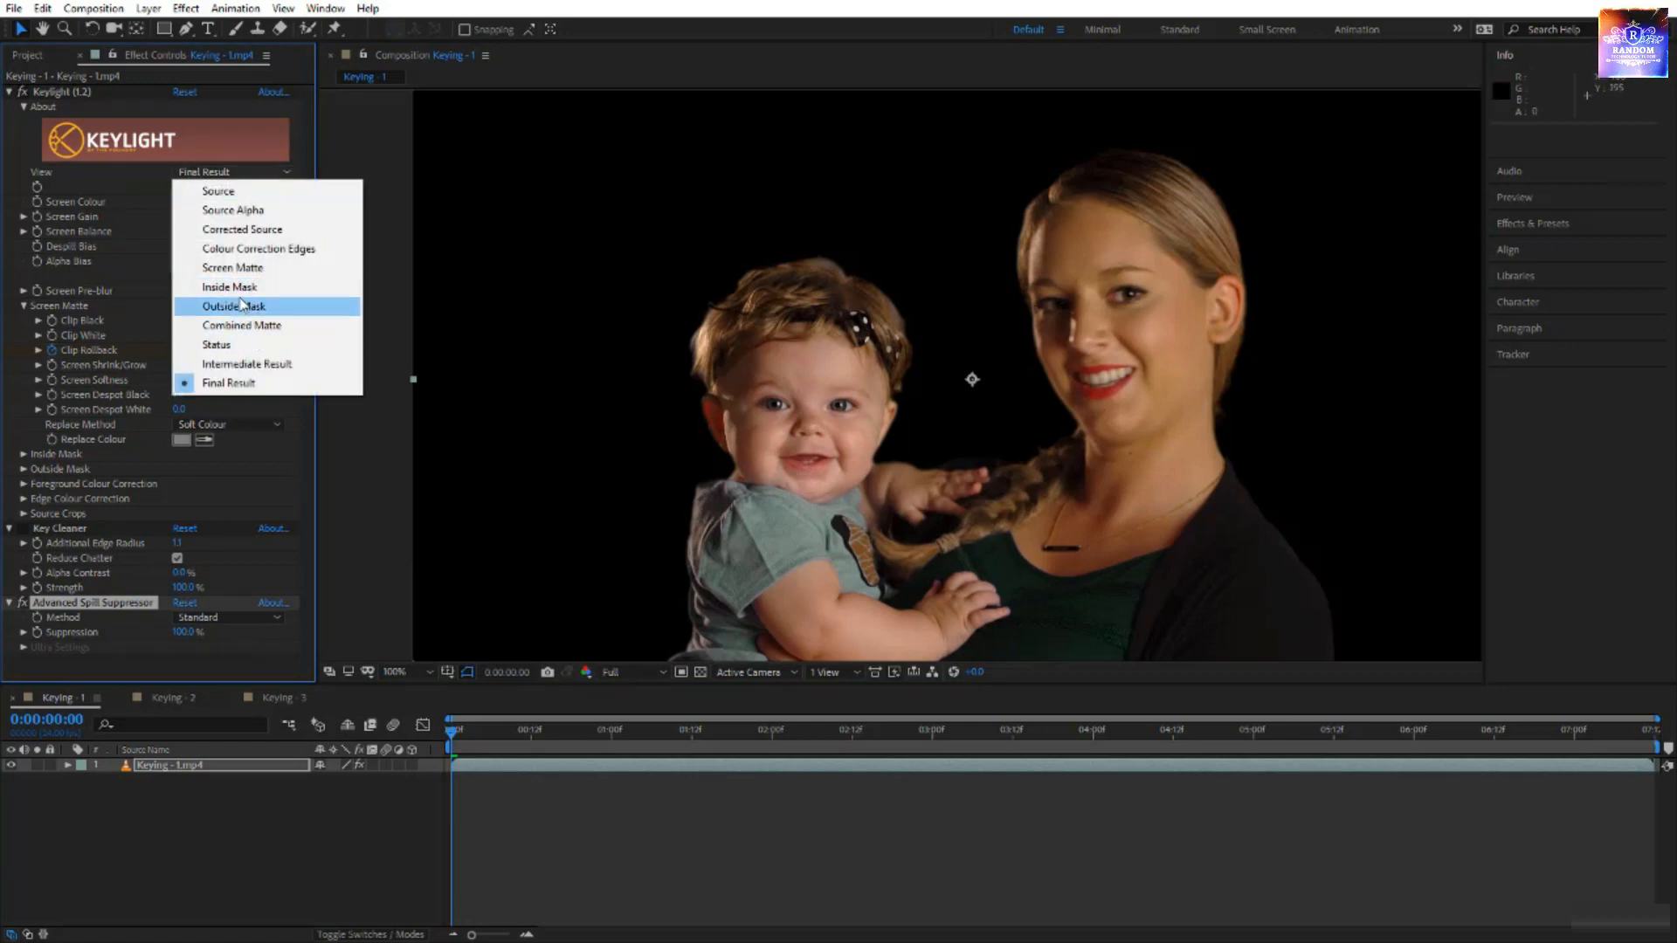
{"action": "left_click", "coordinate": [232, 267]}
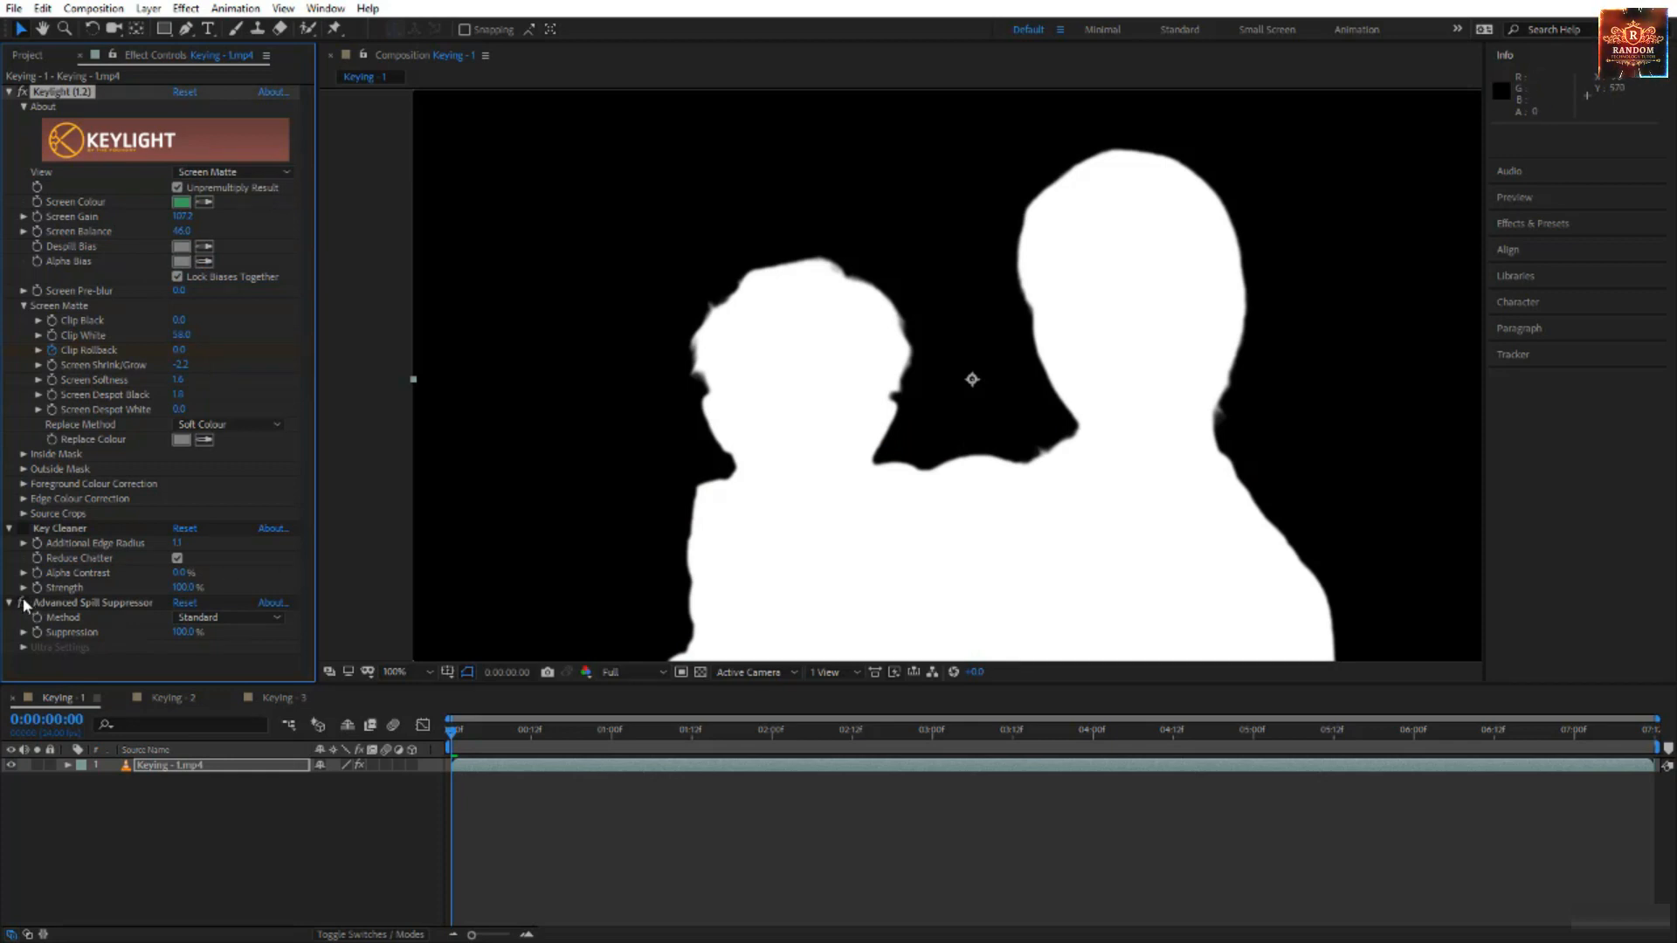
{"action": "left_click", "coordinate": [229, 173]}
{"action": "left_click", "coordinate": [248, 384]}
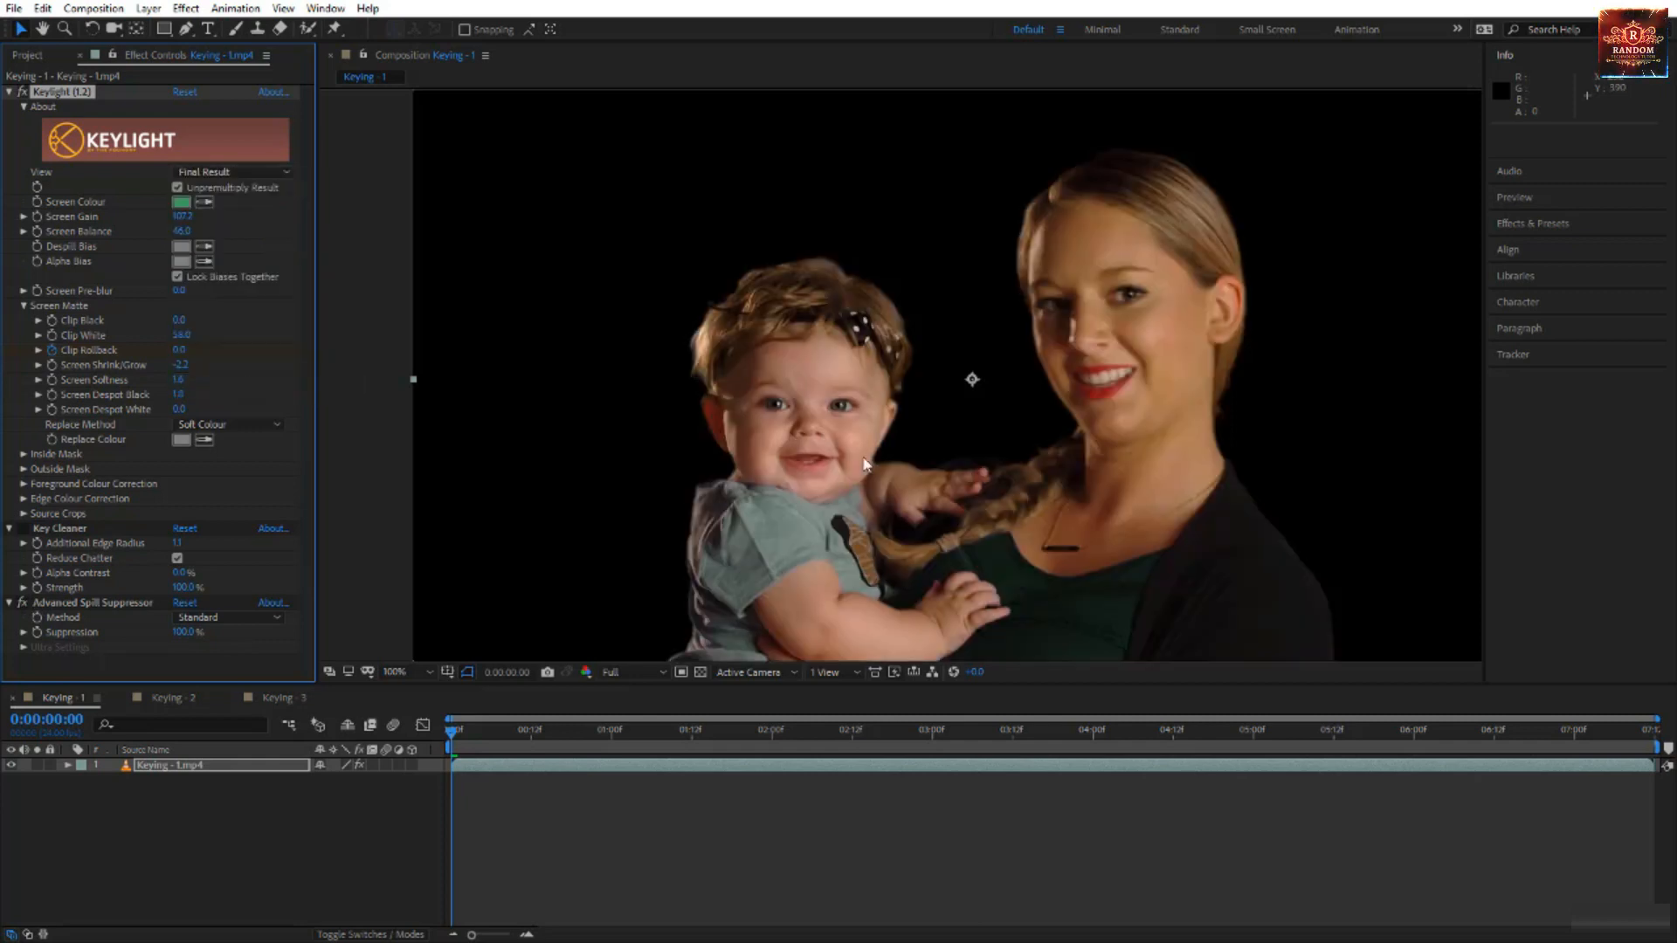
- Switch Advanced Spill Suppressor to the Ultra method, reveal its Ultra Settings and compare the colours against Standard before returning to Ultra
{"action": "left_click", "coordinate": [217, 617]}
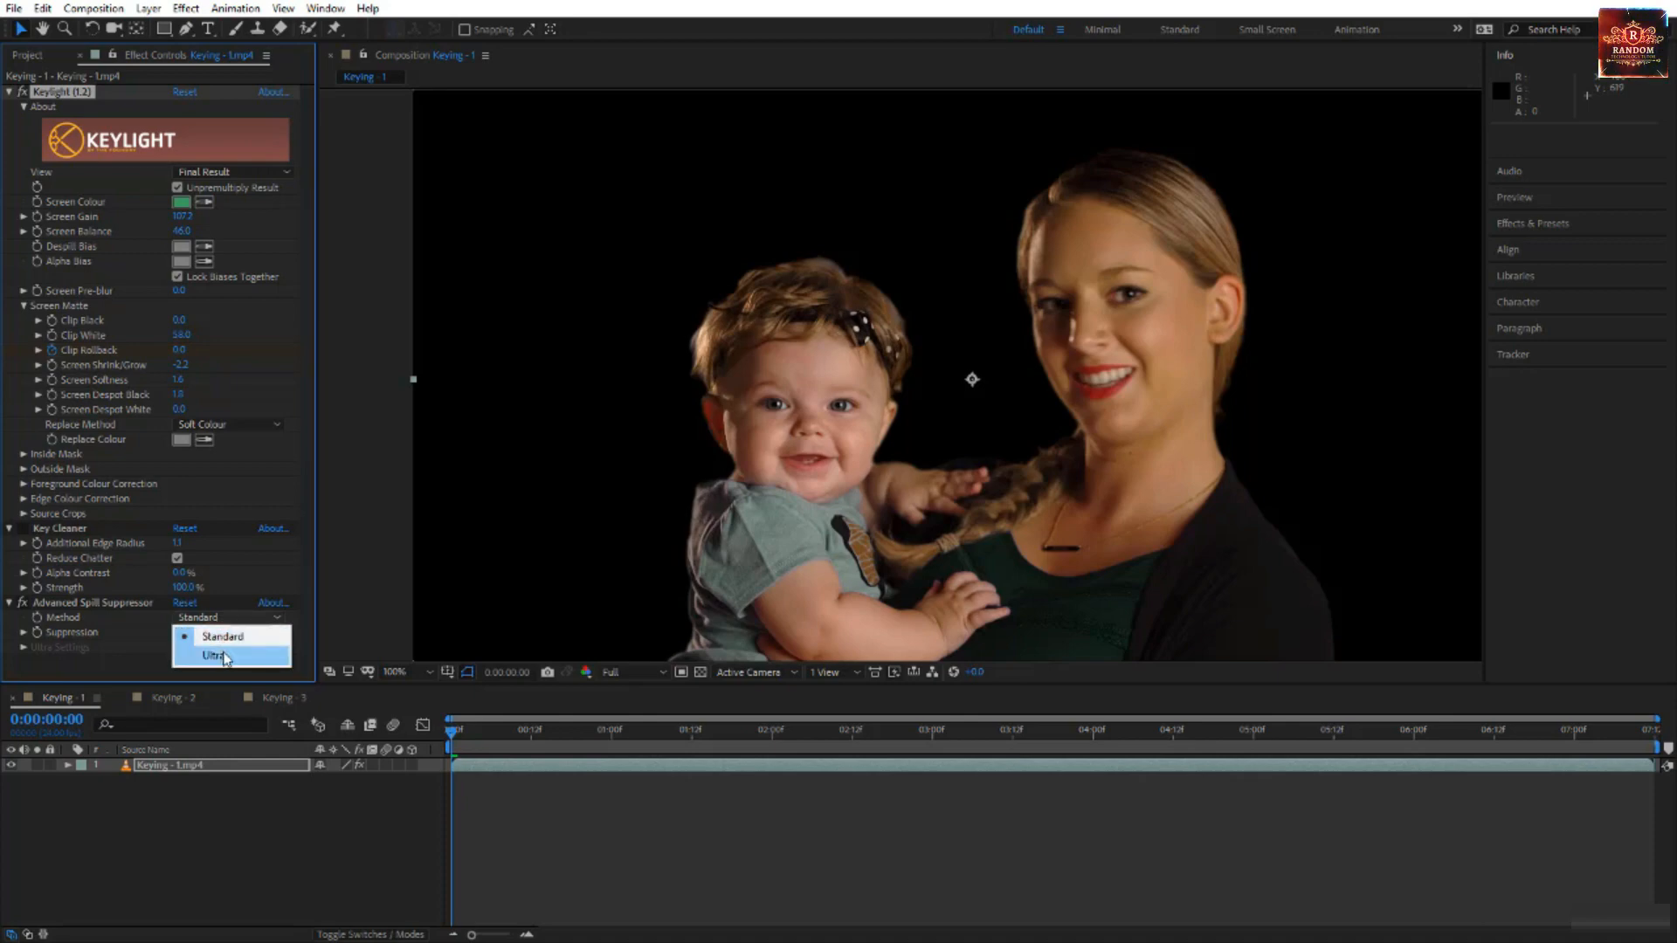
{"action": "left_click", "coordinate": [214, 655]}
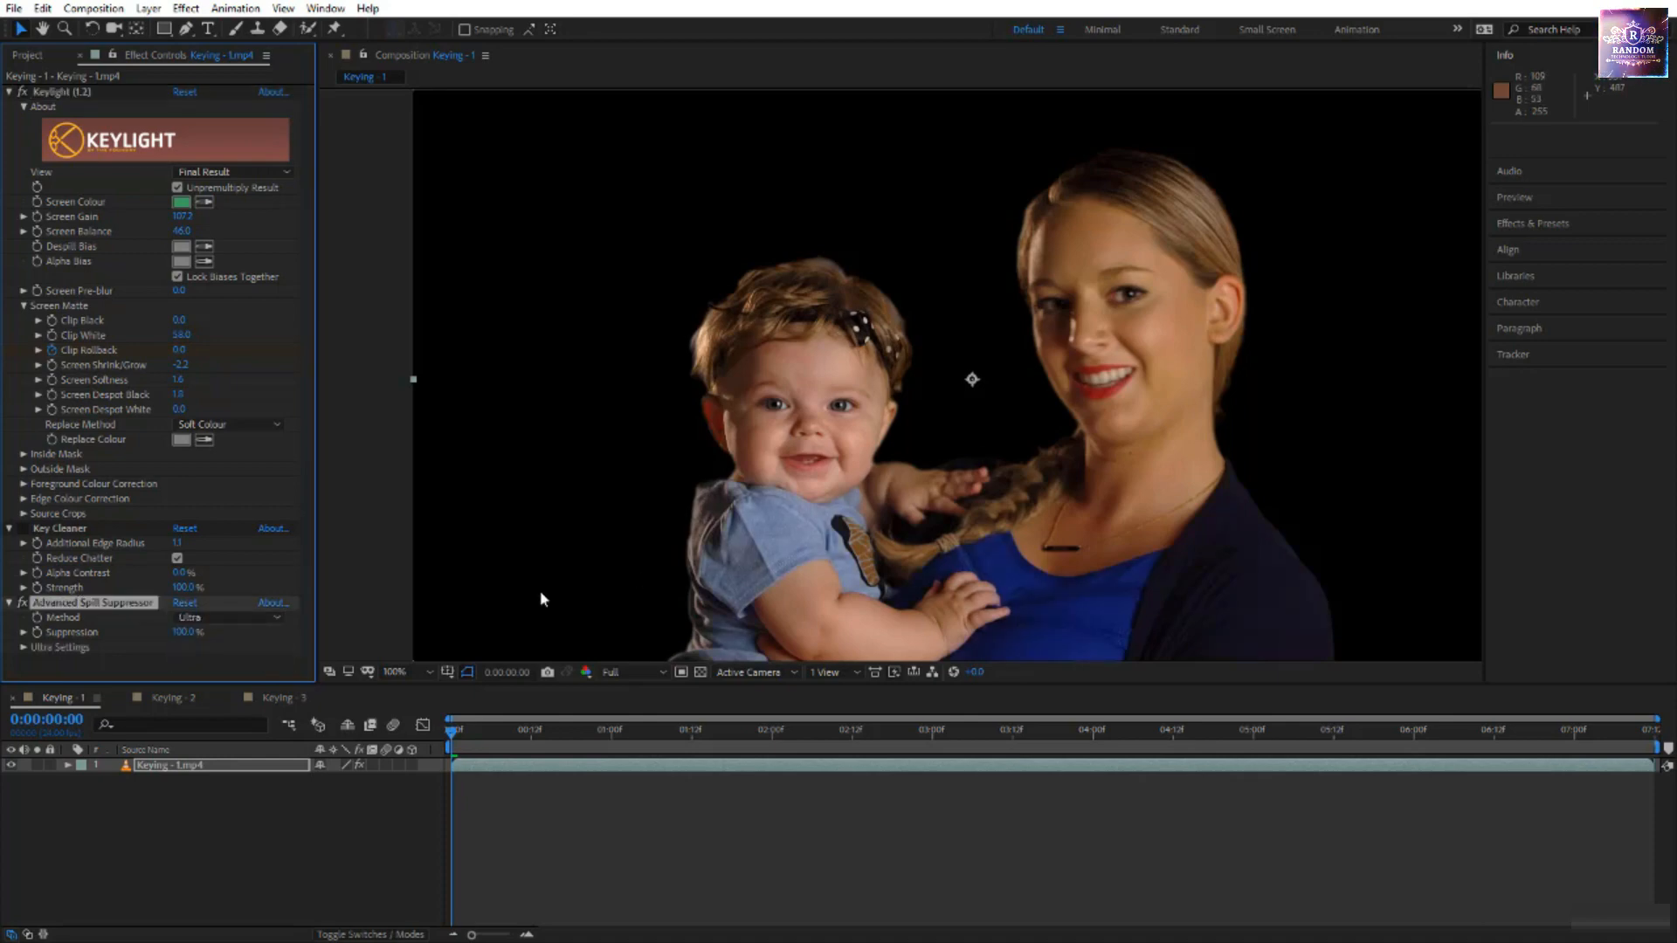
{"action": "left_click", "coordinate": [24, 647]}
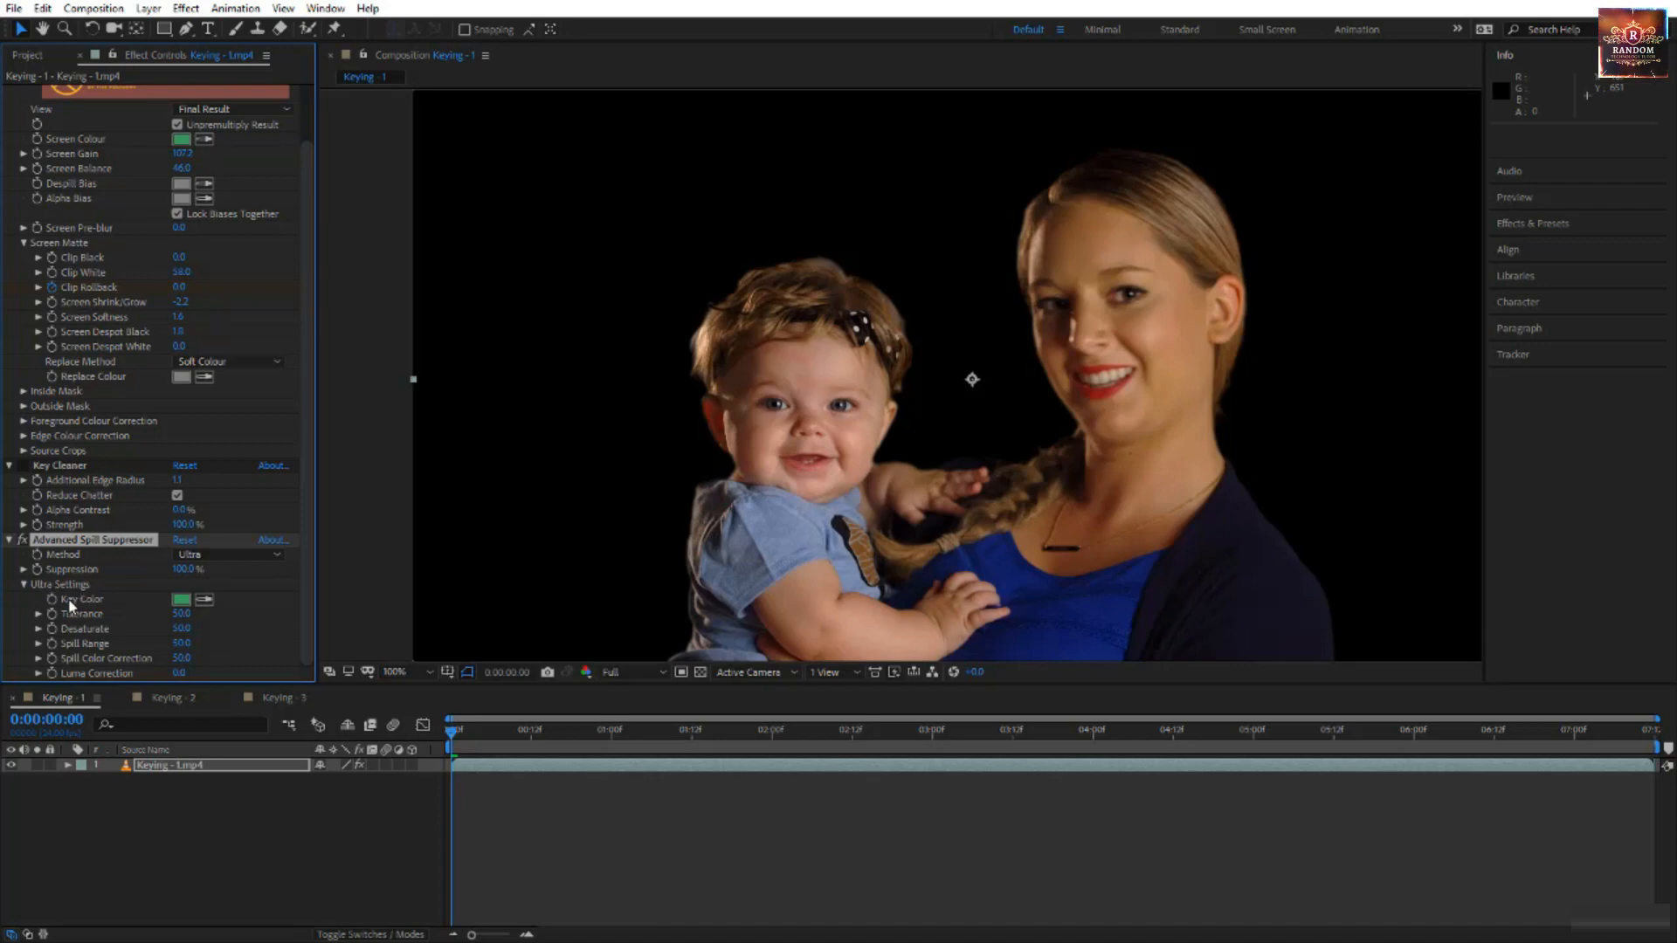
{"action": "left_click", "coordinate": [200, 555]}
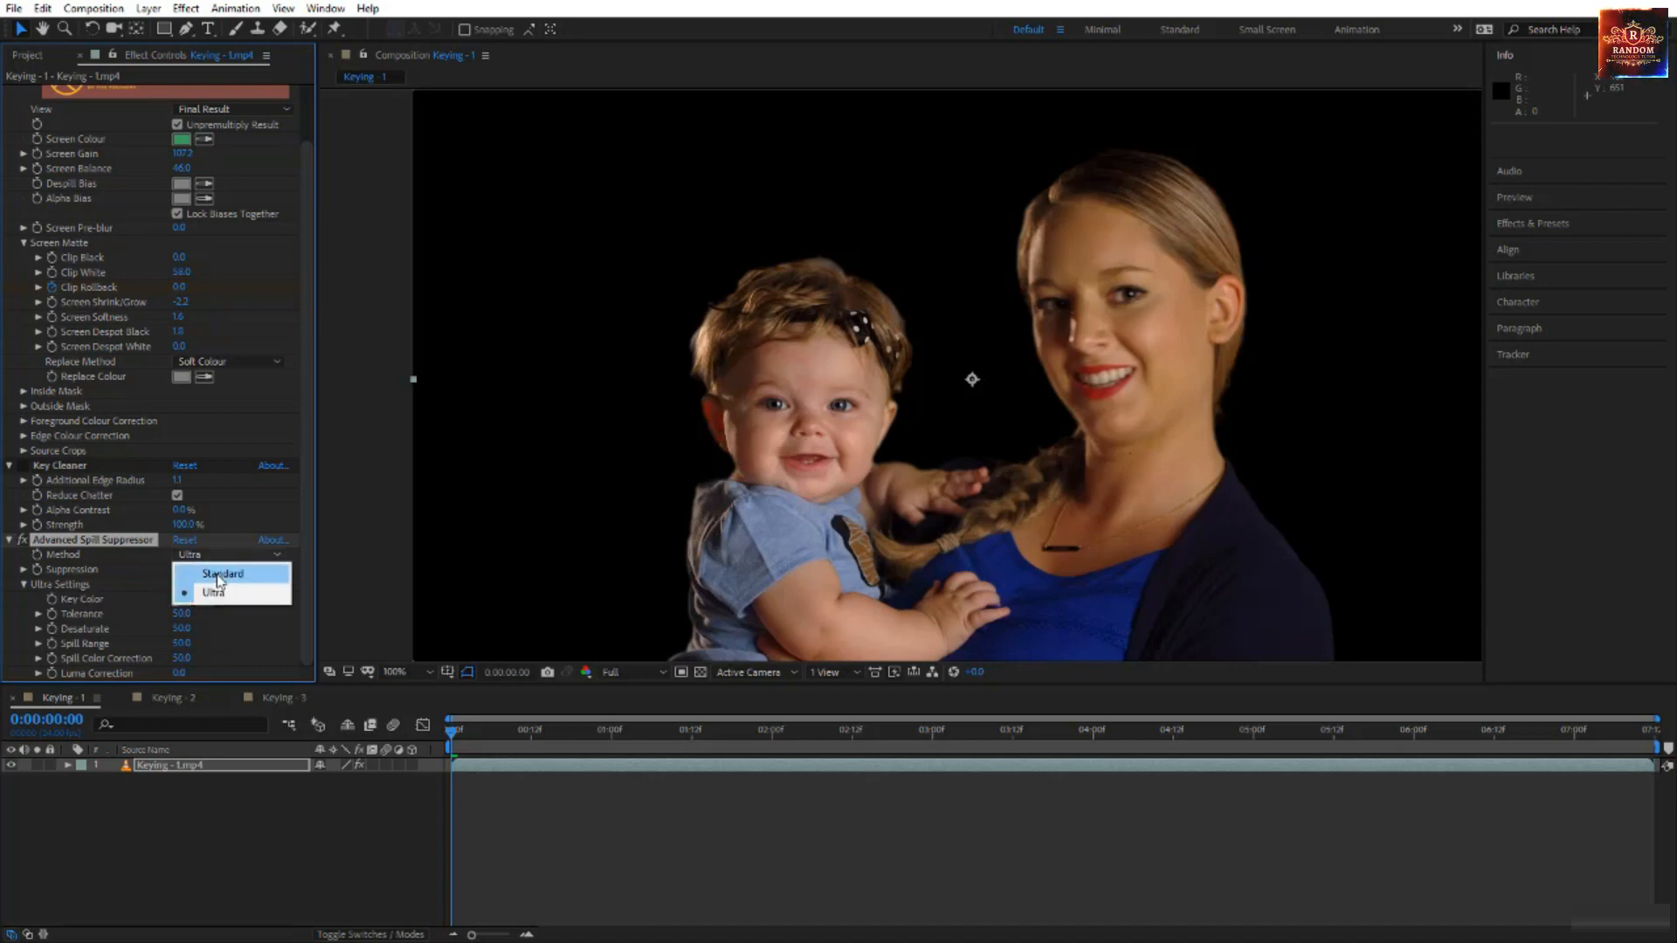
{"action": "left_click", "coordinate": [219, 576]}
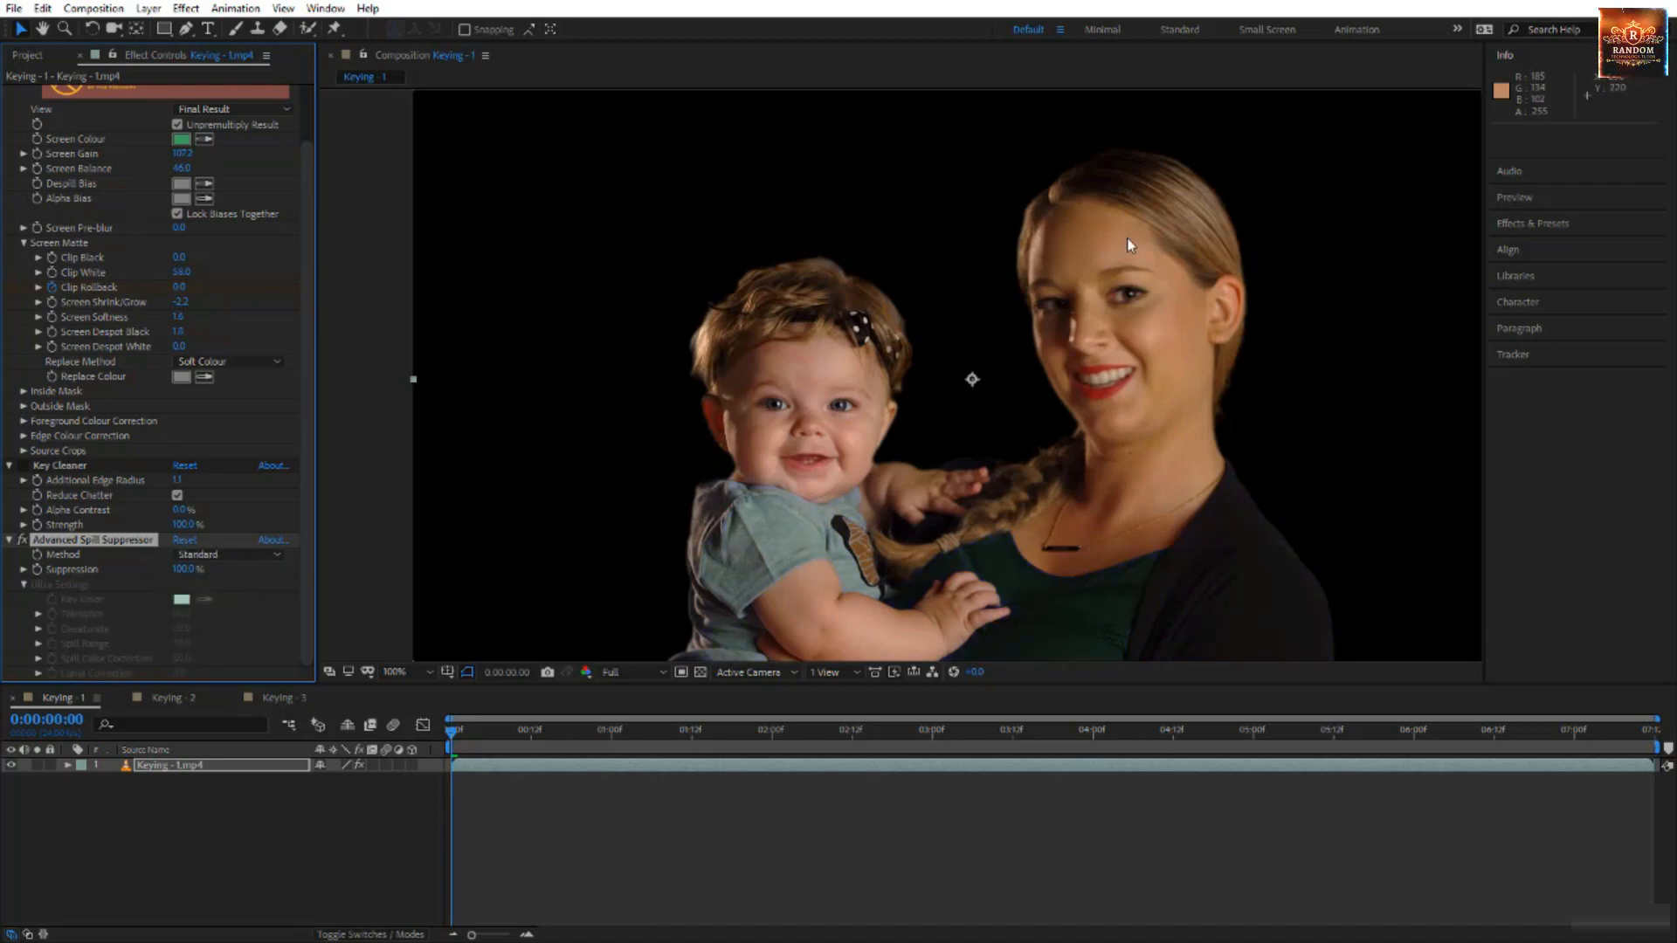
{"action": "left_click", "coordinate": [253, 555]}
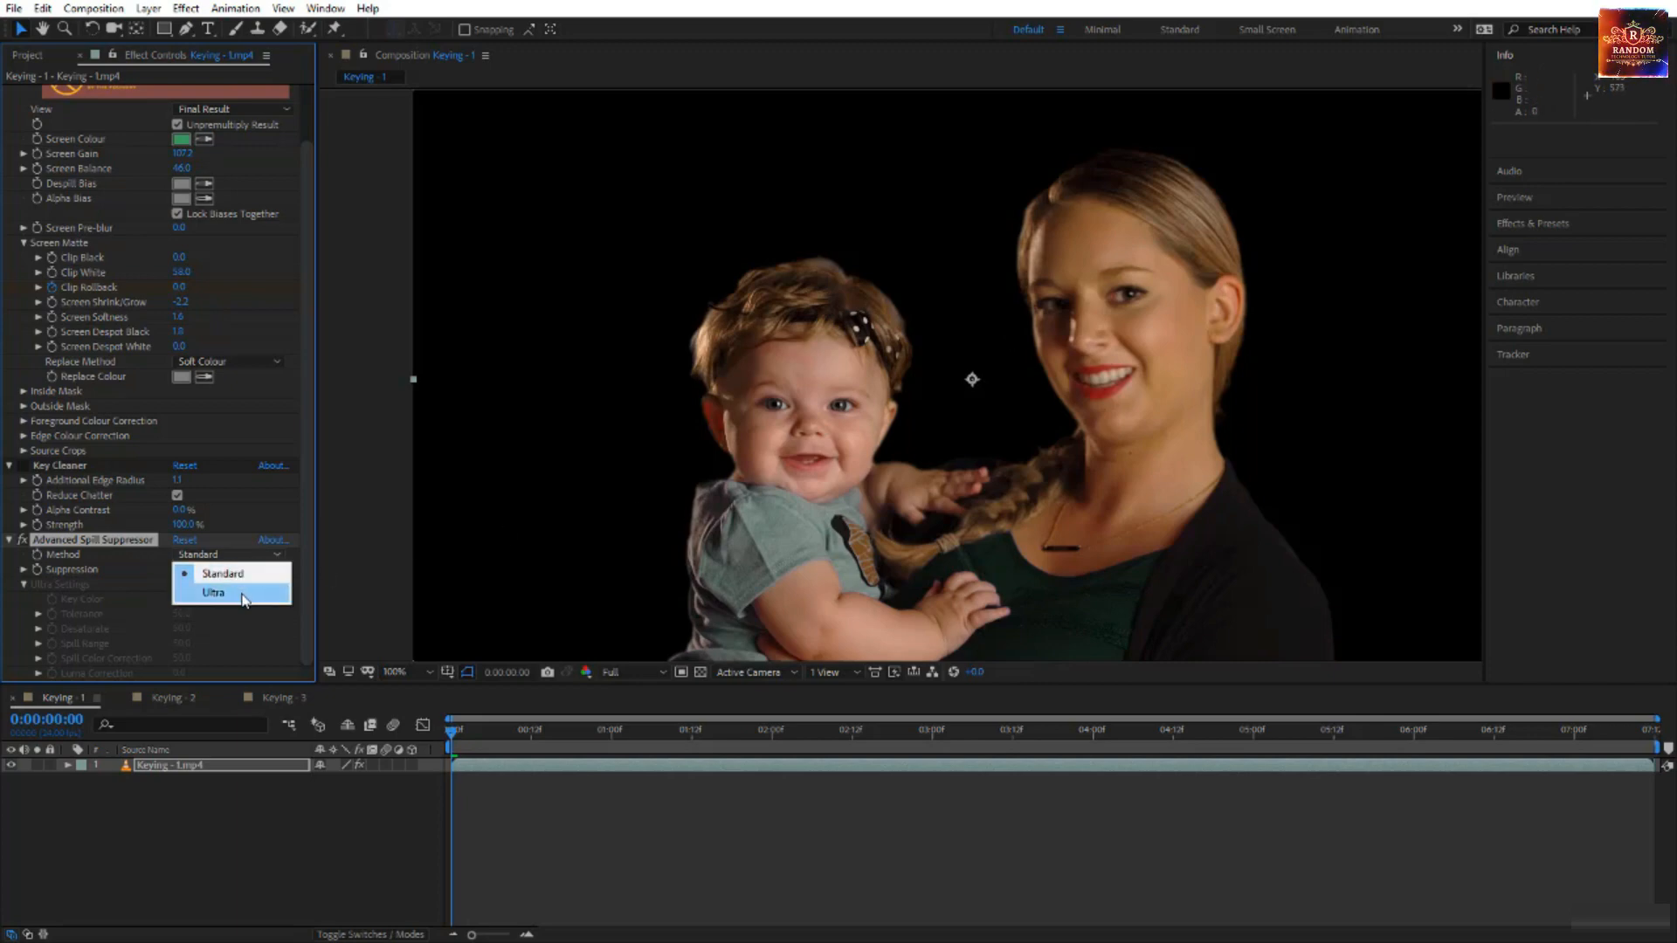
{"action": "left_click", "coordinate": [243, 597]}
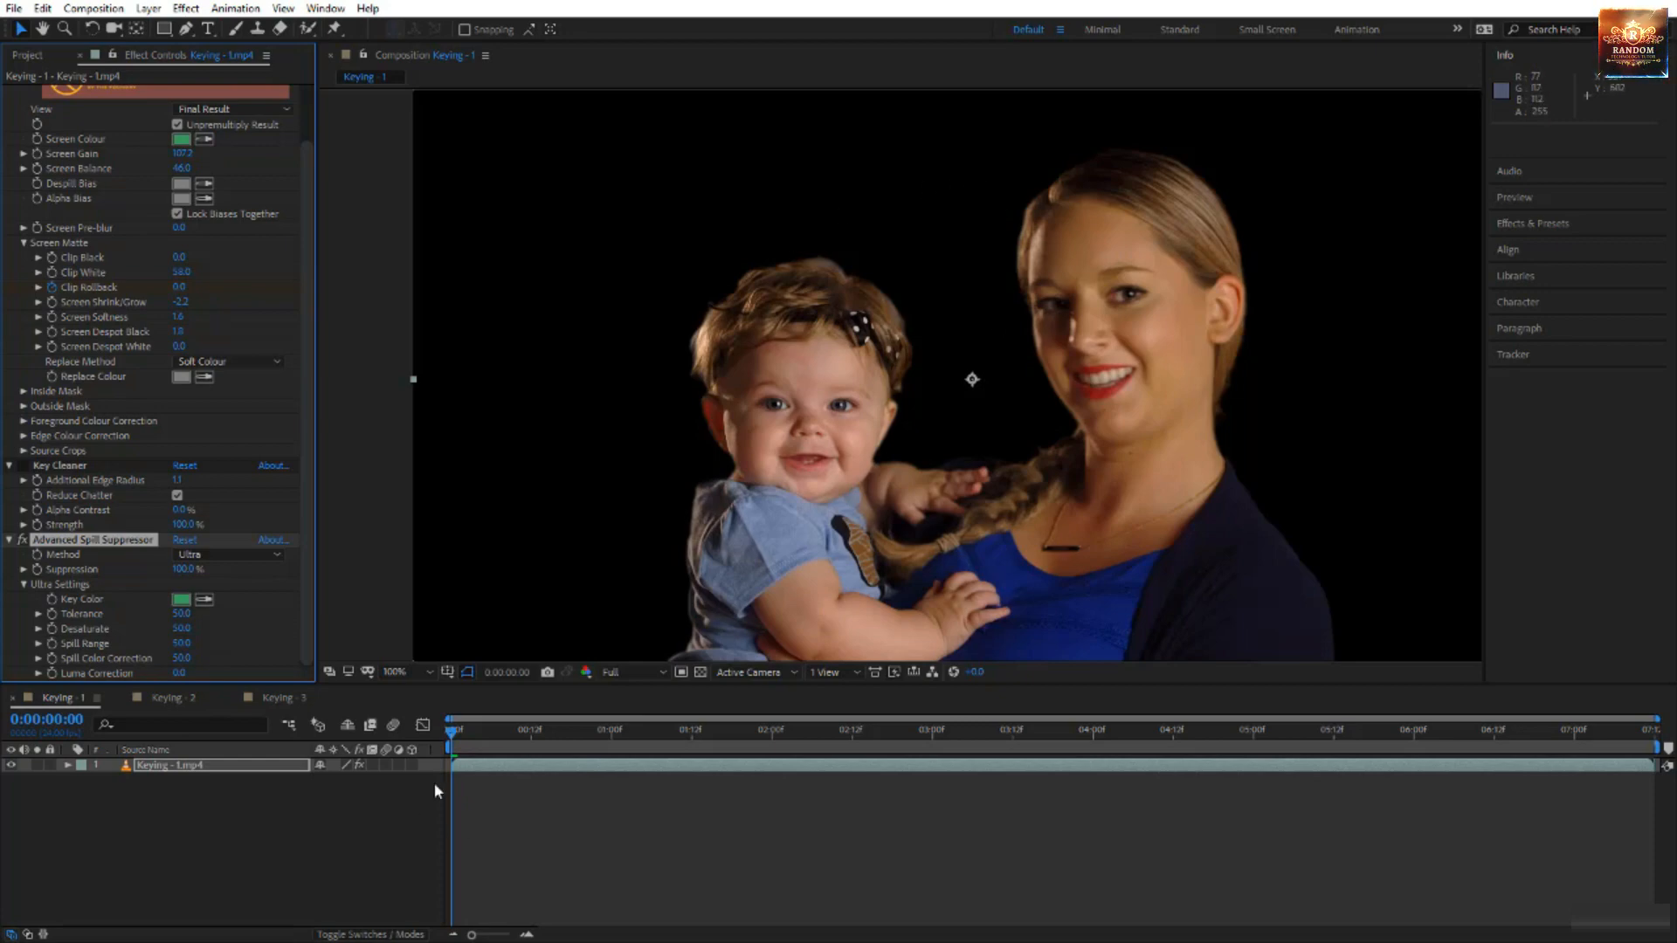
- Preview the keyed clip from the start, turn Key Cleaner back on and play the result again
{"action": "left_click", "coordinate": [453, 739]}
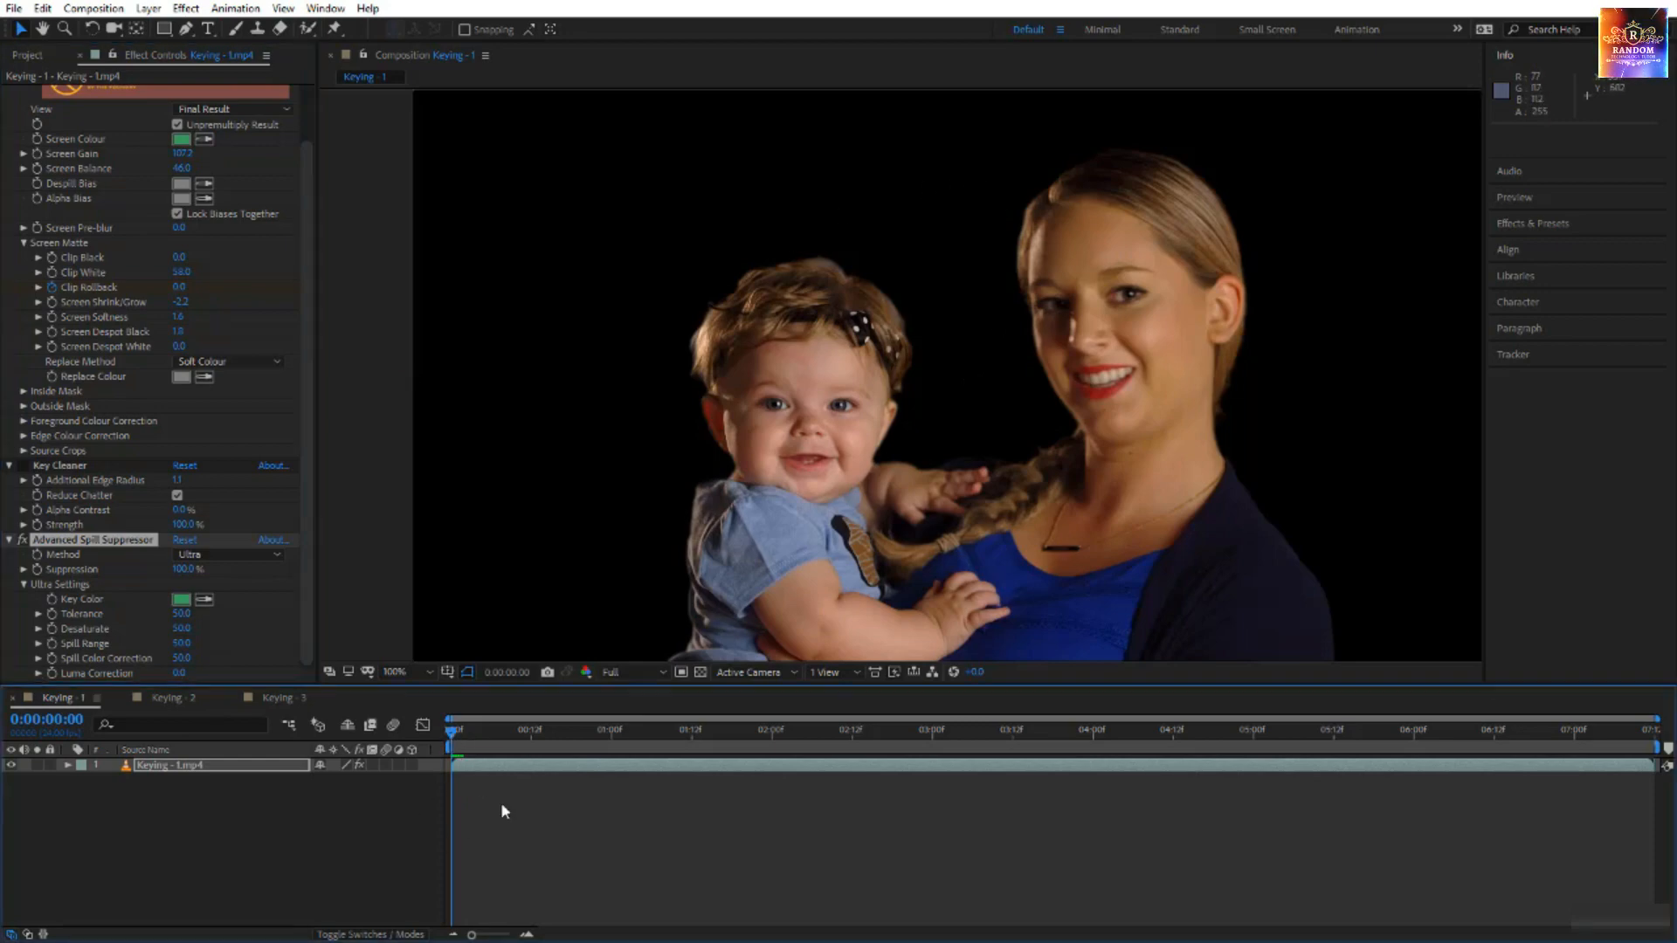
{"action": "key", "text": "space"}
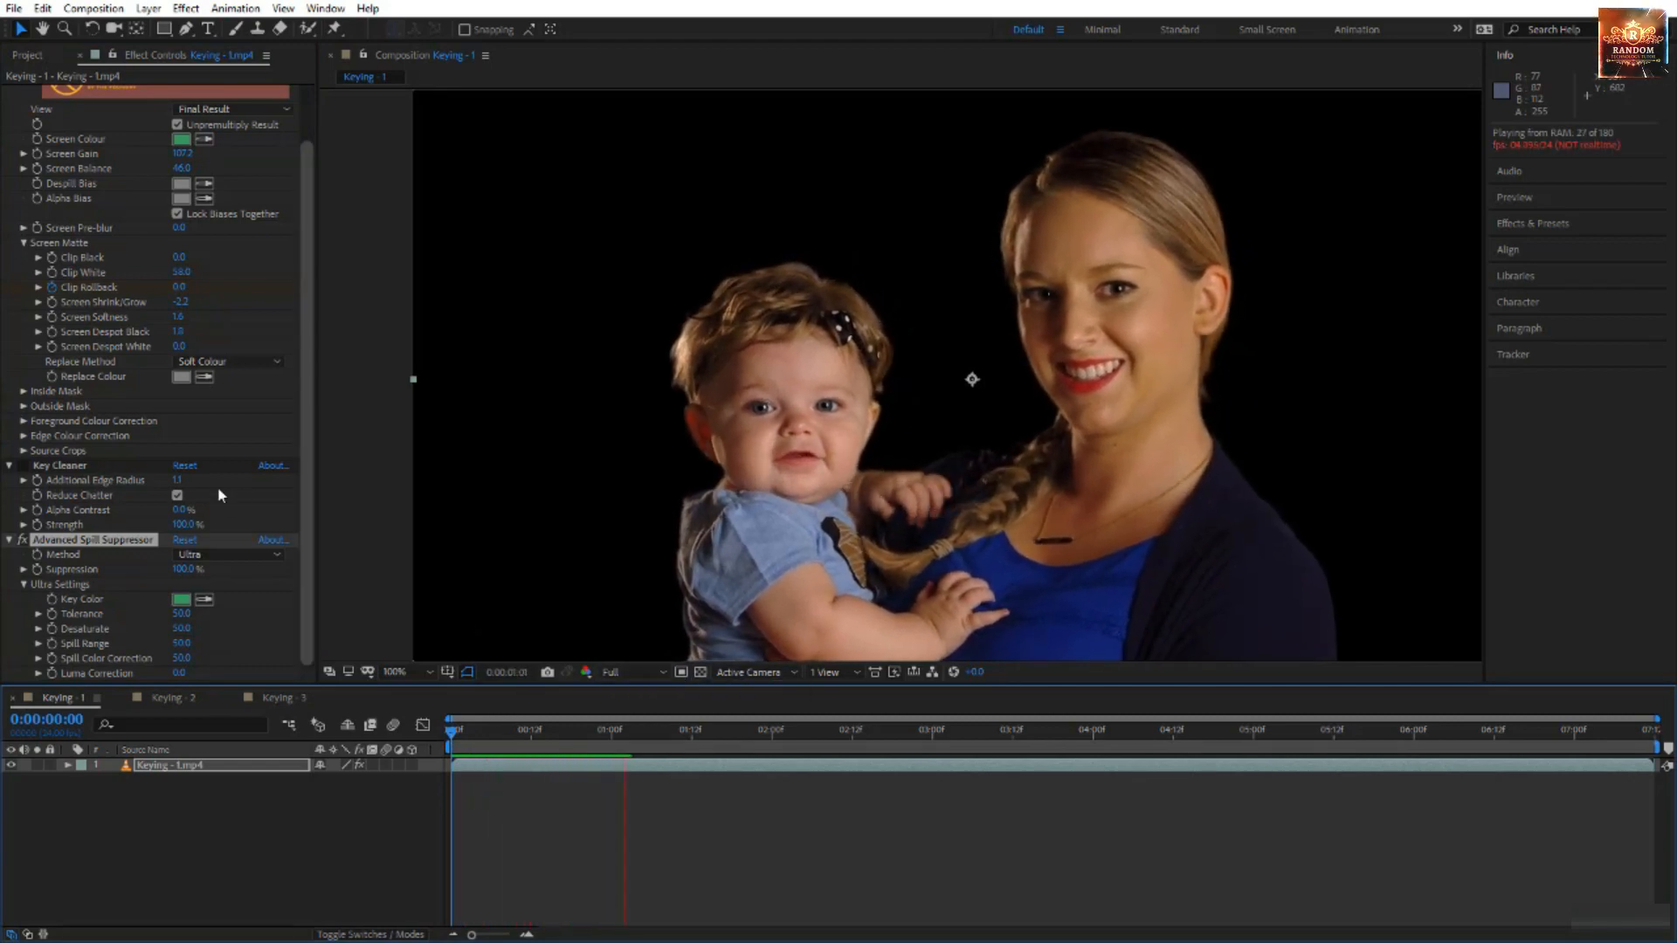
{"action": "left_click", "coordinate": [22, 466]}
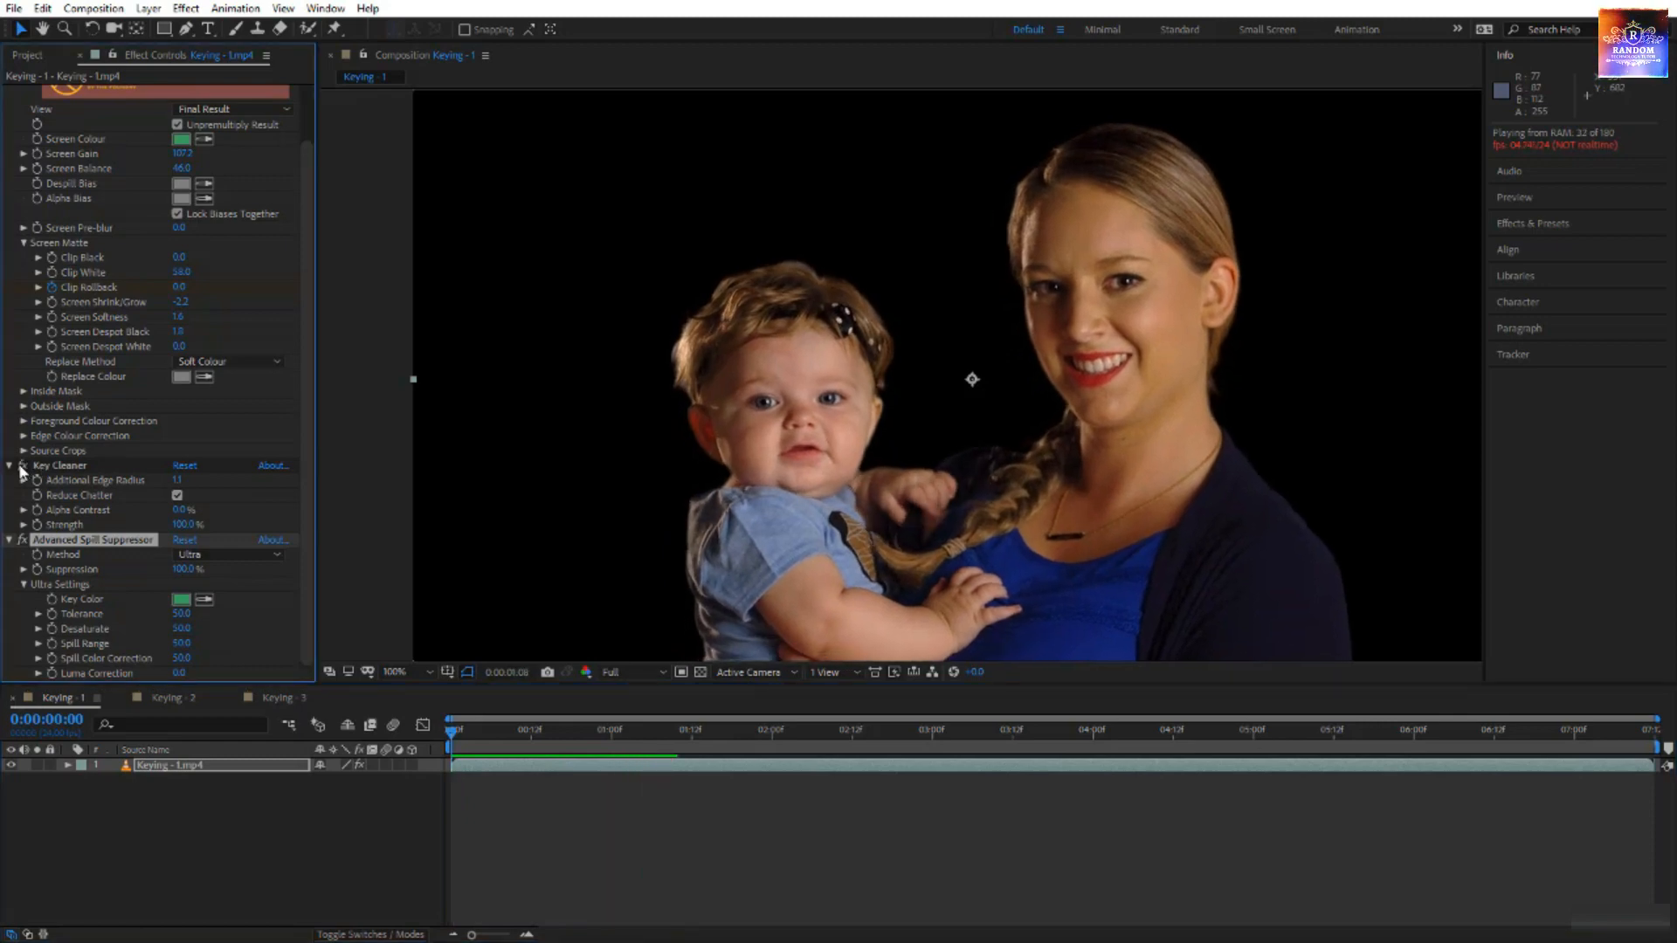
{"action": "key", "text": "space"}
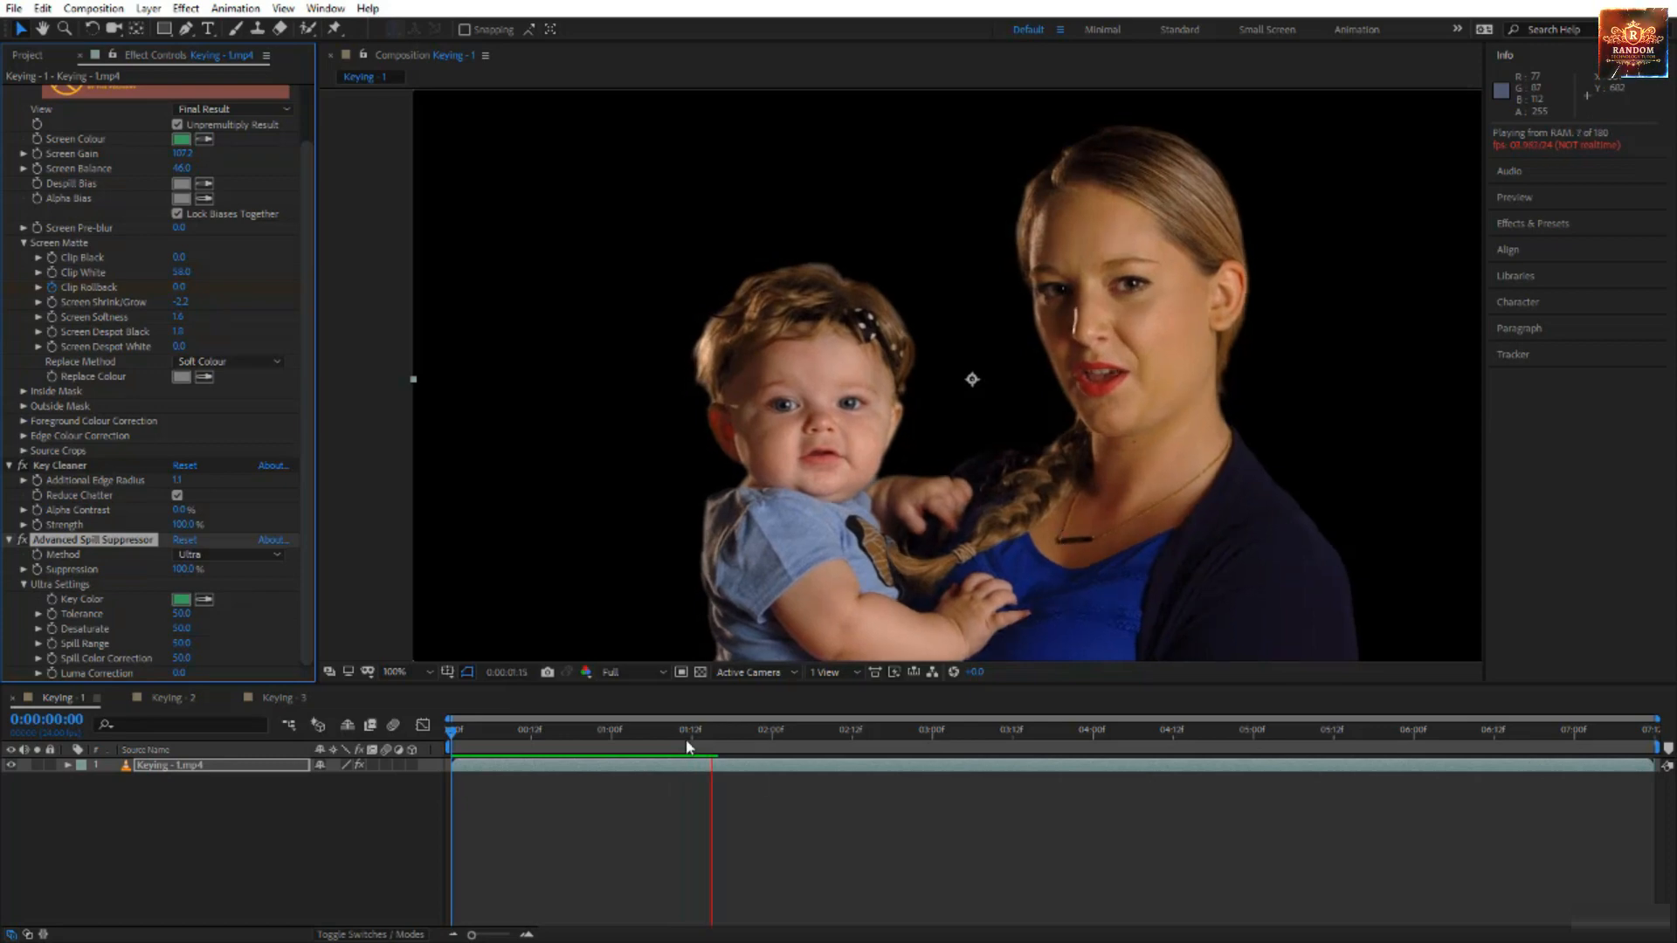
{"action": "key", "text": "space"}
{"action": "key", "text": "space"}
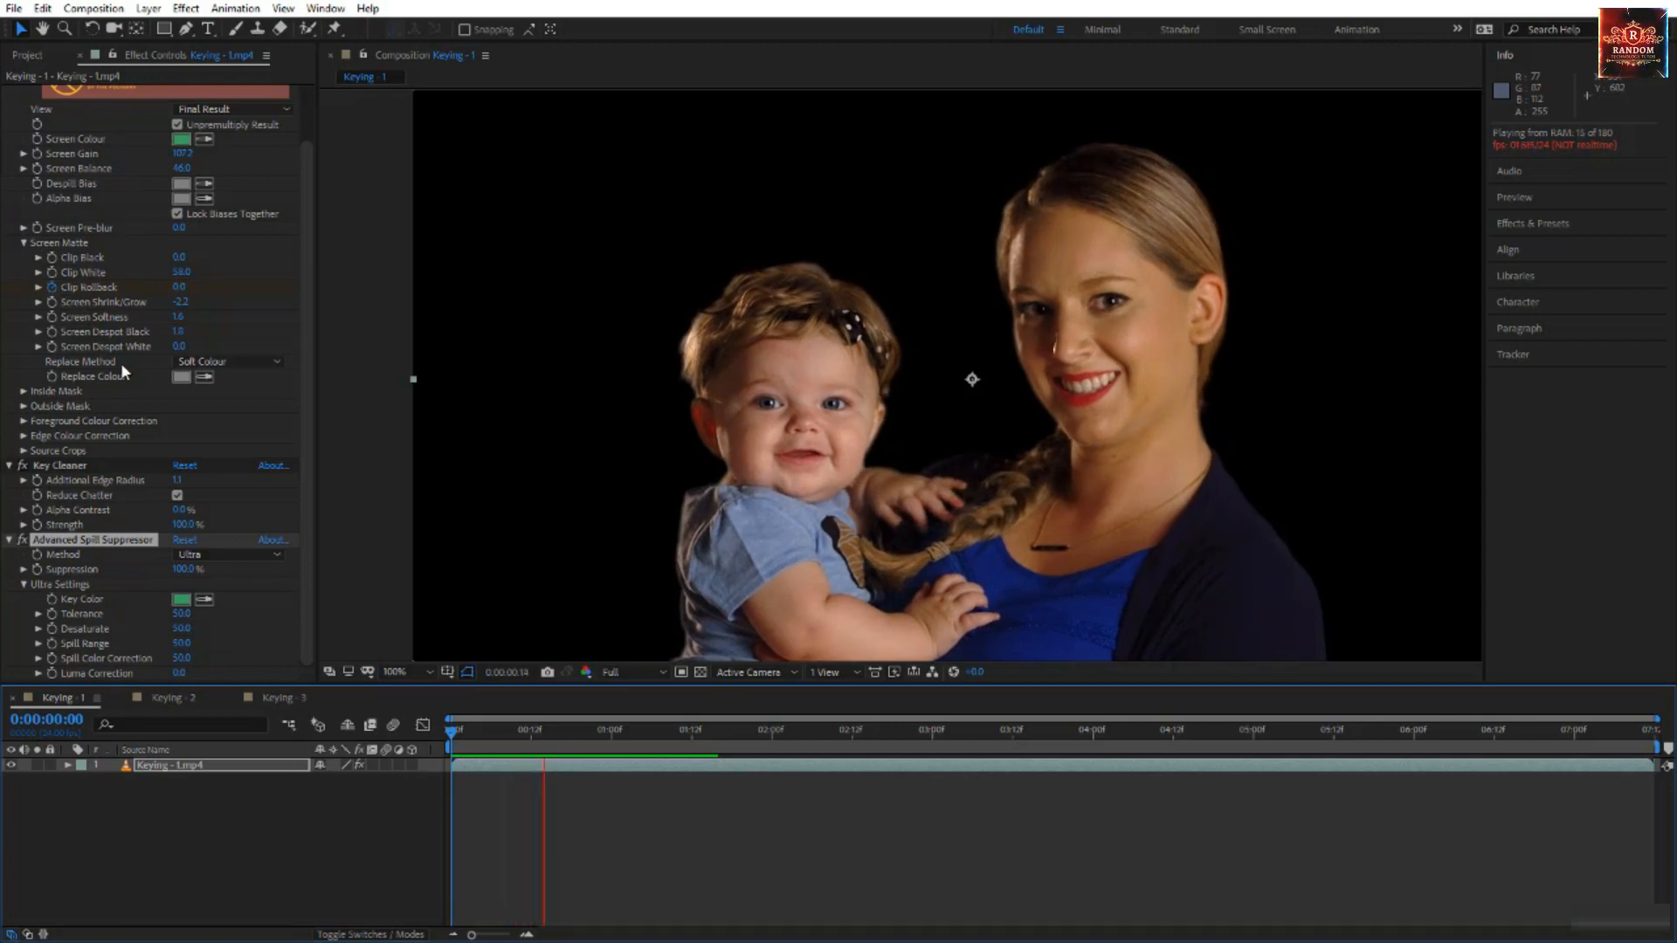
{"action": "key", "text": "space"}
{"action": "scroll", "coordinate": [110, 193], "scroll_direction": "up", "scroll_amount": 2}
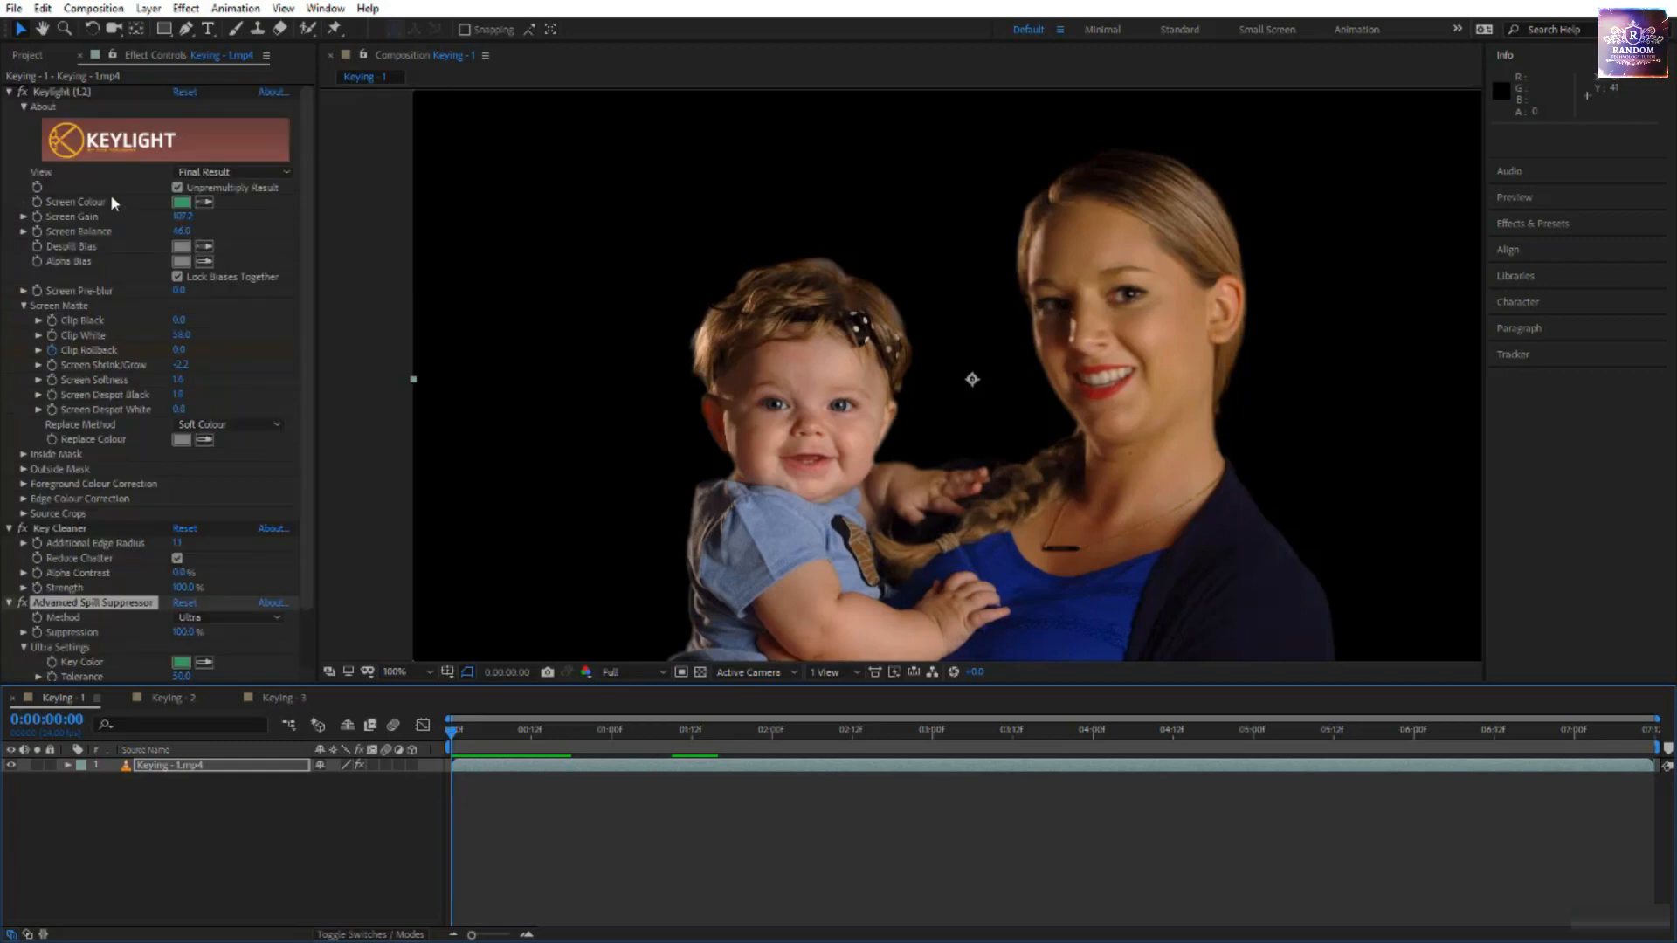
{"action": "scroll", "coordinate": [110, 637], "scroll_direction": "down", "scroll_amount": 2}
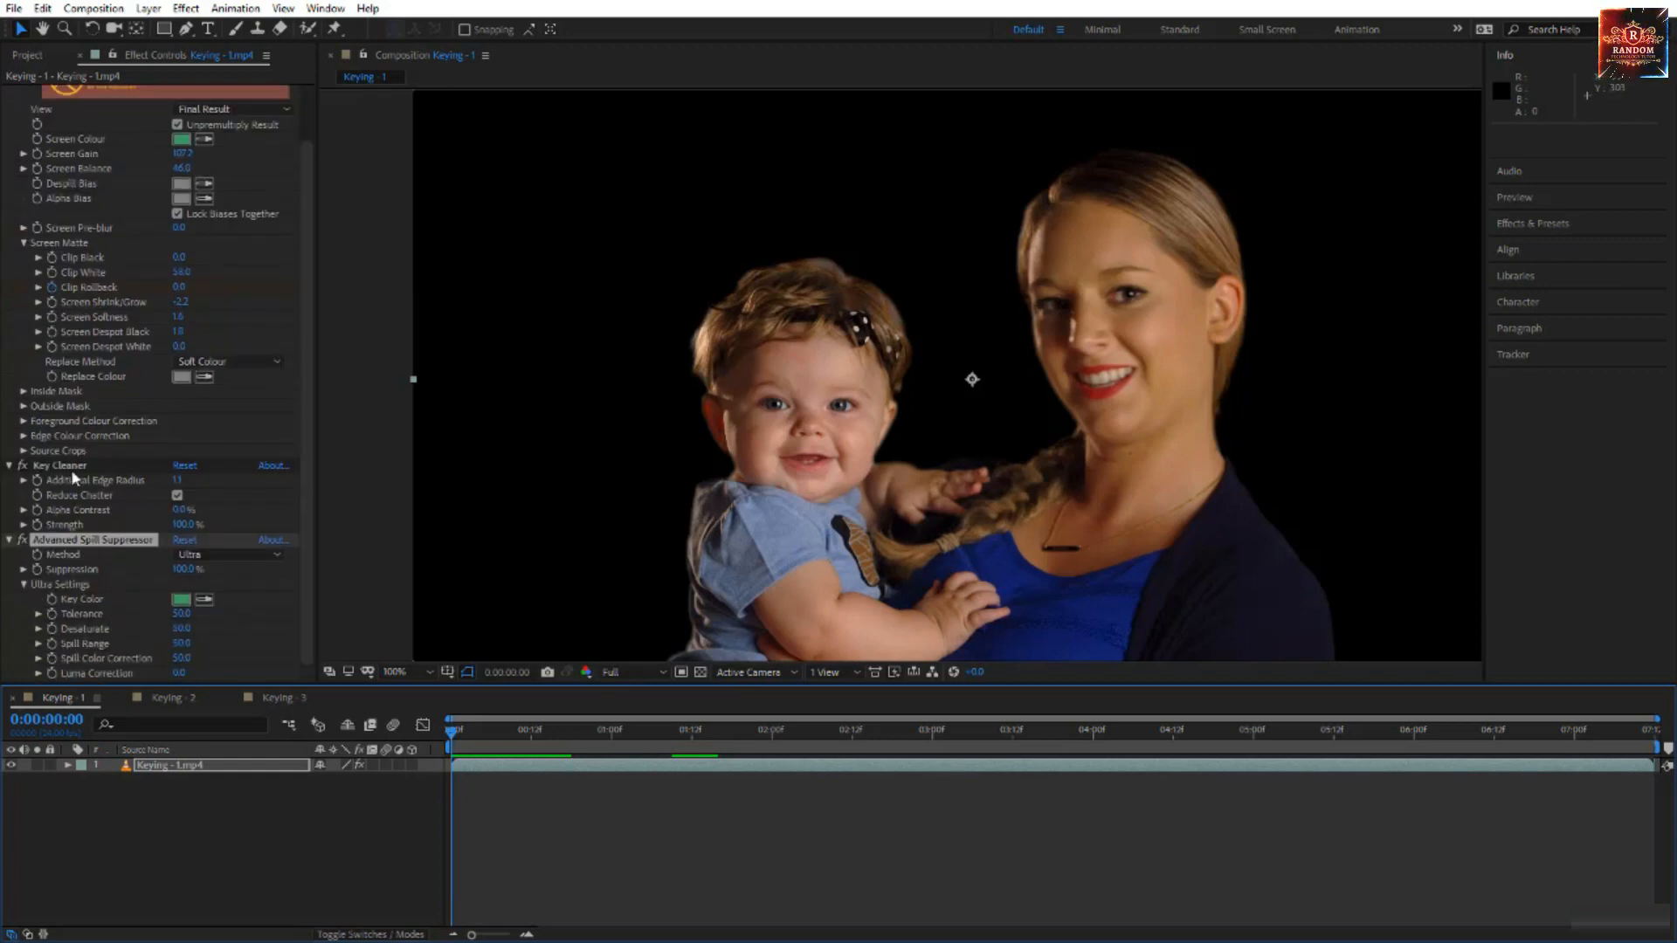
{"action": "left_click", "coordinate": [77, 506]}
{"action": "left_click", "coordinate": [69, 543]}
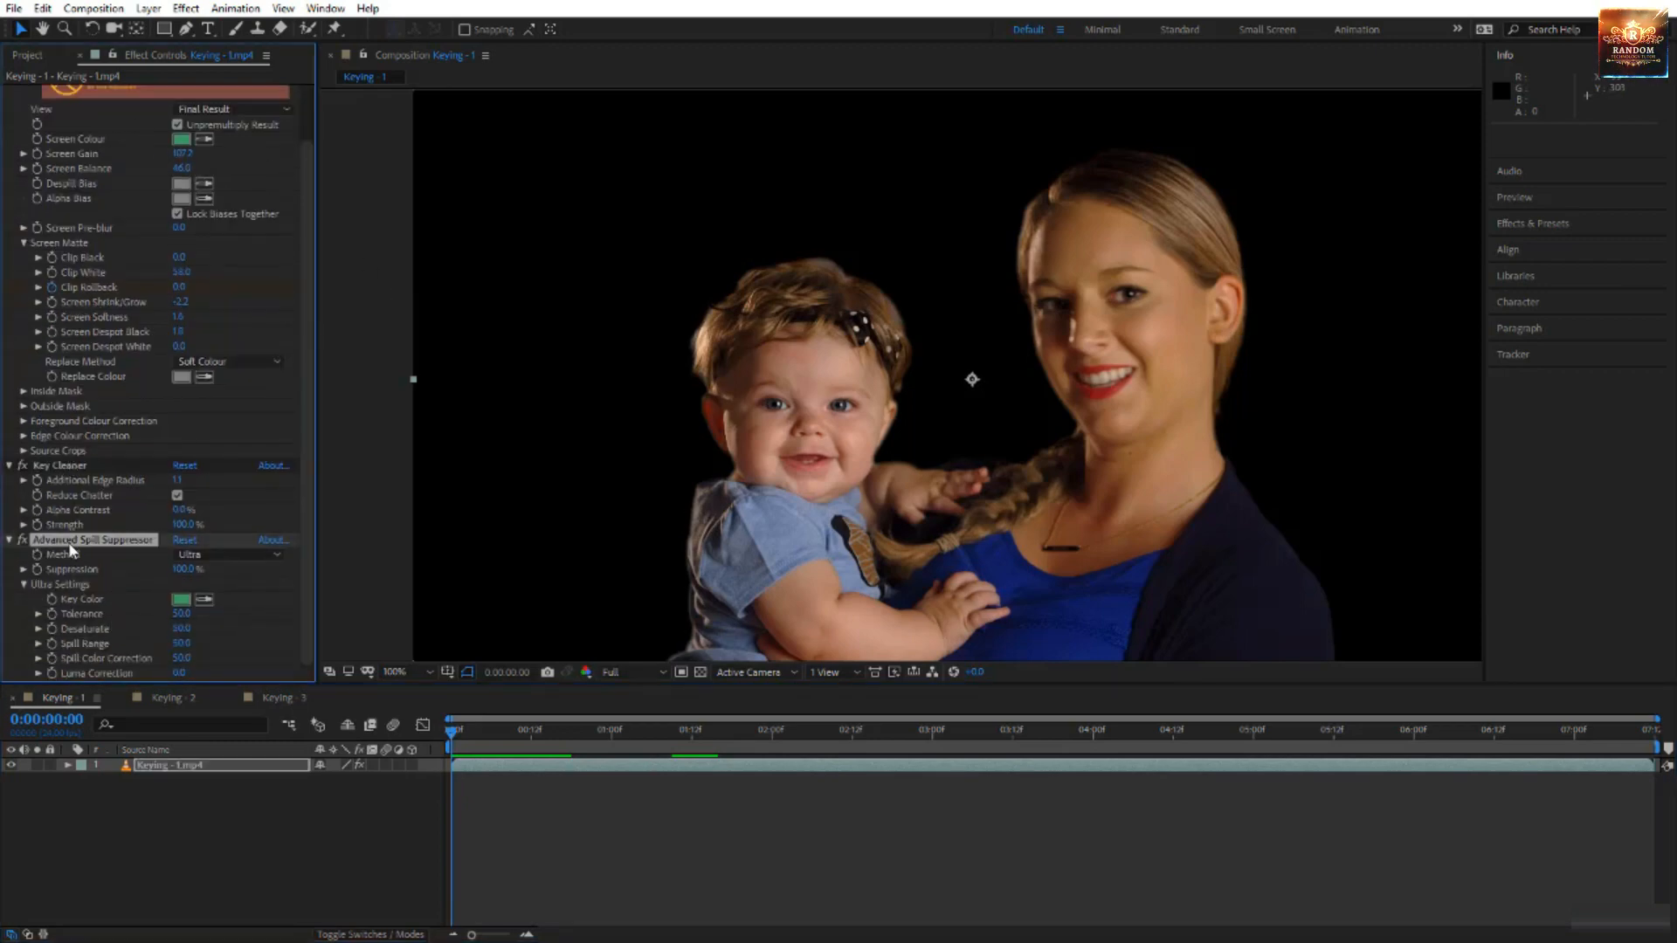
{"action": "left_click", "coordinate": [53, 473]}
{"action": "left_click", "coordinate": [55, 464]}
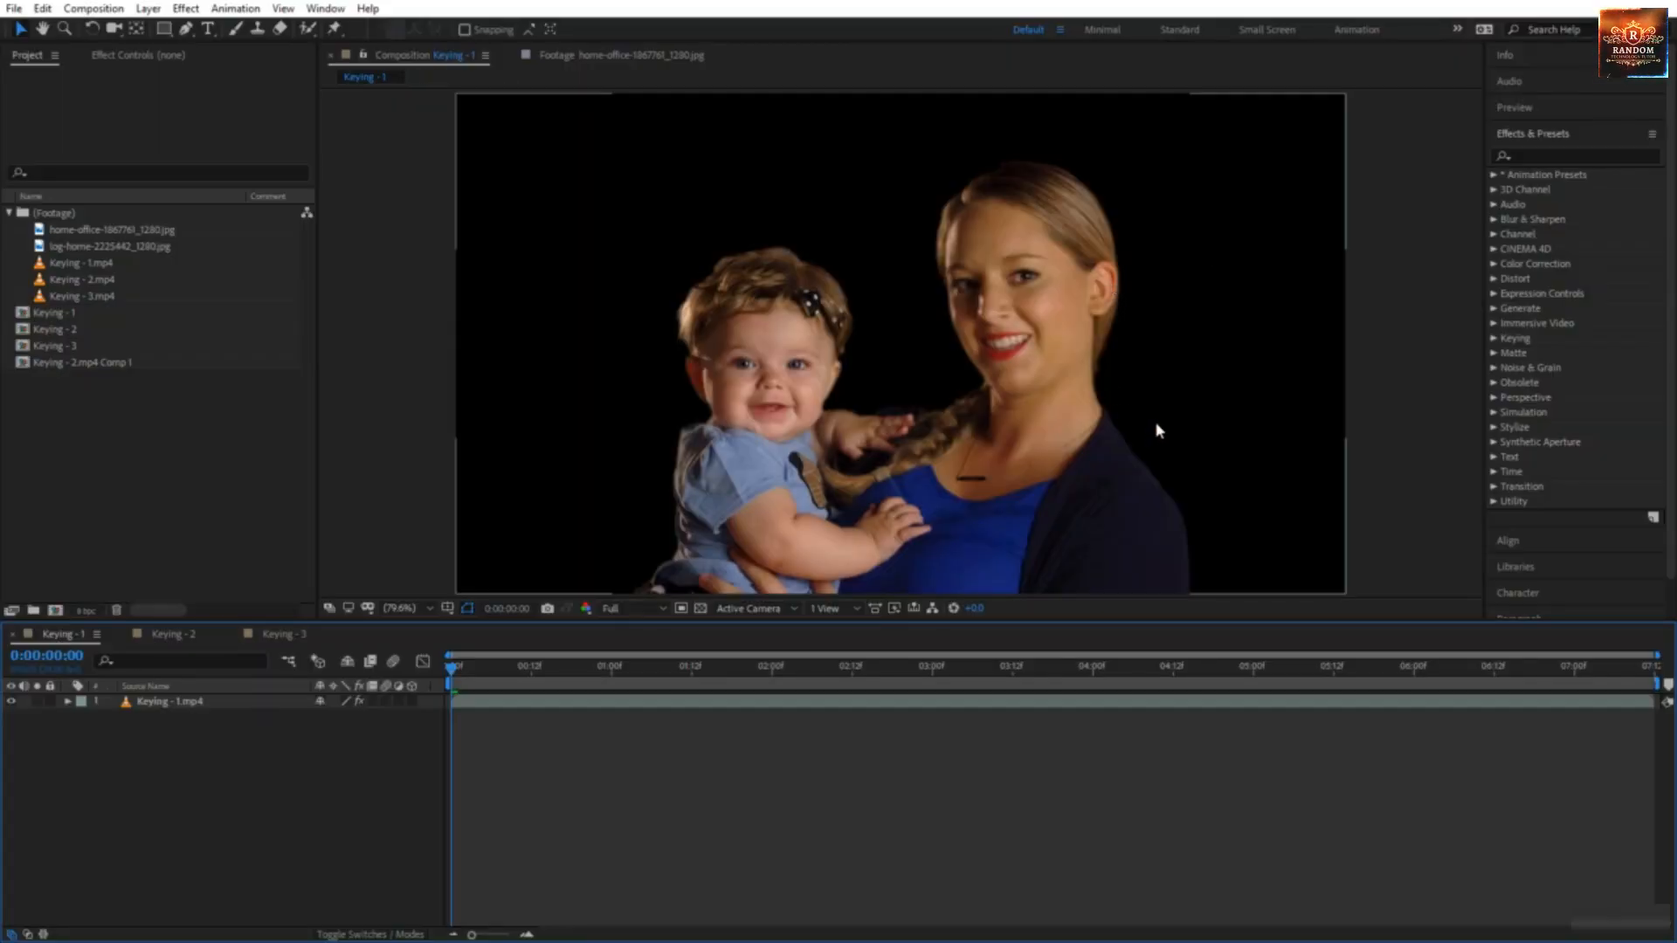
- Pre-compose the Keying - 1.mp4 layer as Keying - 1.mp4 Comp 1, moving all attributes into the new composition
{"action": "left_click", "coordinate": [212, 704]}
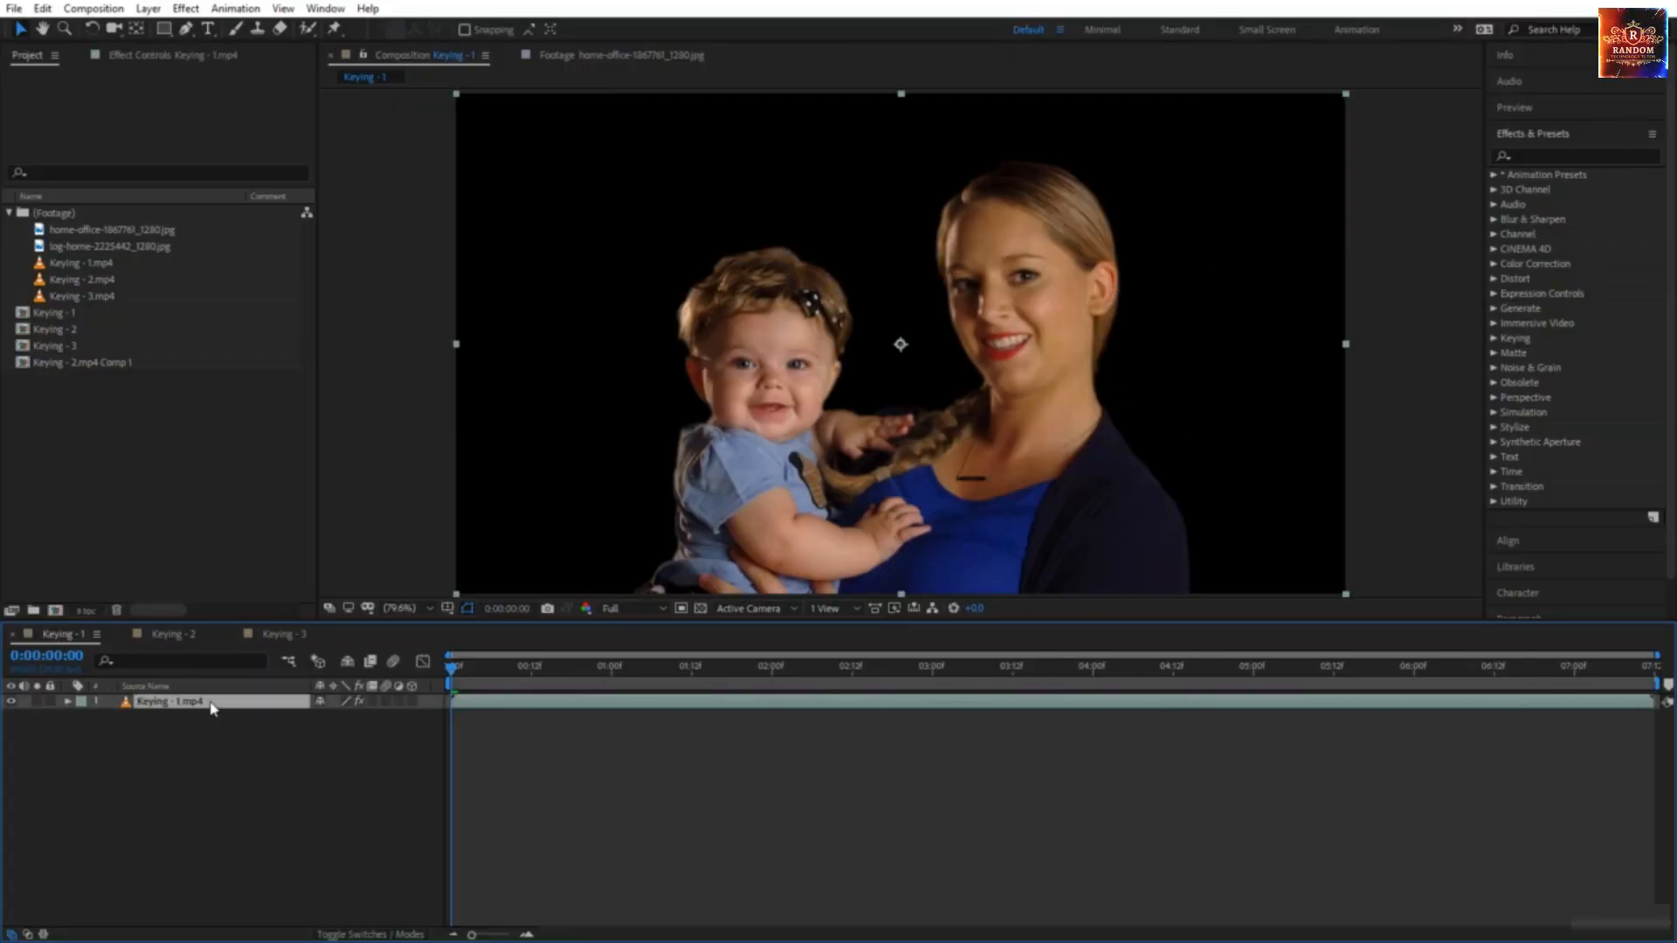
{"action": "right_click", "coordinate": [212, 705]}
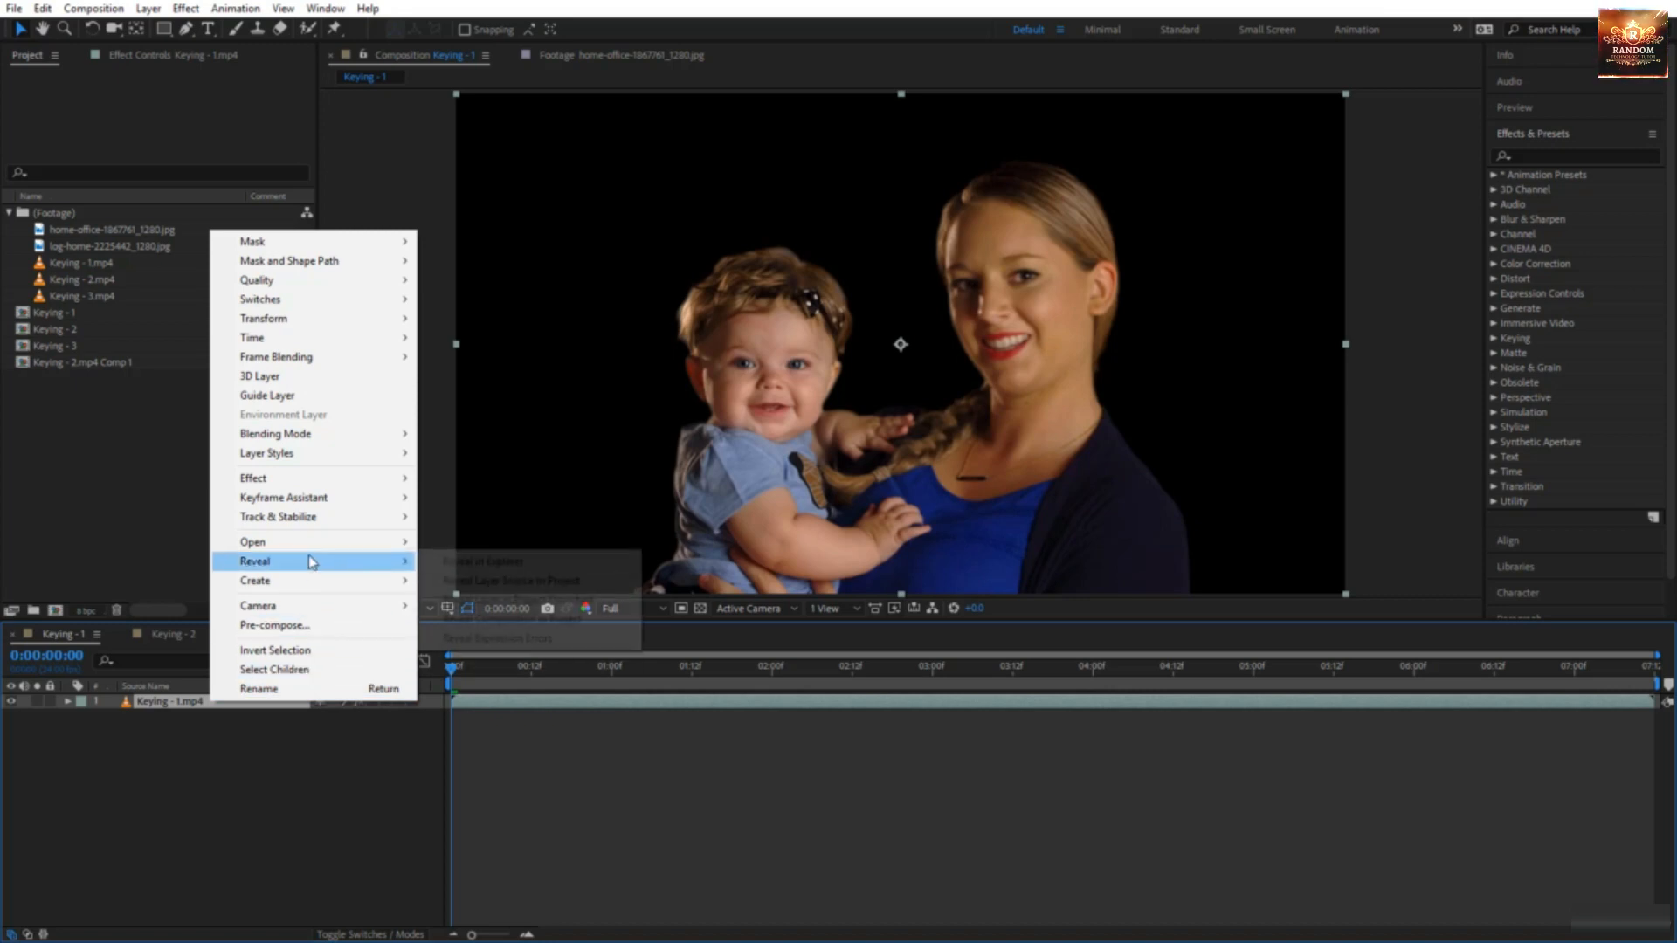
{"action": "left_click", "coordinate": [274, 626]}
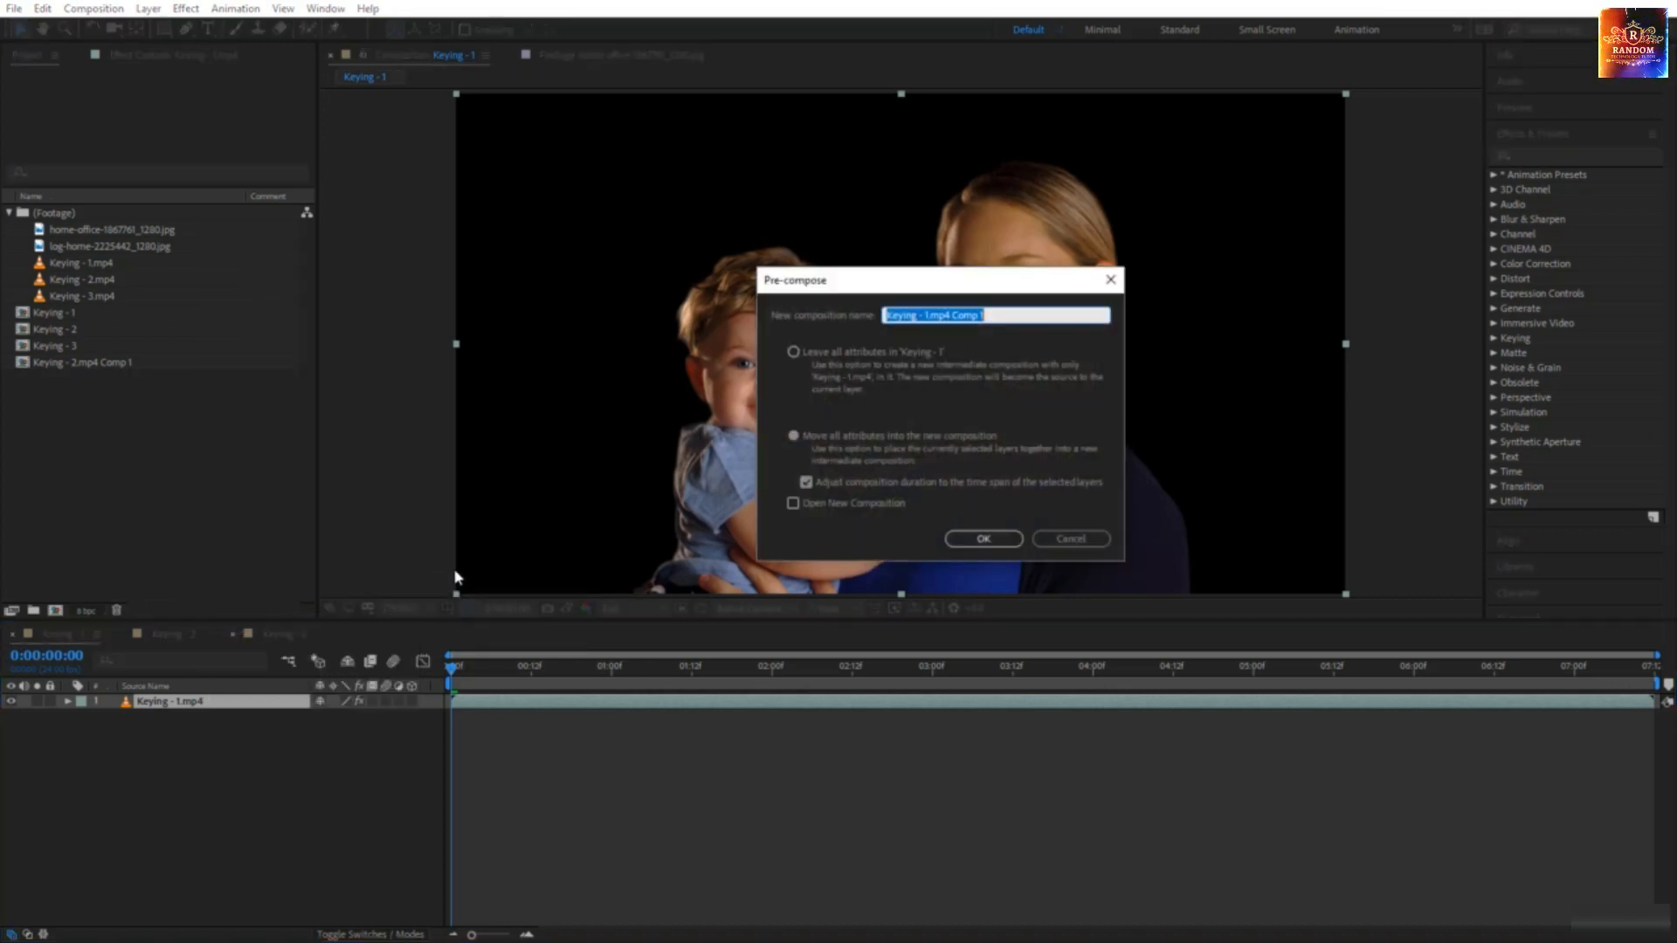
{"action": "left_click", "coordinate": [965, 538]}
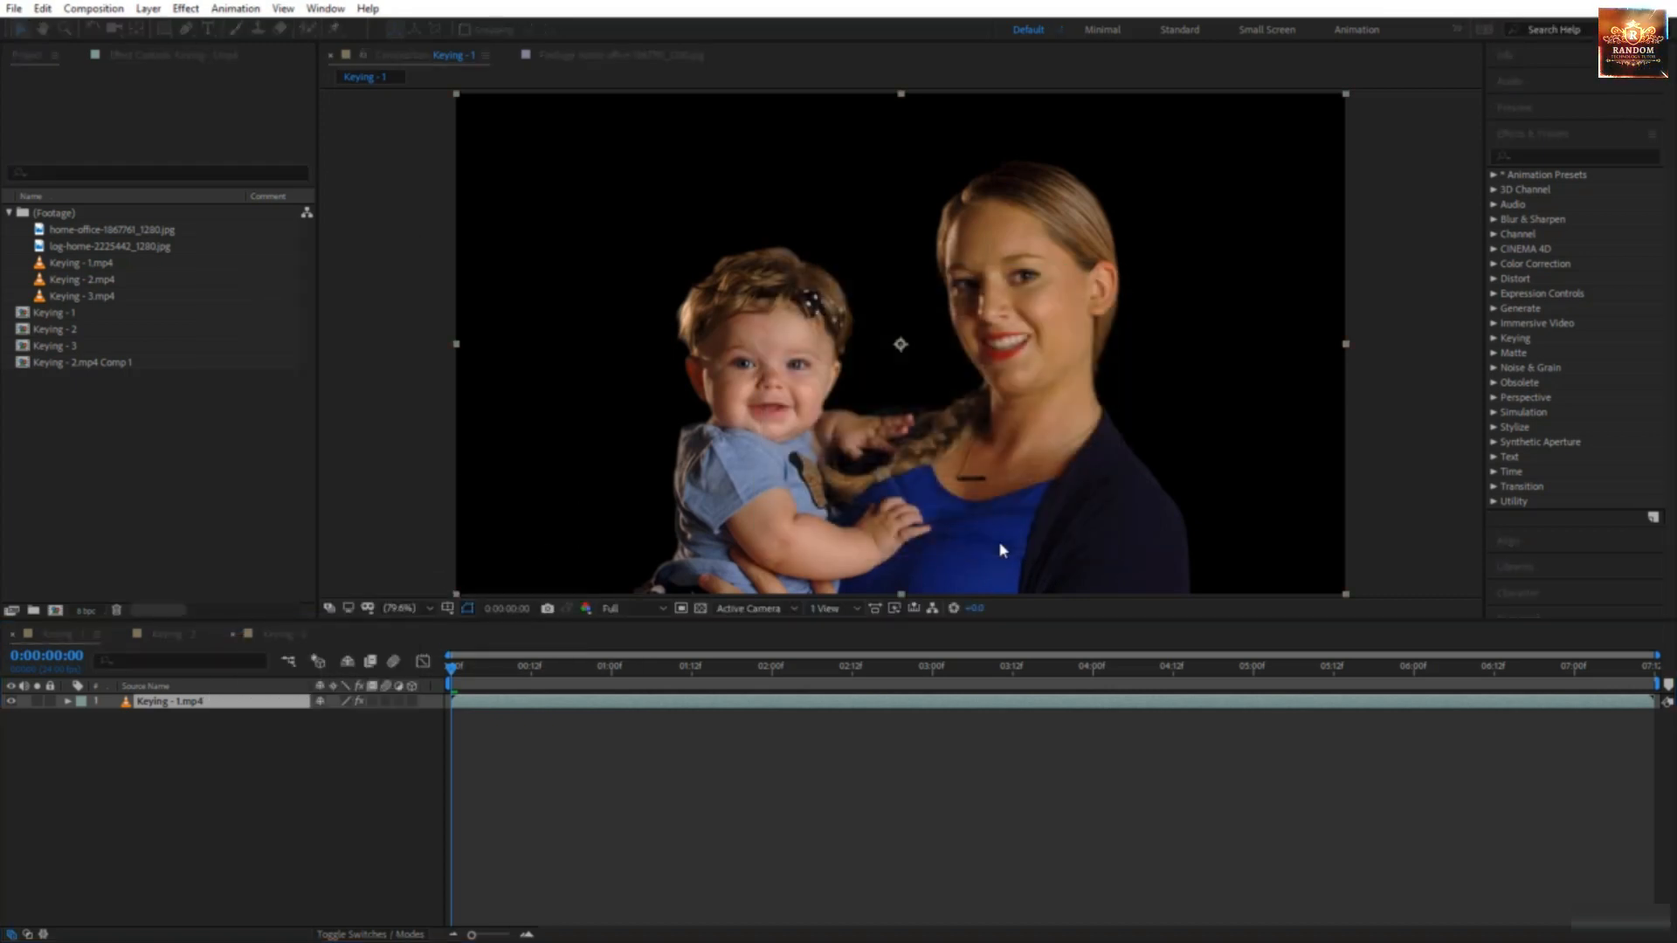
- Add log-home-2225442_1280.jpg beneath the pre-composed layer as the new background
{"action": "left_click", "coordinate": [162, 234]}
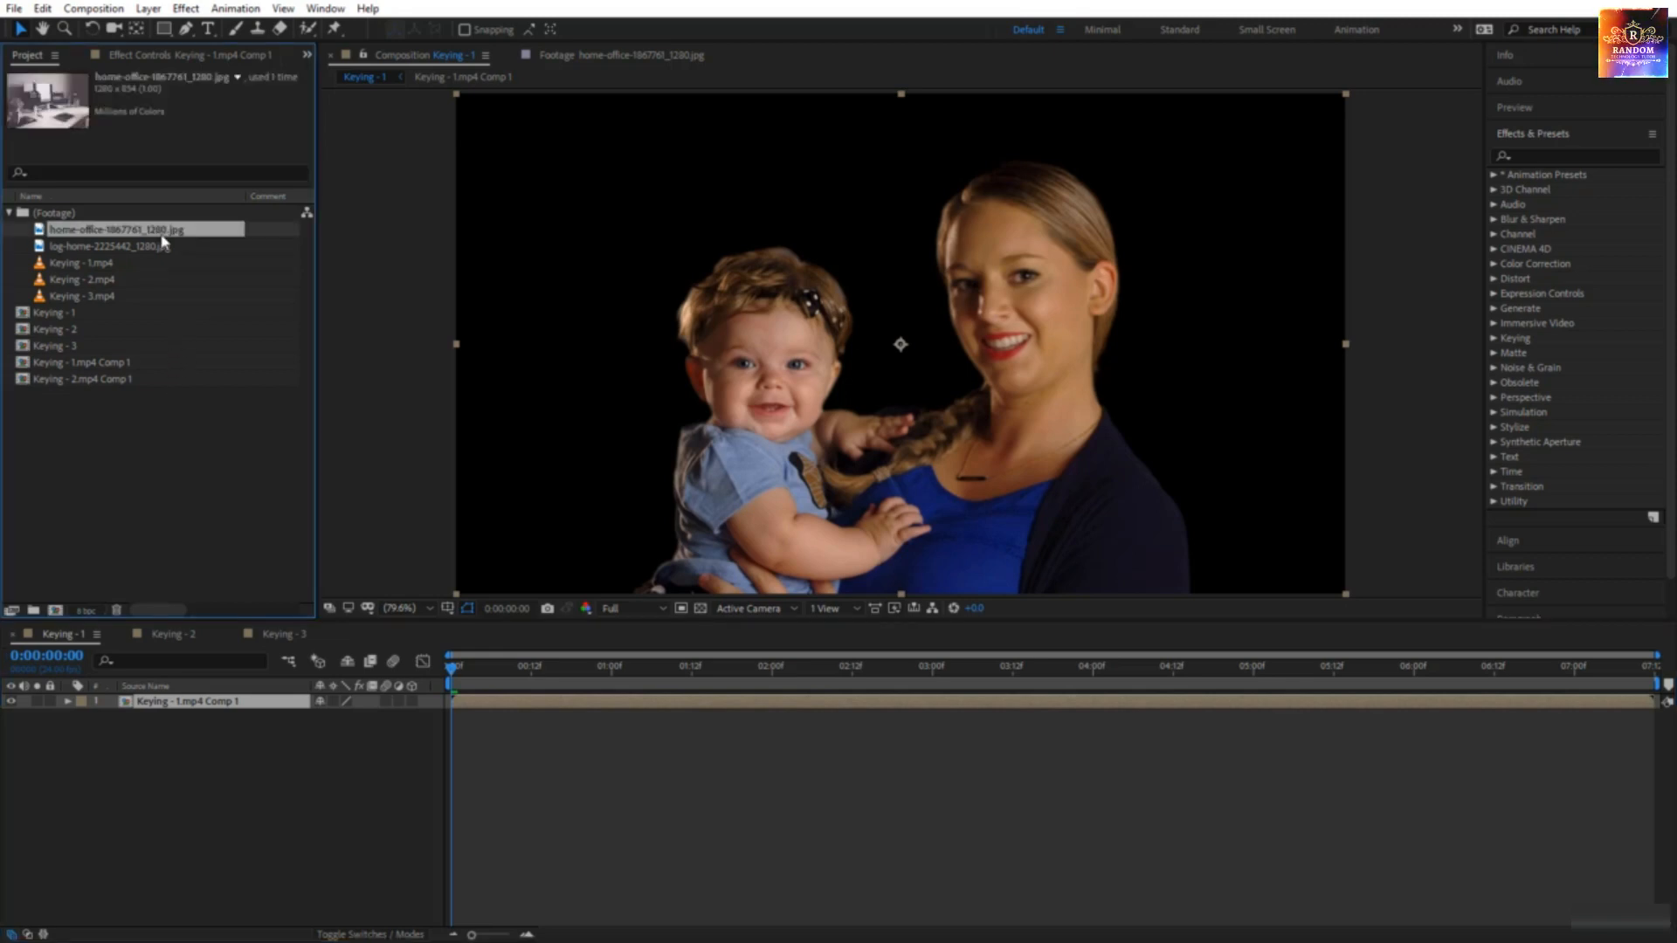
{"action": "left_click", "coordinate": [160, 250]}
{"action": "left_click_drag", "start_coordinate": [160, 254], "coordinate": [295, 783]}
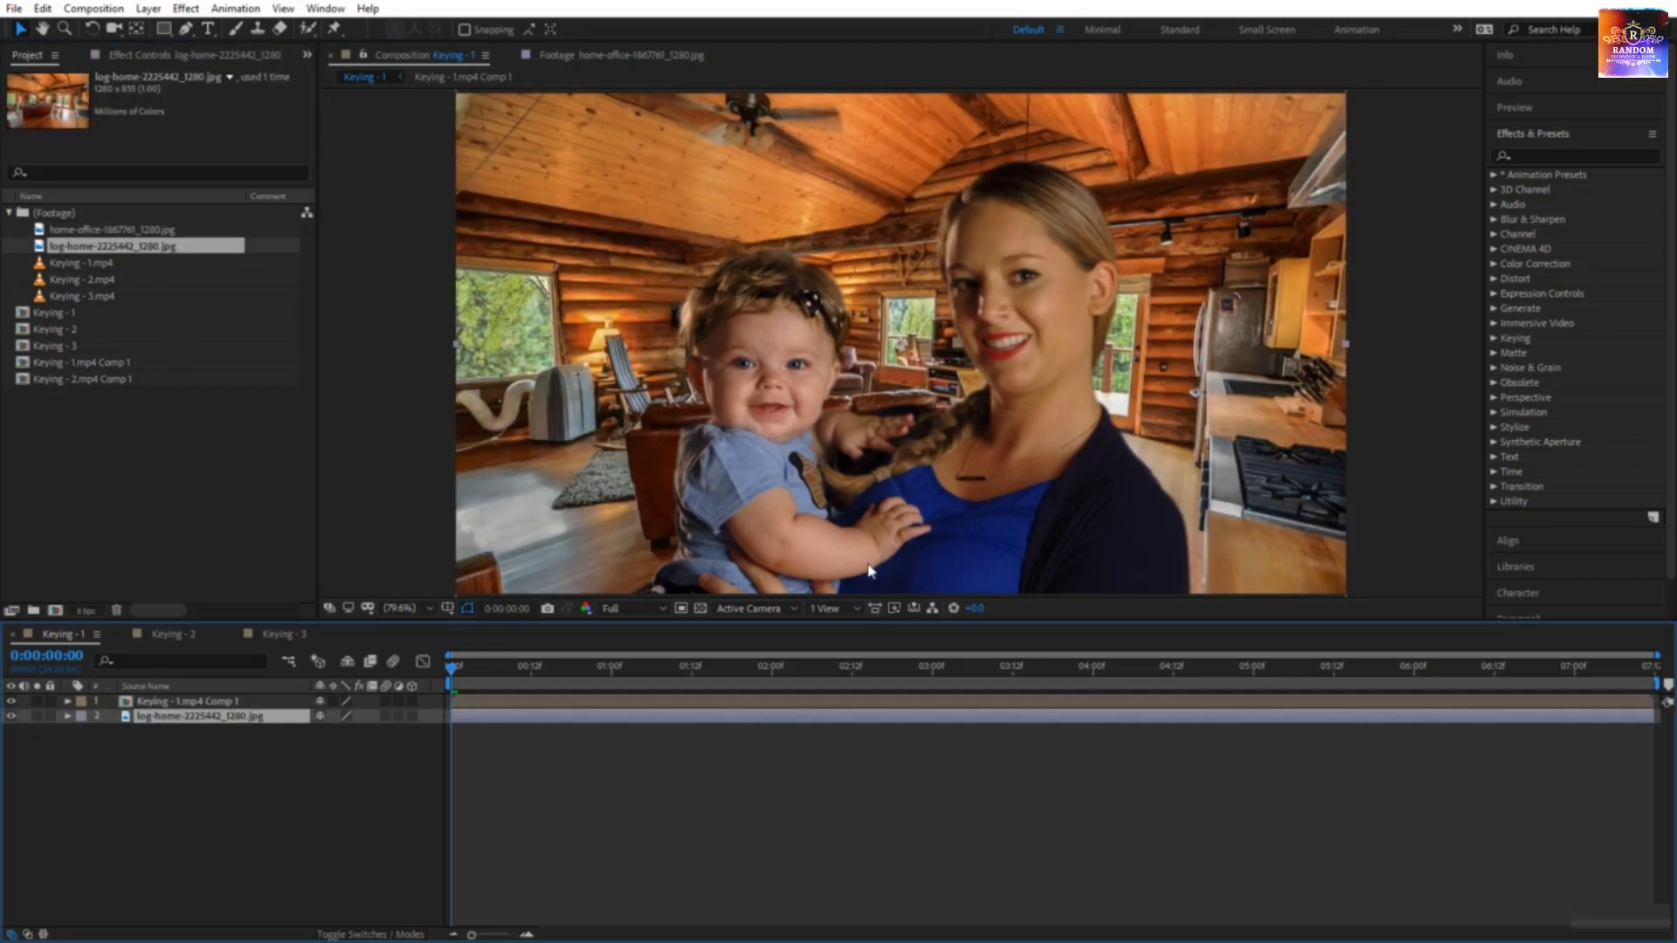
{"action": "left_click", "coordinate": [168, 727]}
{"action": "left_click", "coordinate": [169, 720]}
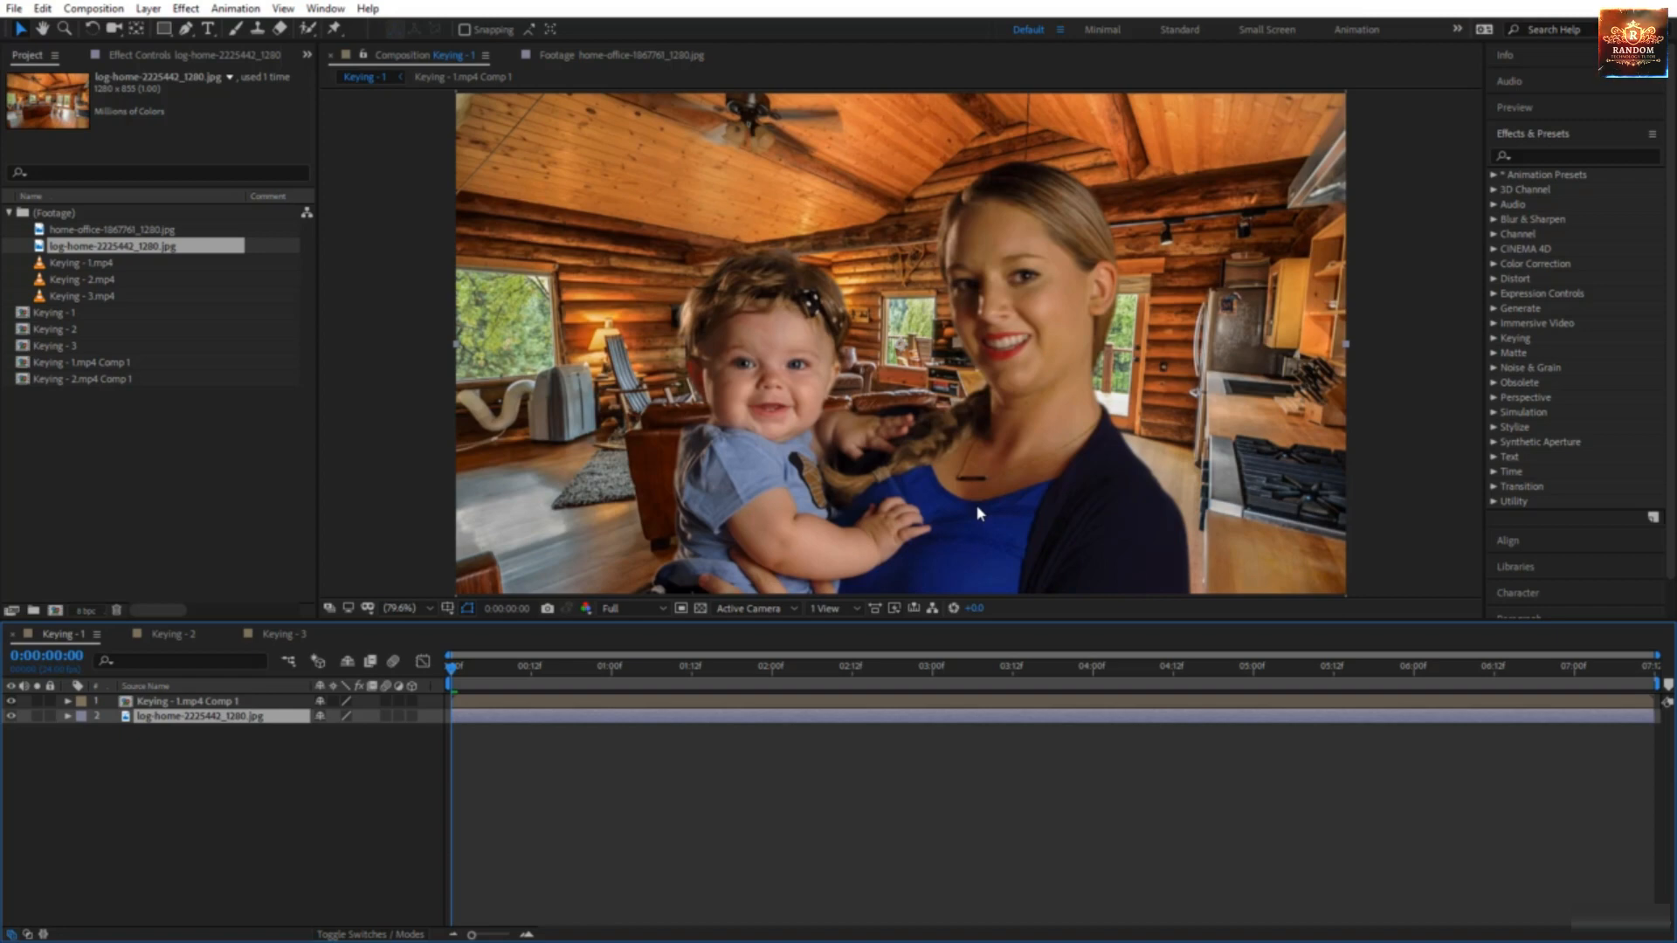
- Scale the Keying - 1.mp4 Comp 1 layer to 84% and place the subjects in the lower-left part of the frame
{"action": "left_click", "coordinate": [216, 704]}
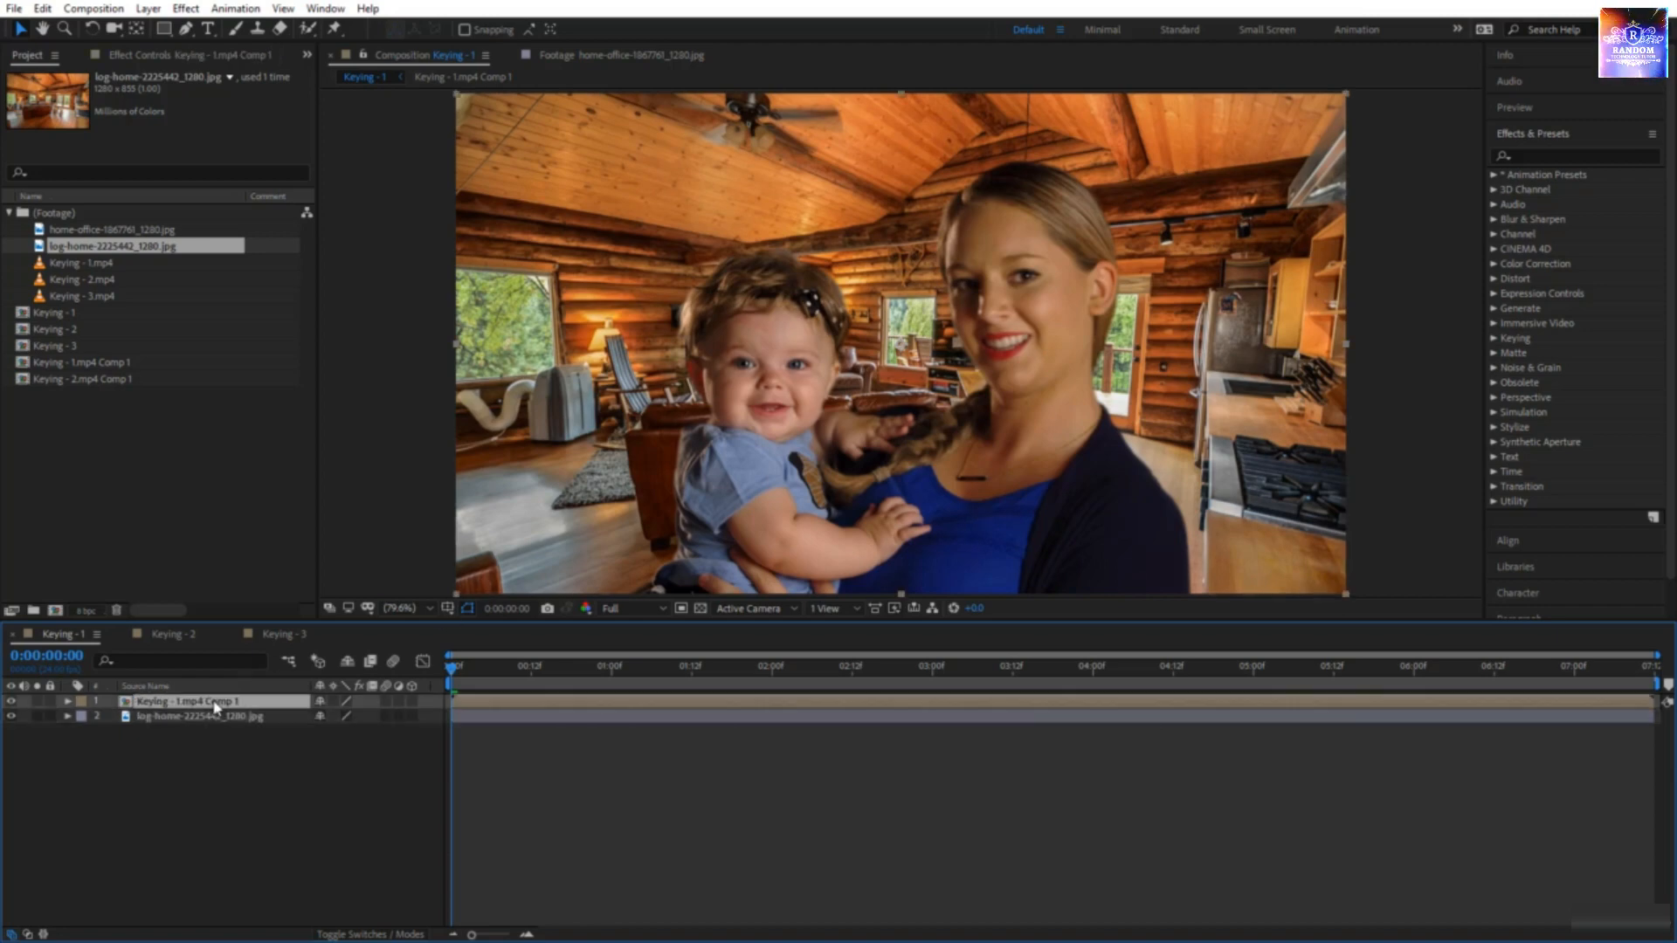
{"action": "key", "text": "s"}
{"action": "left_click_drag", "start_coordinate": [370, 717], "coordinate": [346, 716]}
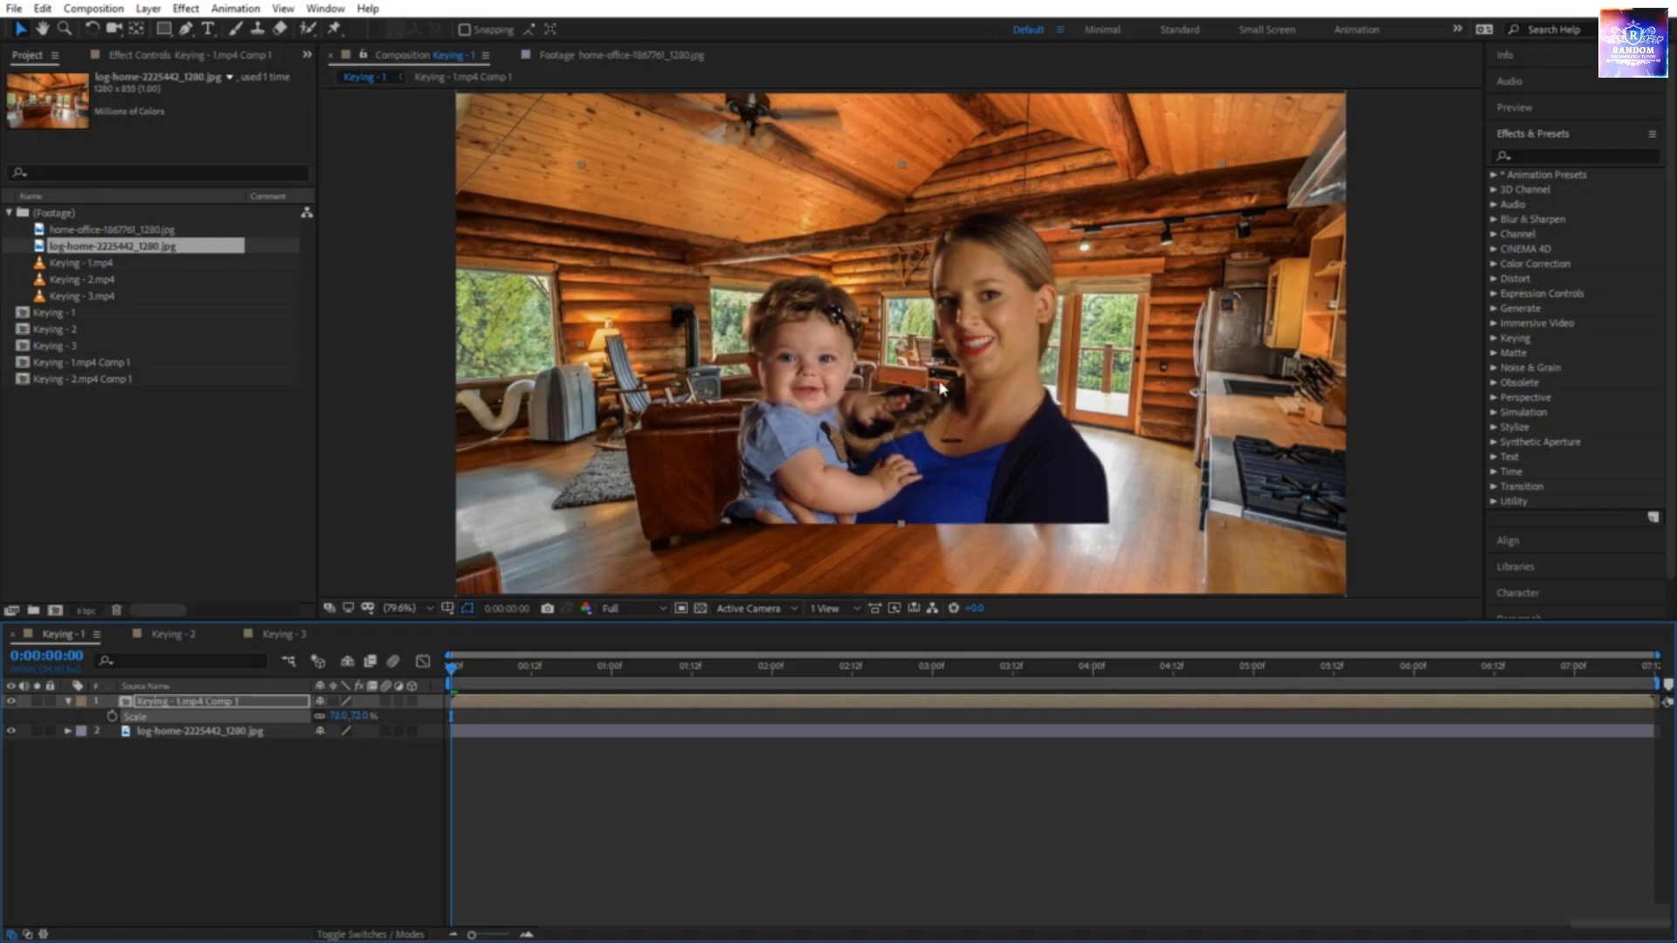
{"action": "left_click_drag", "start_coordinate": [900, 349], "coordinate": [662, 429]}
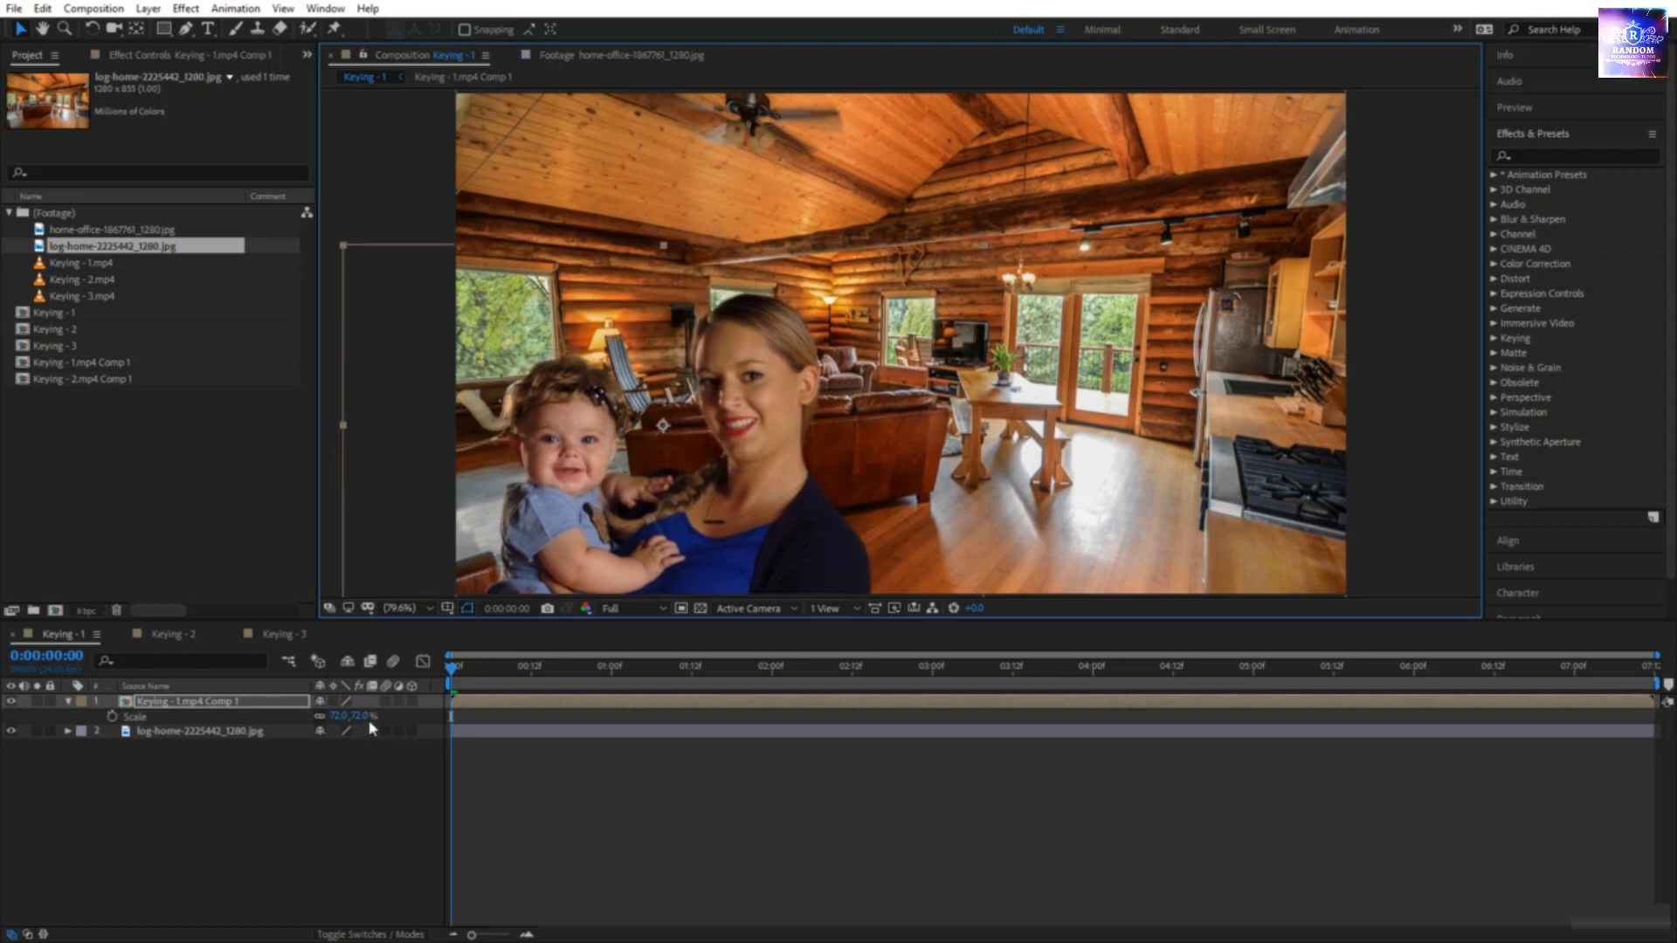
{"action": "left_click_drag", "start_coordinate": [360, 715], "coordinate": [381, 716]}
{"action": "left_click_drag", "start_coordinate": [790, 474], "coordinate": [791, 443]}
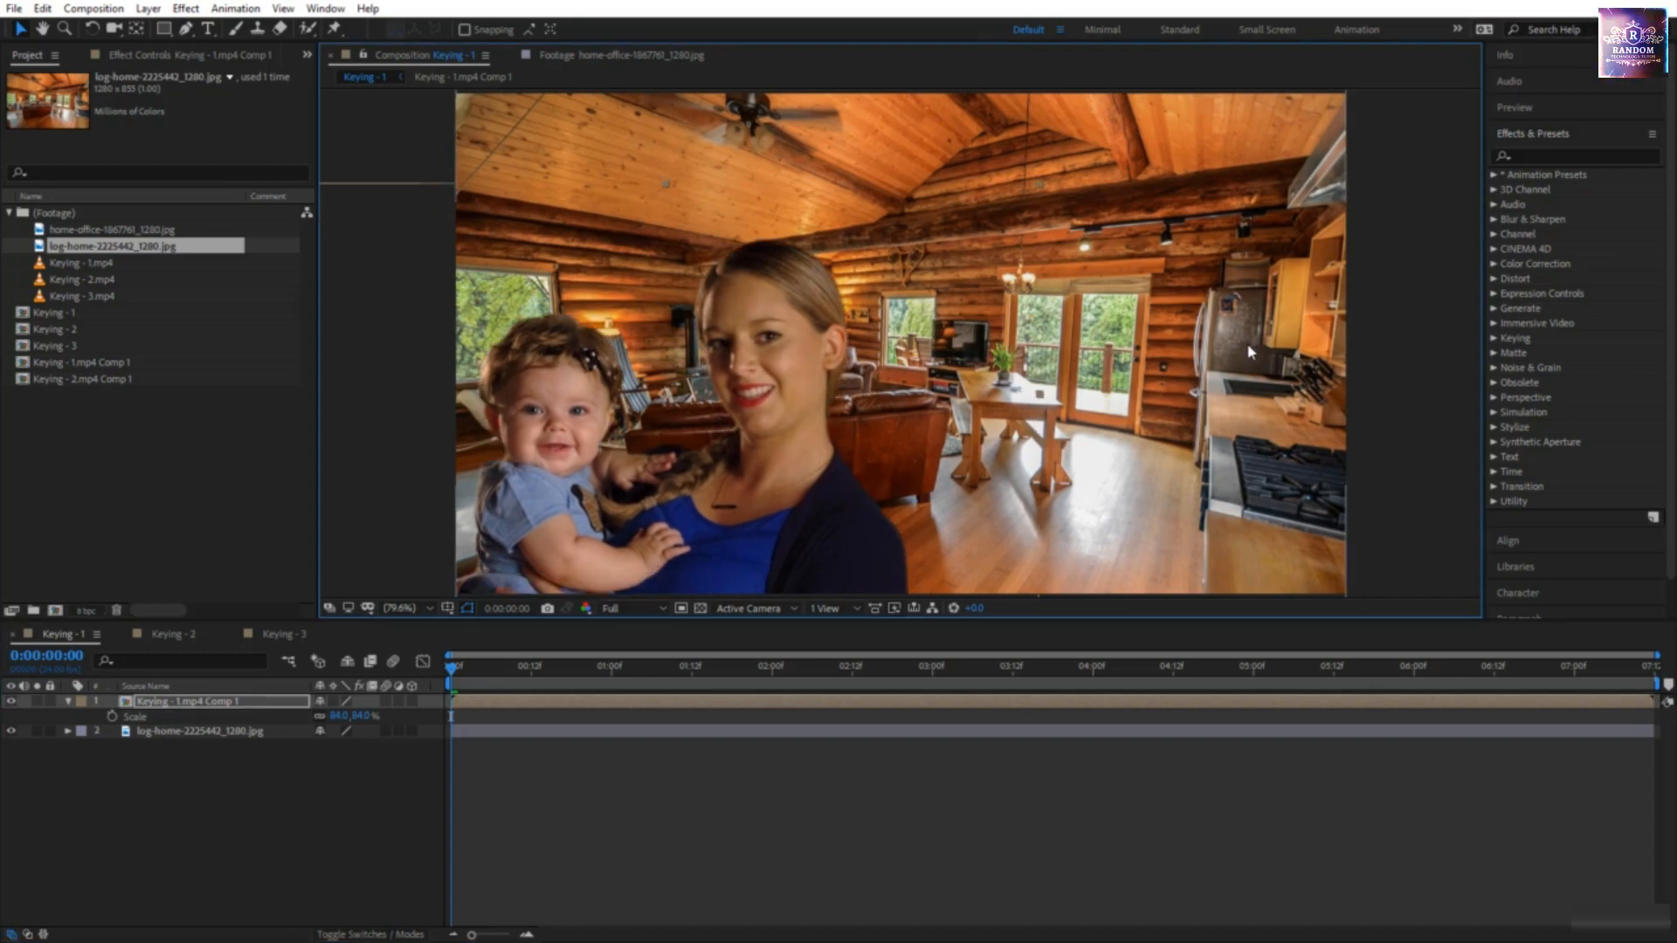
{"action": "left_click", "coordinate": [1390, 384]}
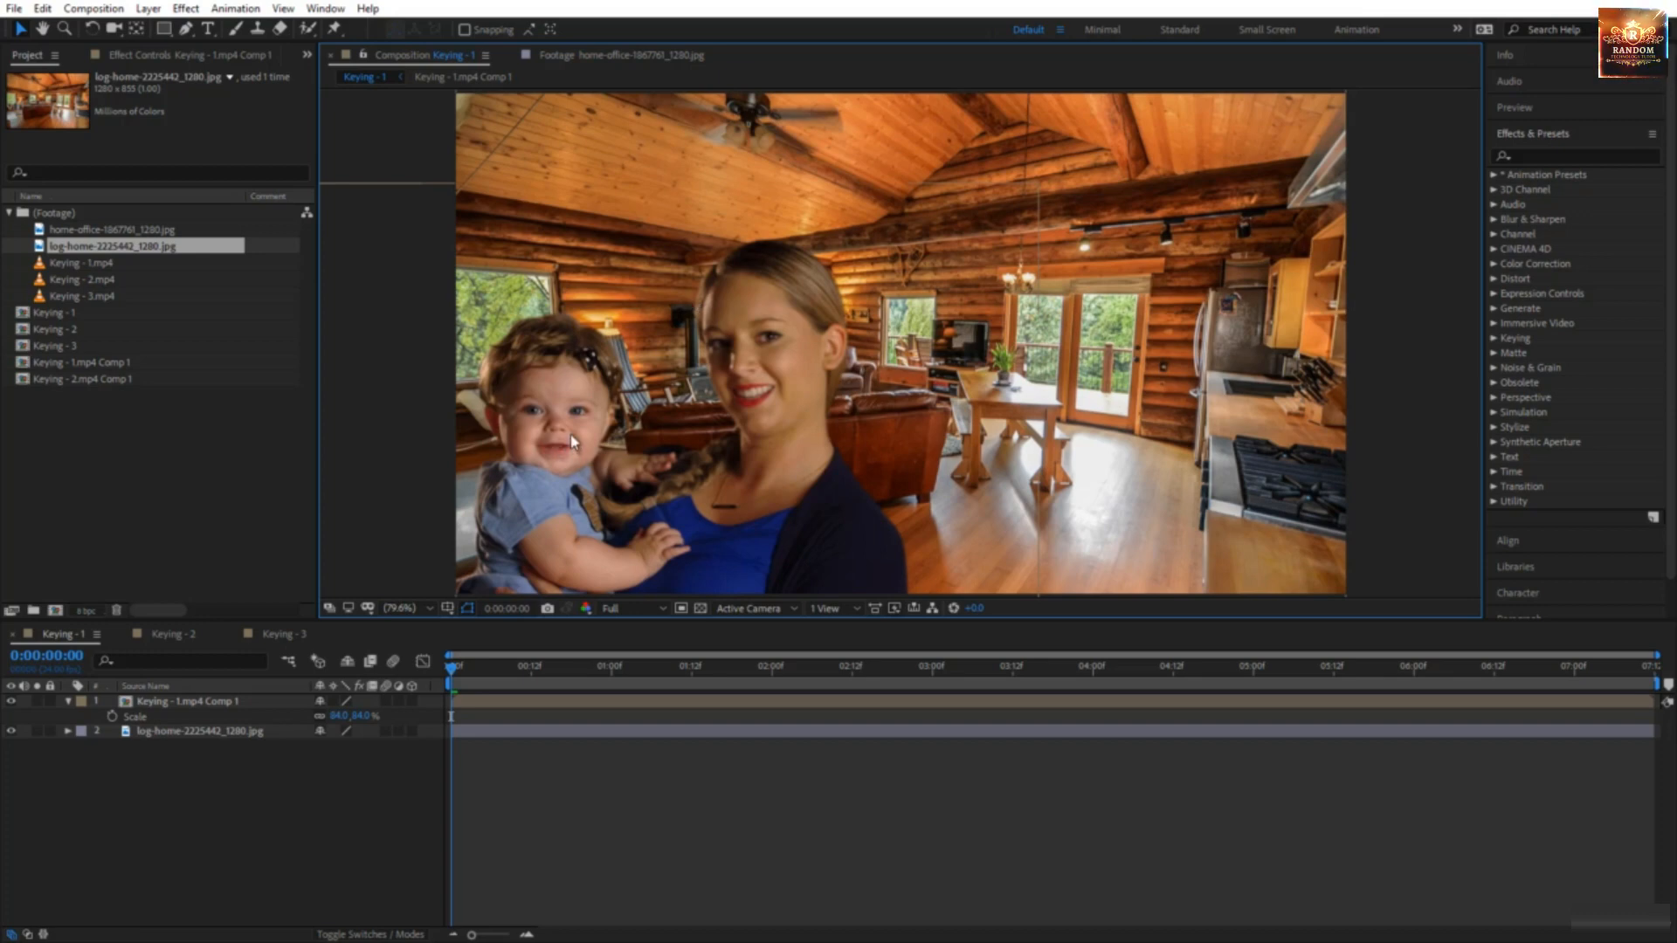
- Find the Lumetri Color effect and apply it to the Keying - 1.mp4 Comp 1 layer
{"action": "left_click", "coordinate": [1540, 154]}
{"action": "type", "text": "Lume"}
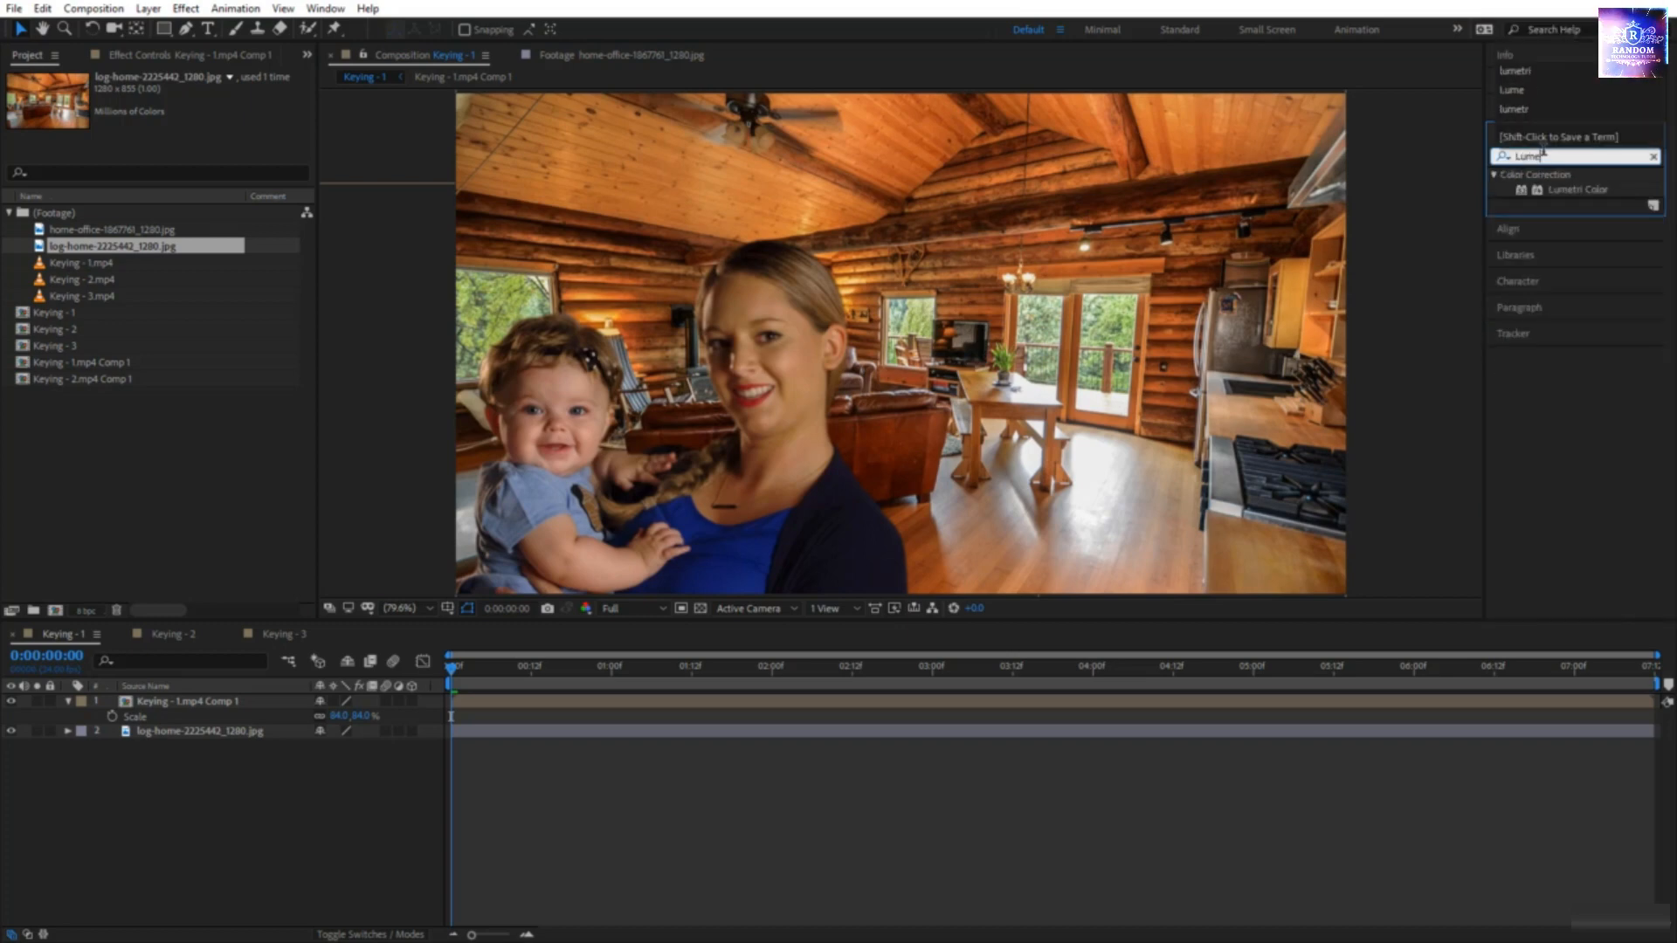
{"action": "left_click", "coordinate": [1588, 190]}
{"action": "left_click_drag", "start_coordinate": [1588, 190], "coordinate": [187, 704]}
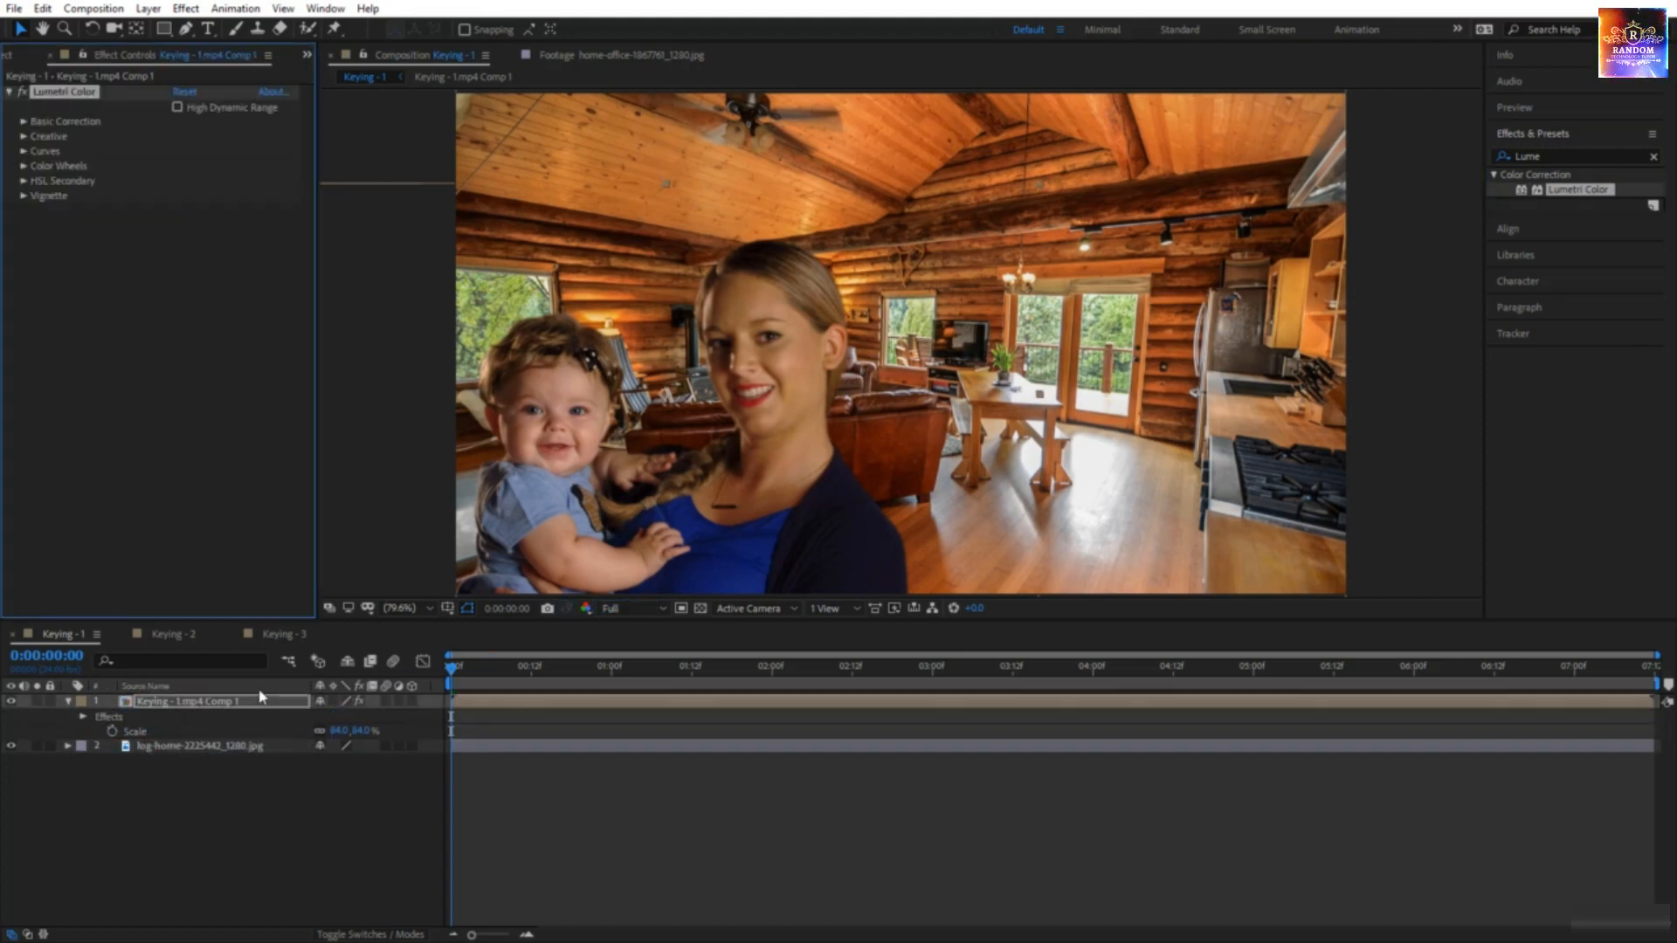
- Try the automatic tone adjustment in Lumetri Color's Basic Correction and reset the tone values
{"action": "left_click", "coordinate": [23, 122]}
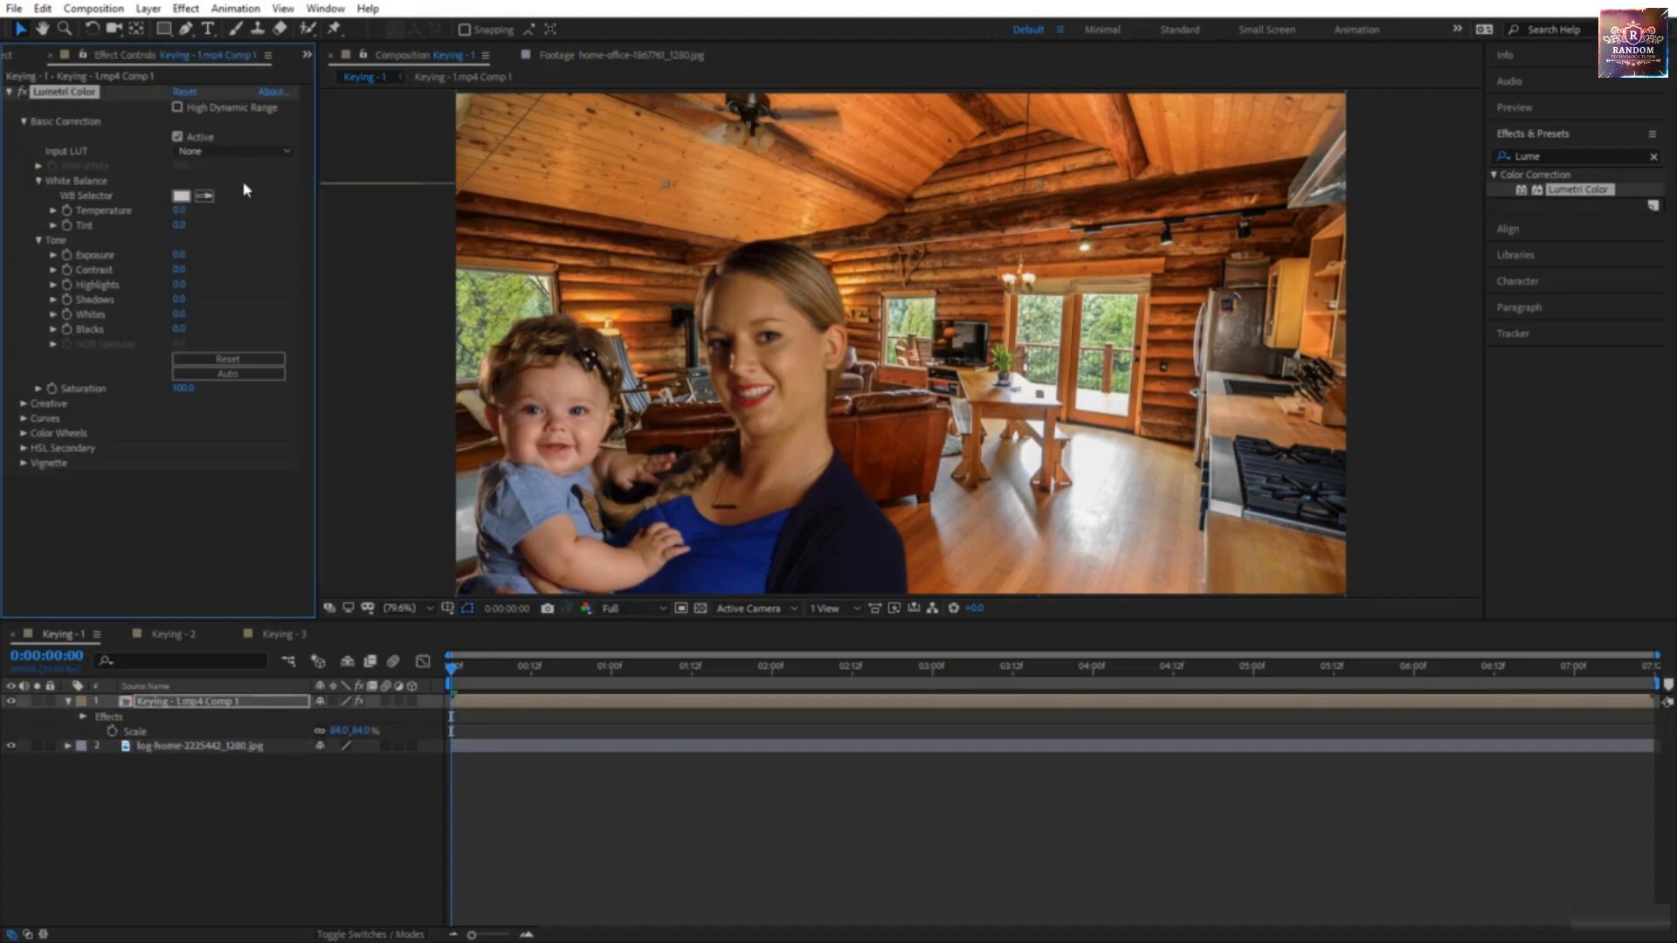
{"action": "left_click", "coordinate": [258, 380]}
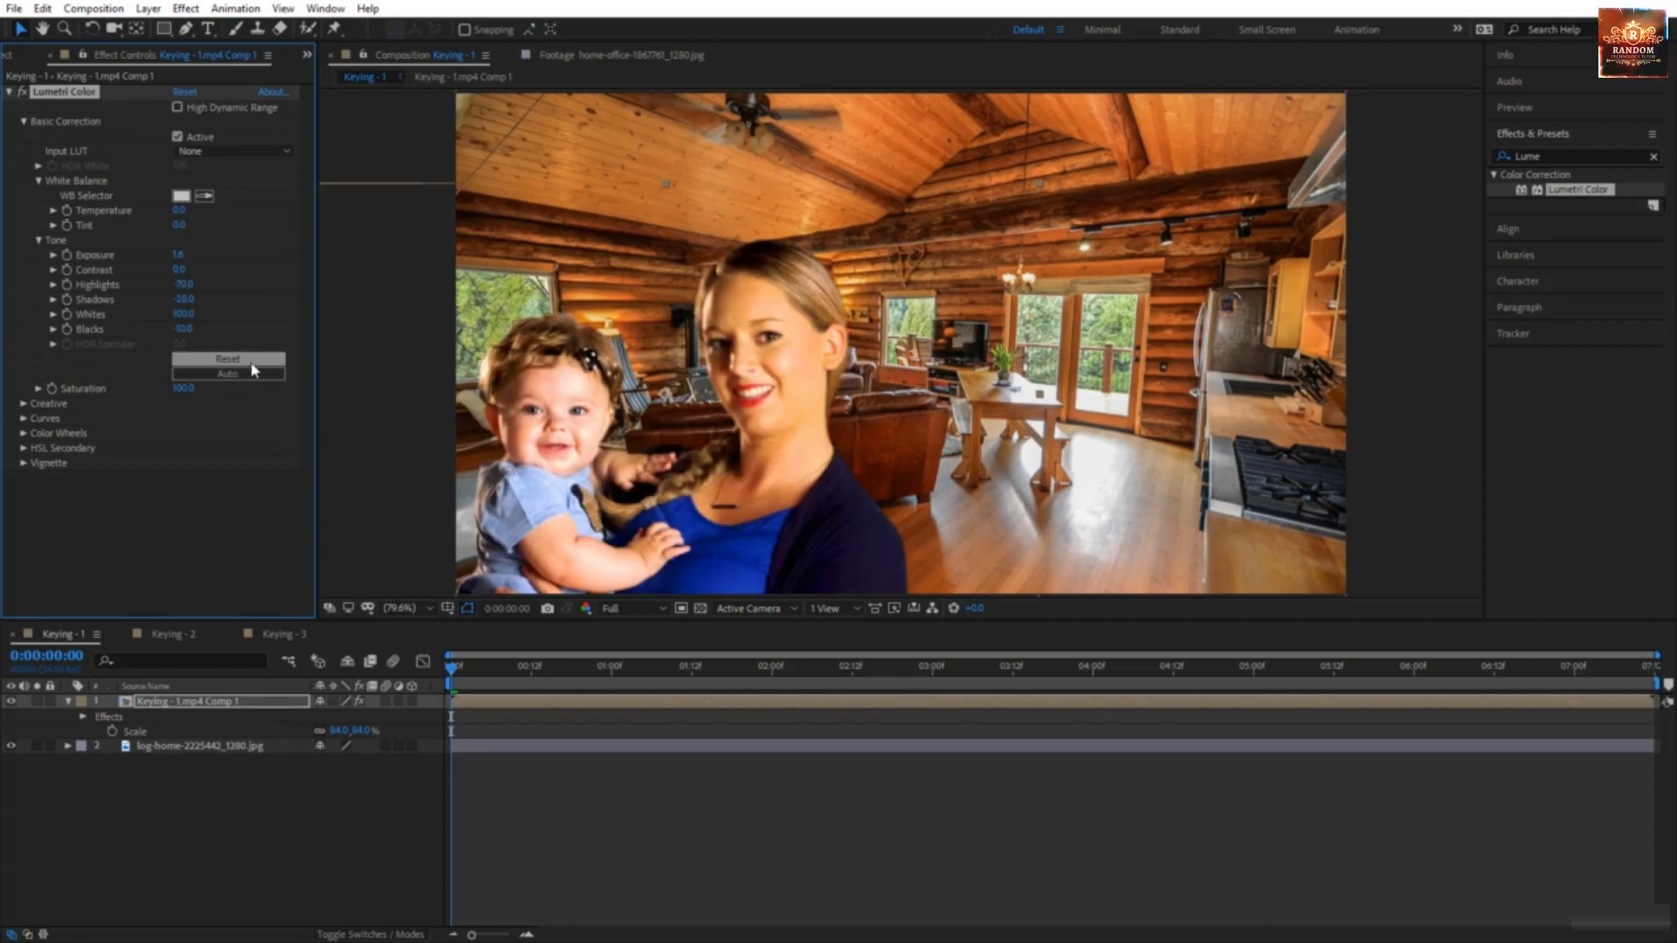
{"action": "left_click", "coordinate": [249, 361]}
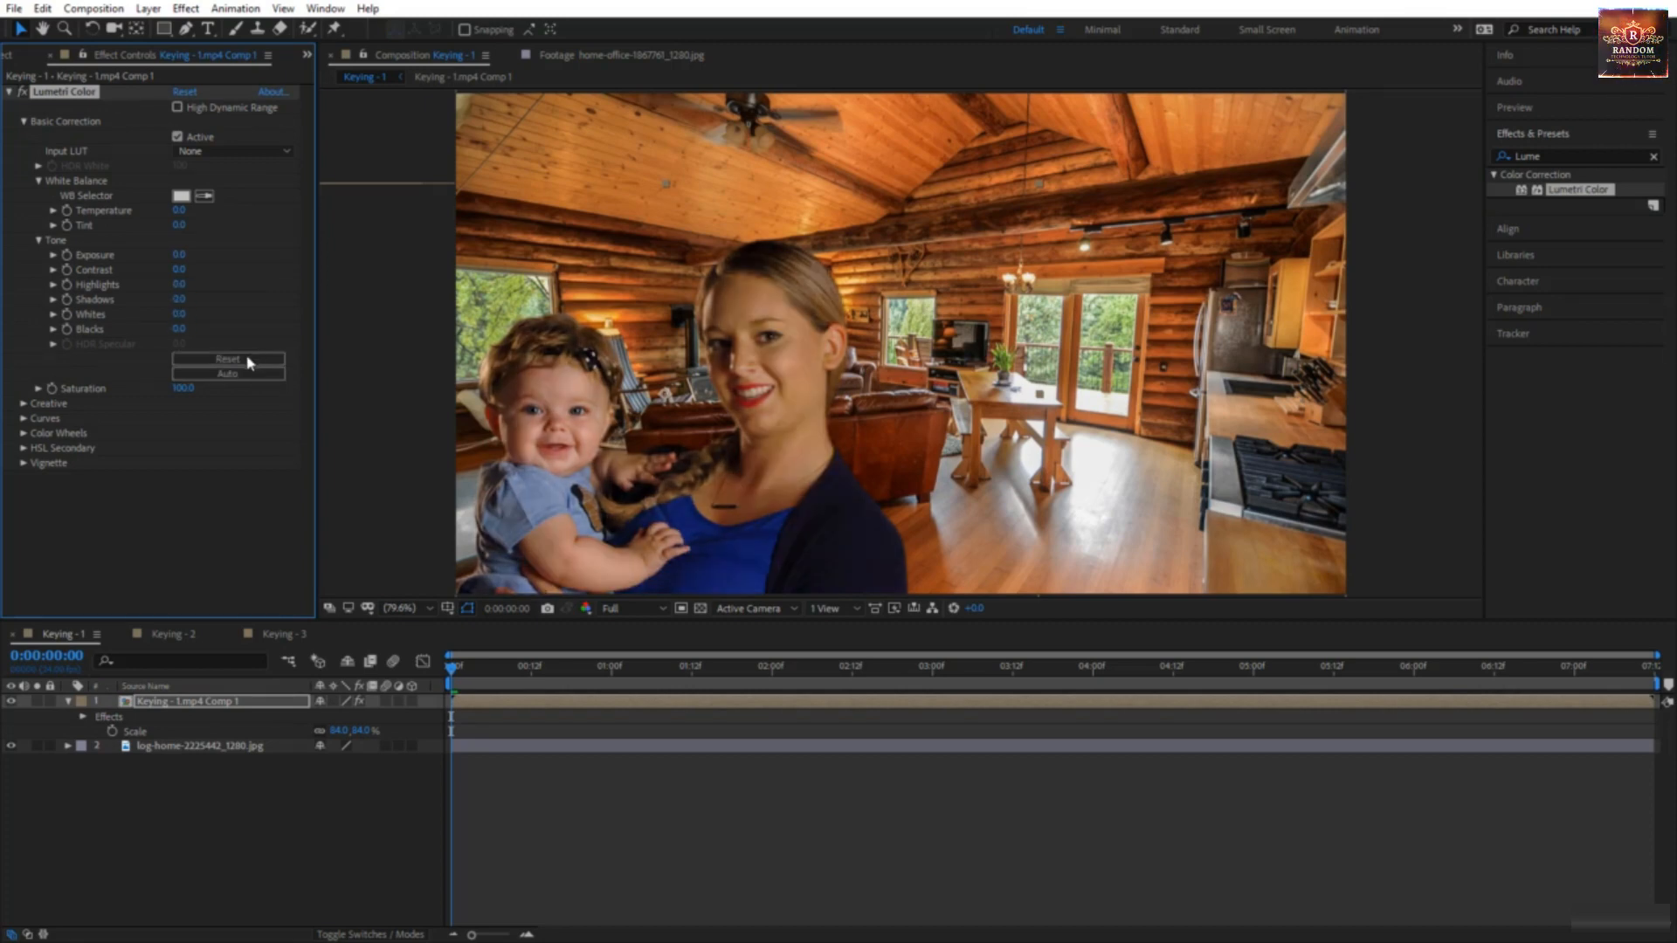
- Raise the red RGB curve slightly in both the shadows and the highlights in Lumetri Color's Curves section
{"action": "left_click", "coordinate": [24, 405]}
{"action": "scroll", "coordinate": [74, 434], "scroll_direction": "down", "scroll_amount": 3}
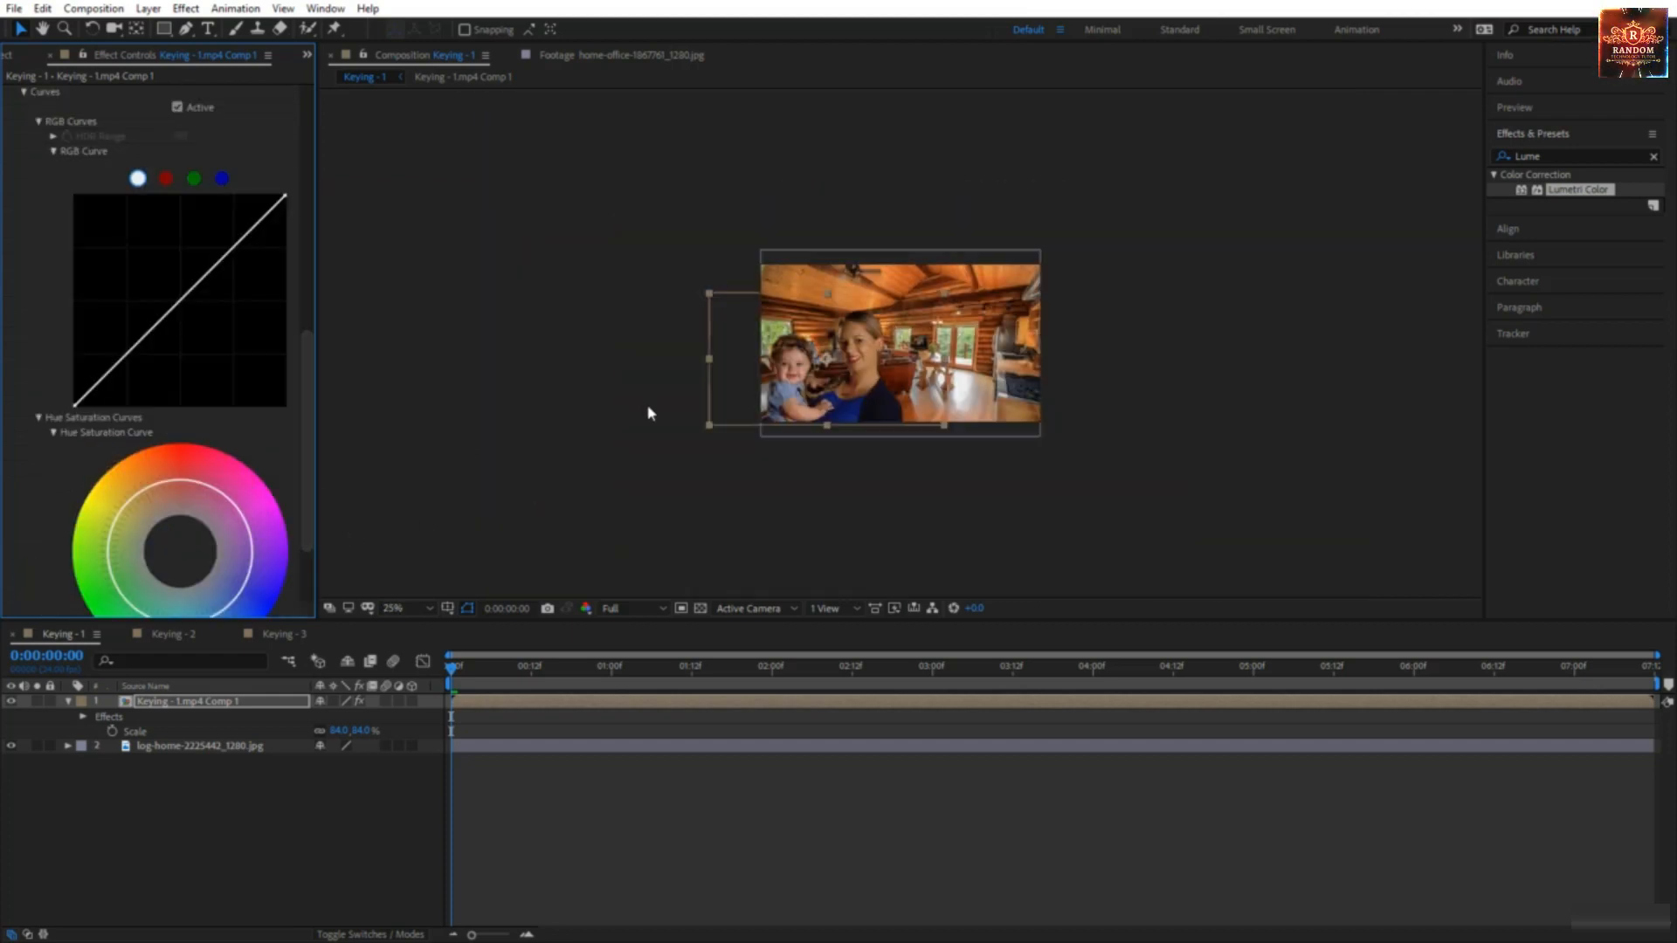
{"action": "scroll", "coordinate": [773, 376], "scroll_direction": "up", "scroll_amount": 2}
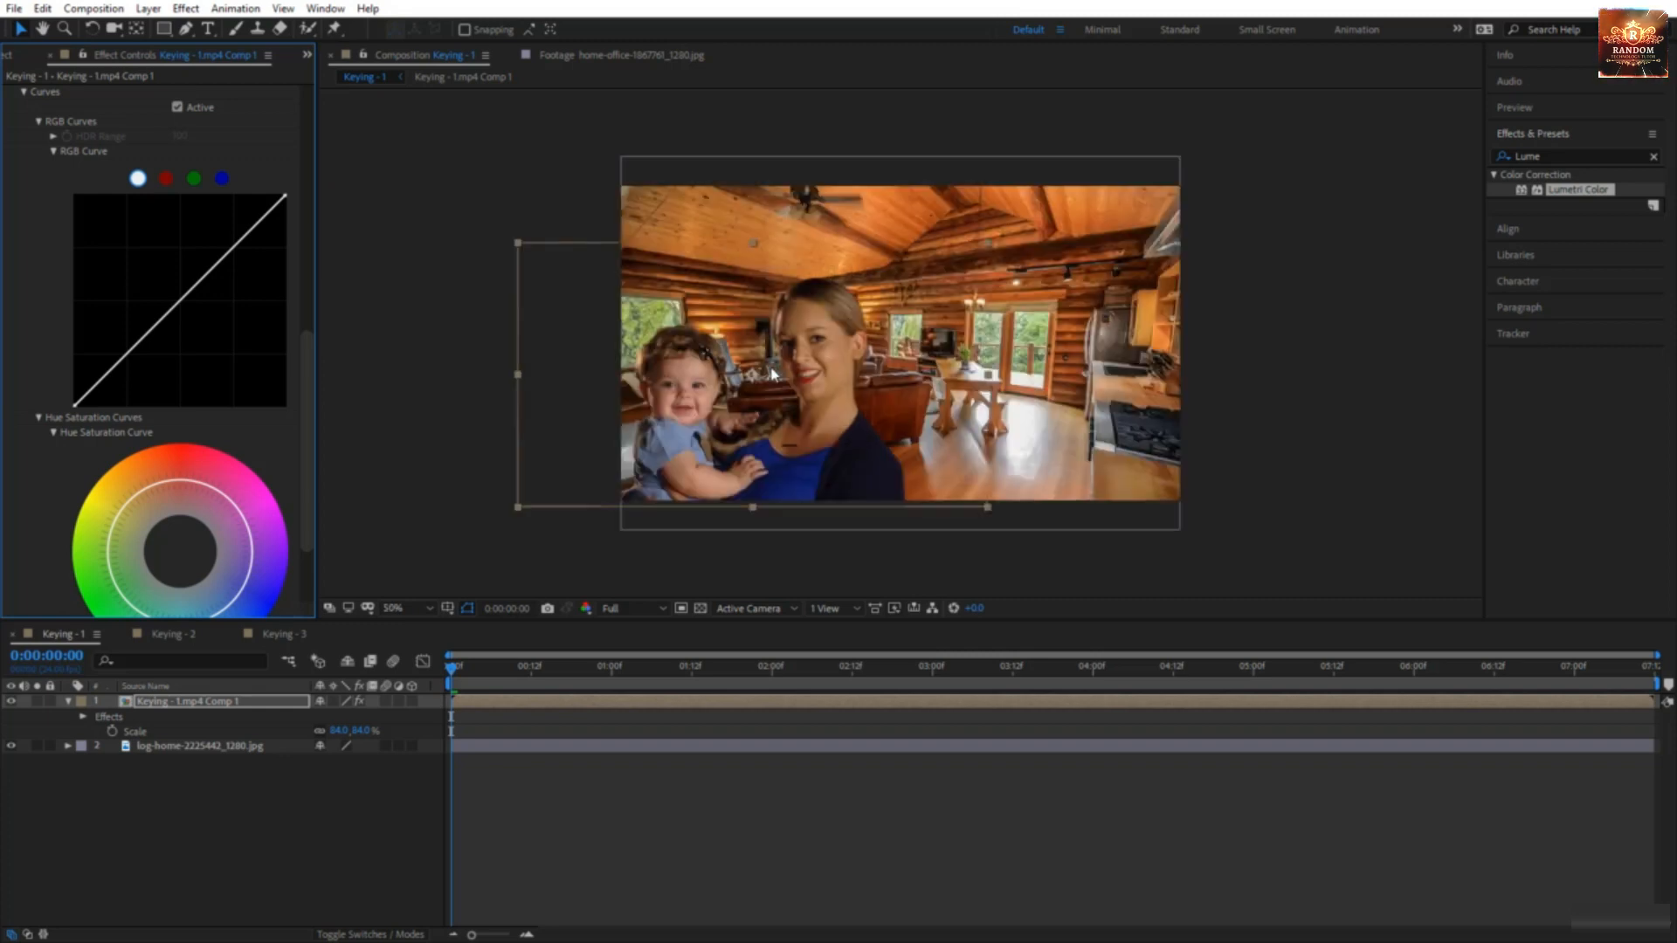
{"action": "left_click", "coordinate": [166, 179]}
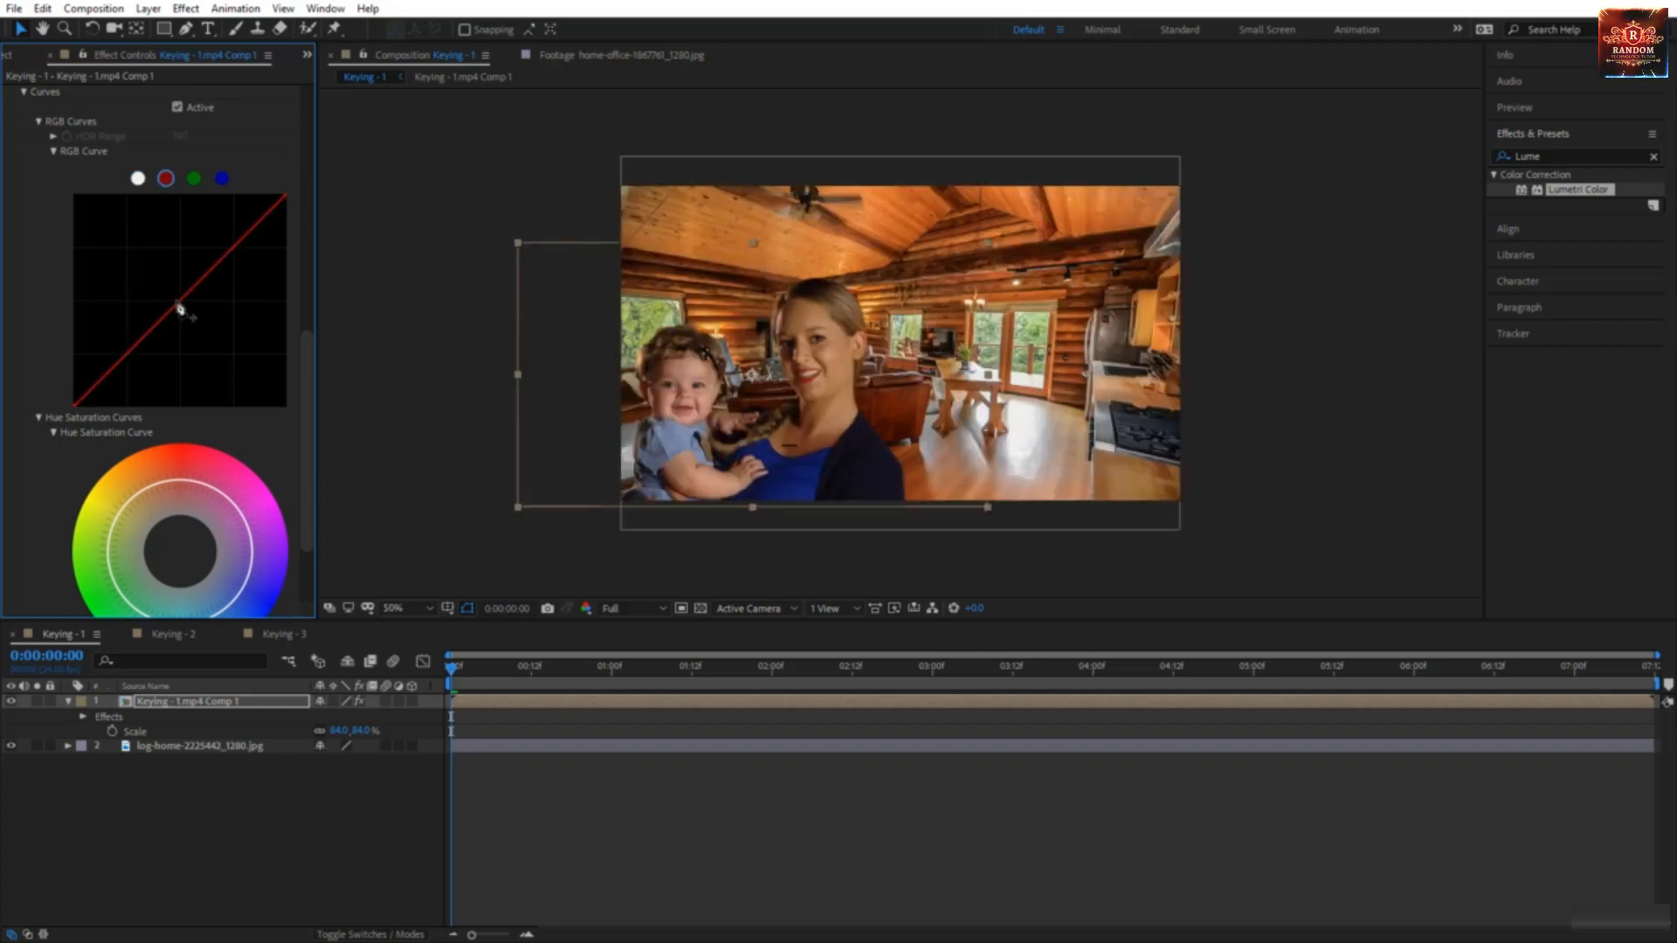
{"action": "mouse_move", "coordinate": [149, 344]}
{"action": "left_mouse_down"}
{"action": "mouse_move", "coordinate": [132, 314]}
{"action": "mouse_move", "coordinate": [141, 338]}
{"action": "left_mouse_up"}
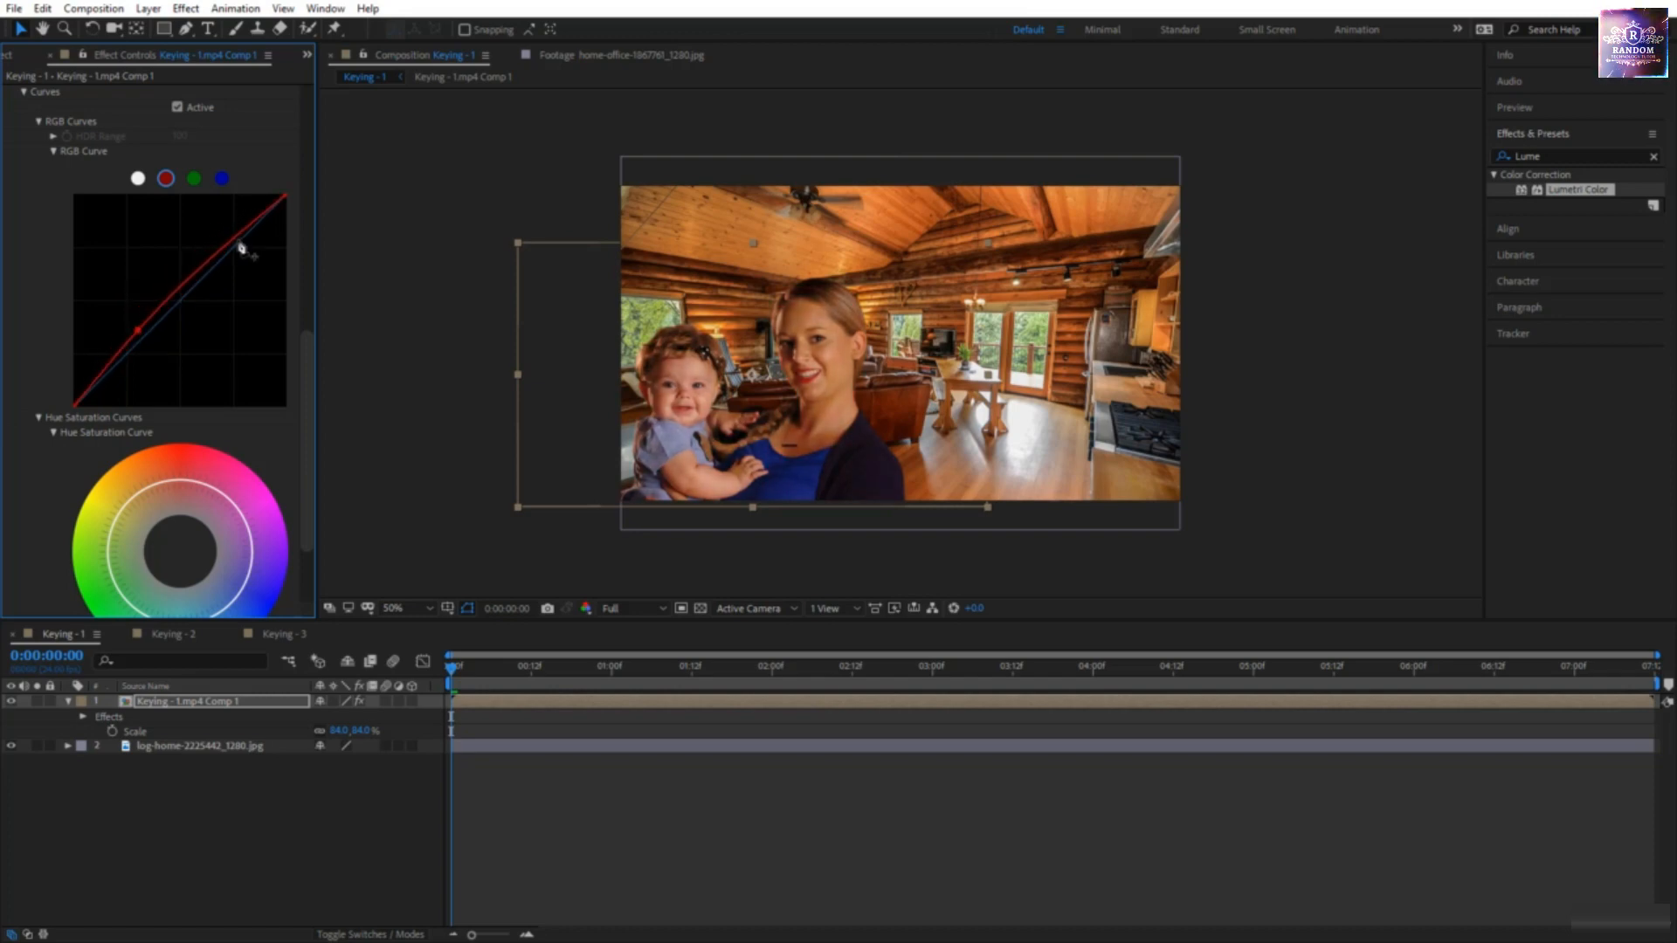
{"action": "left_click_drag", "start_coordinate": [247, 254], "coordinate": [235, 245]}
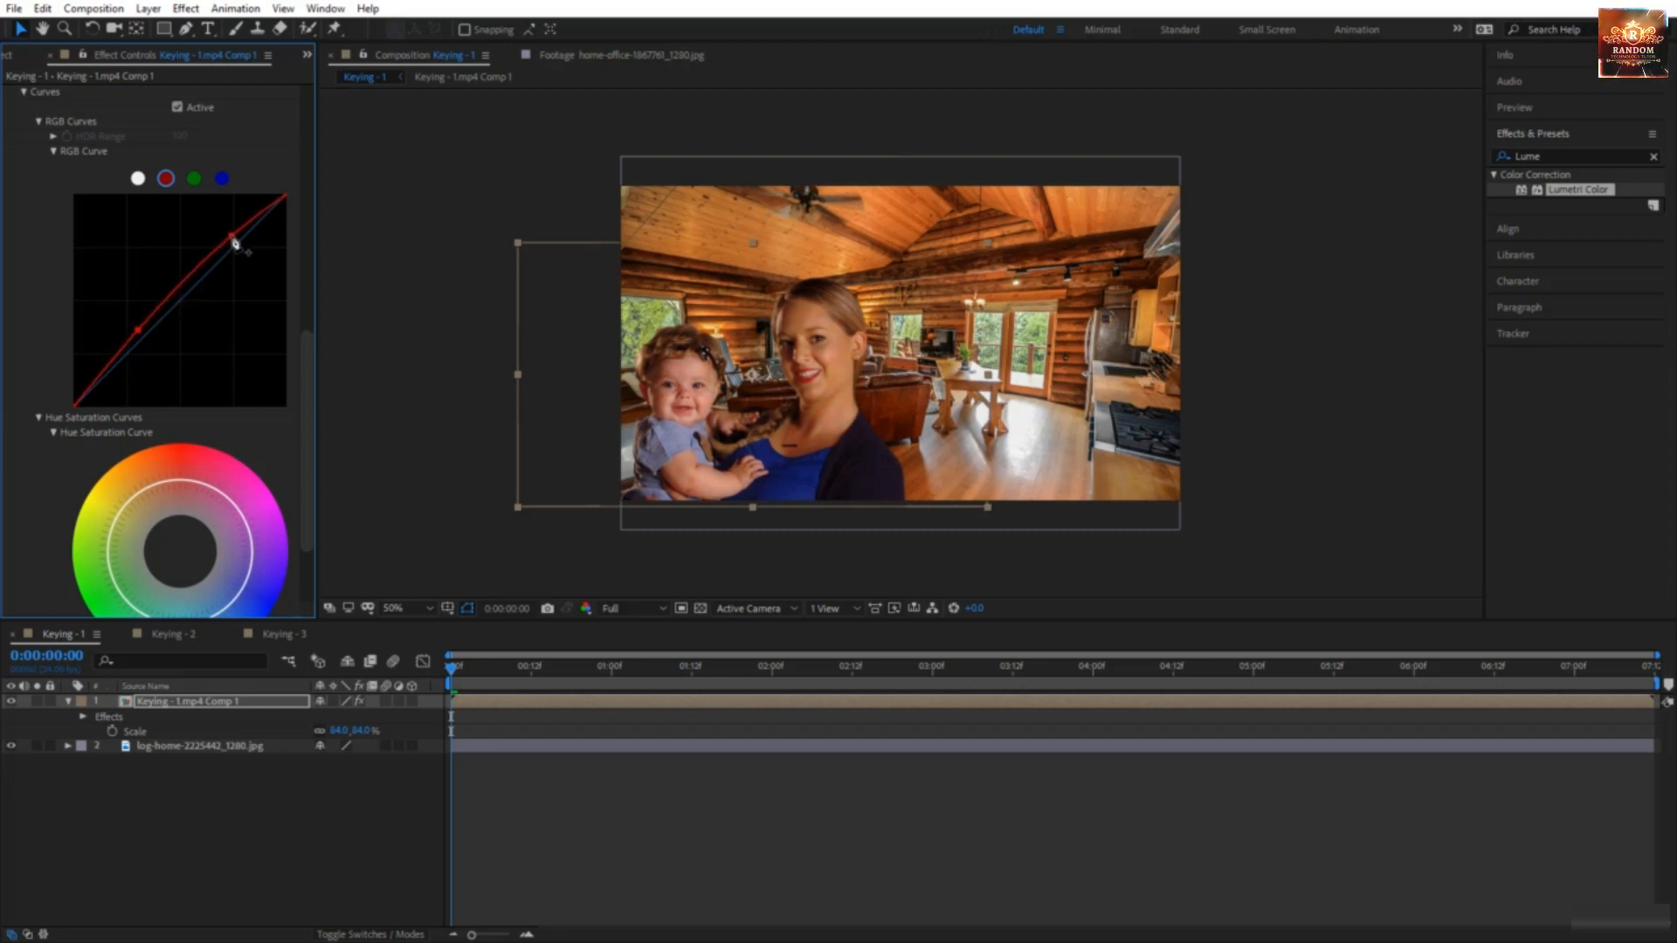
- Deactivate Lumetri Color's Curves section and apply the SL GOLD WESTERN look in its Creative section
{"action": "left_click", "coordinate": [178, 107]}
{"action": "scroll", "coordinate": [210, 241], "scroll_direction": "up", "scroll_amount": 5}
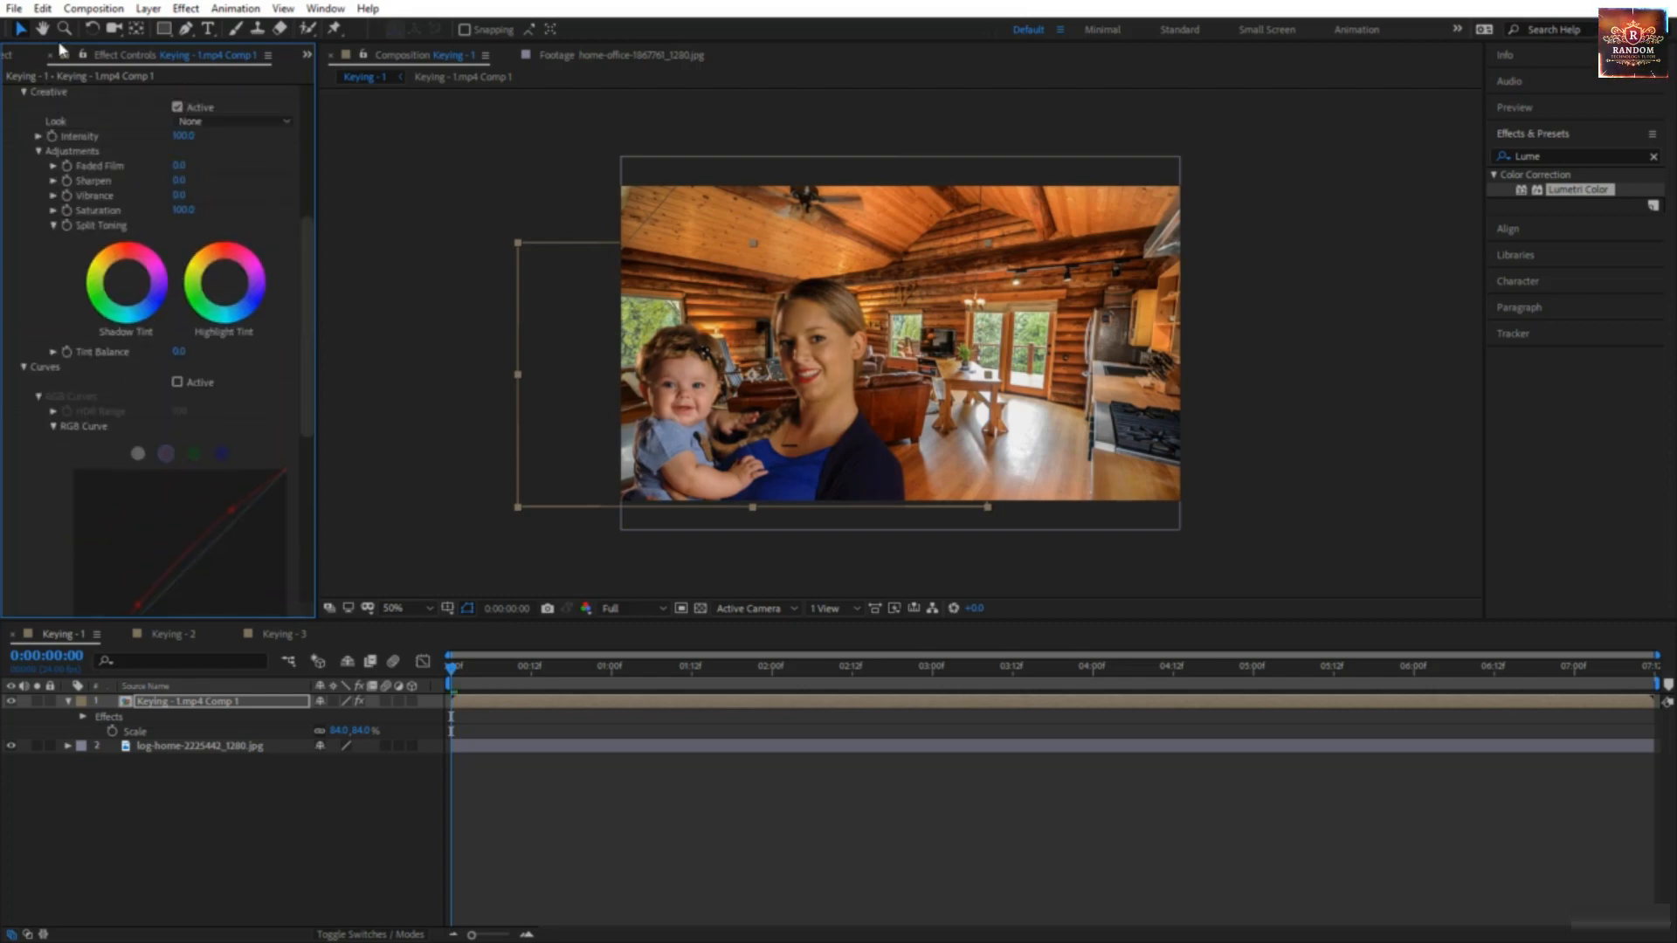
{"action": "left_click", "coordinate": [229, 122]}
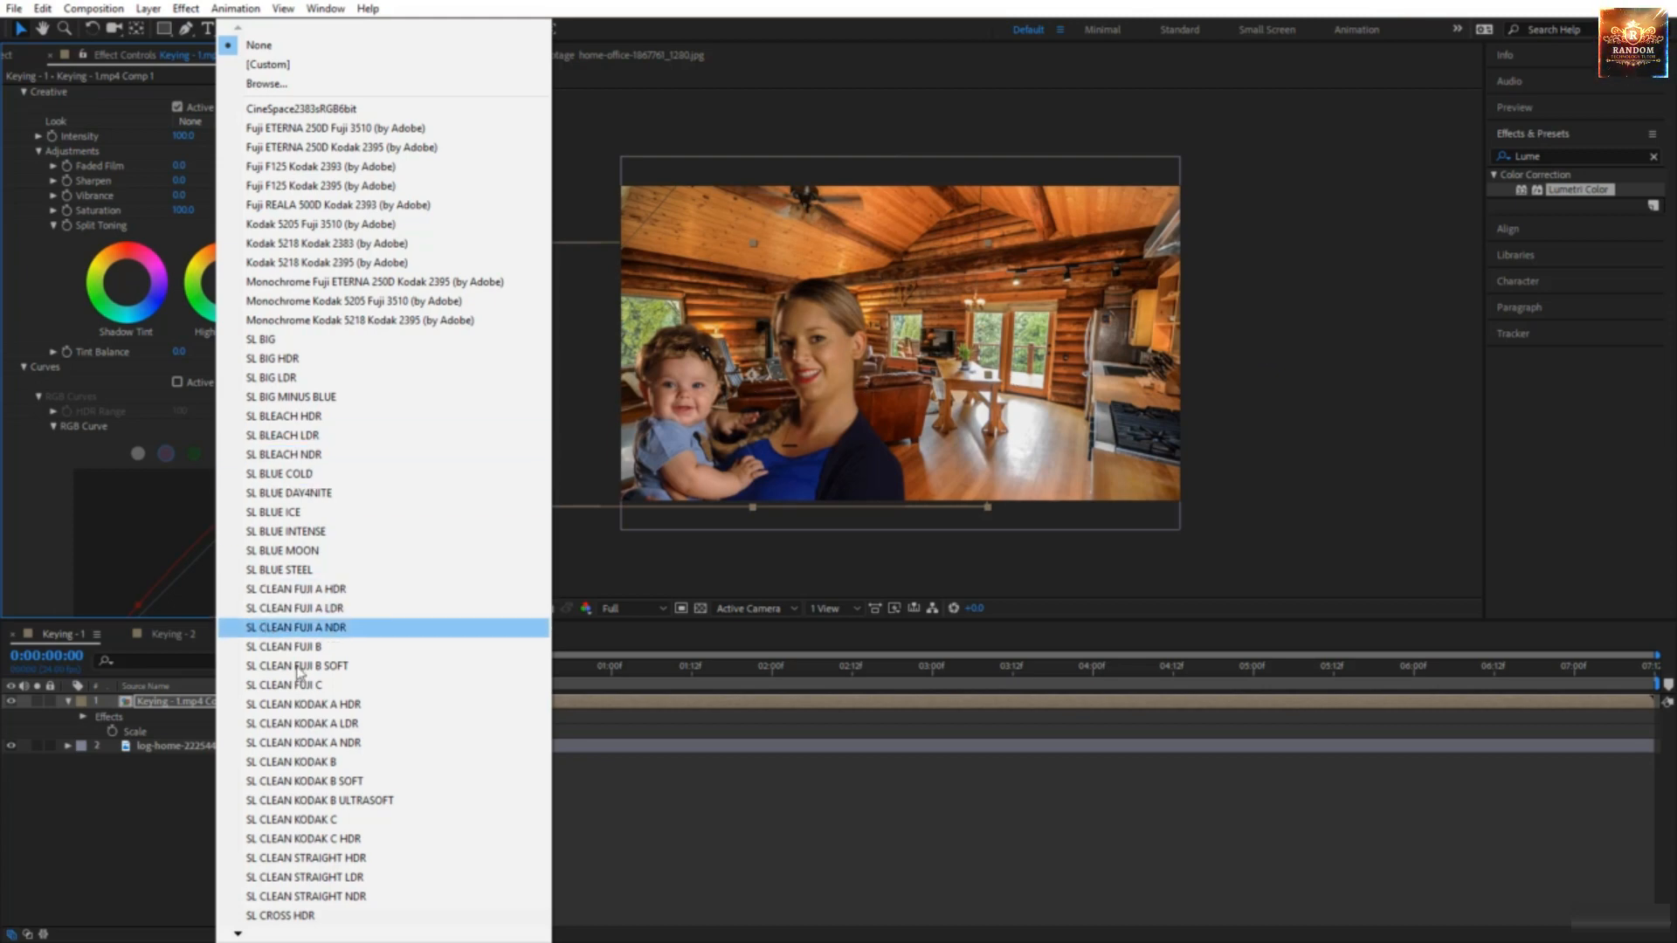
{"action": "mouse_move", "coordinate": [258, 939]}
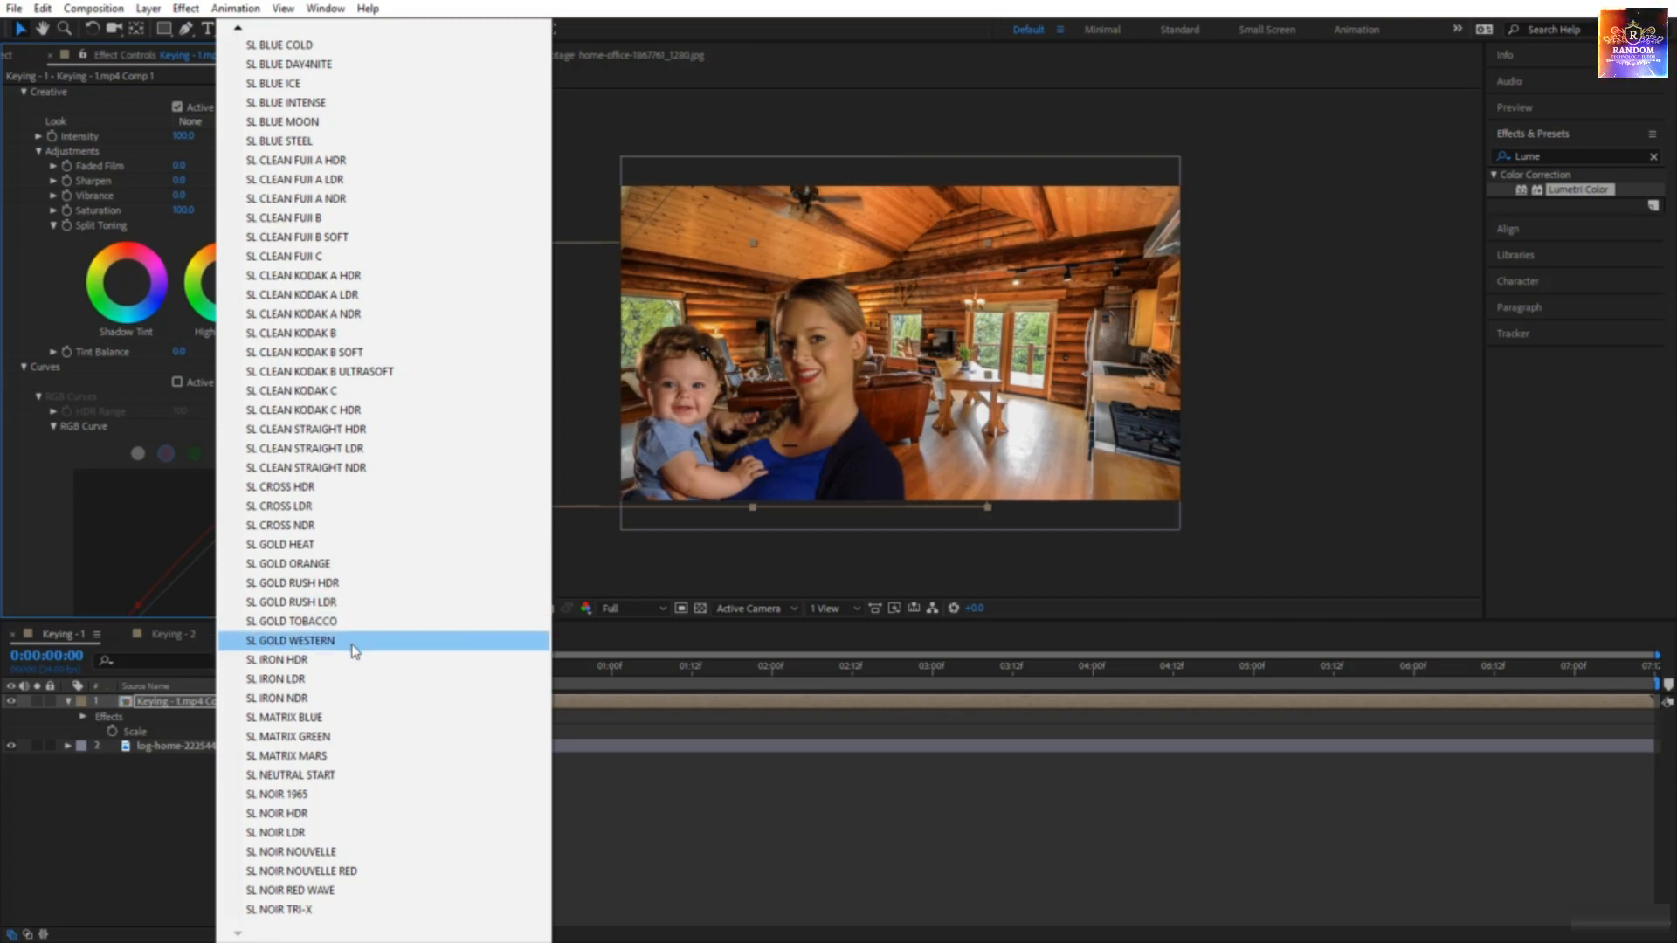
{"action": "left_click", "coordinate": [353, 650]}
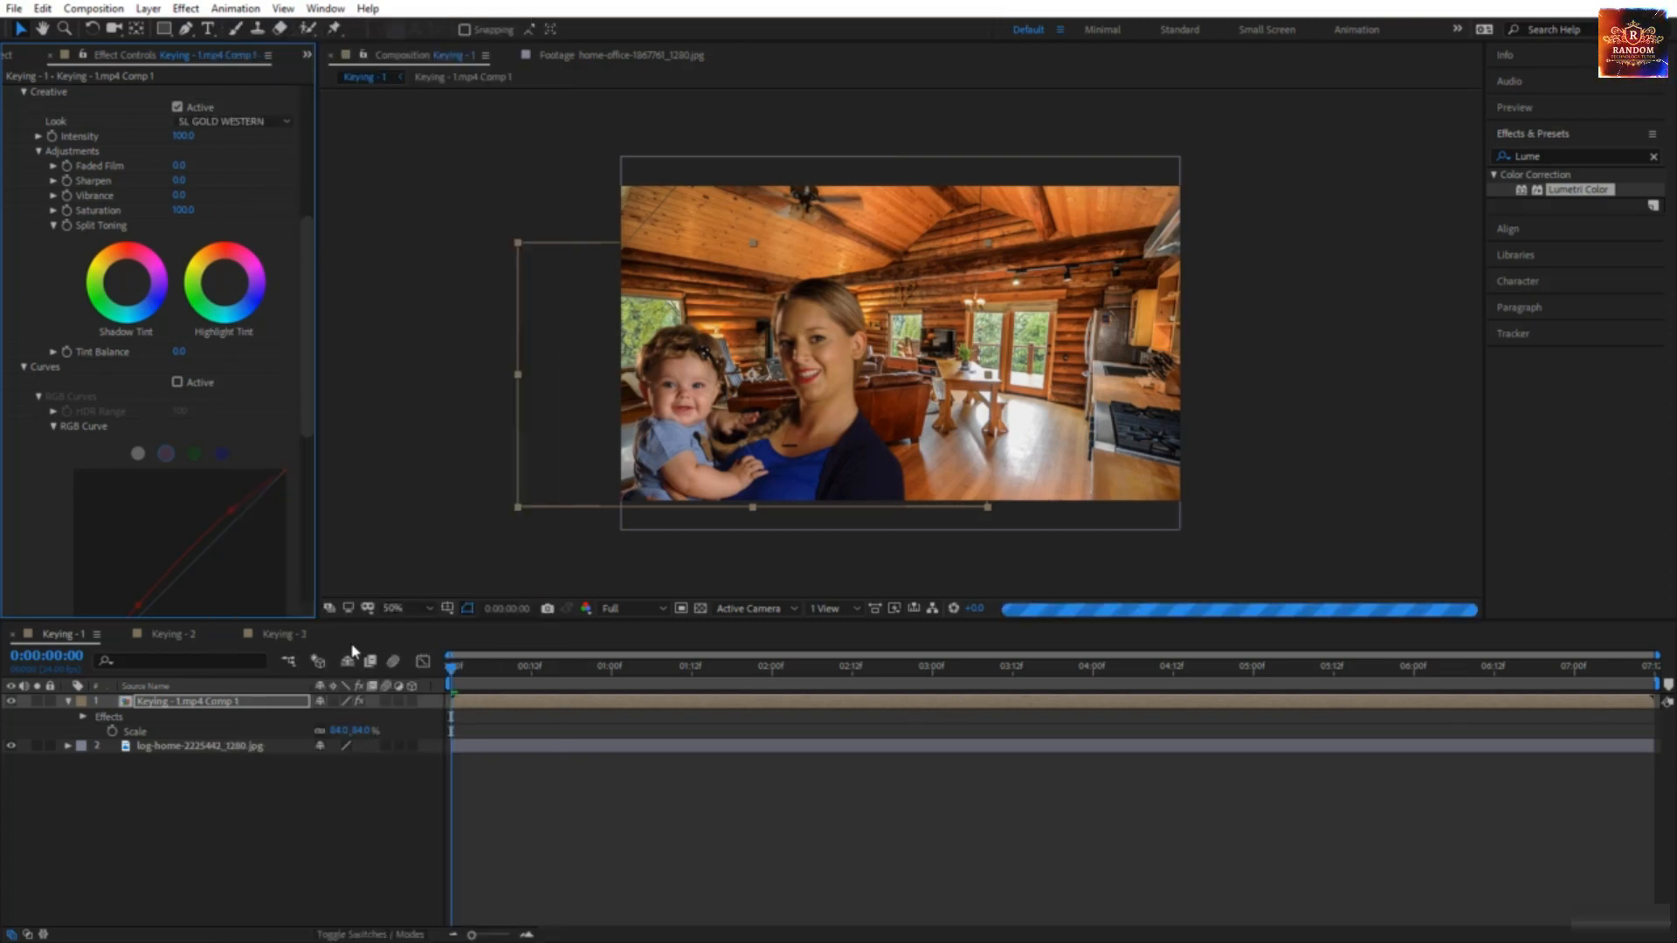
{"action": "left_click", "coordinate": [426, 611]}
{"action": "left_click", "coordinate": [437, 651]}
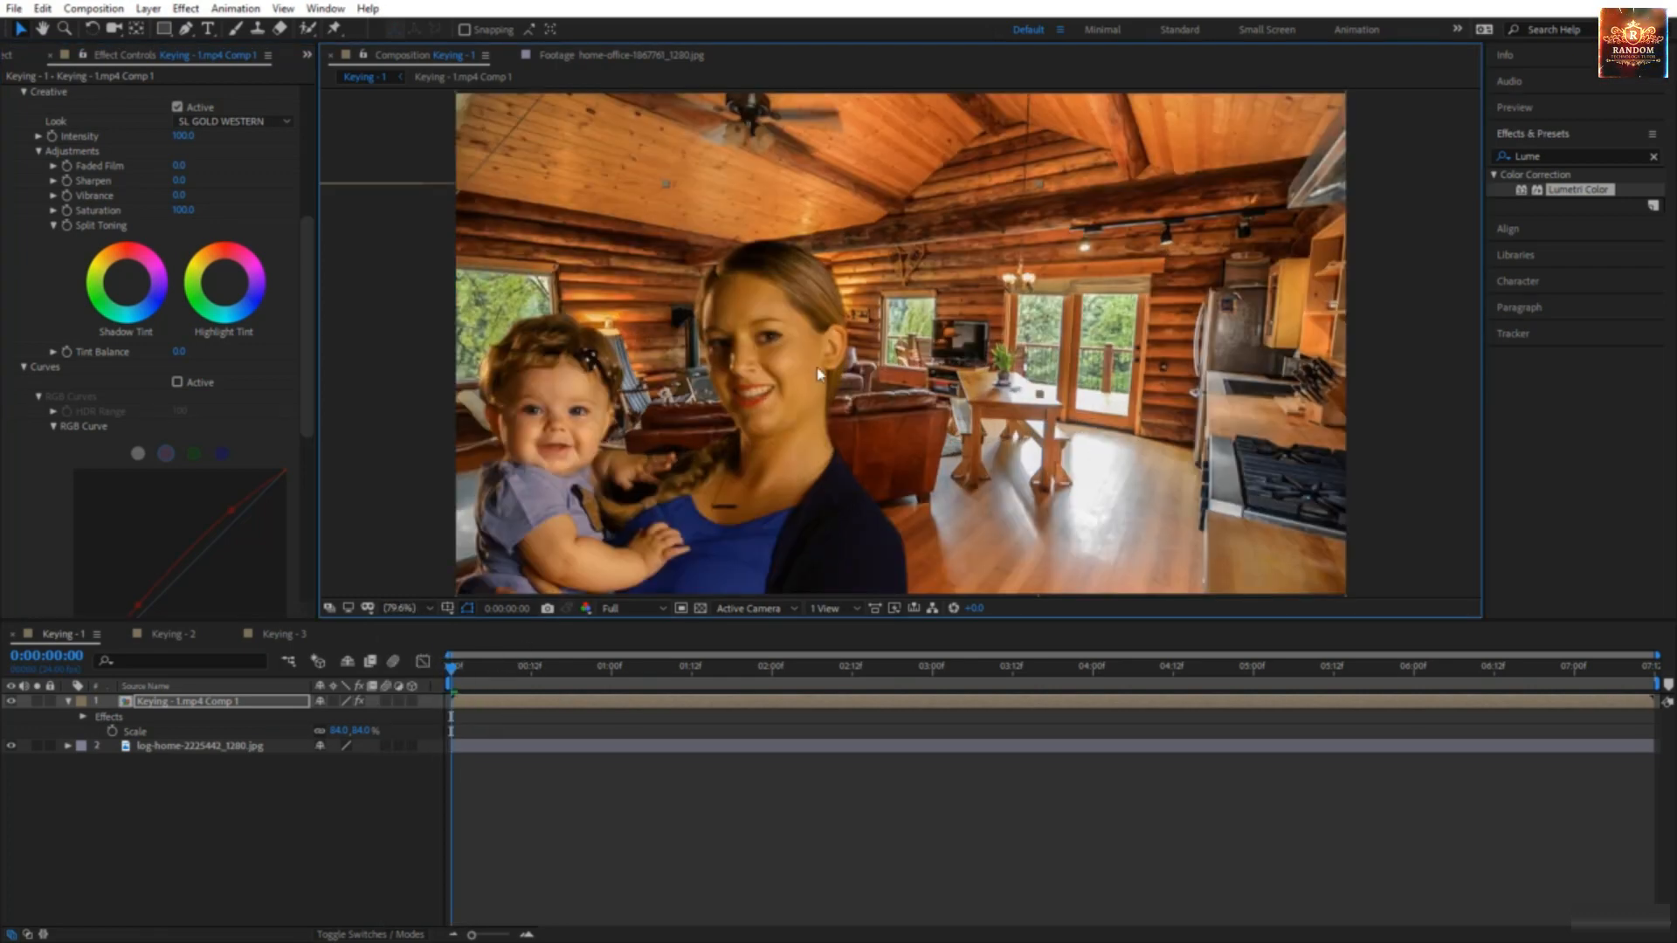
- Reactivate the Curves section, try lifting the red curve's midtones, and reset the red curve to a straight line
{"action": "left_click", "coordinate": [182, 393]}
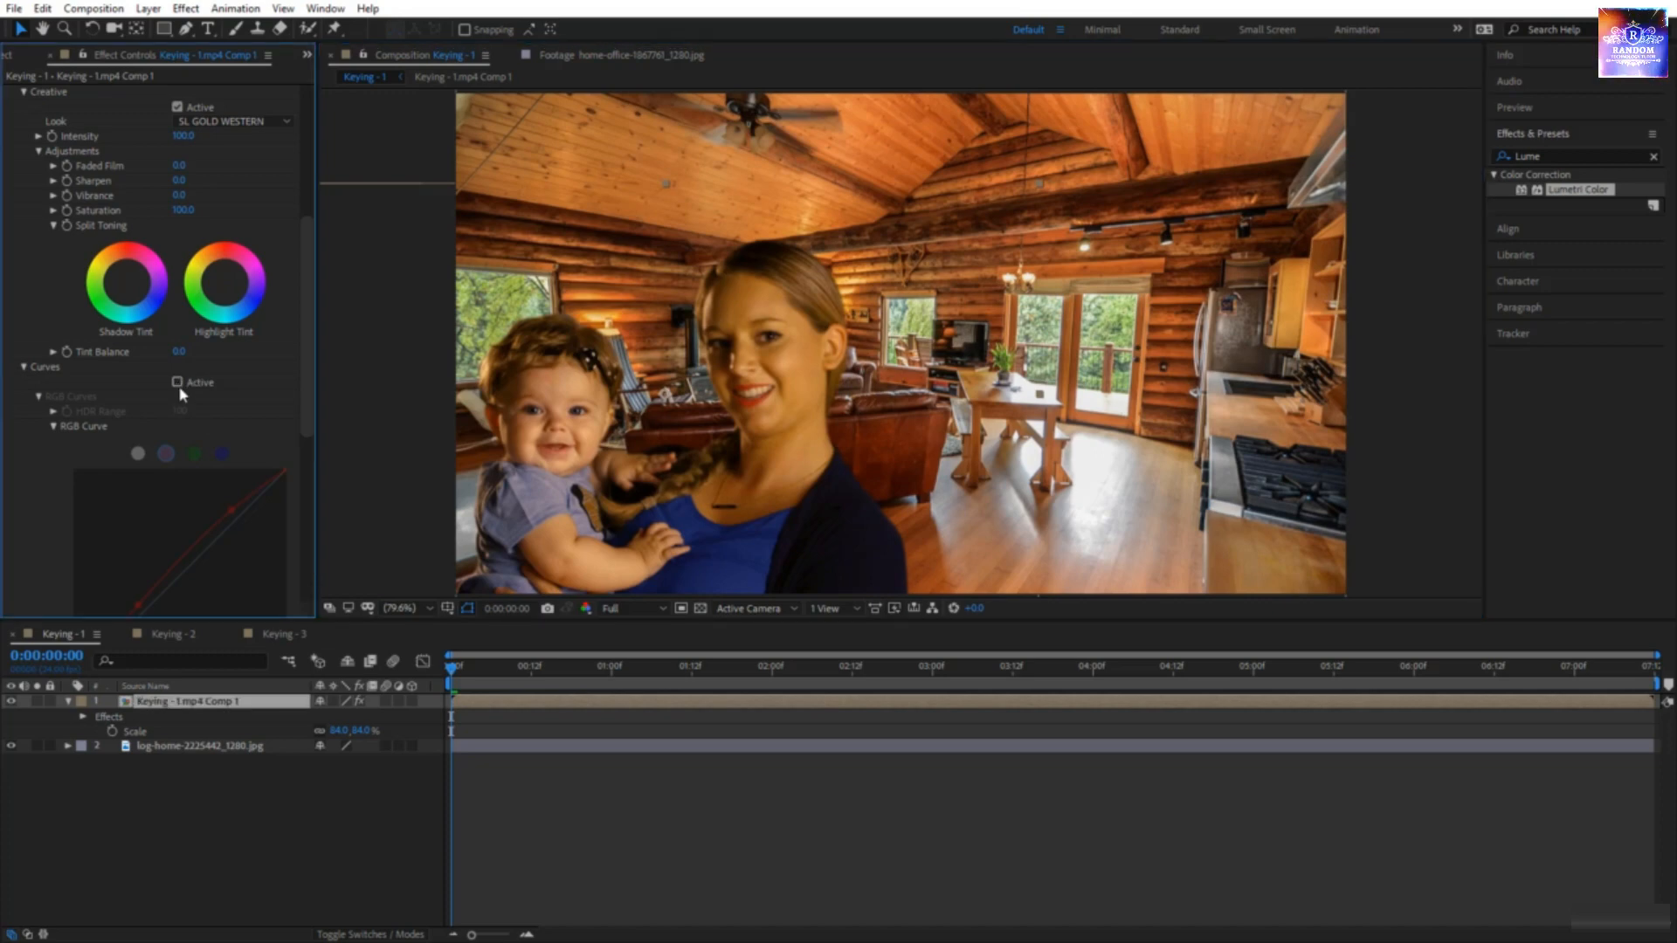
{"action": "left_click", "coordinate": [179, 382]}
{"action": "left_click_drag", "start_coordinate": [200, 546], "coordinate": [199, 534]}
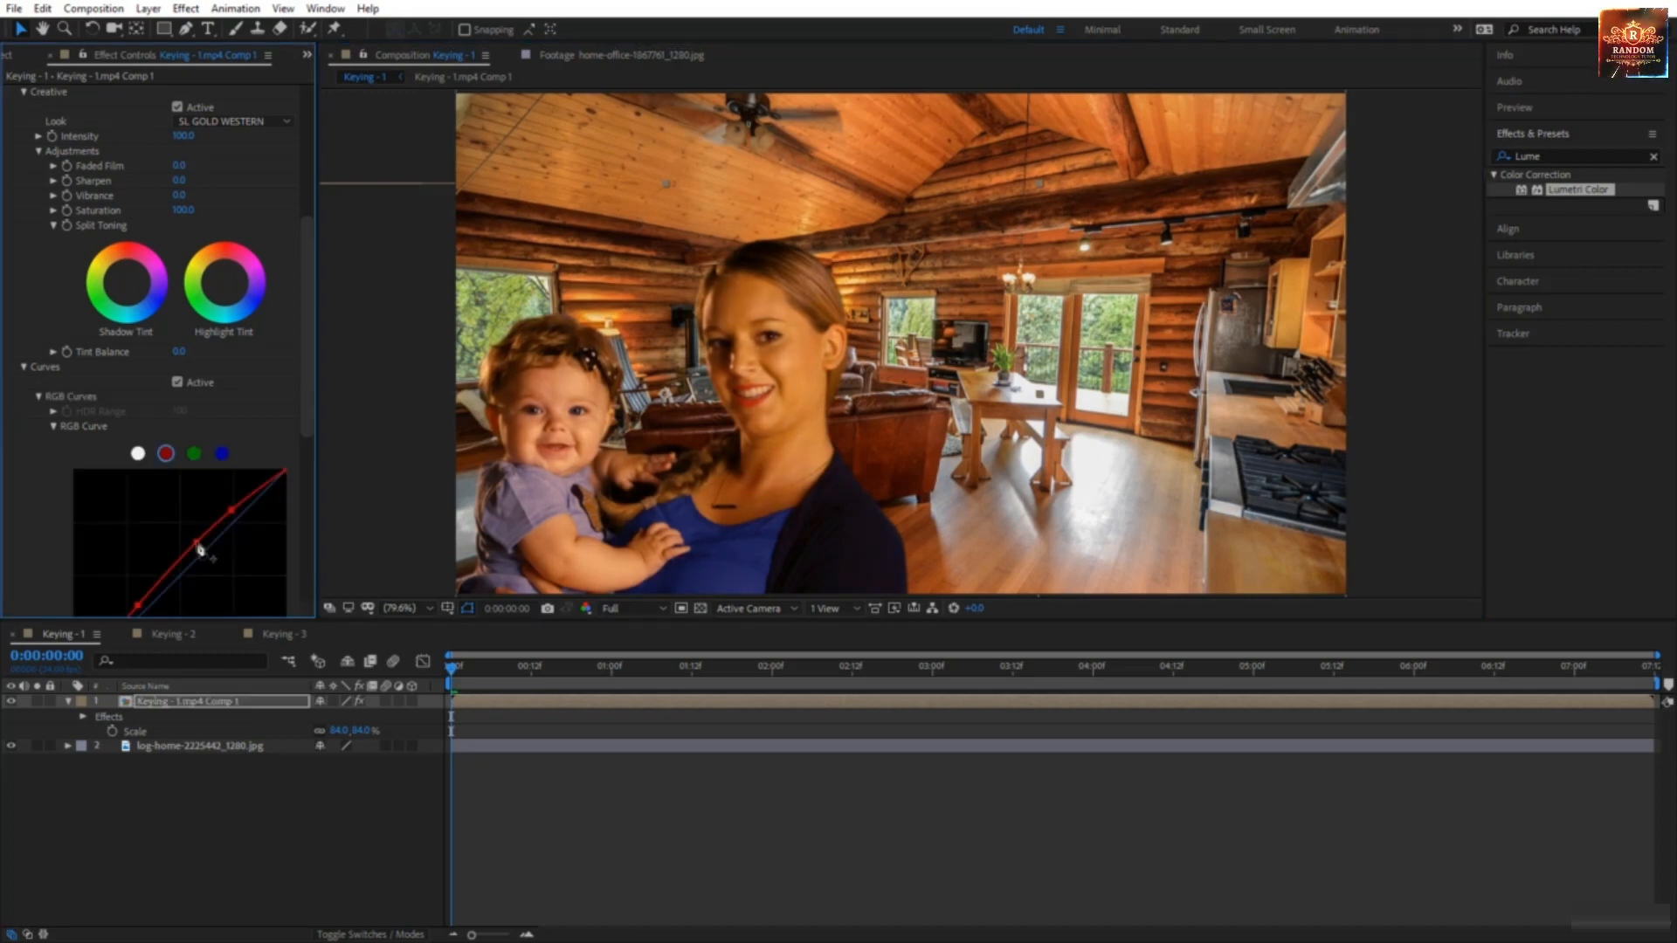
{"action": "double_click", "coordinate": [201, 548]}
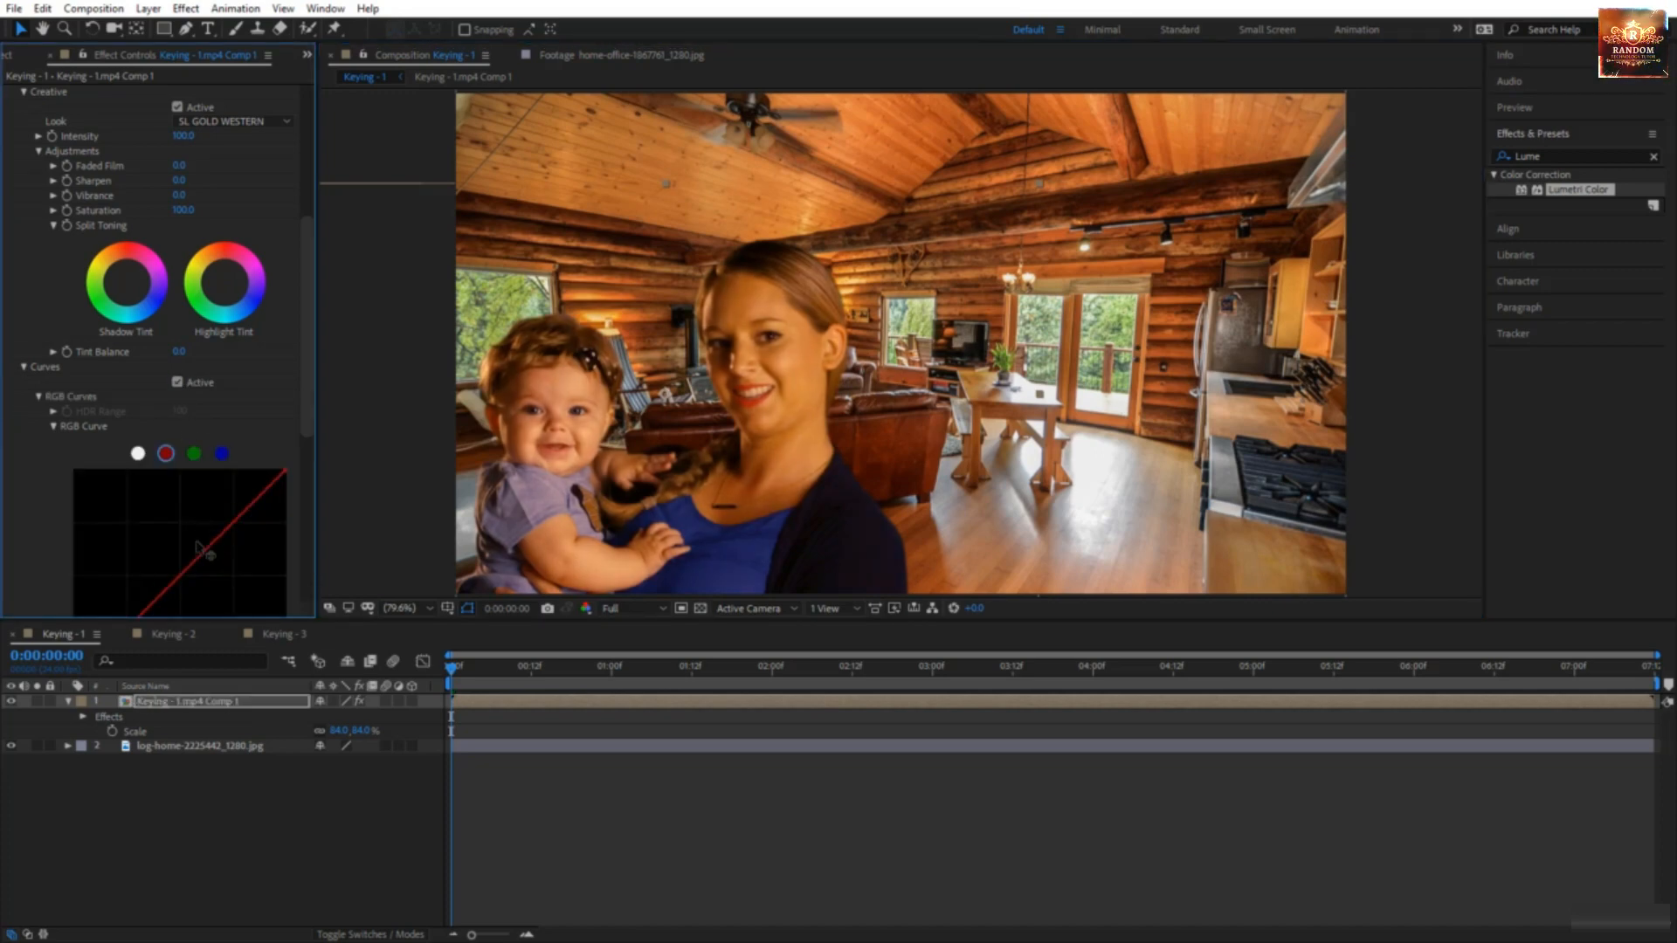
- Shape the green RGB curve into a gentle S by raising its highlights and lowering its shadows
{"action": "left_click", "coordinate": [197, 455]}
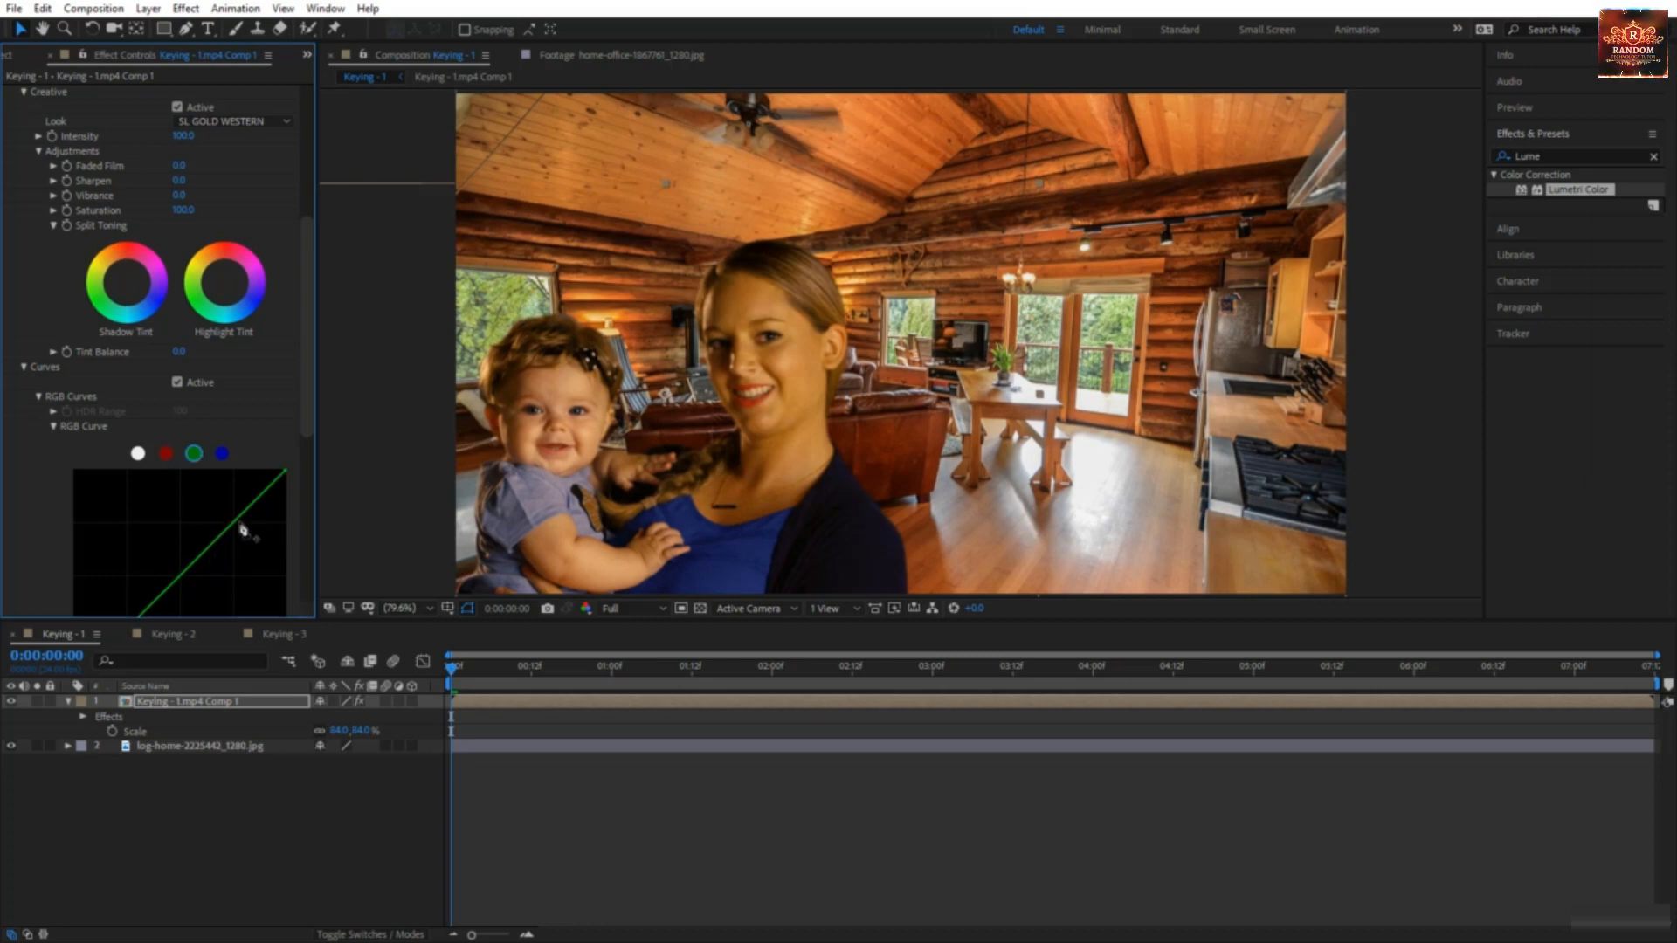
{"action": "scroll", "coordinate": [245, 515], "scroll_direction": "down", "scroll_amount": 3}
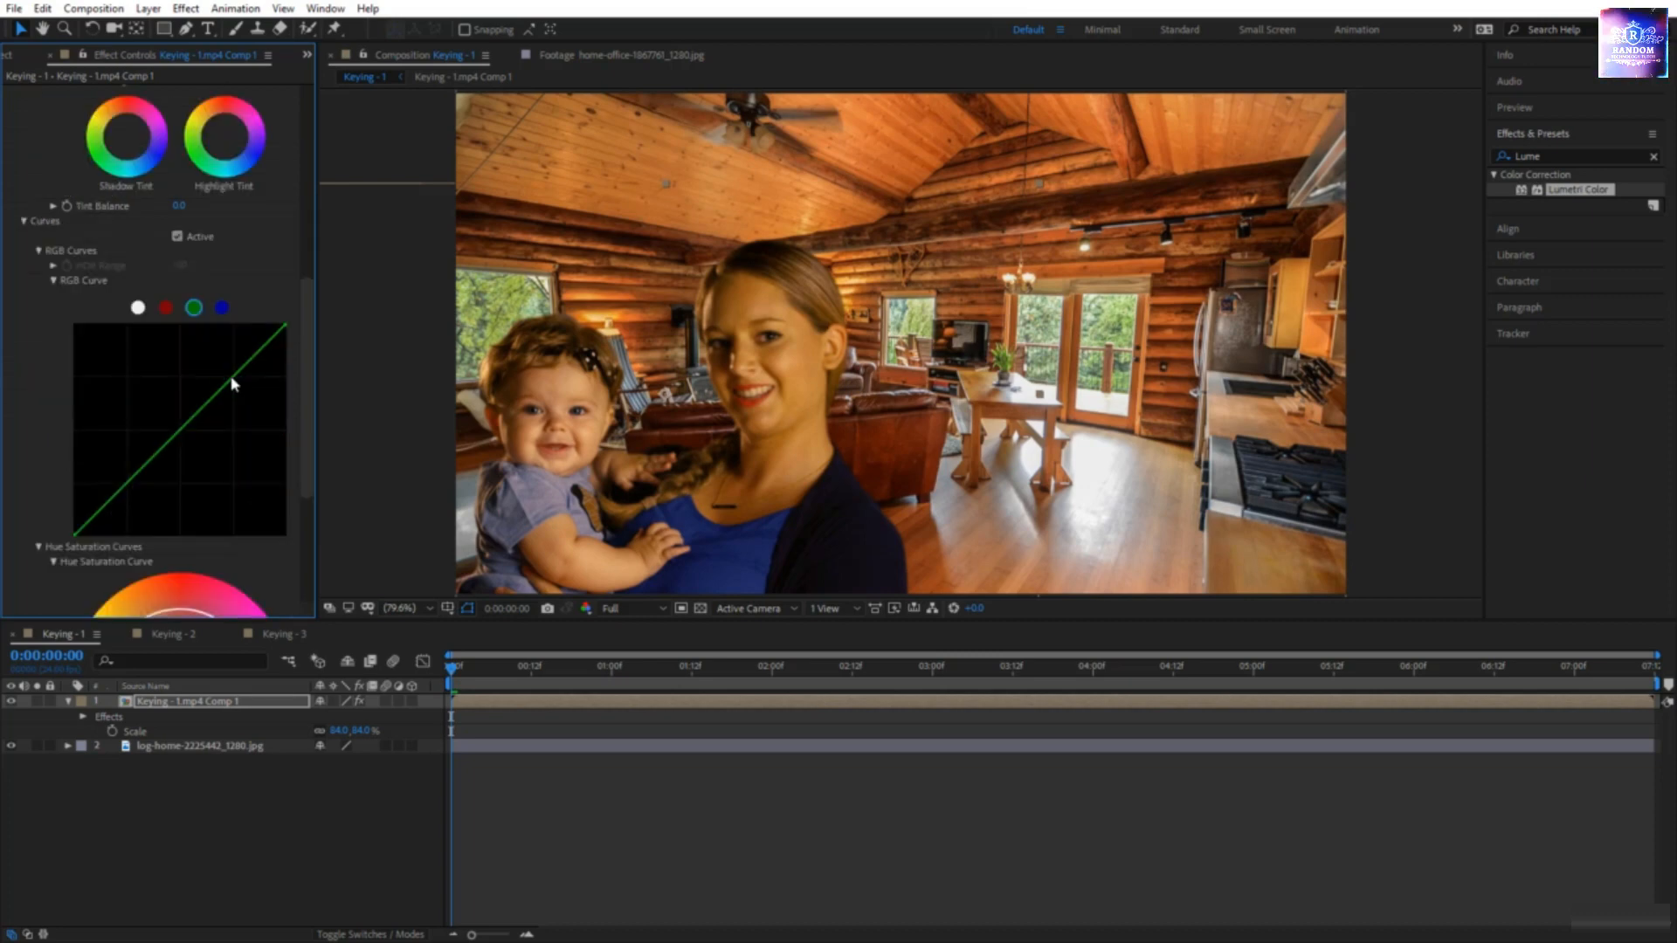
{"action": "left_click_drag", "start_coordinate": [230, 376], "coordinate": [225, 370]}
{"action": "left_click", "coordinate": [140, 459]}
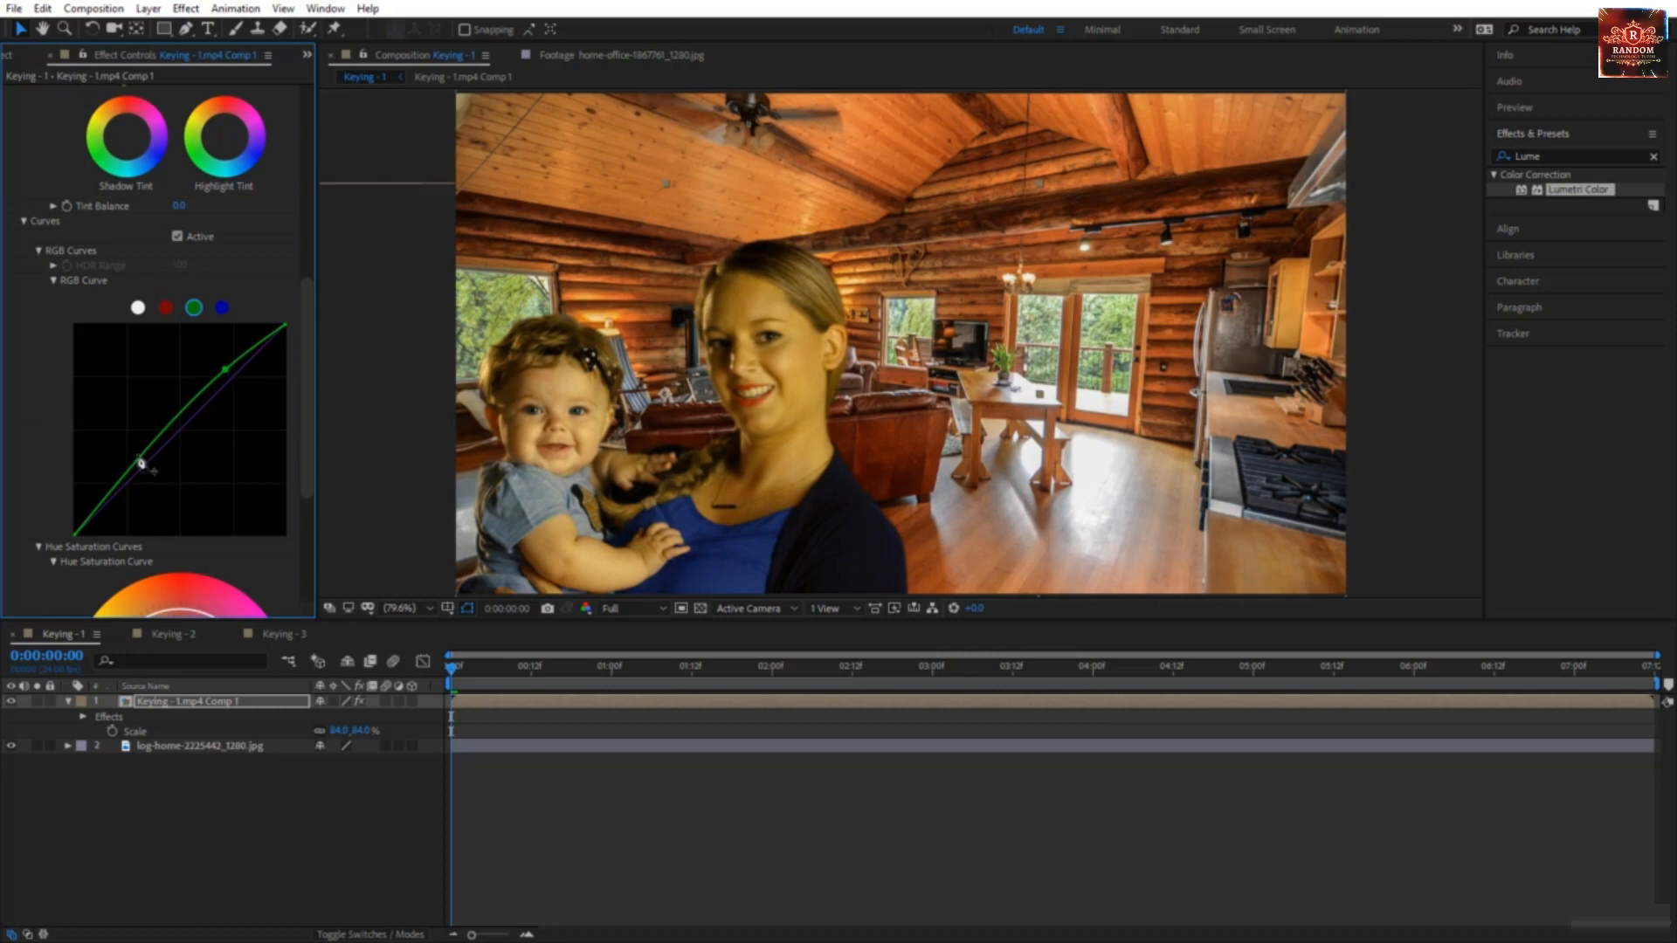
{"action": "left_click_drag", "start_coordinate": [140, 462], "coordinate": [138, 489]}
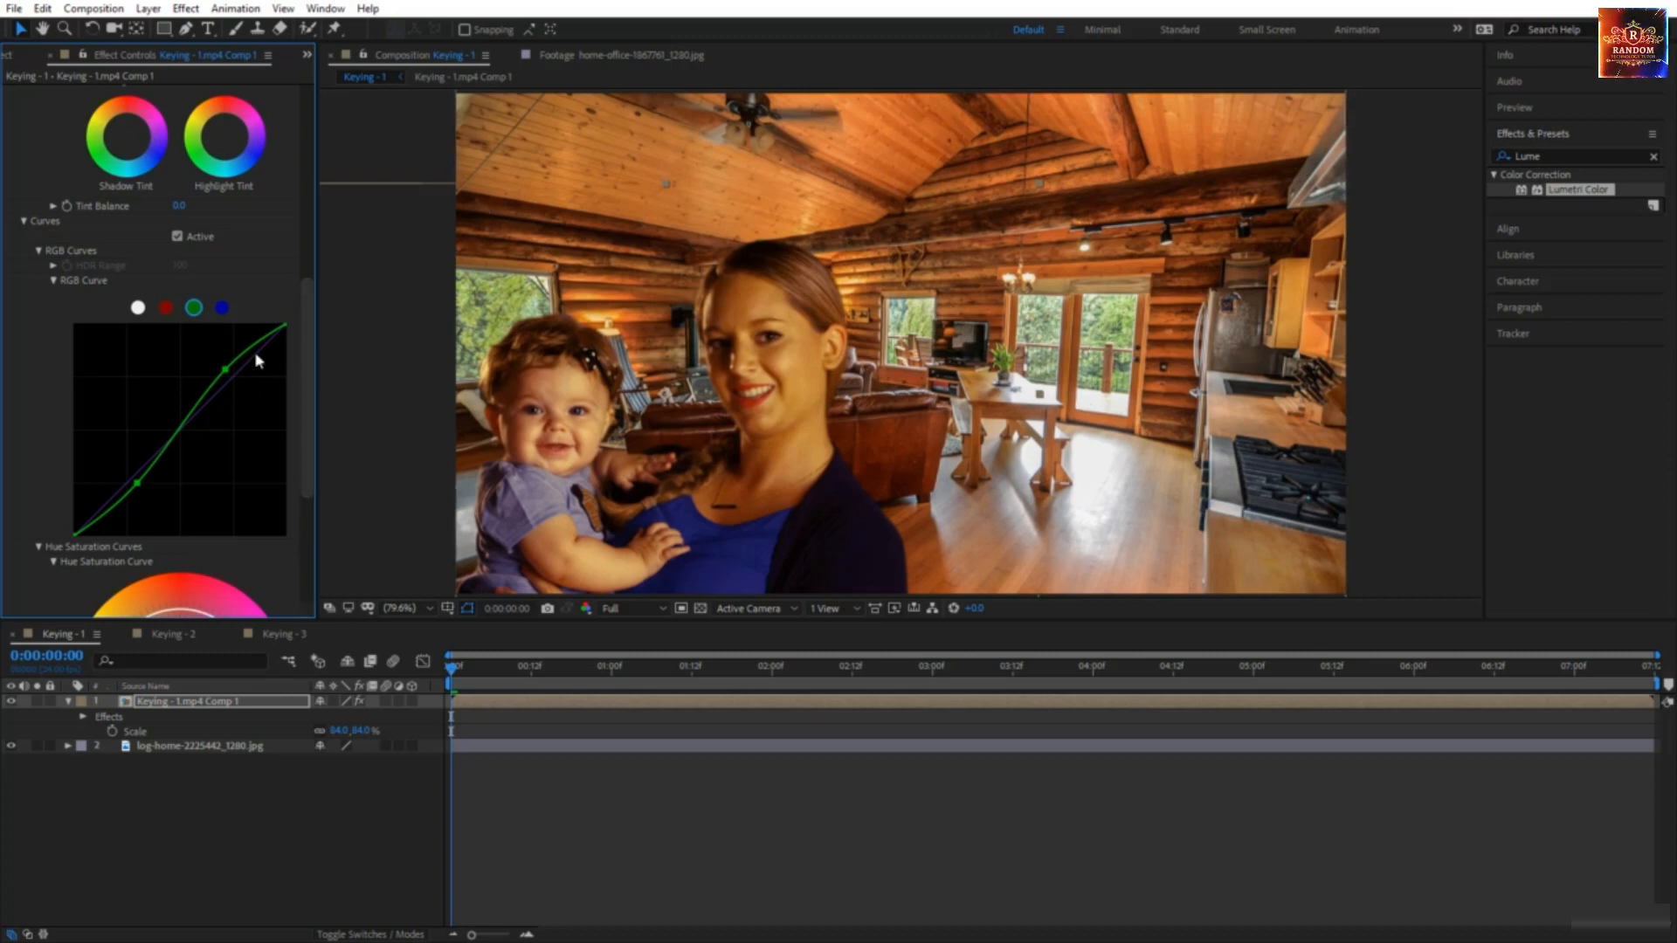
{"action": "scroll", "coordinate": [254, 351], "scroll_direction": "up", "scroll_amount": 5}
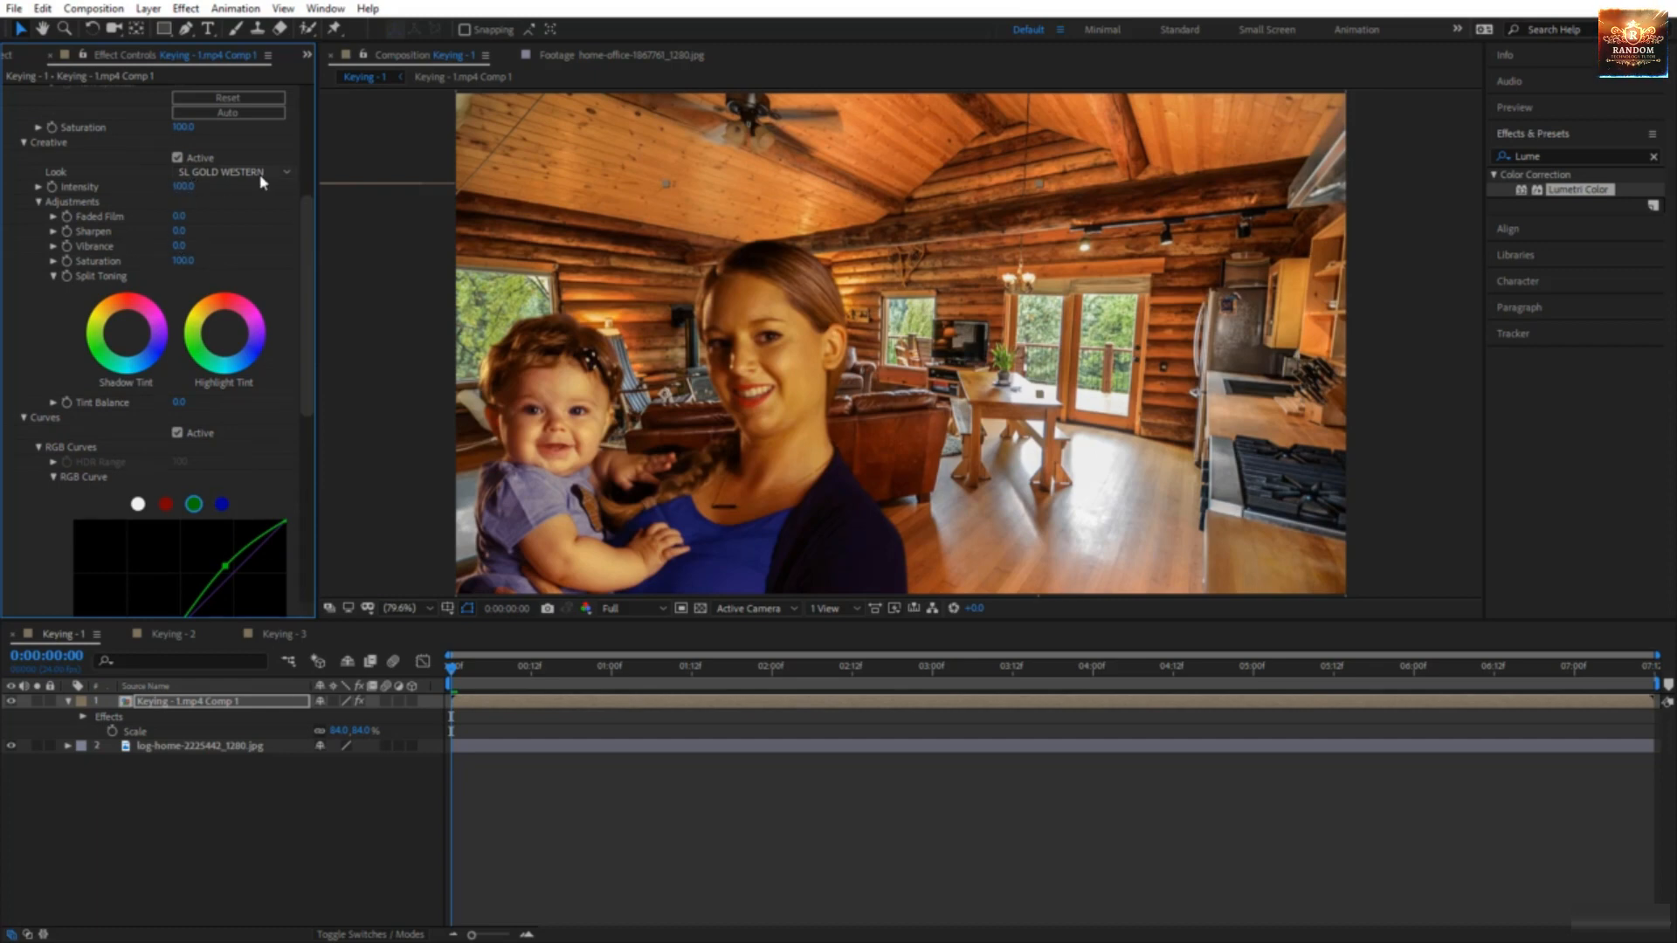
{"action": "scroll", "coordinate": [187, 537], "scroll_direction": "down", "scroll_amount": 2}
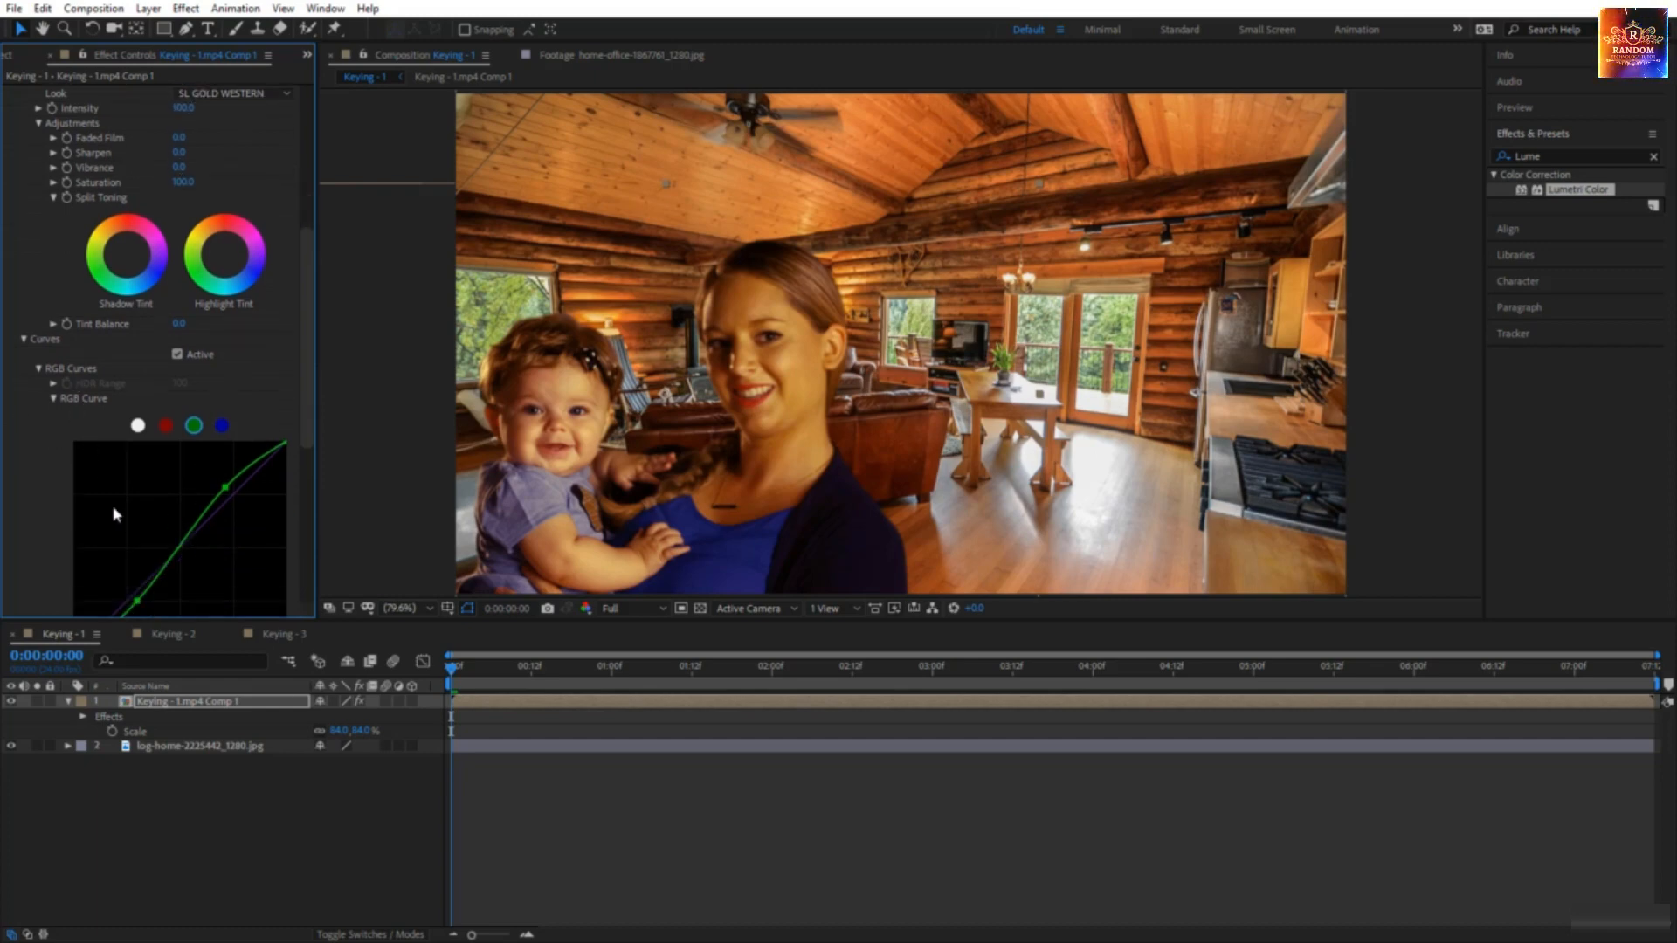
{"action": "scroll", "coordinate": [158, 564], "scroll_direction": "down", "scroll_amount": 2}
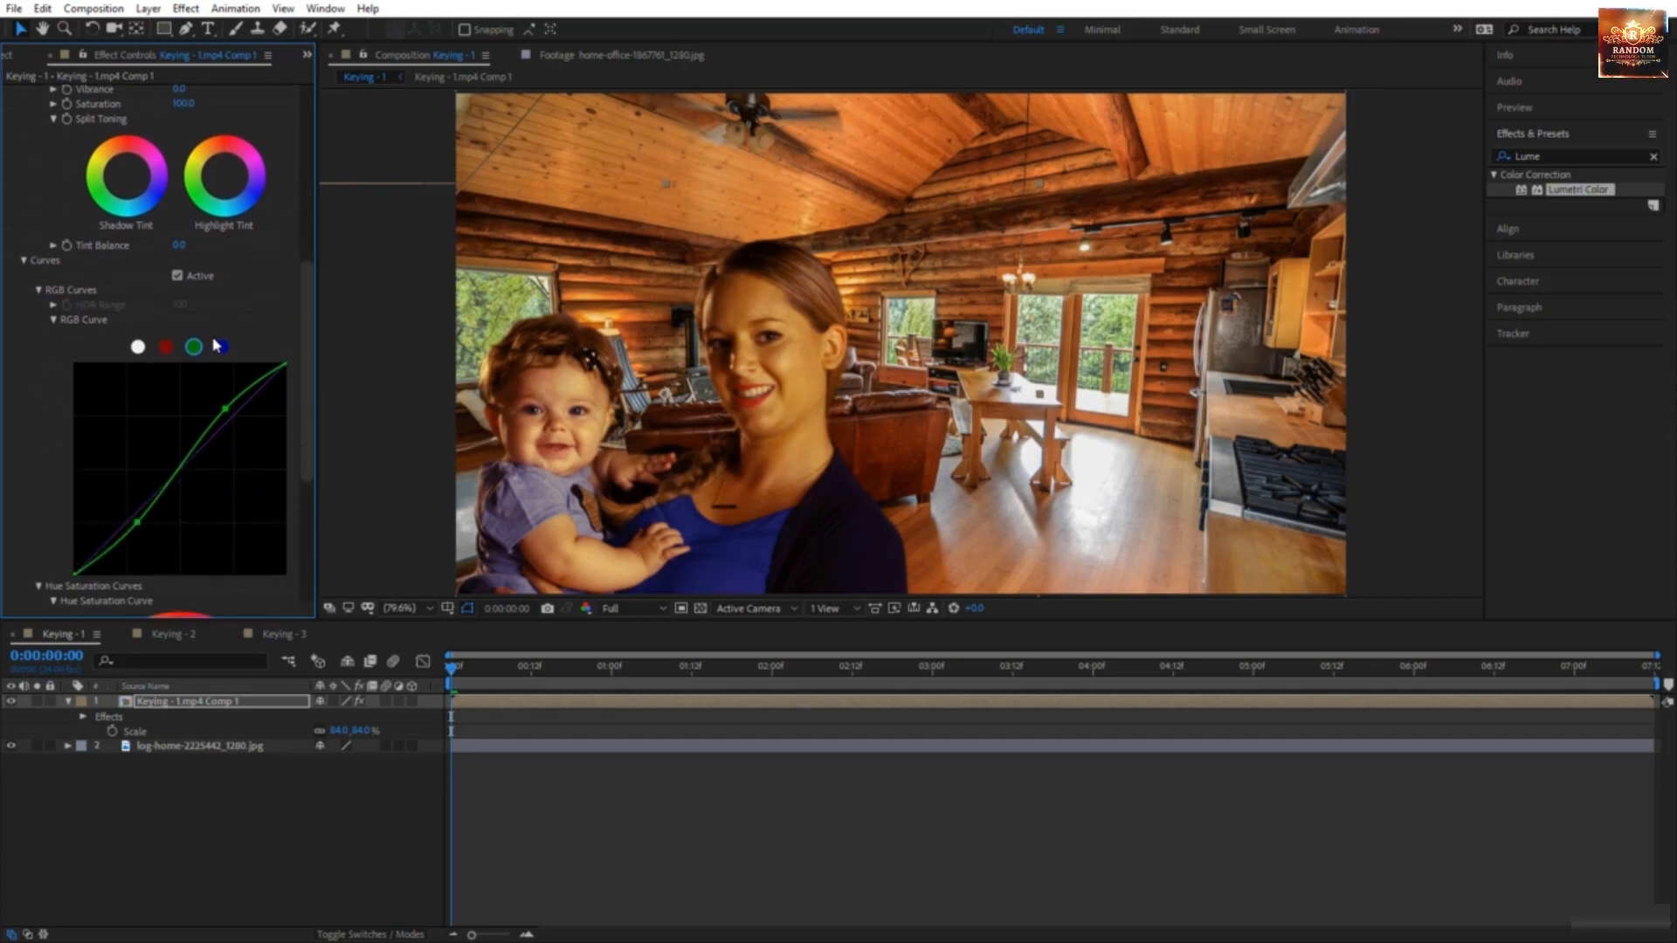
{"action": "scroll", "coordinate": [230, 348], "scroll_direction": "up", "scroll_amount": 3}
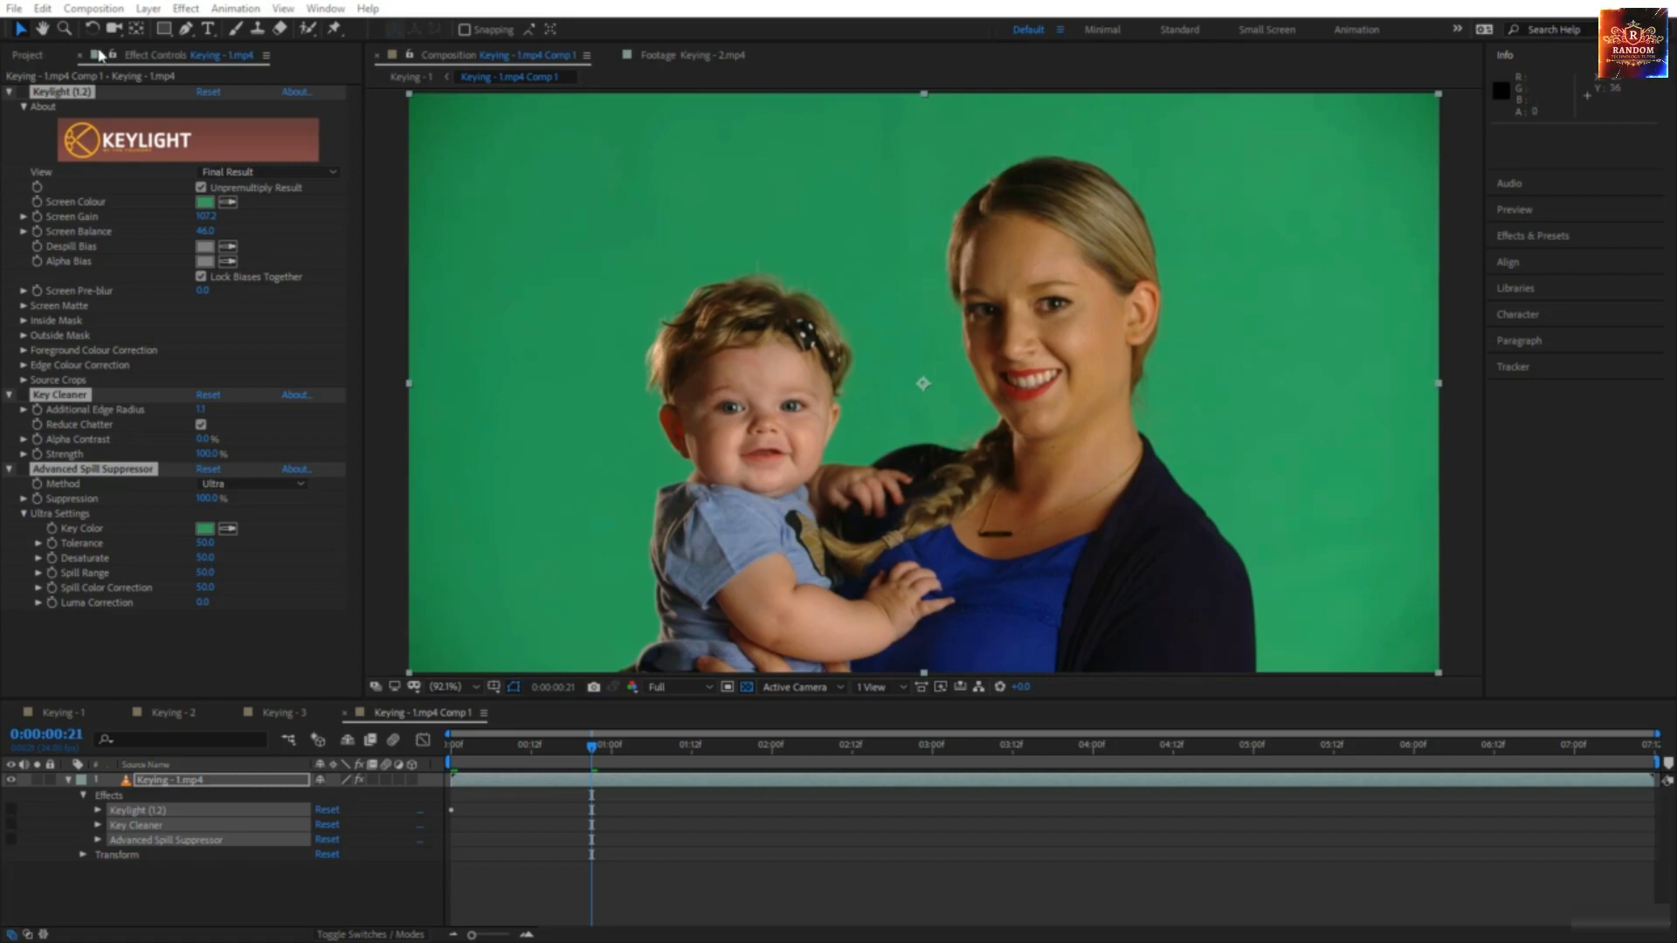
- Compare the keyed subjects with the original green screen by toggling Keylight, Key Cleaner and Advanced Spill Suppressor together, leaving them enabled
{"action": "left_click", "coordinate": [23, 92]}
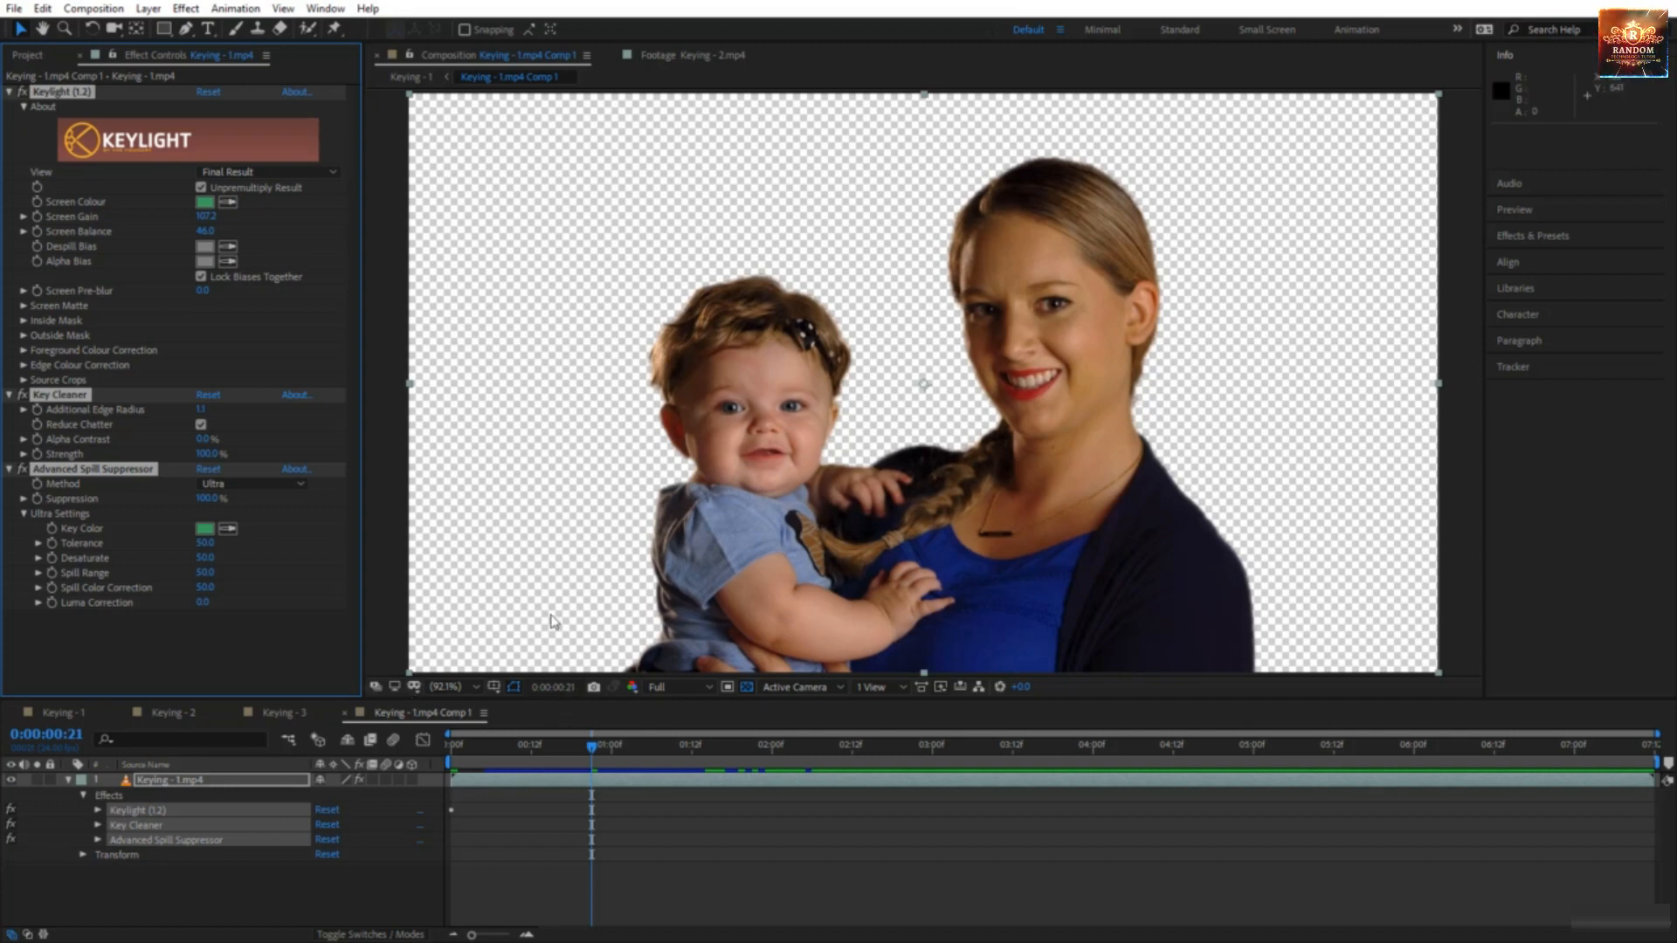
{"action": "left_click", "coordinate": [21, 92]}
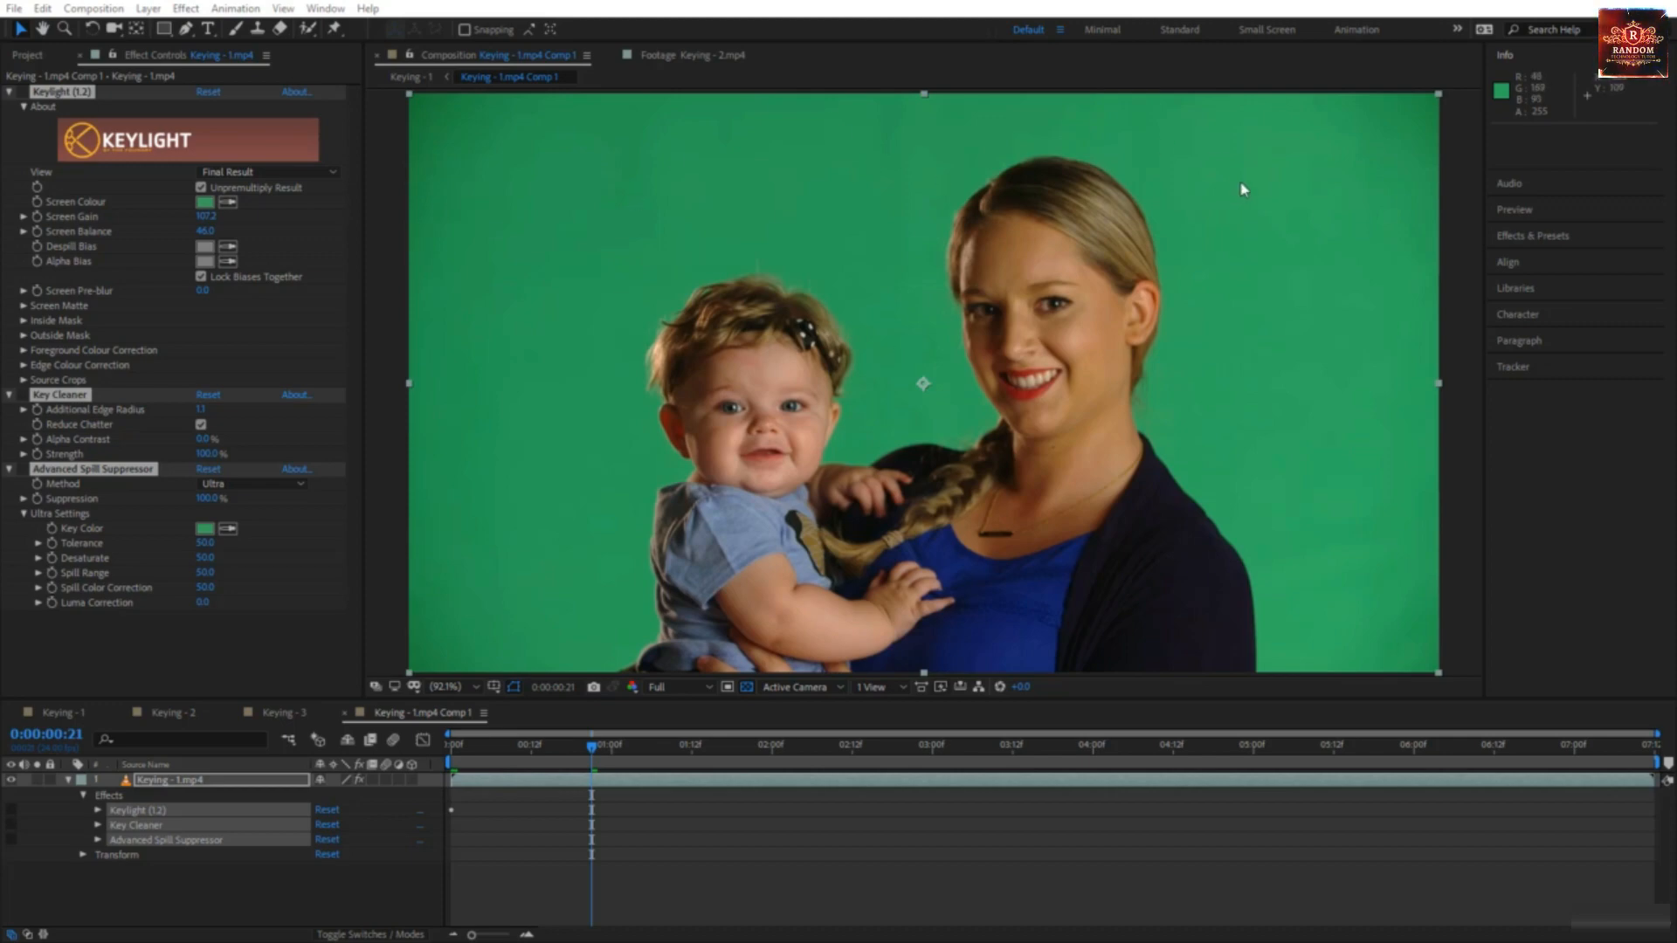
{"action": "left_click", "coordinate": [23, 92]}
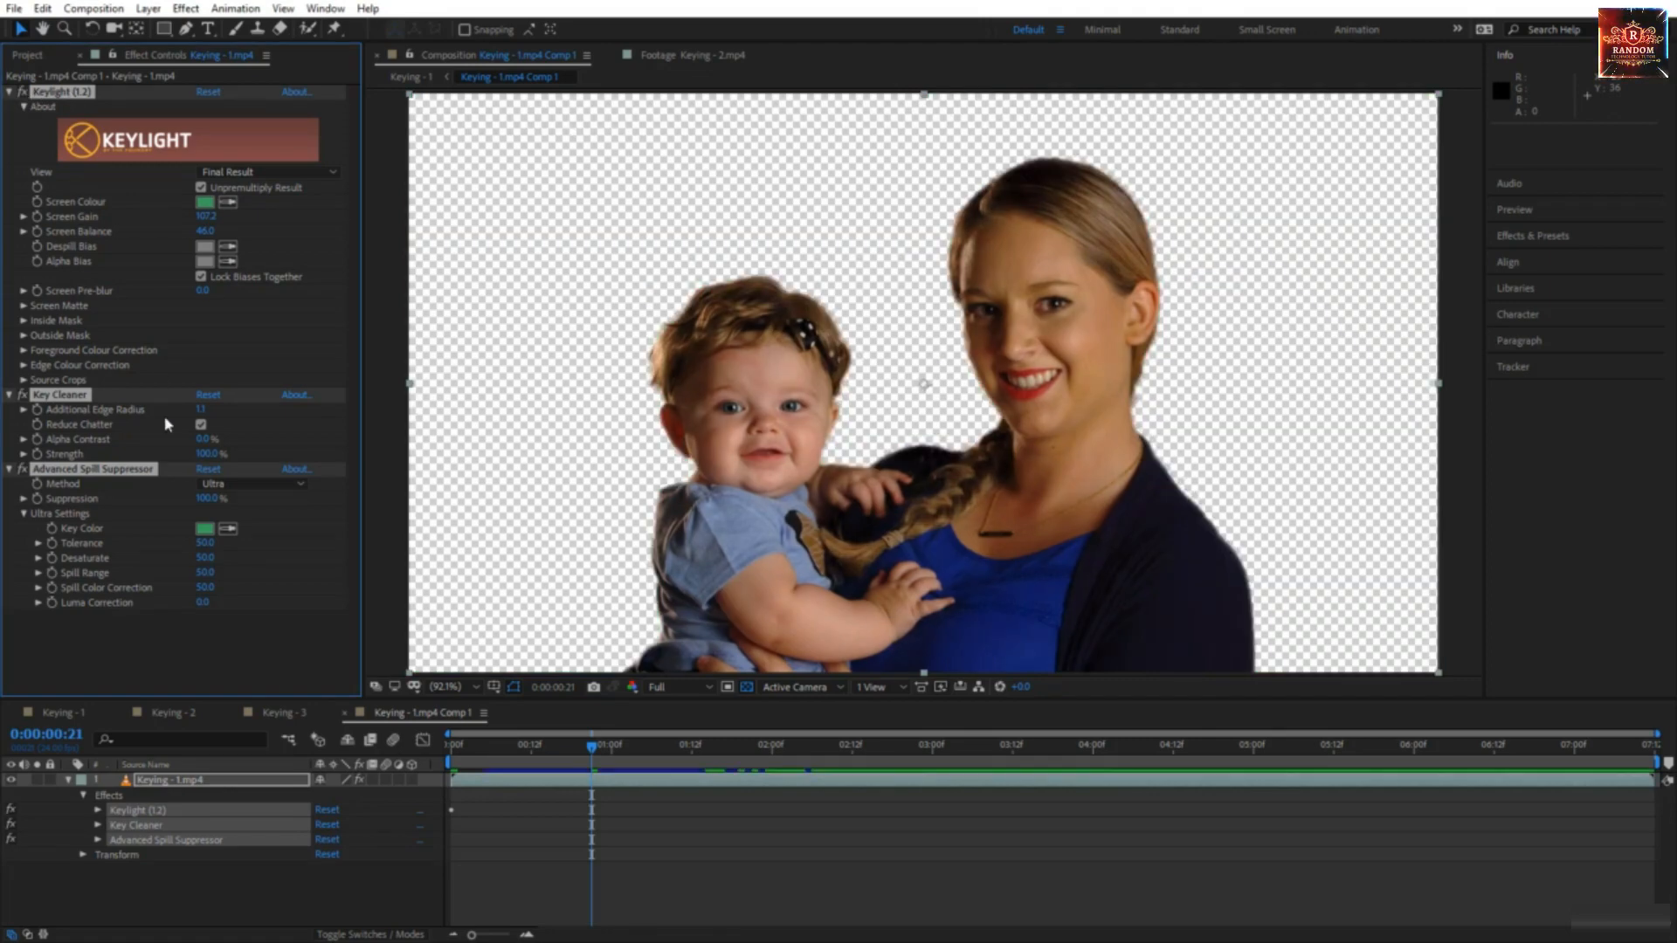